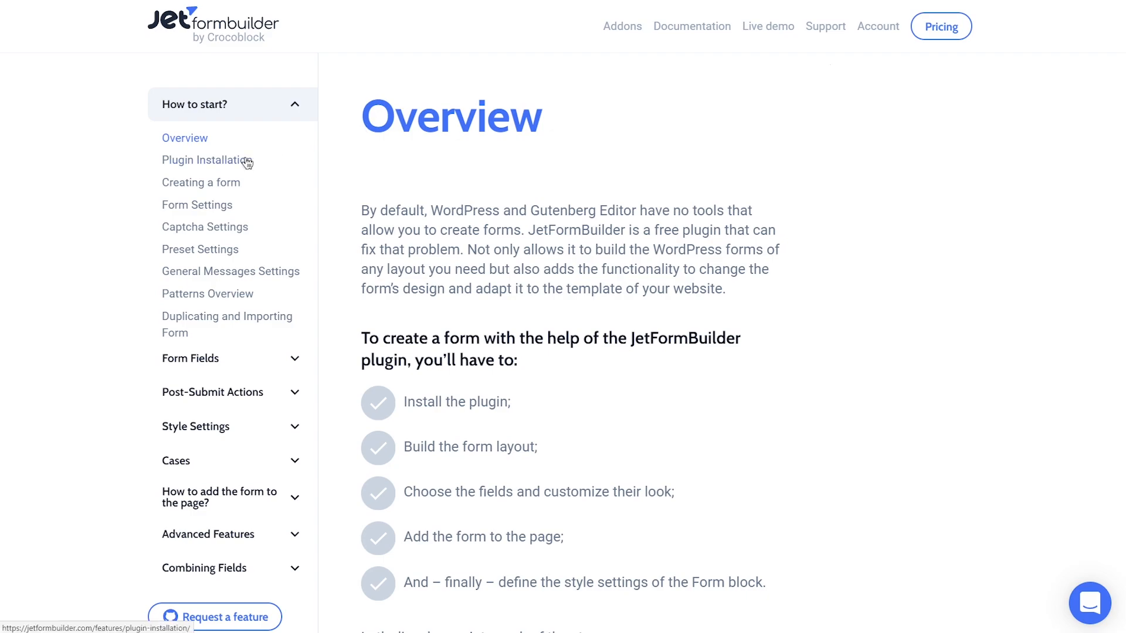
# In the docs, go from Form Settings to the Post-Submit Action Controls Overview article.
pyautogui.click(216, 206)
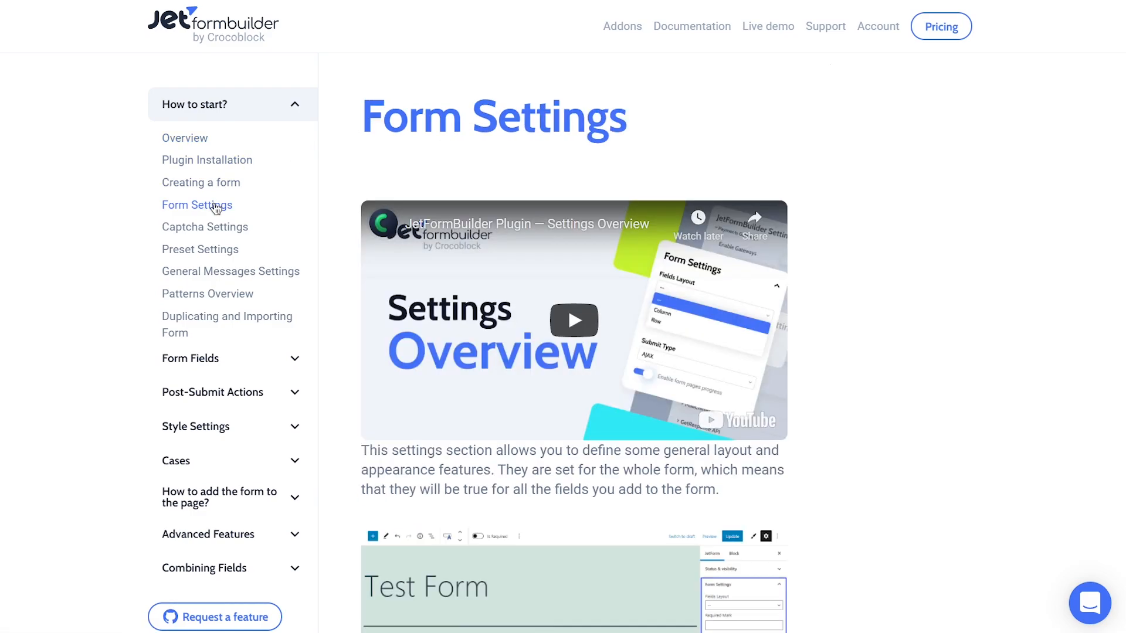
pyautogui.click(277, 392)
pyautogui.click(251, 423)
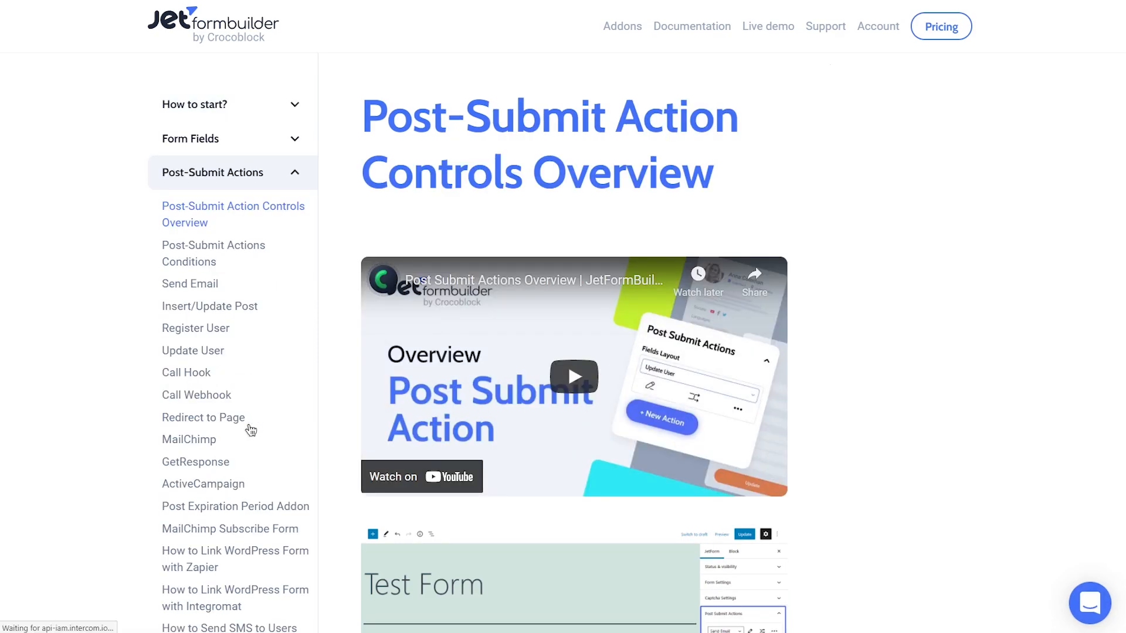
pyautogui.scroll(-3, 333, 411)
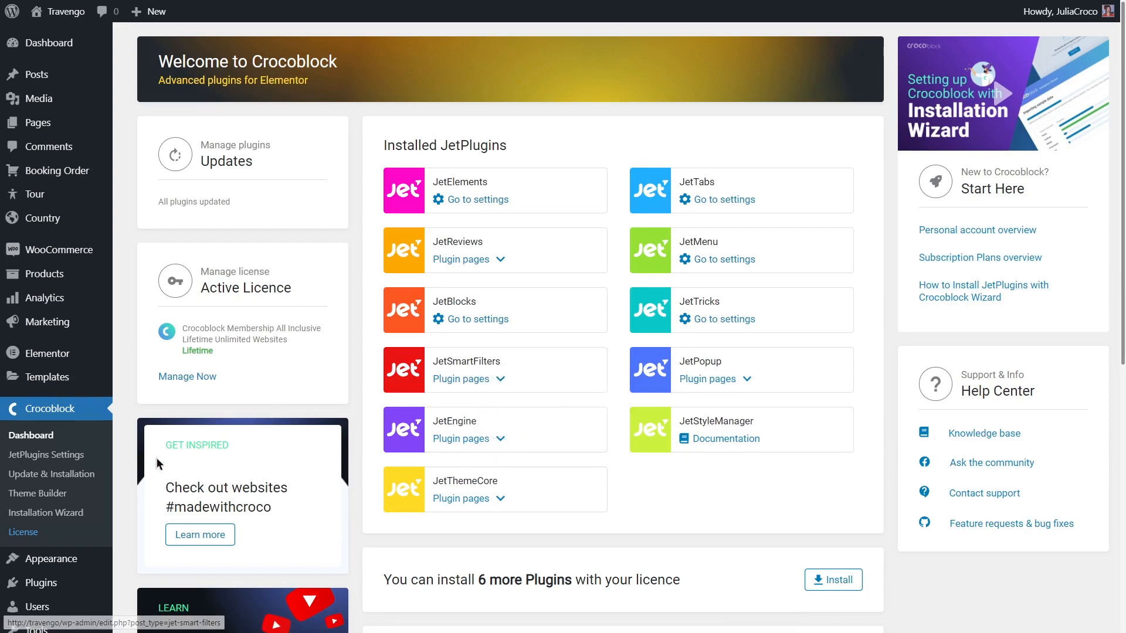
# Search Add New Plugins for JetFormBuilder to confirm it is Active, then start a new form.
pyautogui.moveTo(80, 588)
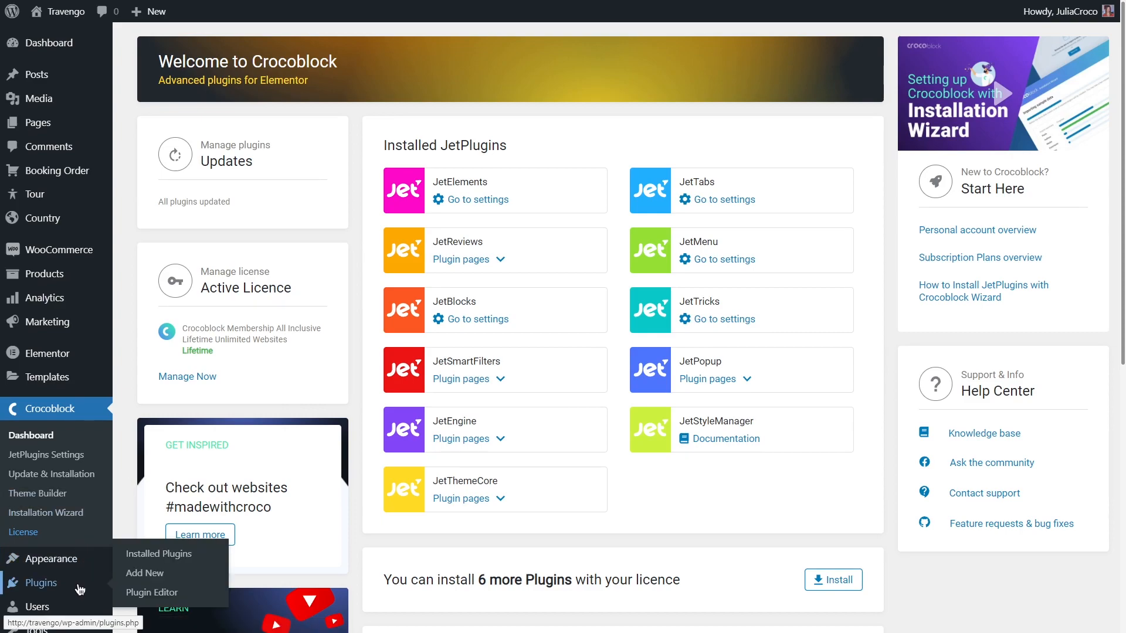
pyautogui.click(186, 579)
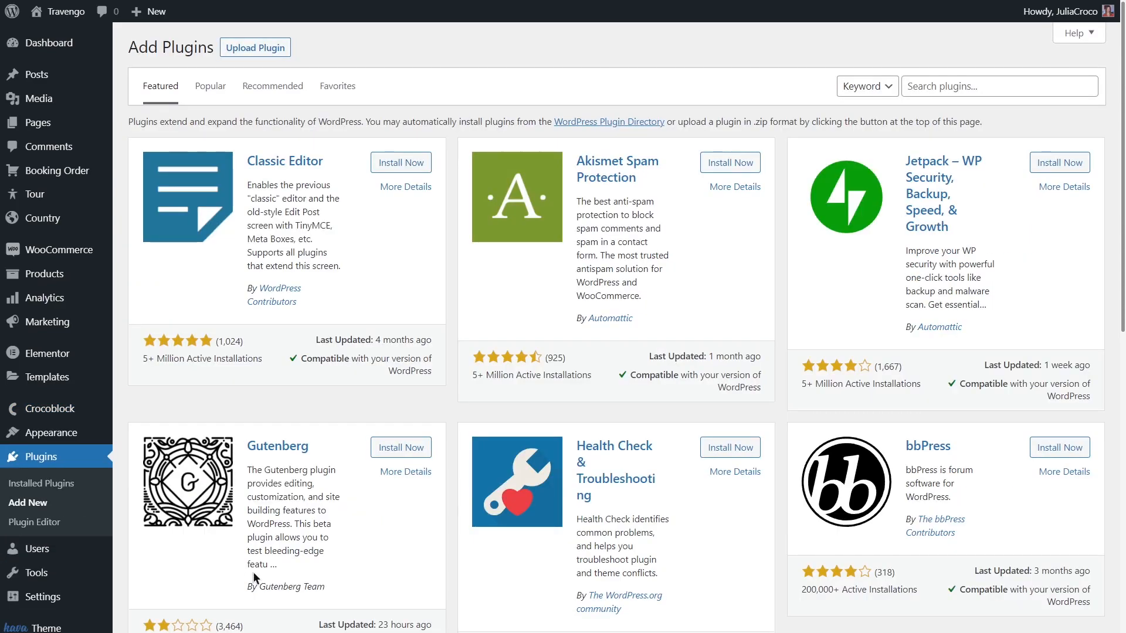
pyautogui.click(987, 94)
pyautogui.write('JetFormBuilder')
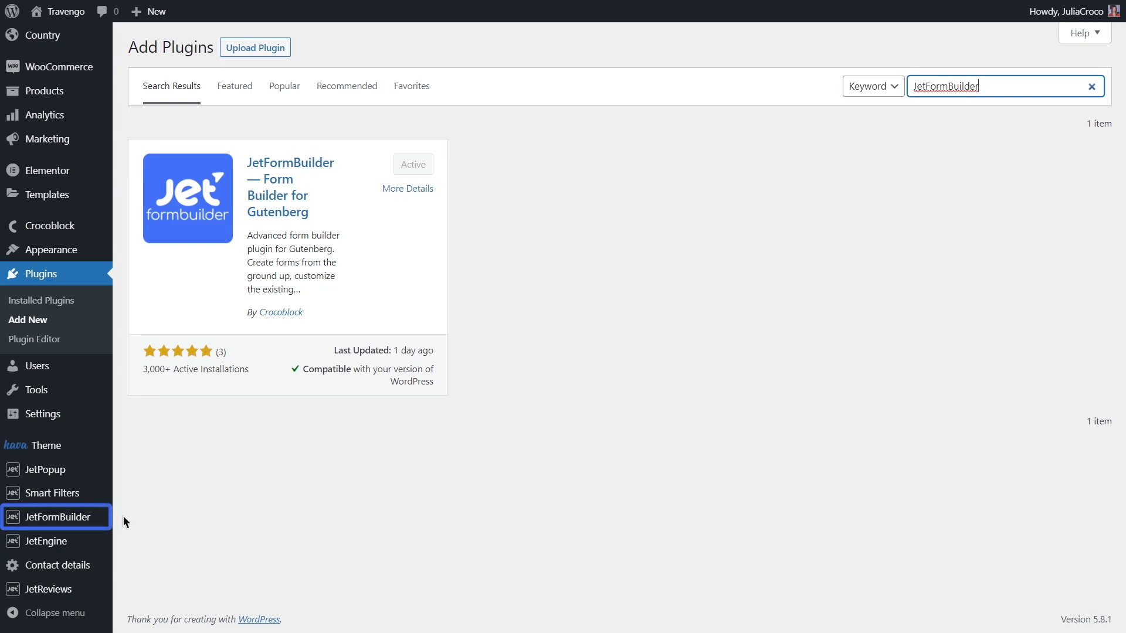
pyautogui.moveTo(96, 517)
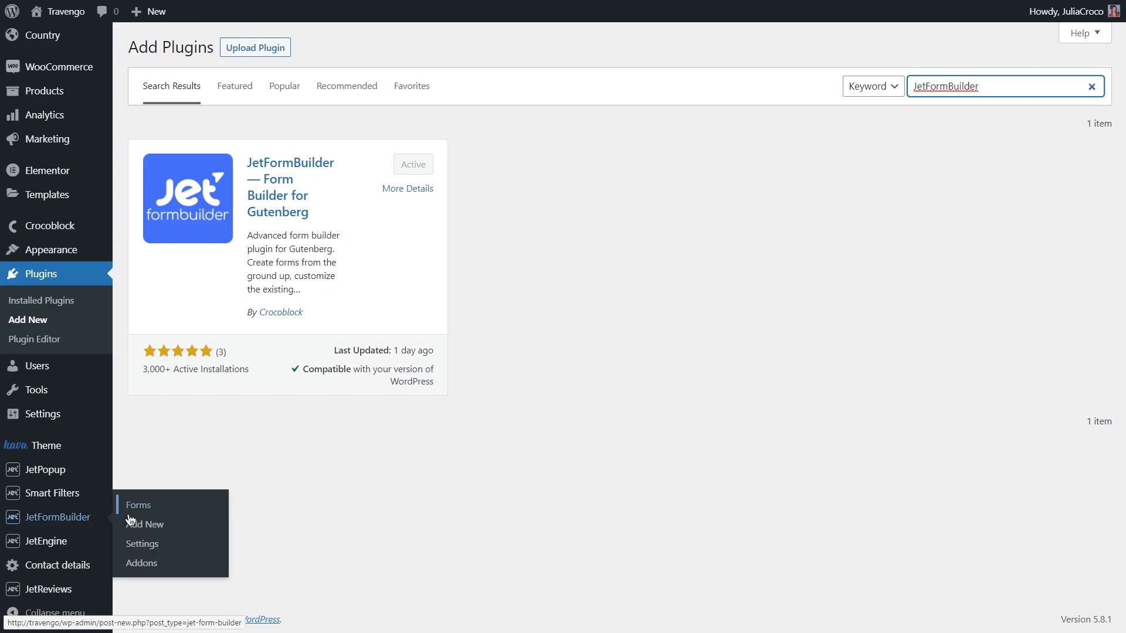
pyautogui.click(194, 523)
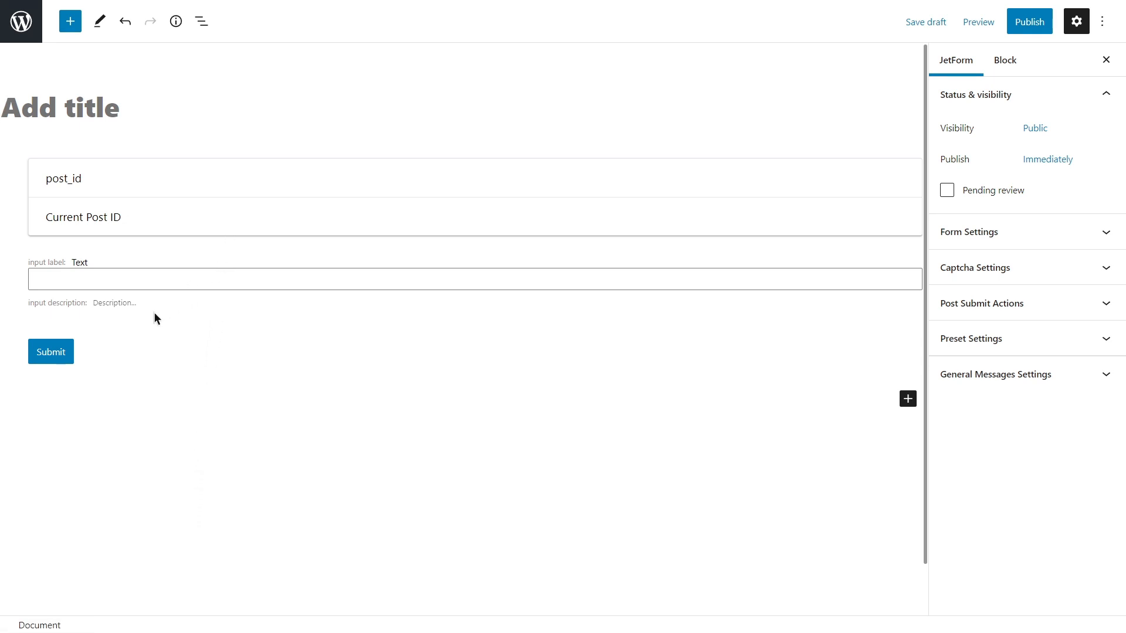
# Delete the default Submit, Text and hidden post_id fields and title the form 'Register Form'.
pyautogui.click(94, 349)
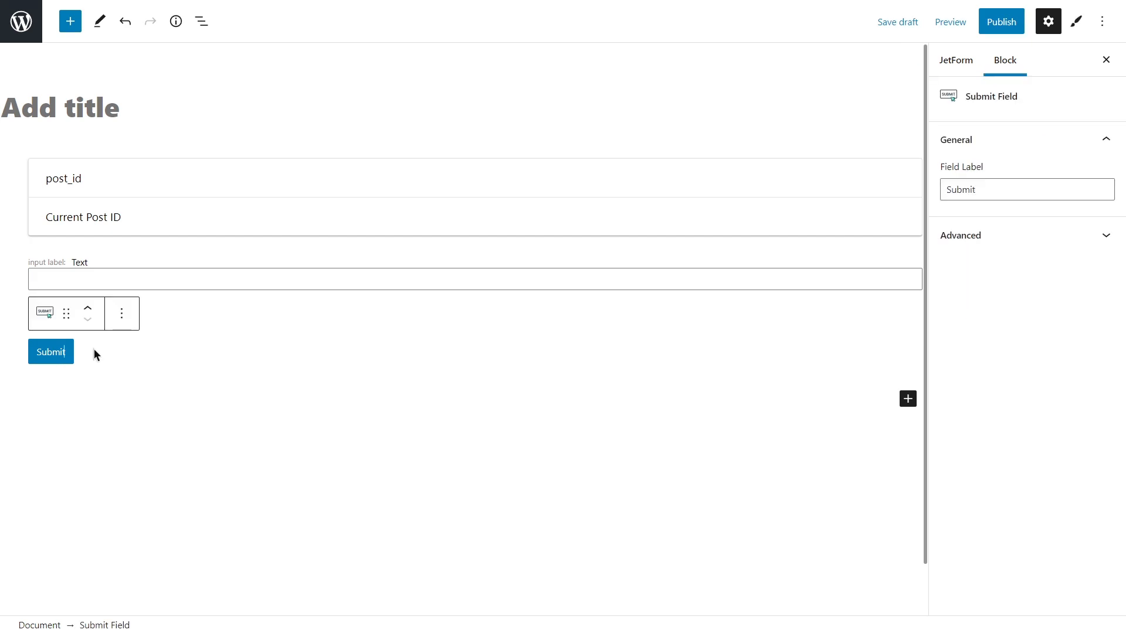
pyautogui.click(122, 344)
pyautogui.press('Delete')
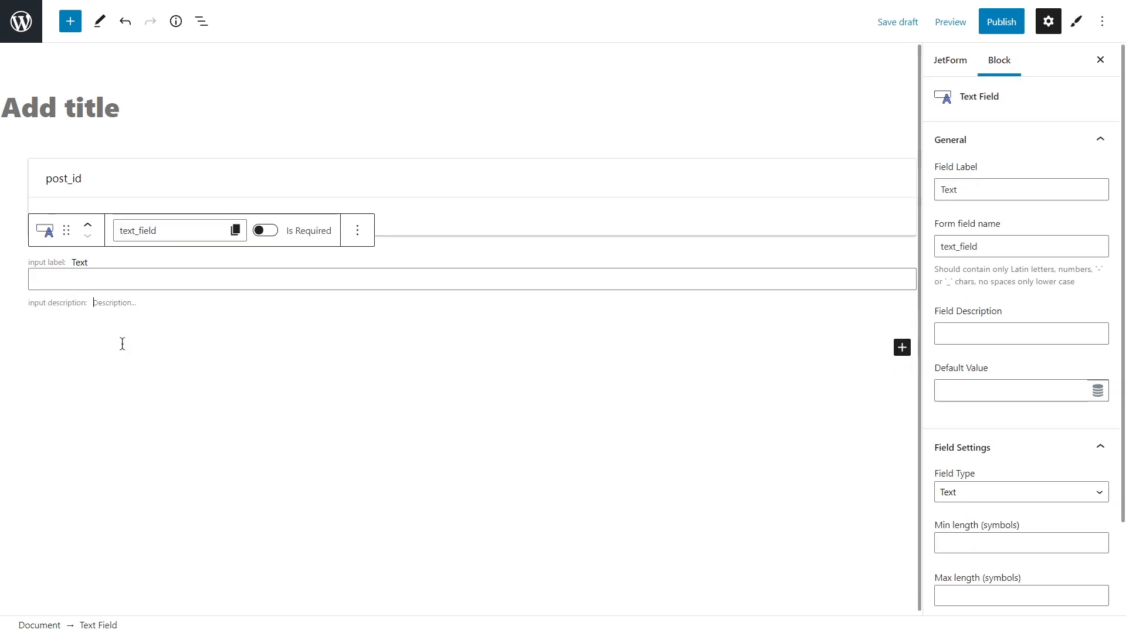
pyautogui.click(143, 297)
pyautogui.press('Delete')
pyautogui.click(199, 173)
pyautogui.press('Delete')
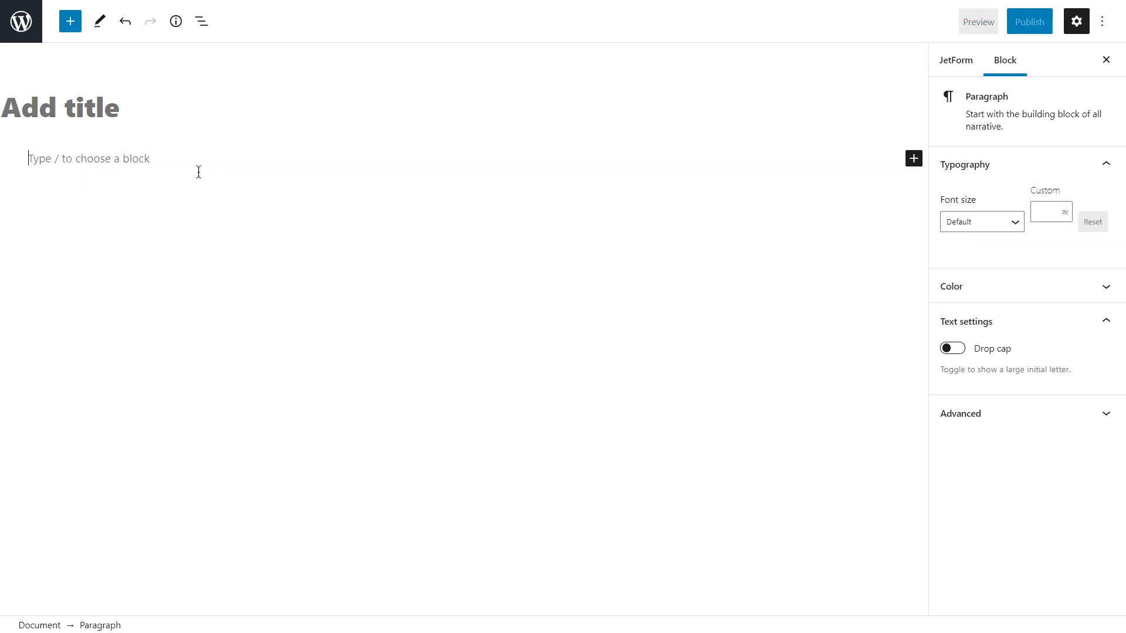
pyautogui.click(88, 110)
pyautogui.write('Regi')
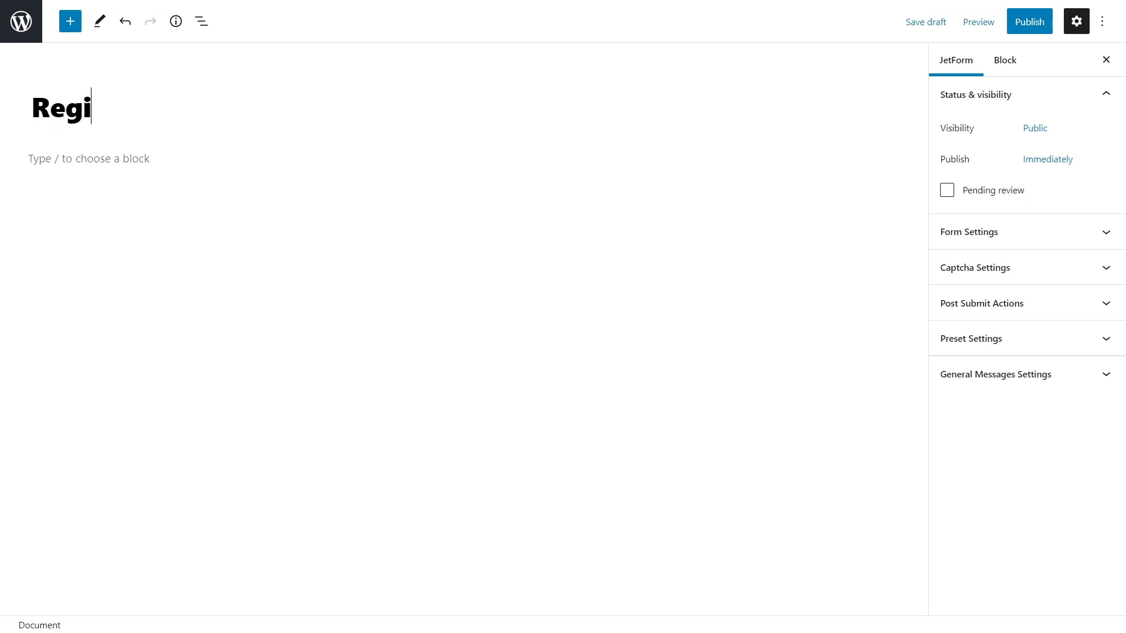
pyautogui.write('ster Form')
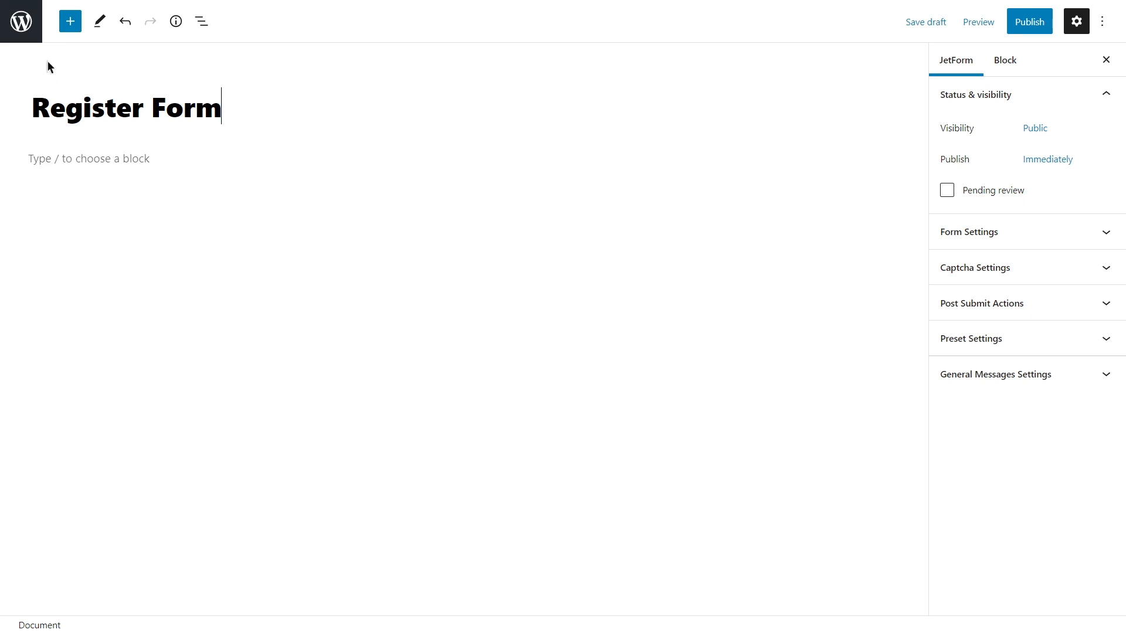
# Insert a Text Field from the block inserter and duplicate it twice for three text fields.
pyautogui.click(69, 26)
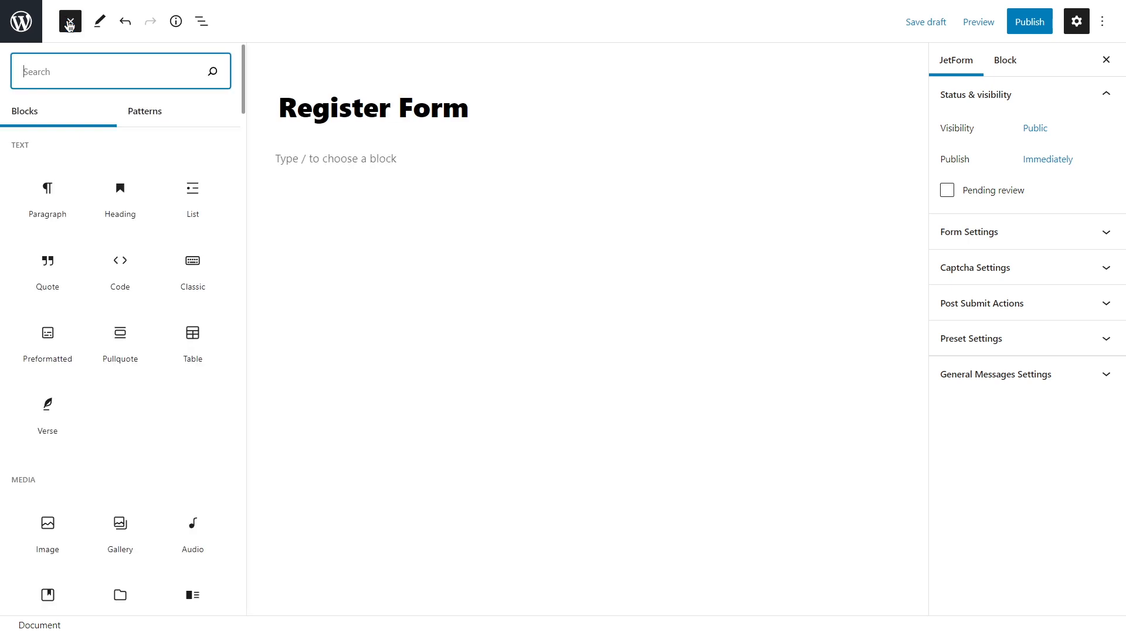
pyautogui.write('fields')
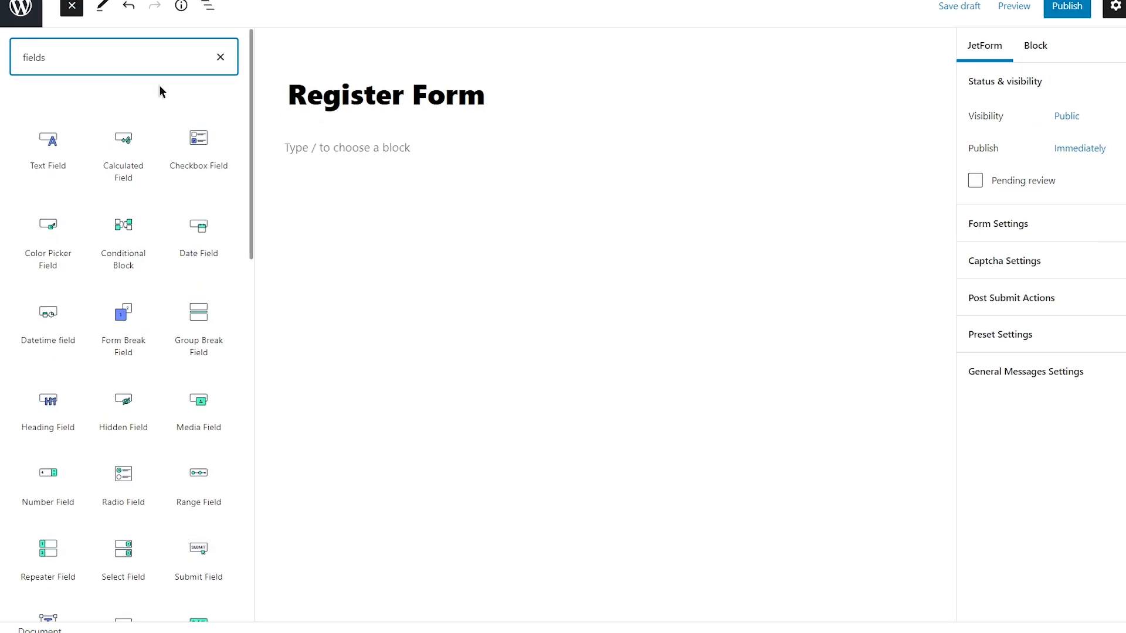
pyautogui.moveTo(249, 118); pyautogui.dragTo(264, 86)
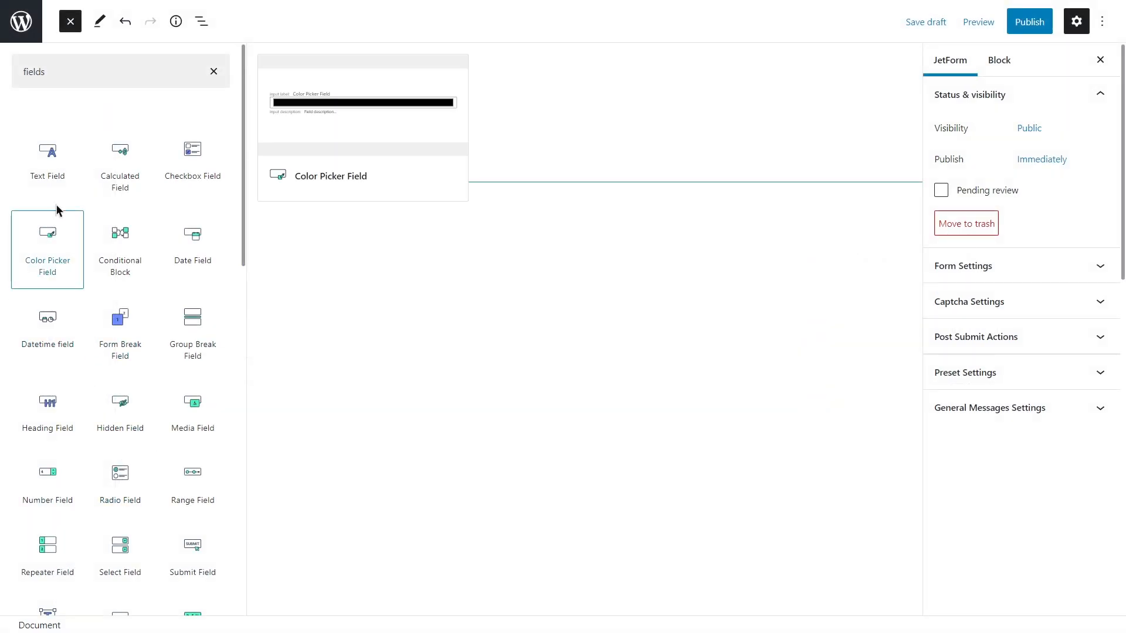
pyautogui.click(51, 160)
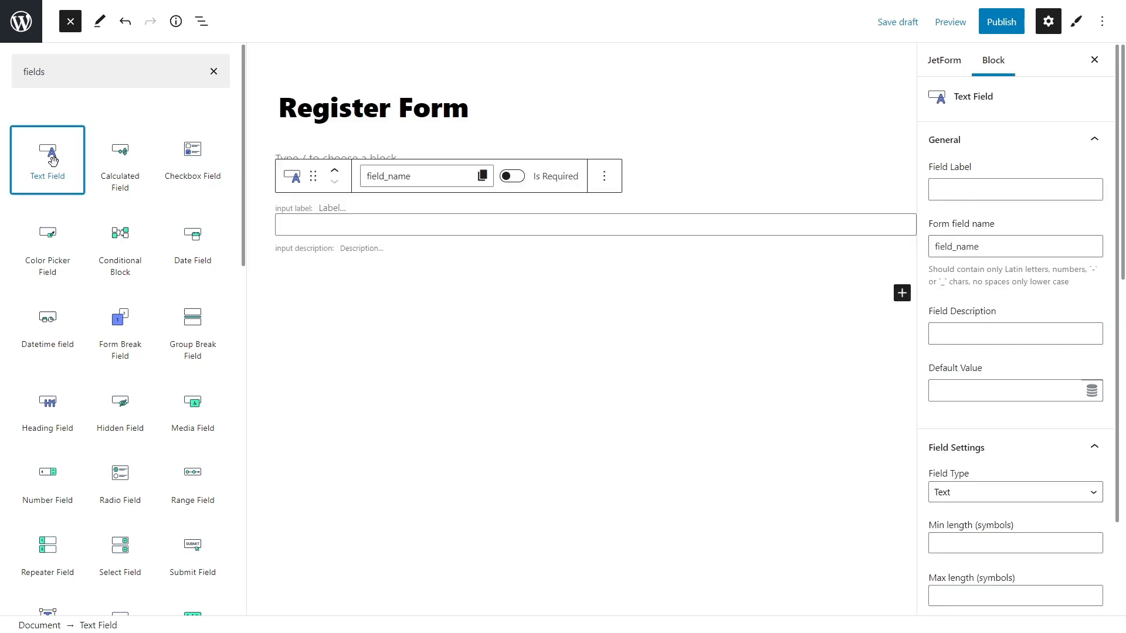
pyautogui.click(605, 178)
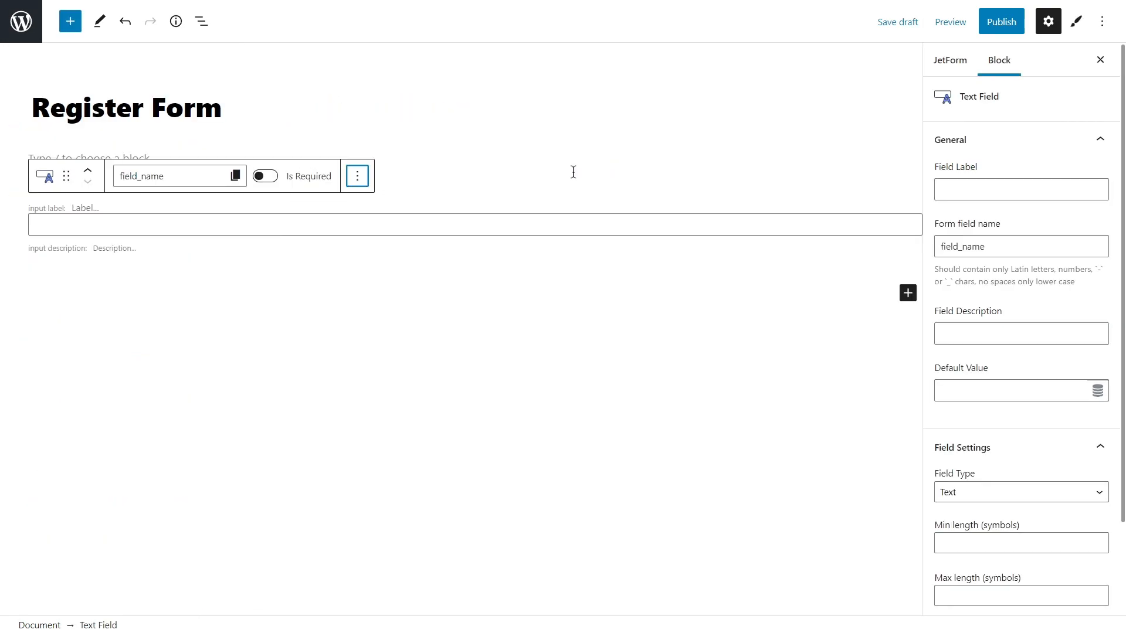
pyautogui.click(357, 176)
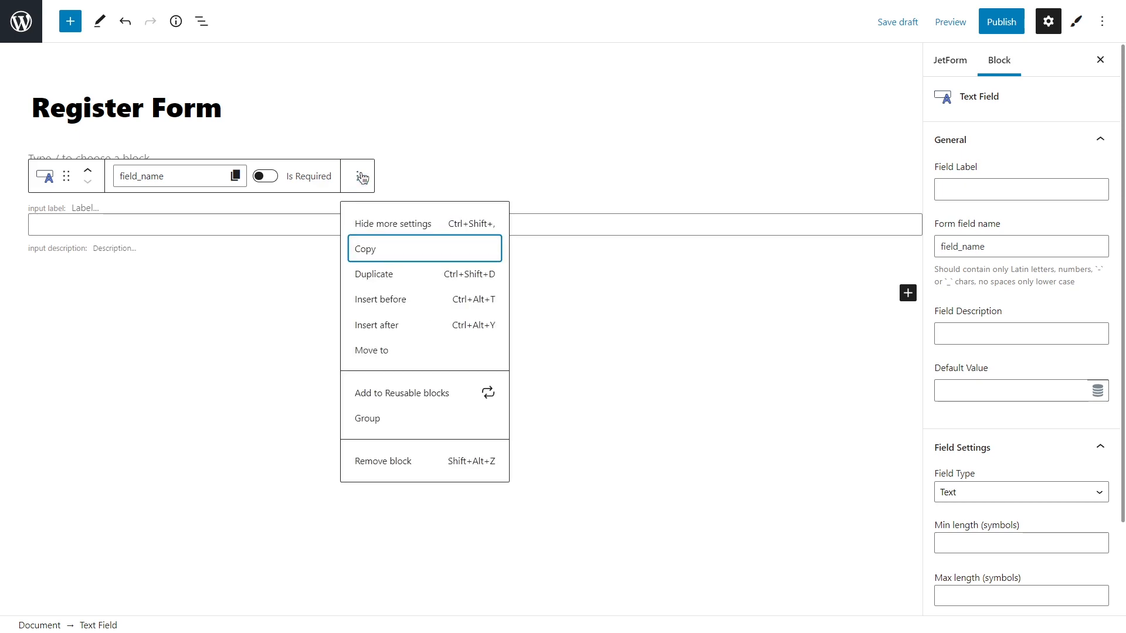
pyautogui.click(414, 273)
pyautogui.click(357, 260)
pyautogui.click(412, 361)
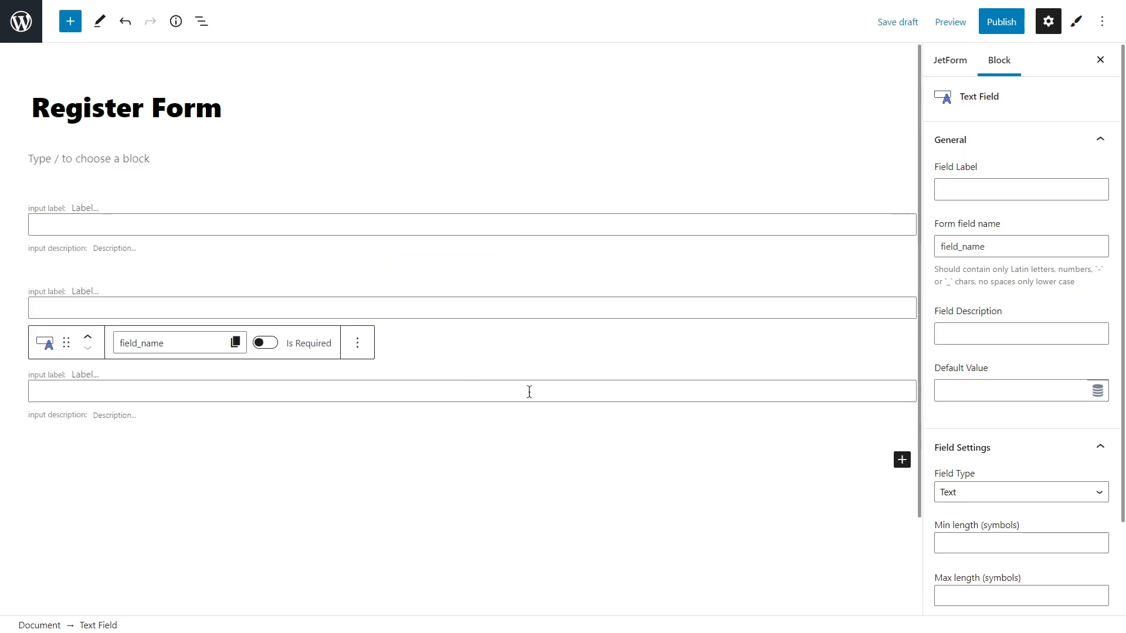
# Add a Select Field and a Submit Field below the text fields.
pyautogui.click(902, 459)
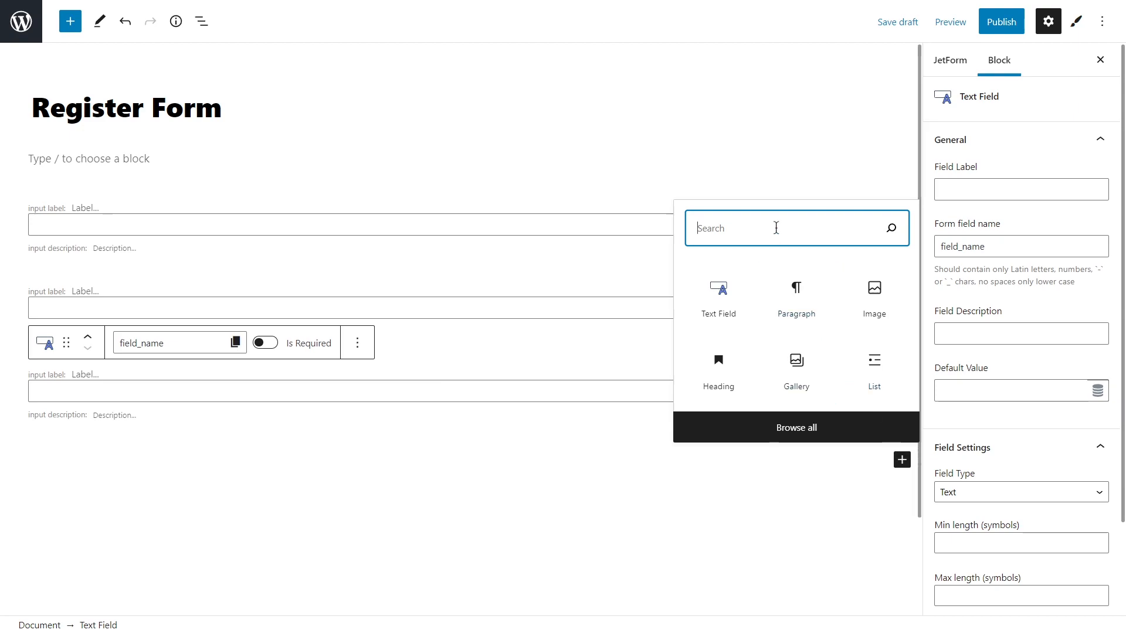
pyautogui.write('select field')
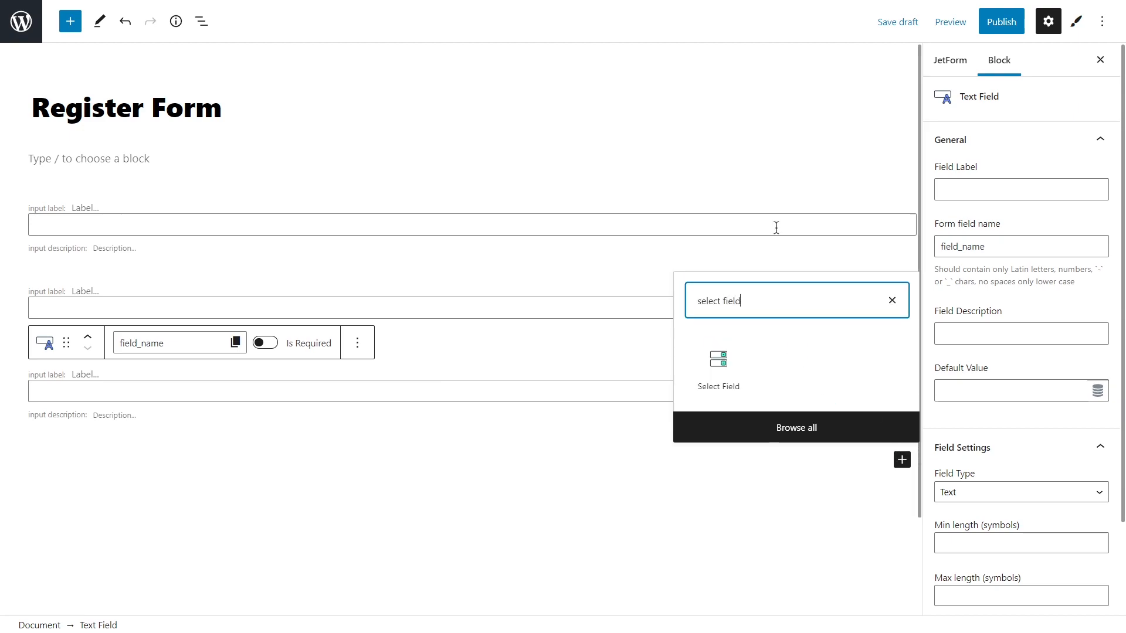
pyautogui.click(723, 371)
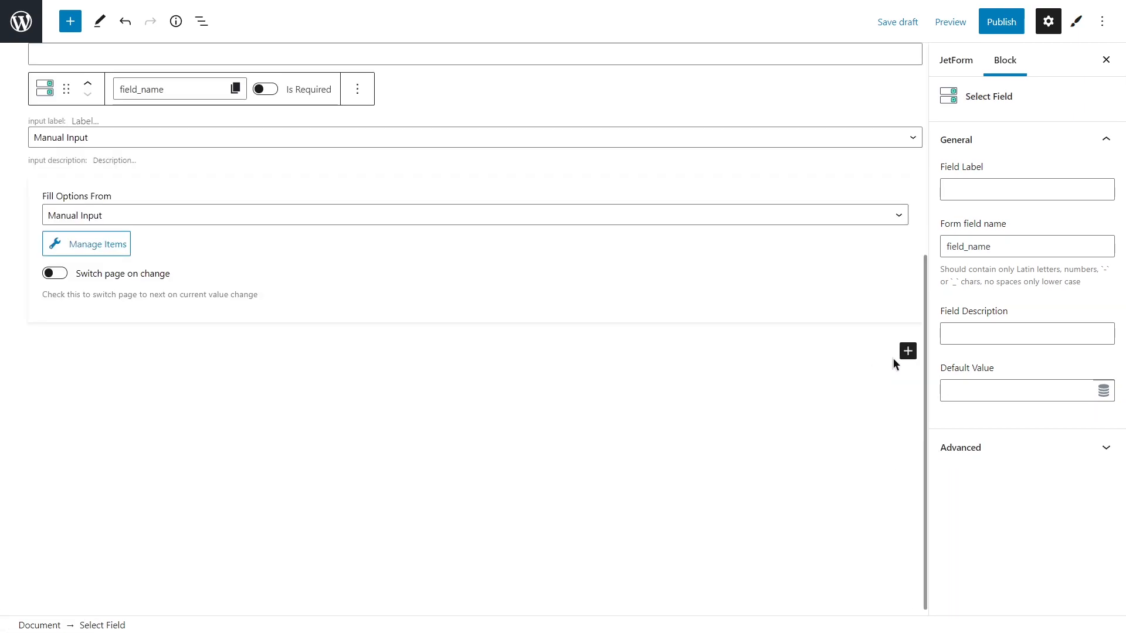
pyautogui.click(908, 351)
pyautogui.write('submit')
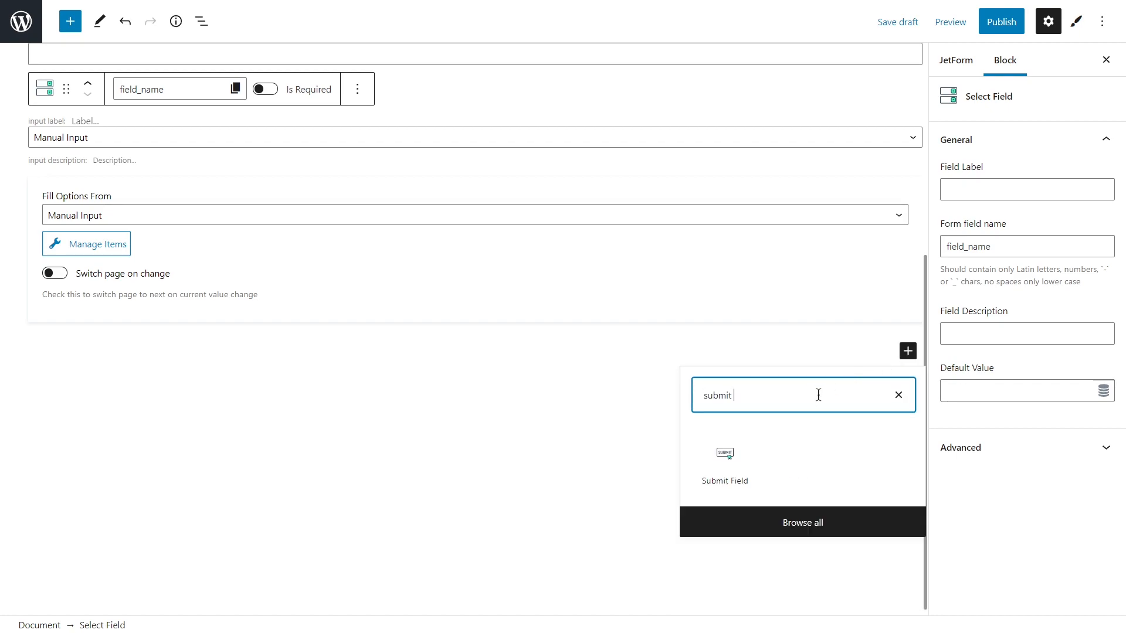
pyautogui.click(733, 463)
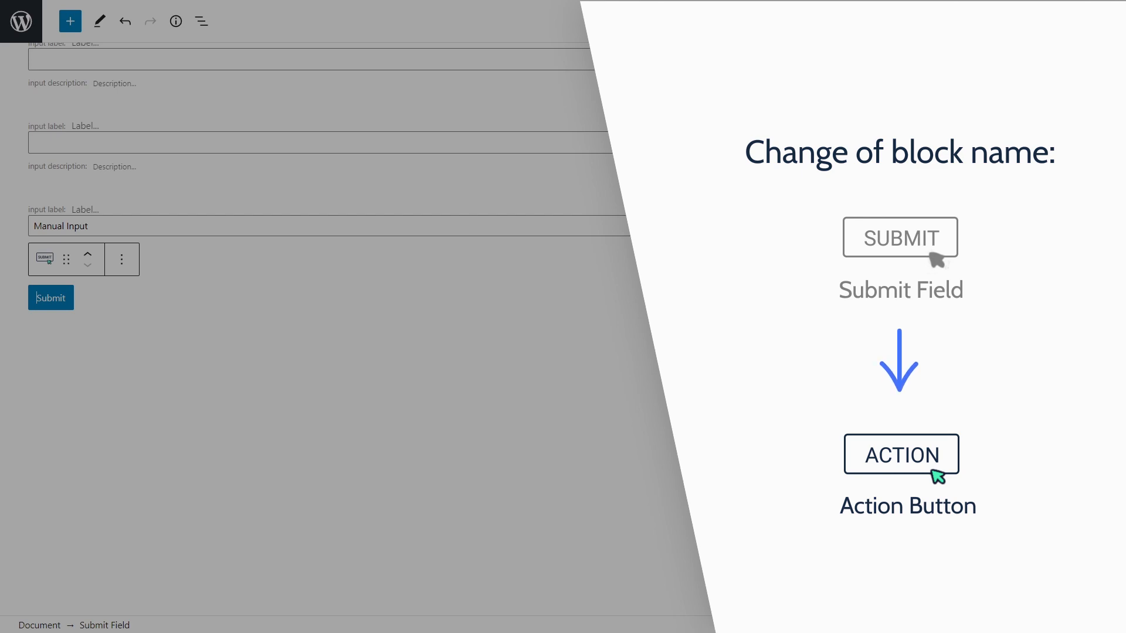
pyautogui.scroll(5, 733, 461)
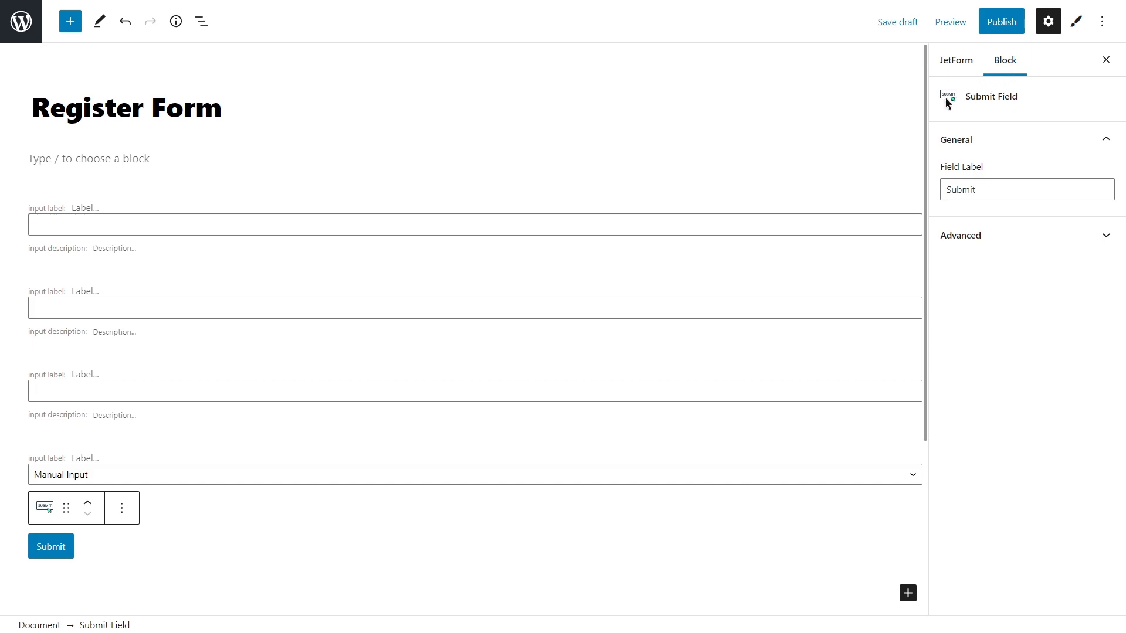
# Label the first text field 'Name', auto-filling the form field name 'name'.
pyautogui.click(805, 227)
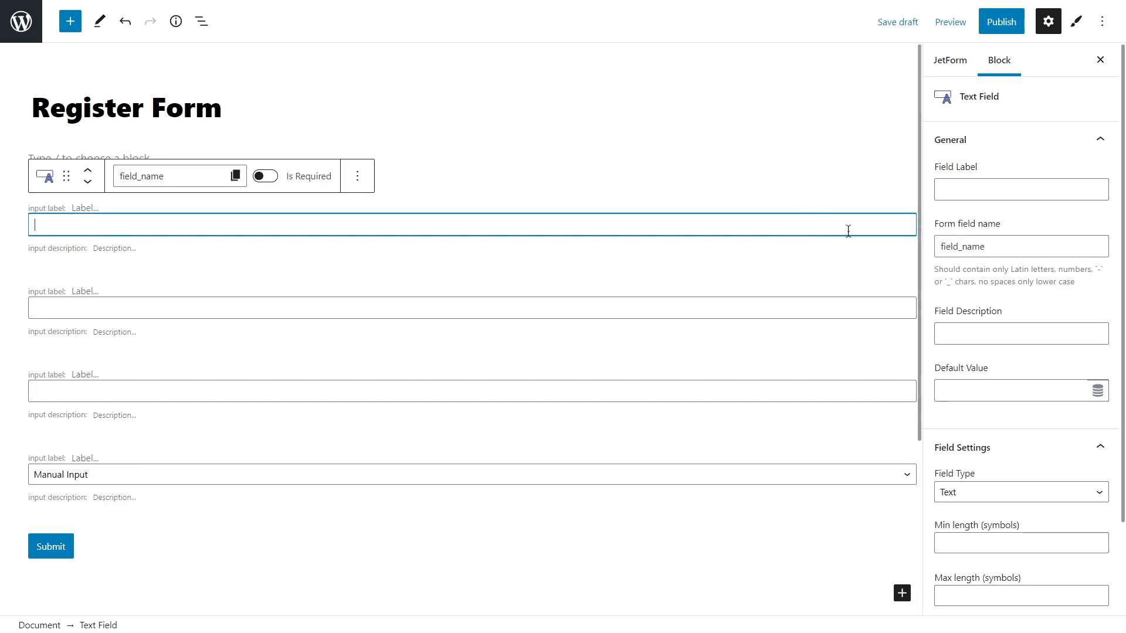
pyautogui.click(990, 190)
pyautogui.write('N')
pyautogui.write('ame')
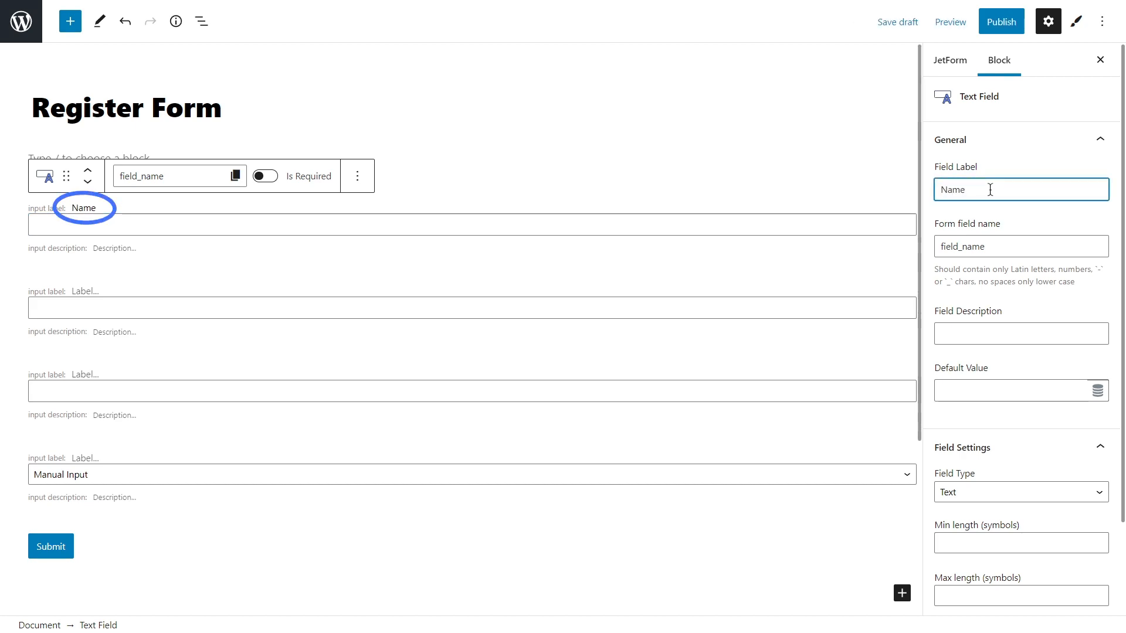
pyautogui.click(1008, 219)
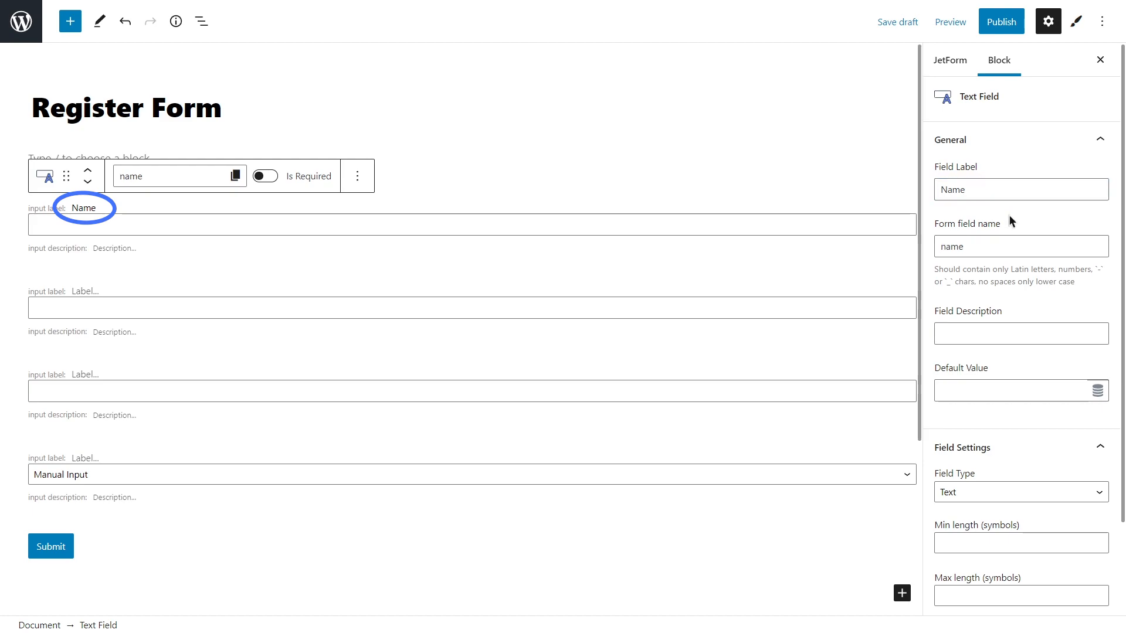
# Remove the 'Fill in your name' description so the Name field has none.
pyautogui.click(954, 333)
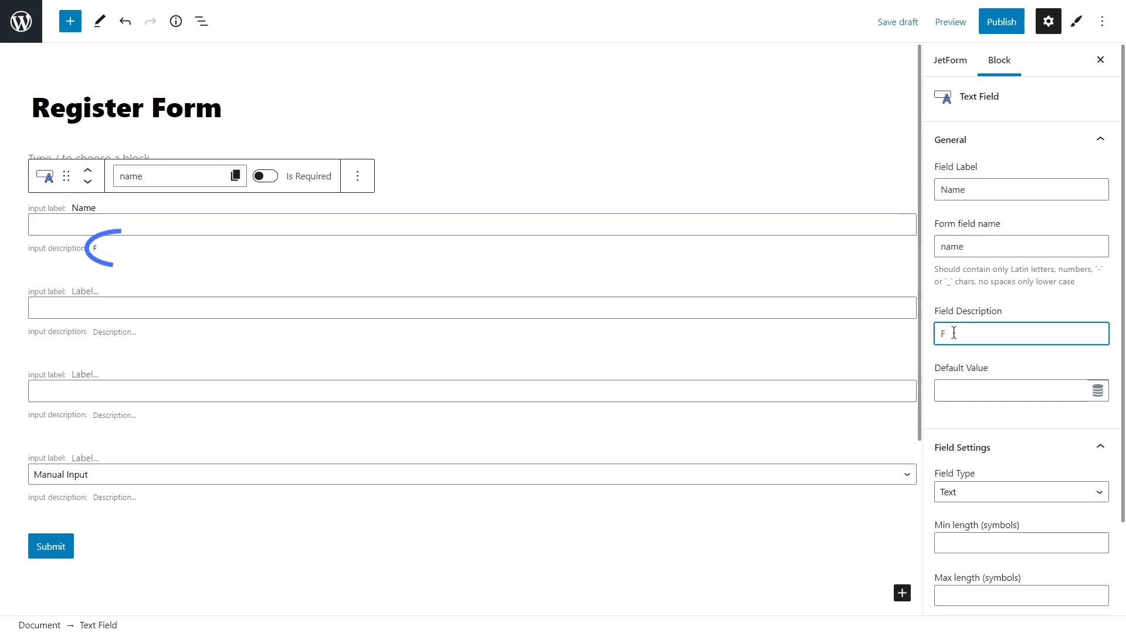
pyautogui.write('Fill in your name')
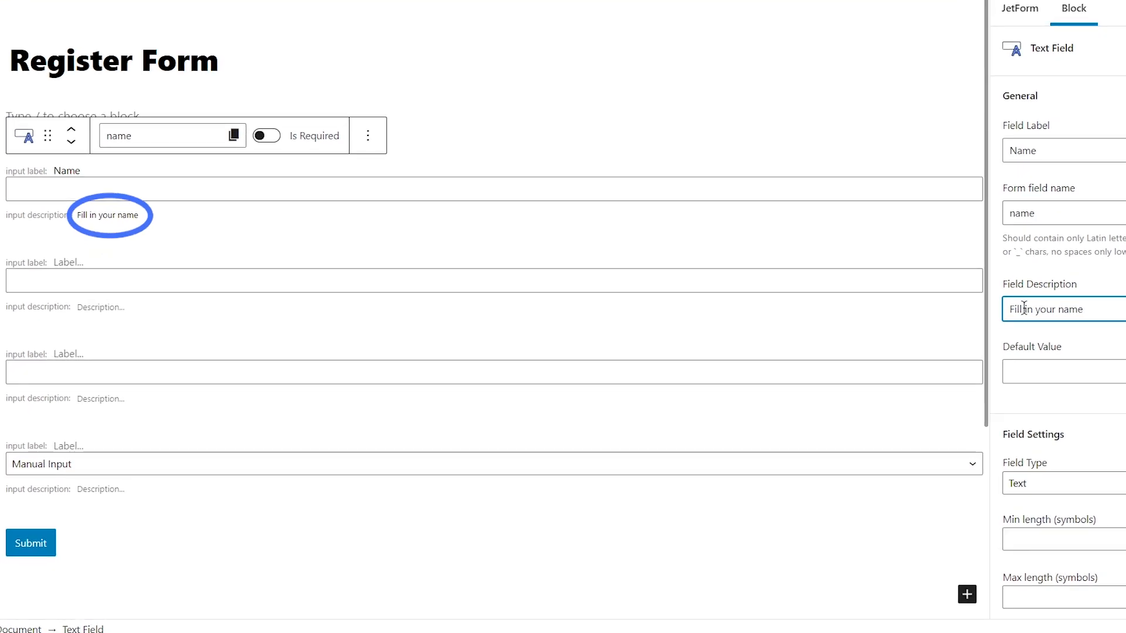
pyautogui.moveTo(1081, 308); pyautogui.dragTo(1006, 309)
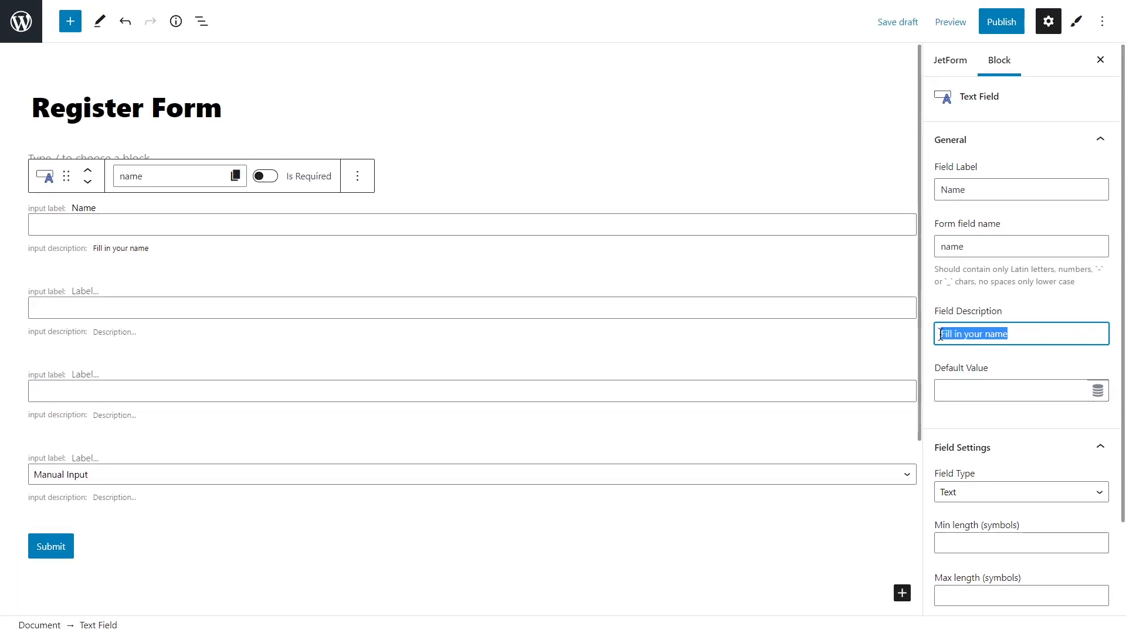
pyautogui.press('BackSpace')
pyautogui.click(936, 364)
pyautogui.scroll(-3, 1028, 438)
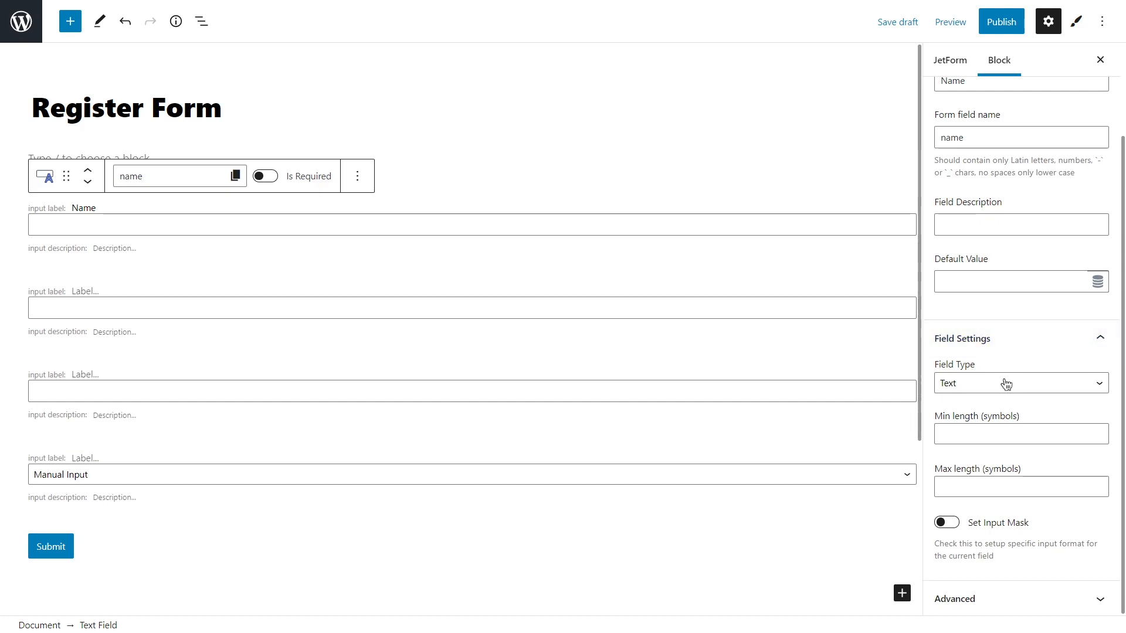
pyautogui.click(753, 308)
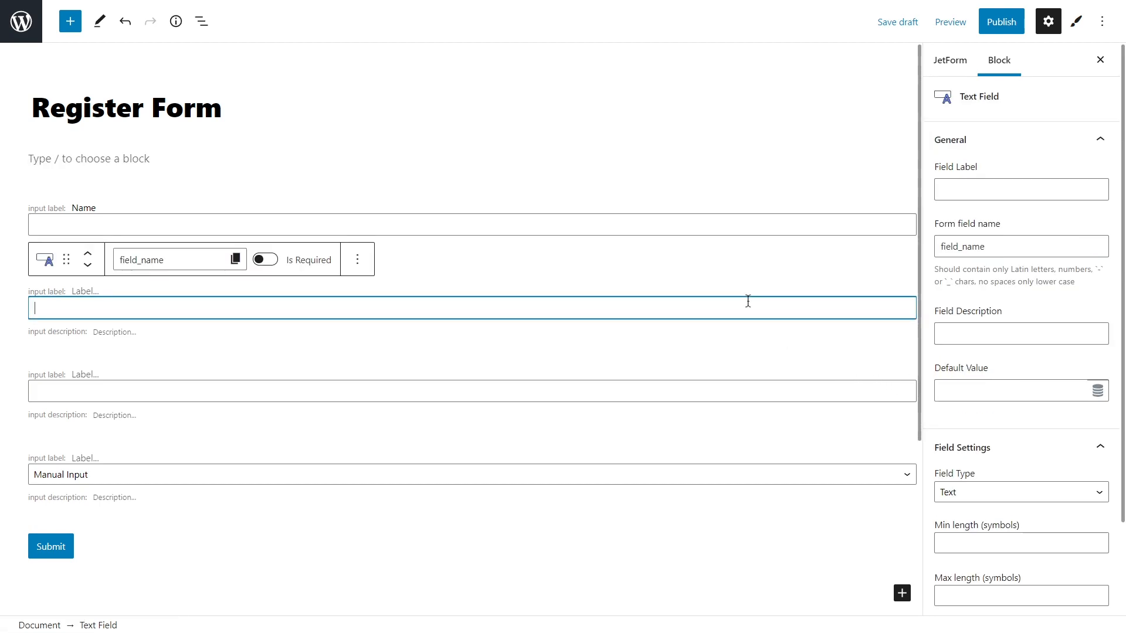
# Label the second field 'E-mail' and set its Field Type to Email.
pyautogui.click(997, 189)
pyautogui.write('E-mail')
pyautogui.click(1004, 209)
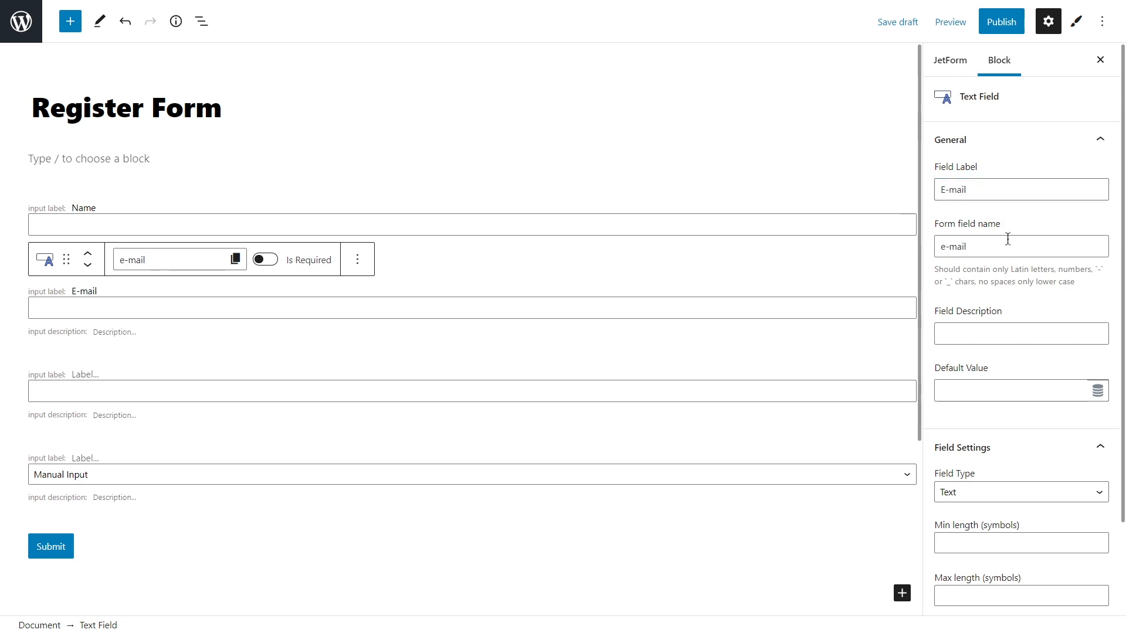
pyautogui.click(1007, 492)
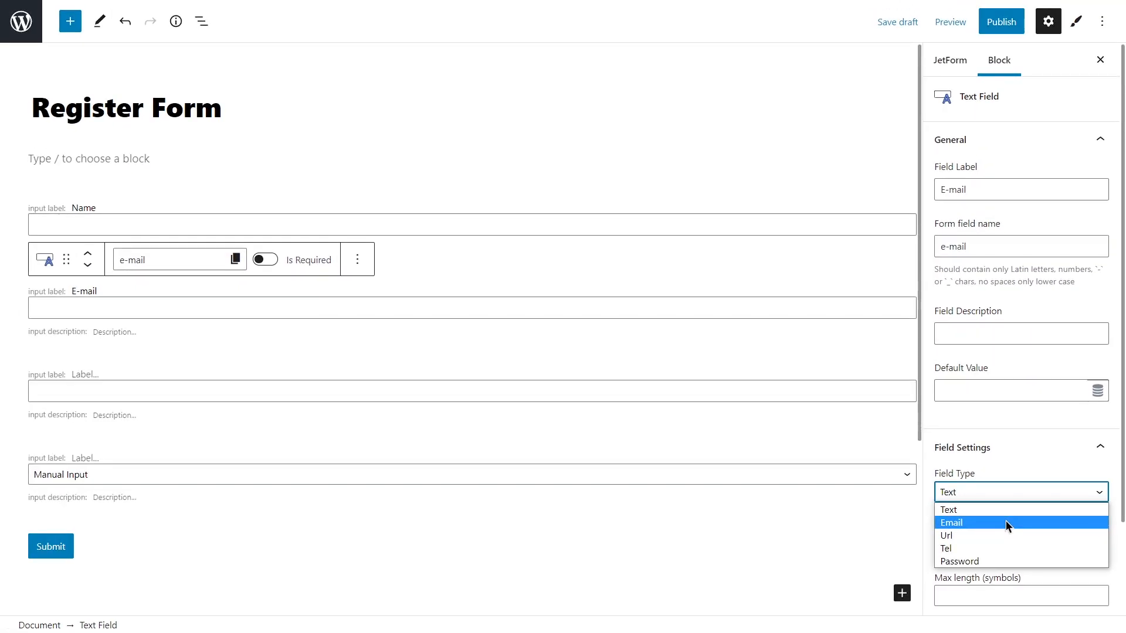
pyautogui.click(1006, 522)
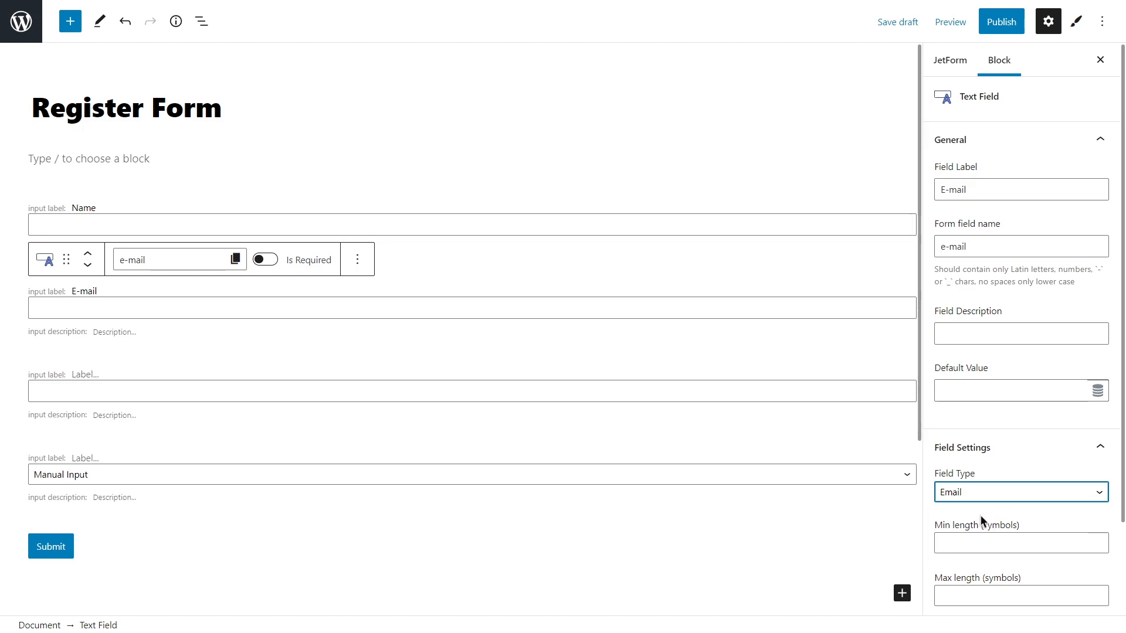
# Label the third field 'Password' and set its Field Type to Password.
pyautogui.click(744, 390)
pyautogui.click(977, 190)
pyautogui.write('Password')
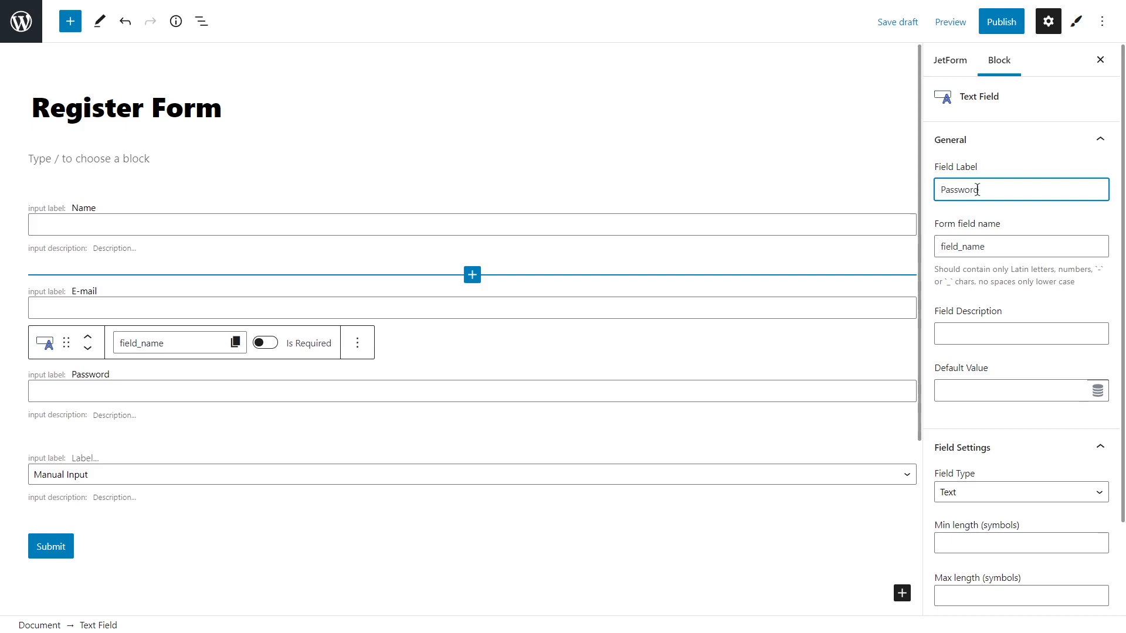
pyautogui.click(1001, 493)
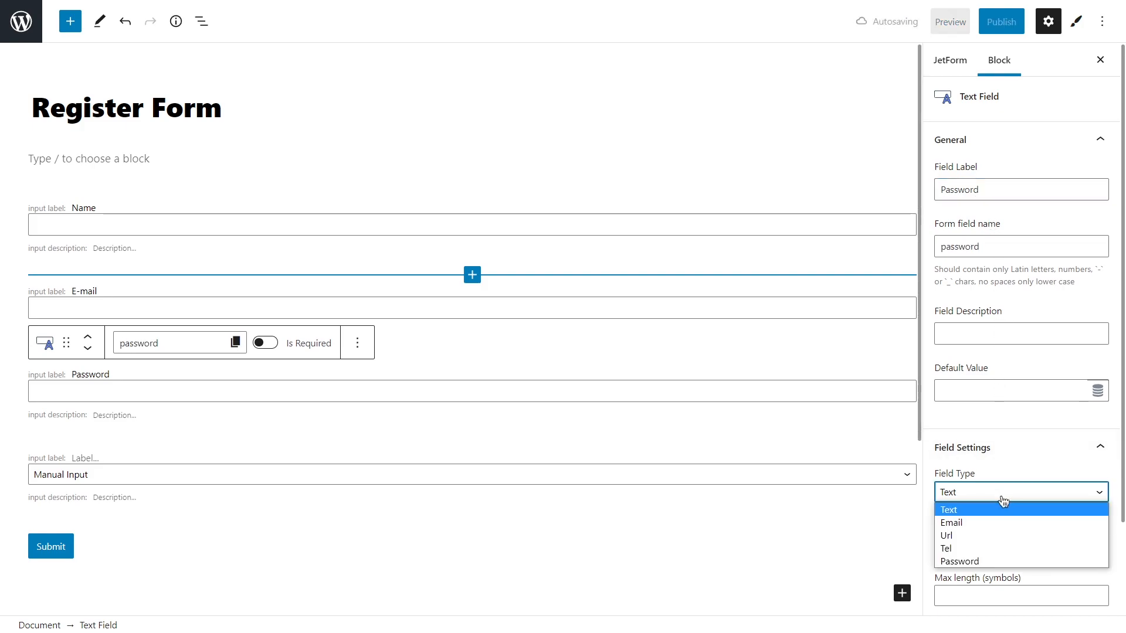
pyautogui.click(1001, 562)
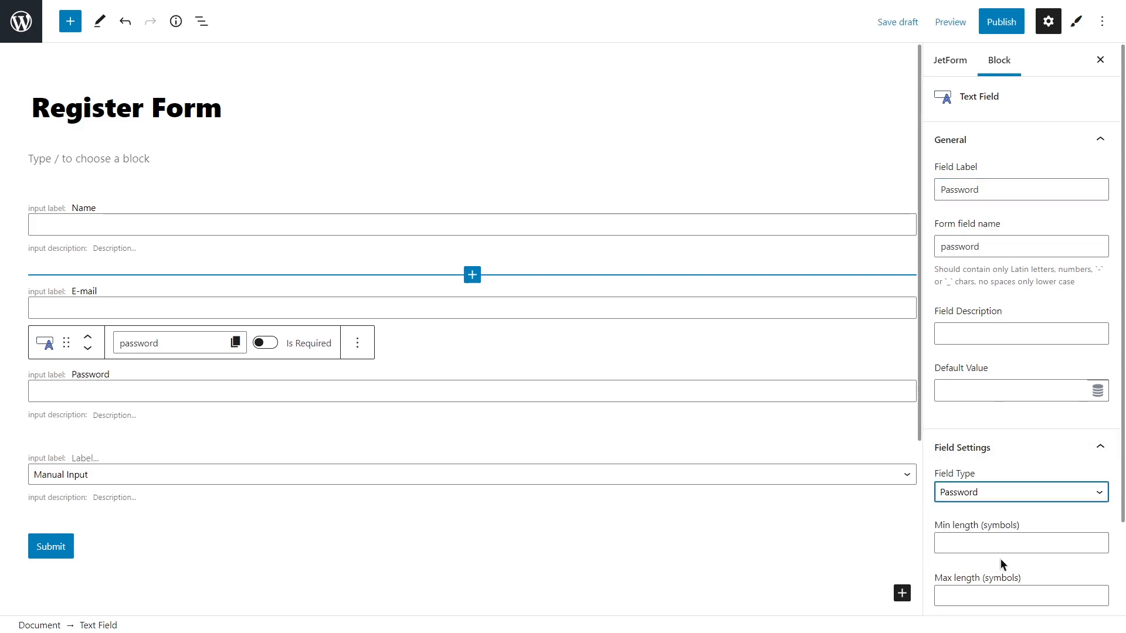
pyautogui.click(779, 472)
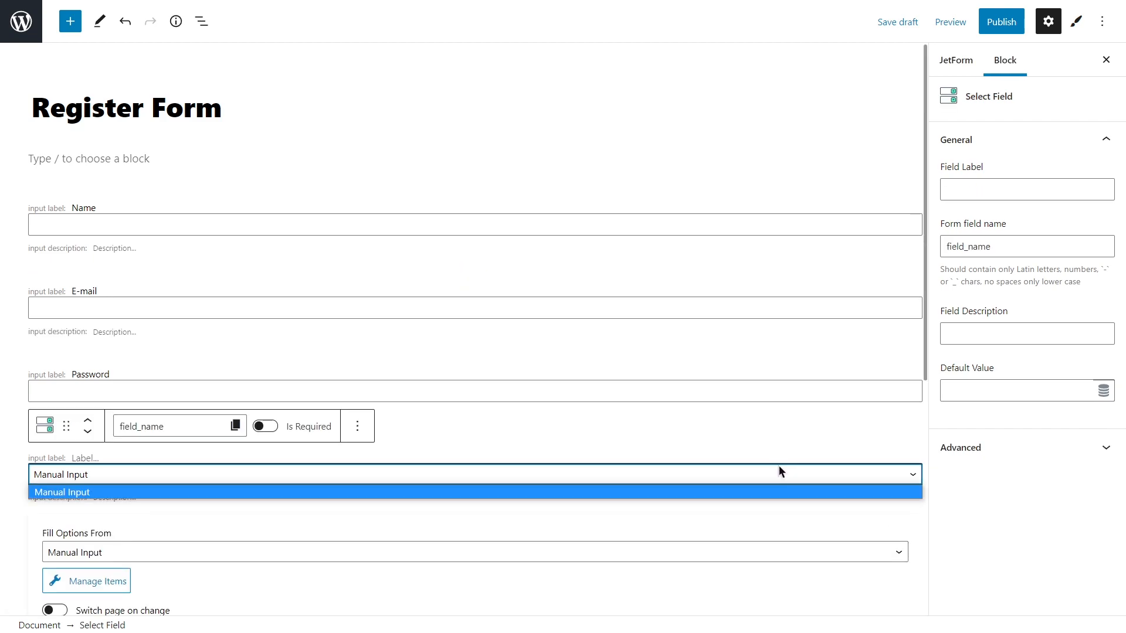
# Label the select field 'Country'.
pyautogui.click(988, 190)
pyautogui.write('Country')
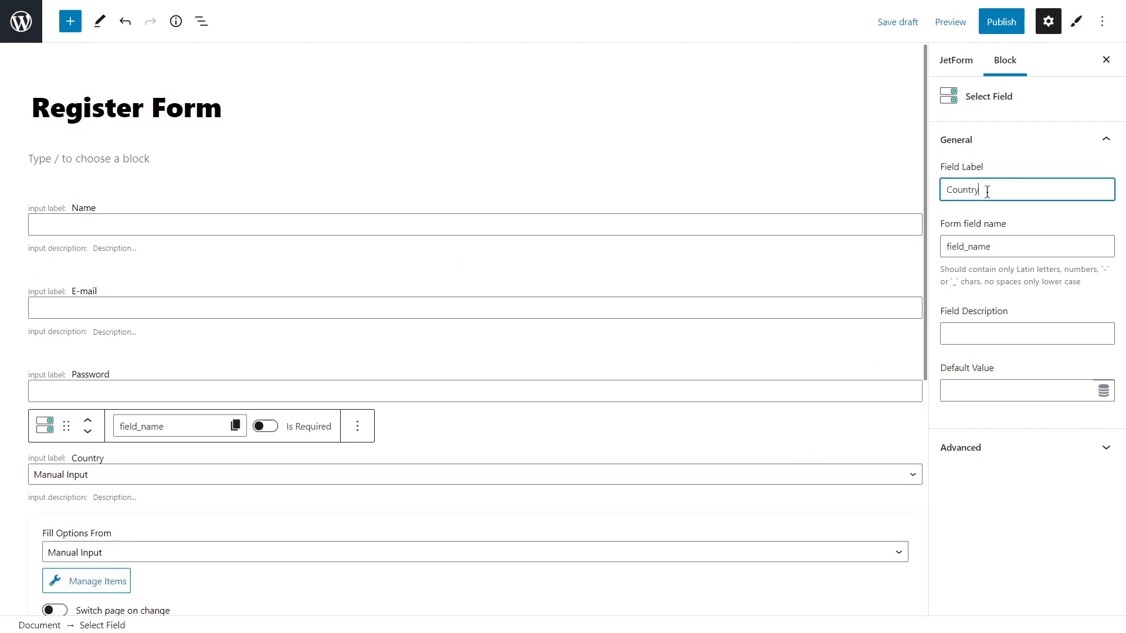
pyautogui.scroll(-3, 881, 244)
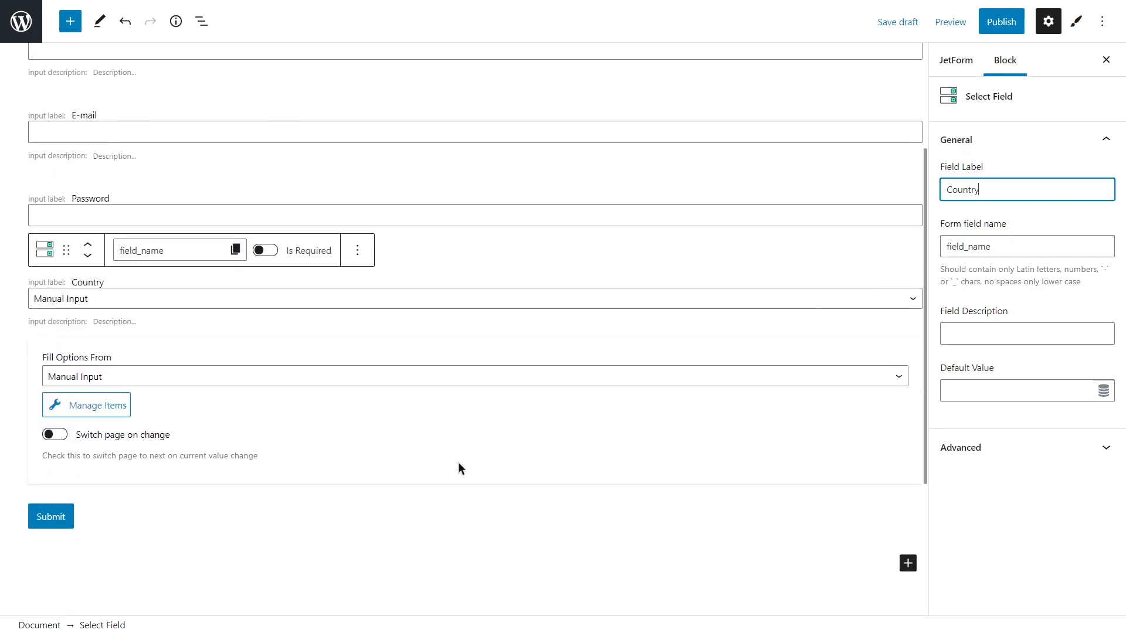
# Change the submit button's label from Submit to 'Sign Up'.
pyautogui.click(207, 520)
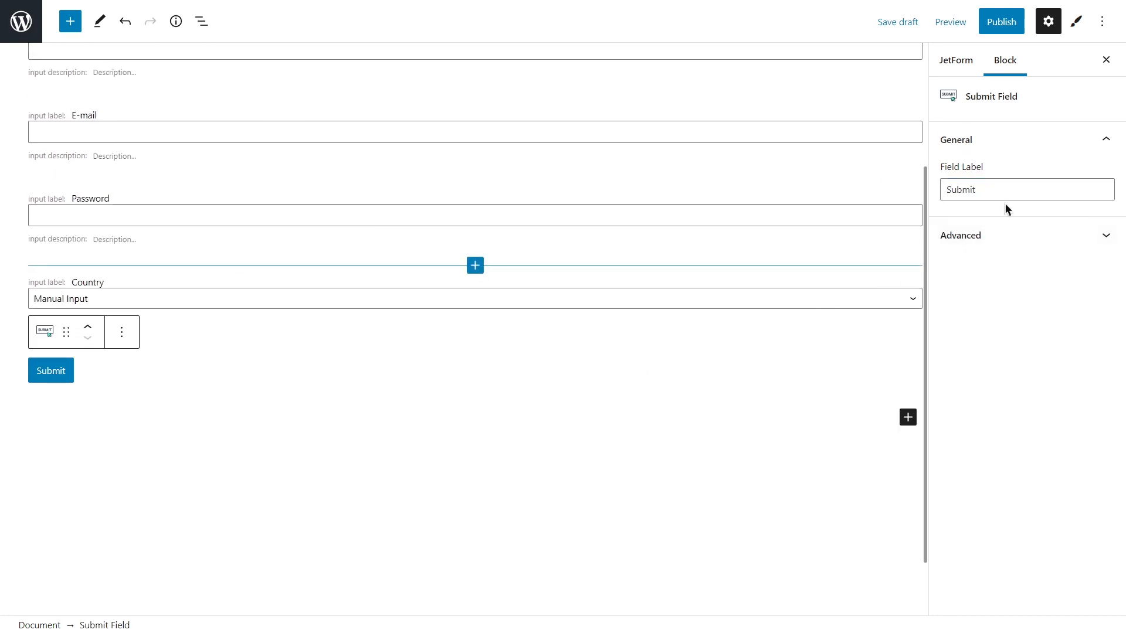
pyautogui.moveTo(997, 190); pyautogui.dragTo(933, 191)
pyautogui.write('Sign Up')
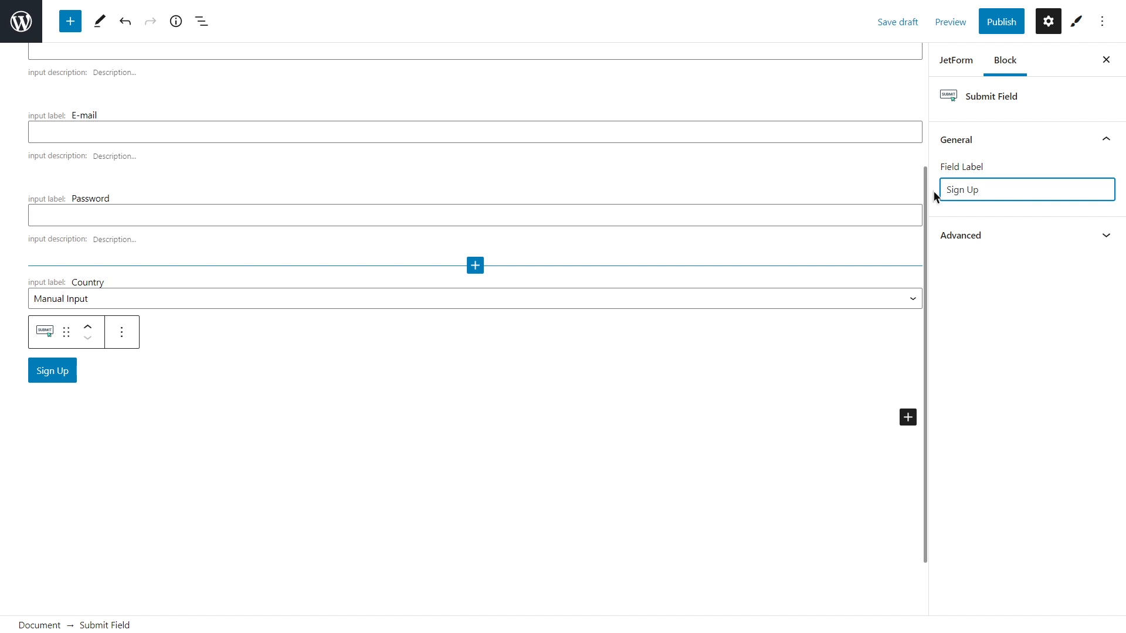
pyautogui.scroll(3, 800, 248)
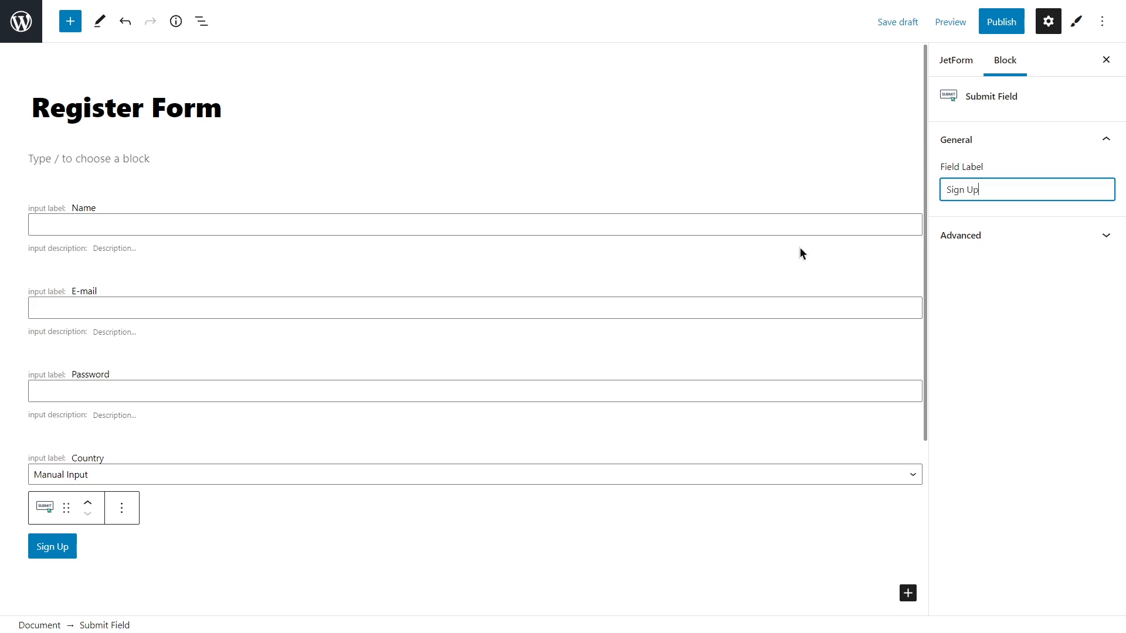
pyautogui.click(685, 221)
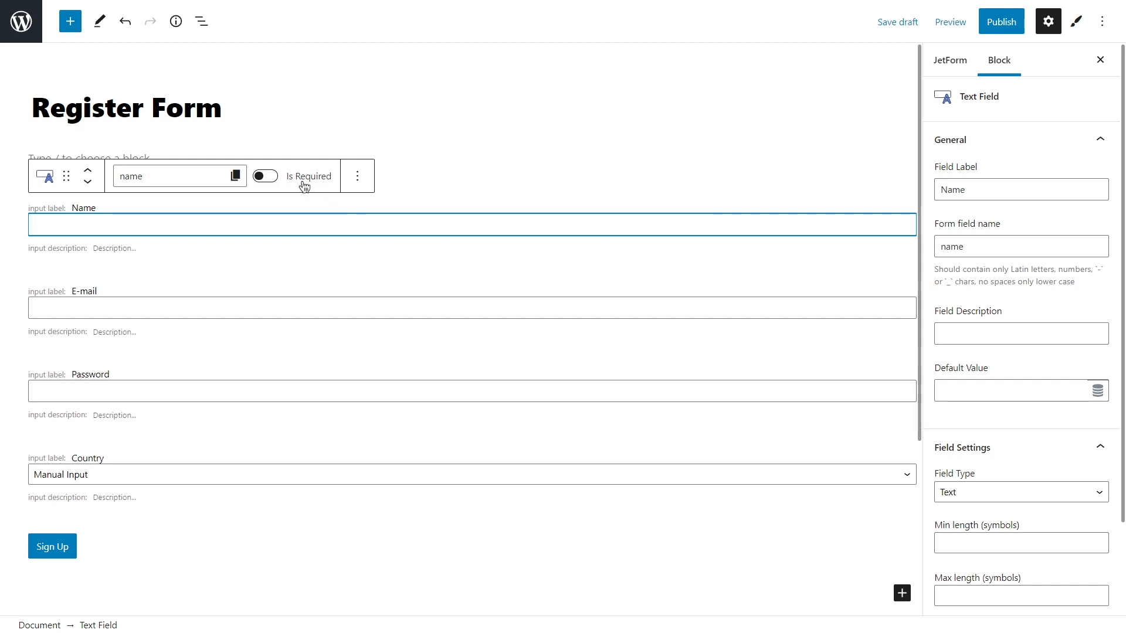
# Switch on Is Required for the Name, E-mail and Password fields.
pyautogui.click(266, 177)
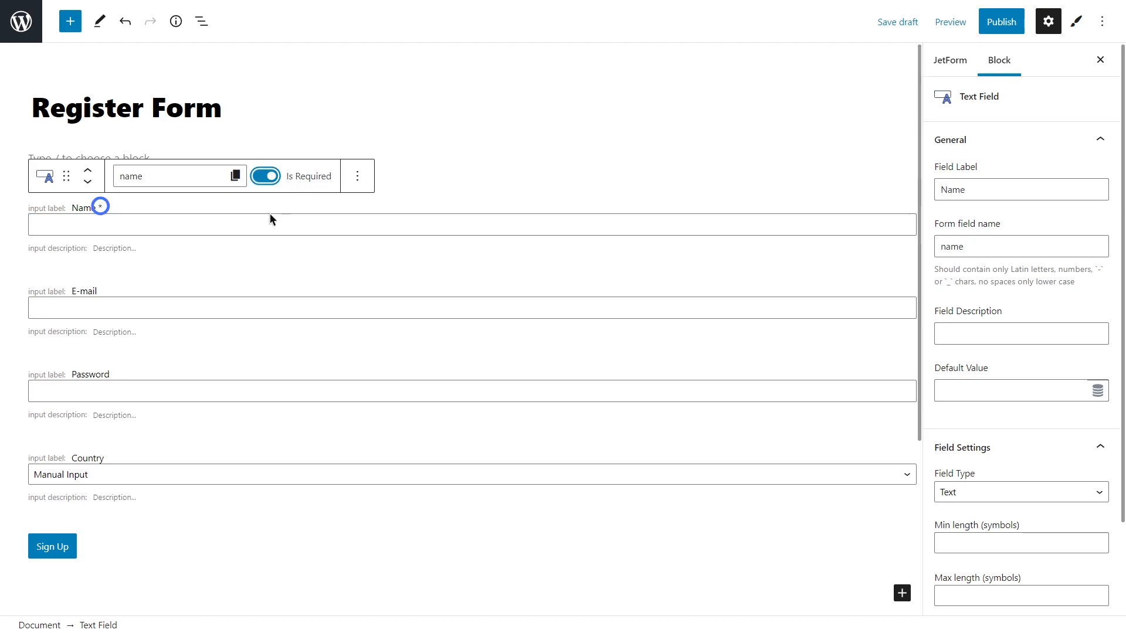
pyautogui.click(252, 306)
pyautogui.click(272, 265)
pyautogui.click(243, 390)
pyautogui.click(265, 342)
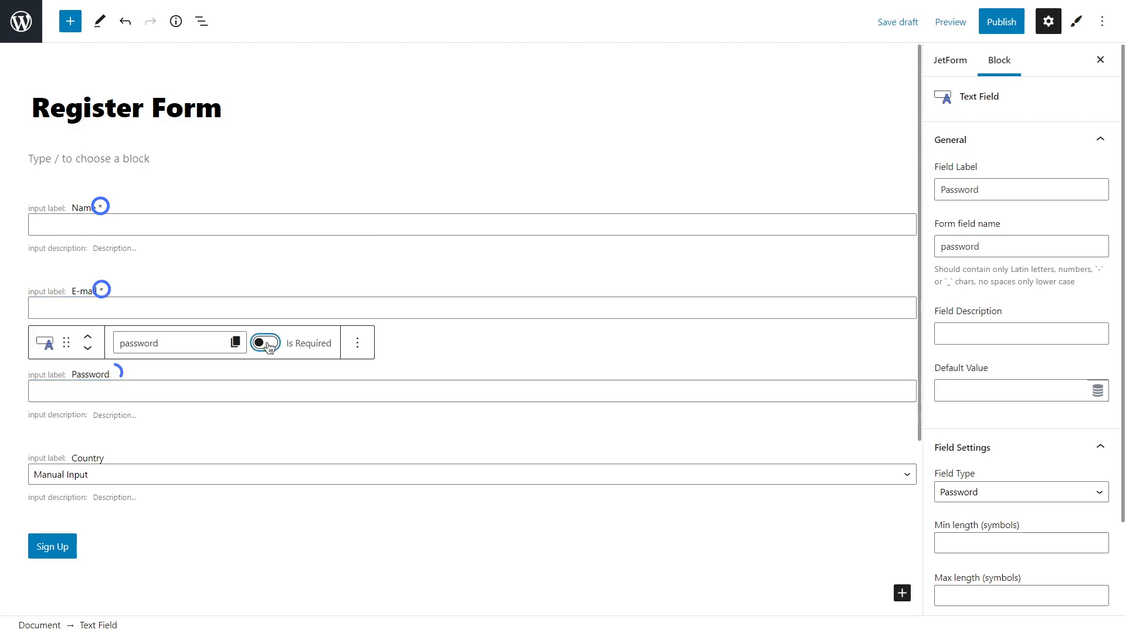
pyautogui.click(475, 110)
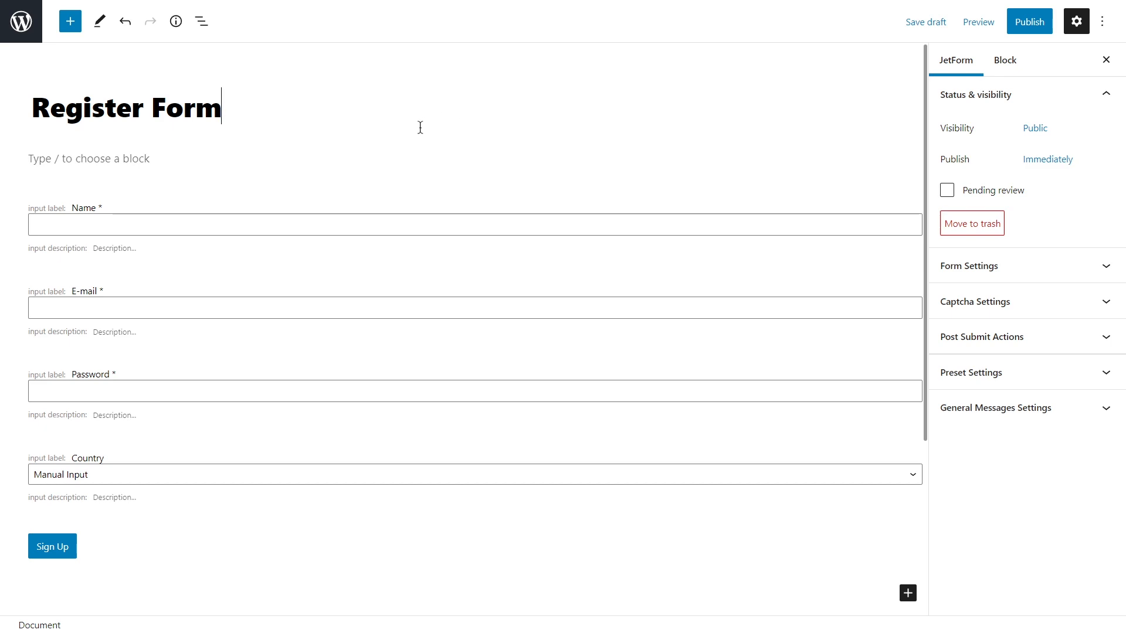
# Show the JetForms category in the inserter's Patterns tab, including Contact Us Form and Login & Register.
pyautogui.click(70, 23)
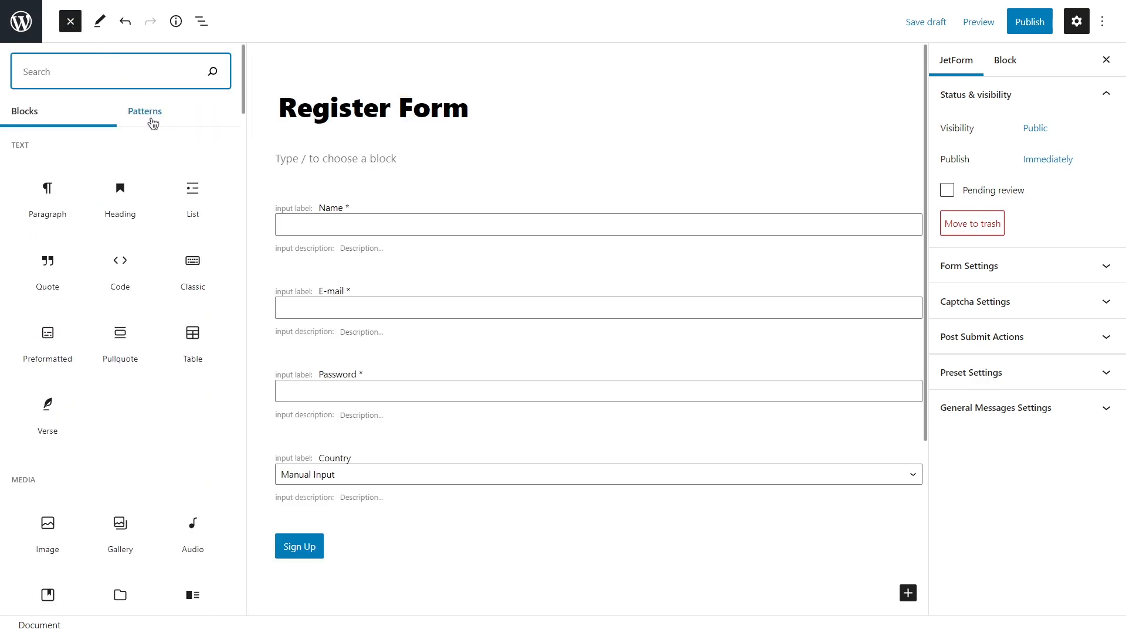
pyautogui.click(152, 121)
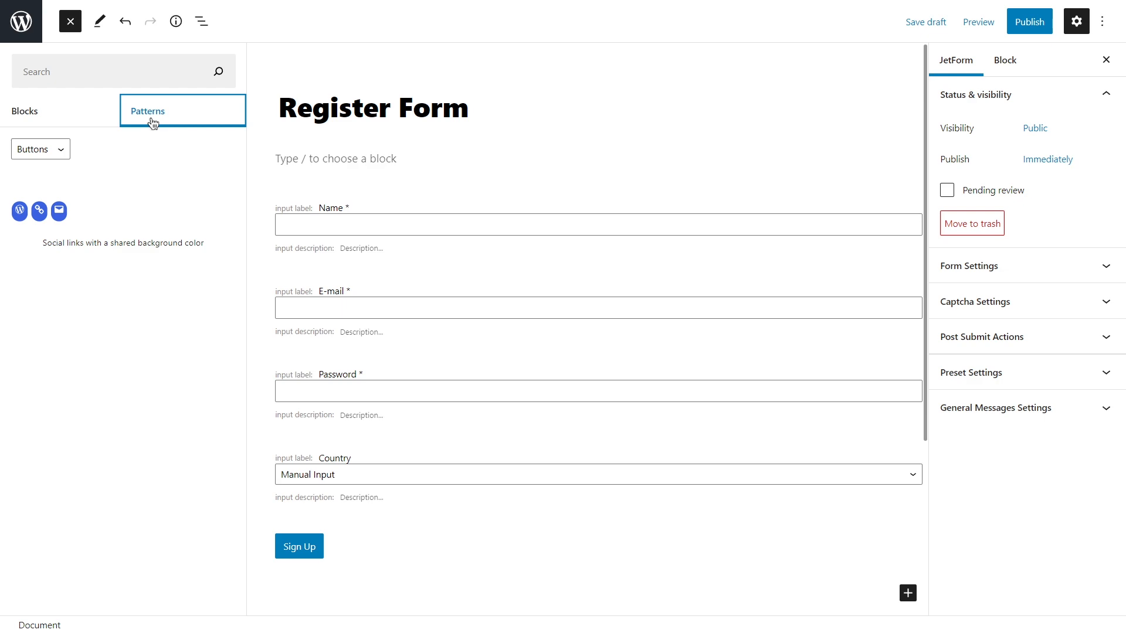
pyautogui.click(61, 150)
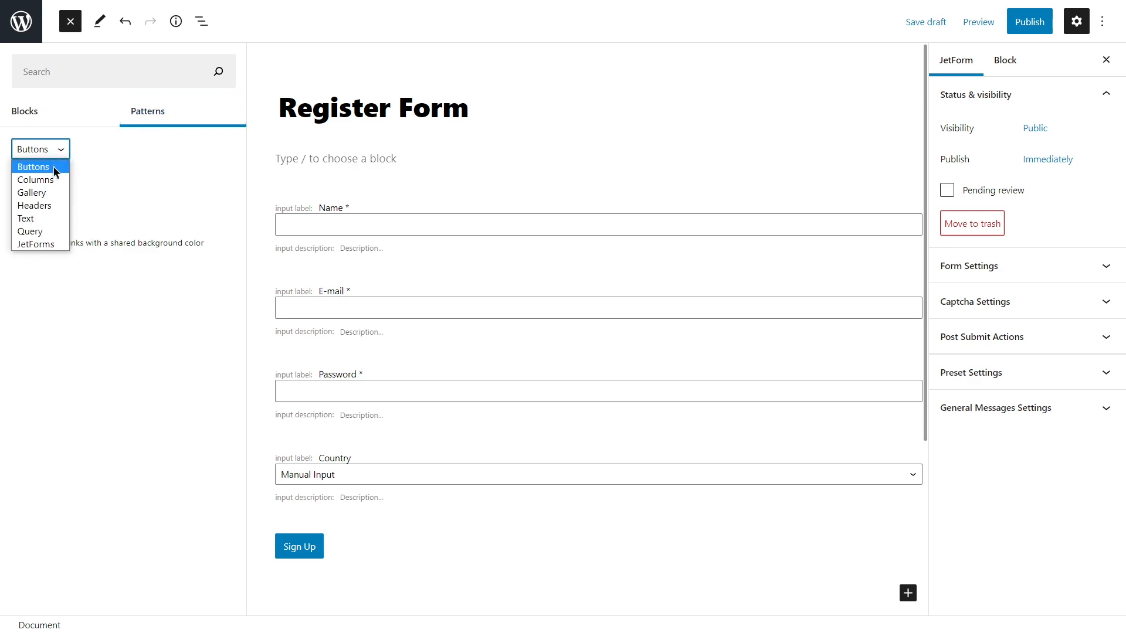
pyautogui.click(59, 245)
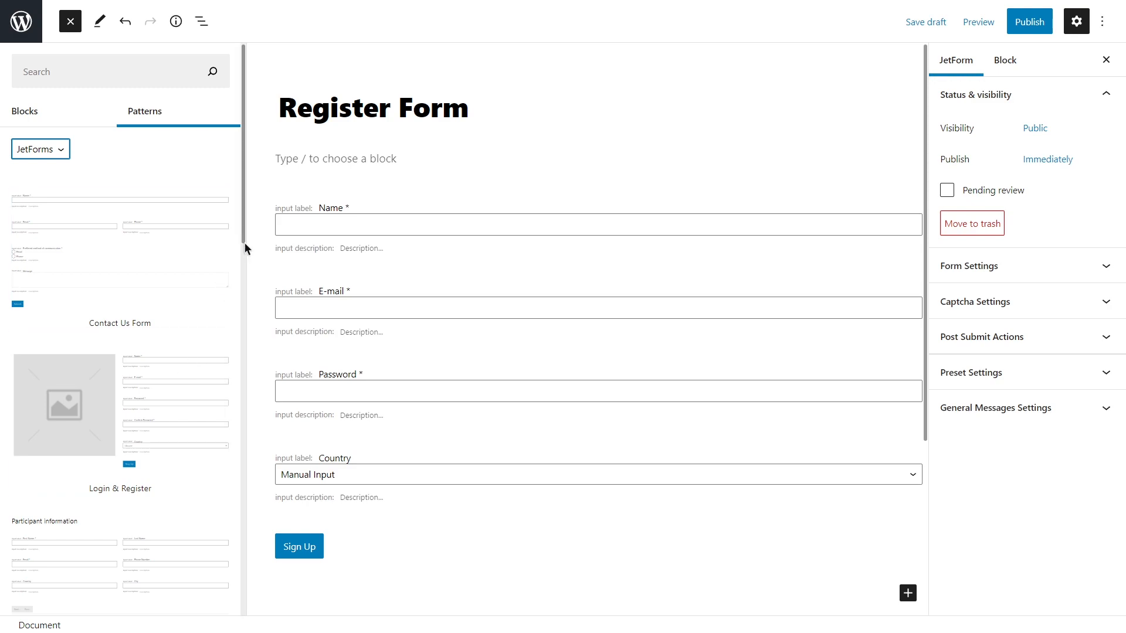
pyautogui.moveTo(245, 231)
pyautogui.mouseDown()
pyautogui.moveTo(259, 402)
pyautogui.moveTo(251, 600)
pyautogui.moveTo(264, 473)
pyautogui.moveTo(264, 290)
pyautogui.moveTo(251, 224)
pyautogui.mouseUp()
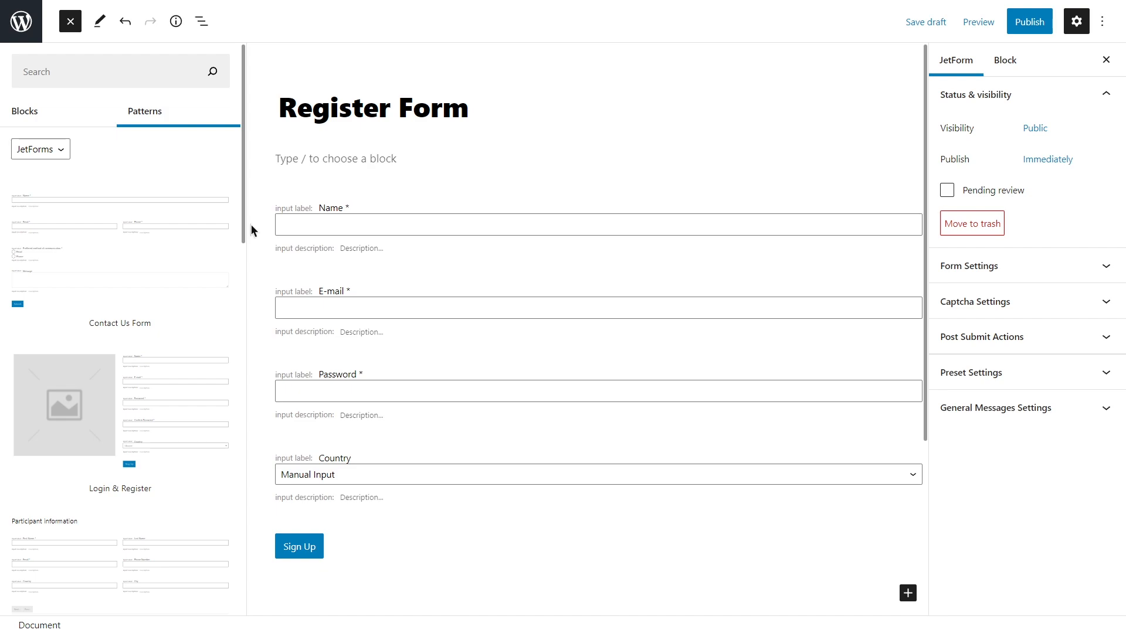
# Delete the existing form field blocks, starting with the Sign Up button.
pyautogui.click(335, 548)
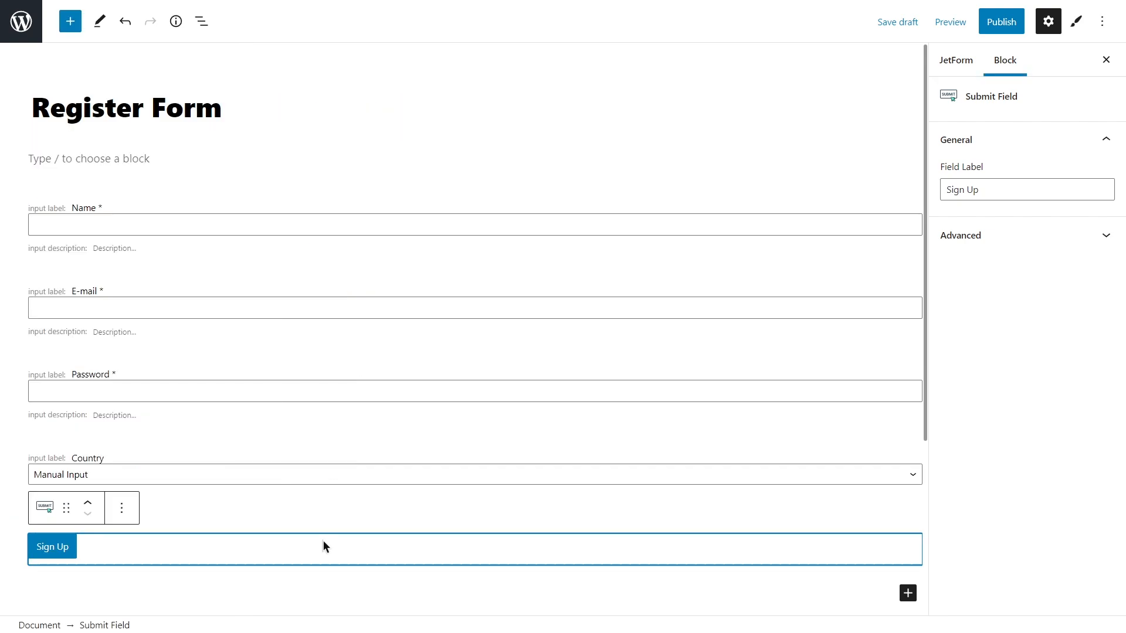
pyautogui.press('BackSpace')
pyautogui.press('BackSpace')
pyautogui.press('BackSpace')
pyautogui.press('BackSpace')
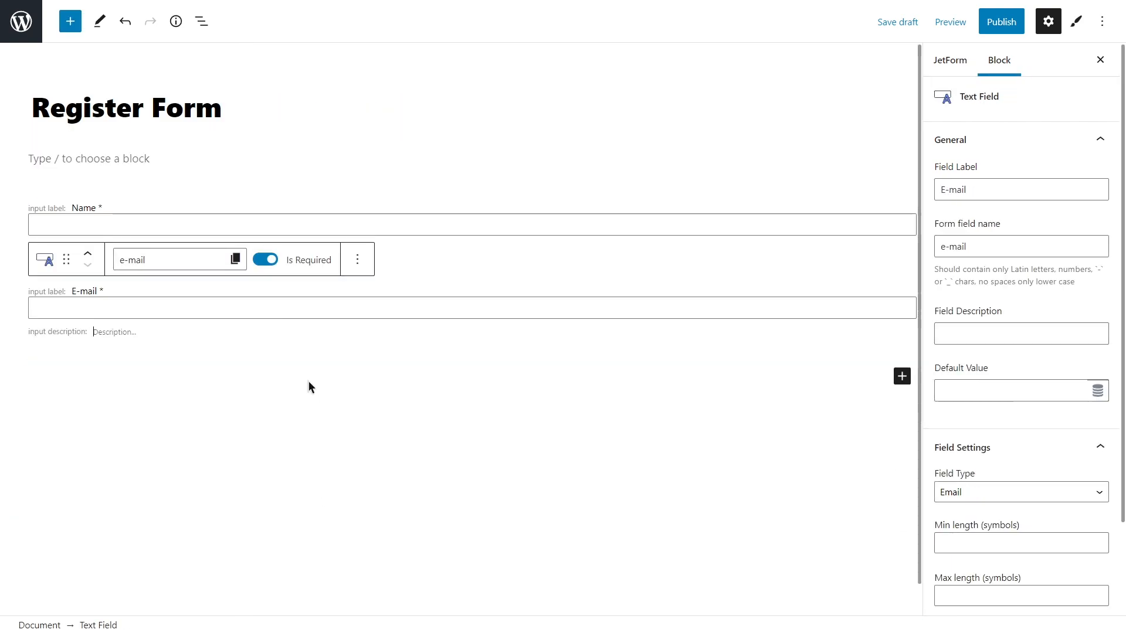
pyautogui.press('BackSpace')
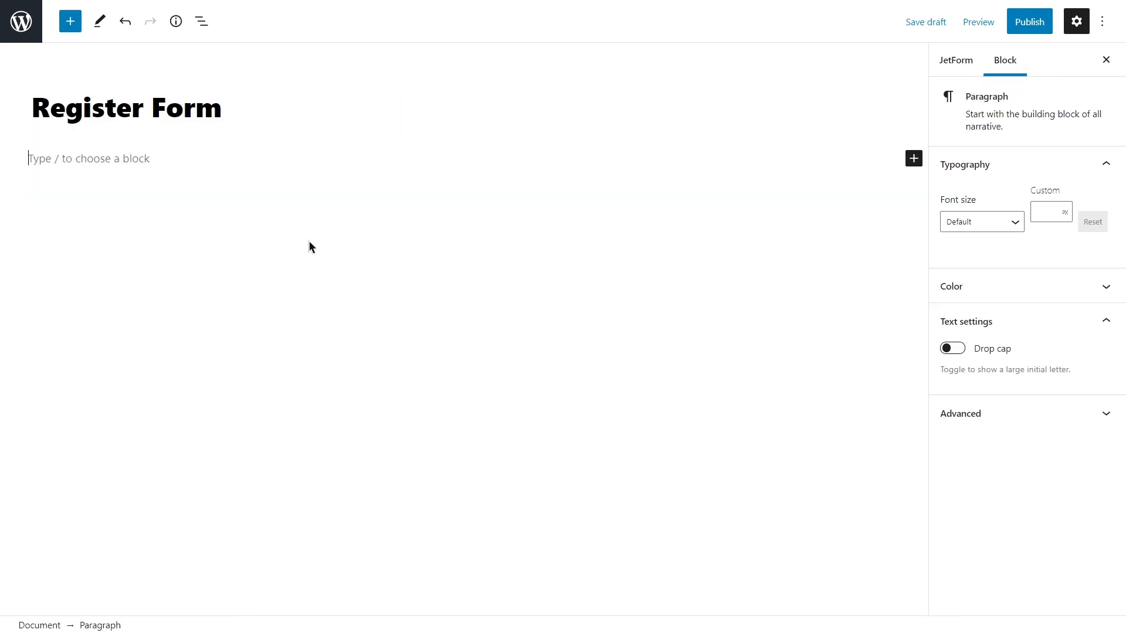
# Insert the JetForms Login & Register pattern and check its image column and fields.
pyautogui.click(72, 22)
pyautogui.click(147, 111)
pyautogui.click(61, 149)
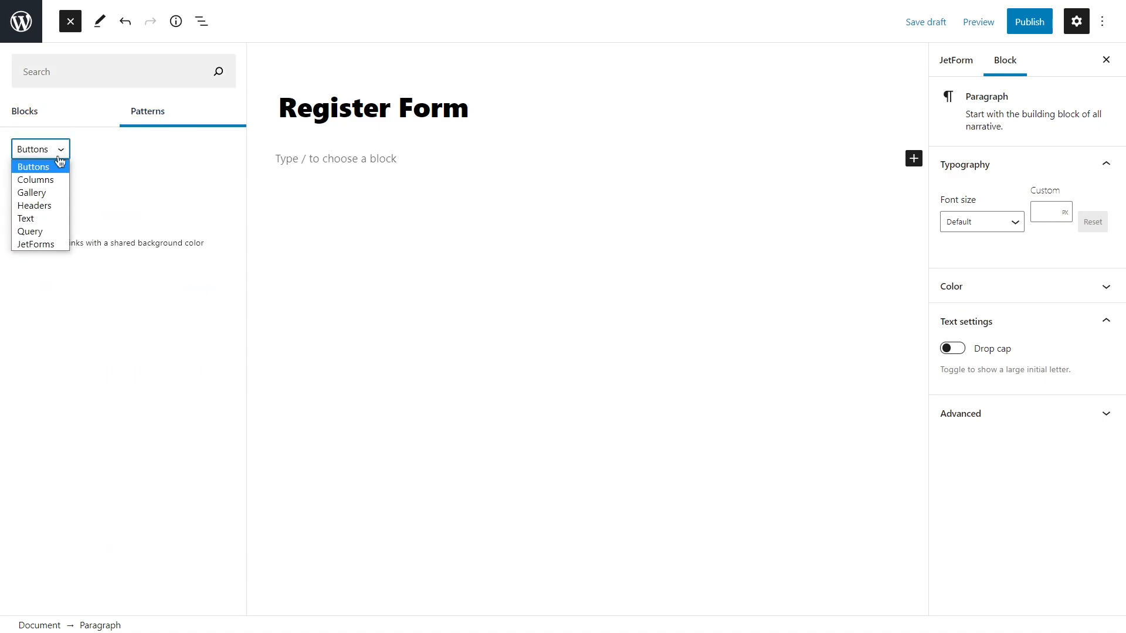
pyautogui.click(57, 244)
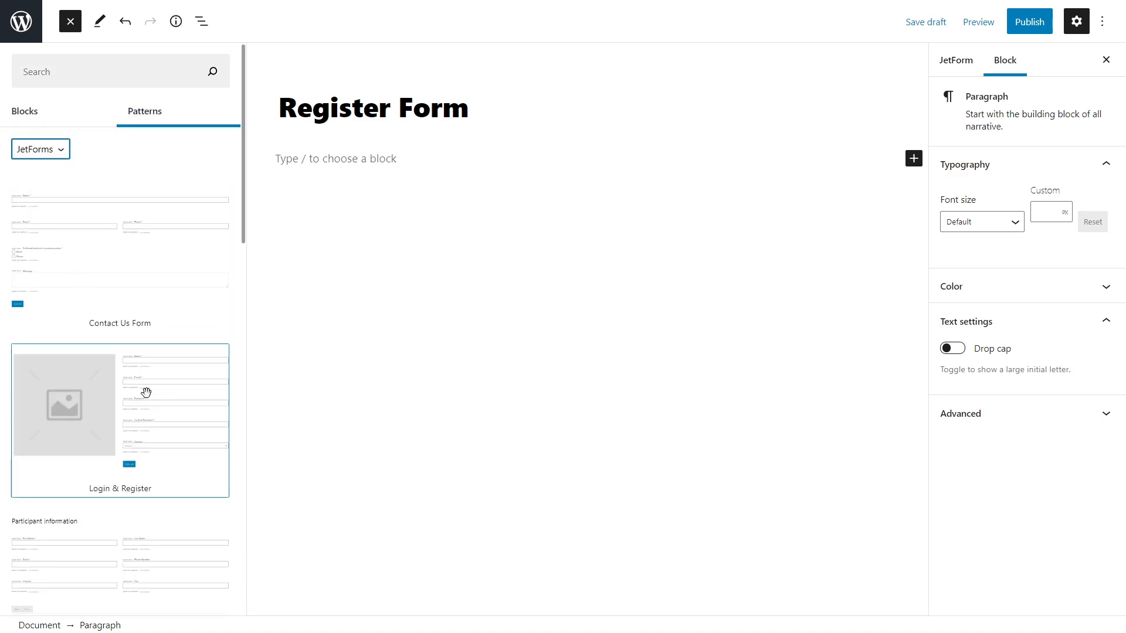
pyautogui.click(146, 392)
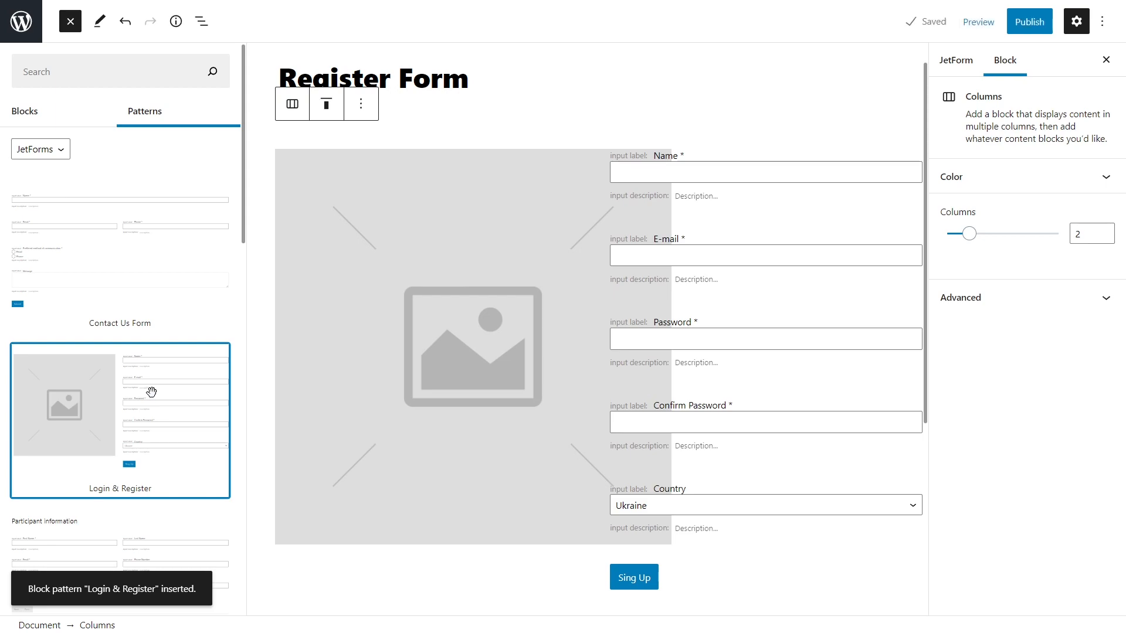
pyautogui.click(522, 131)
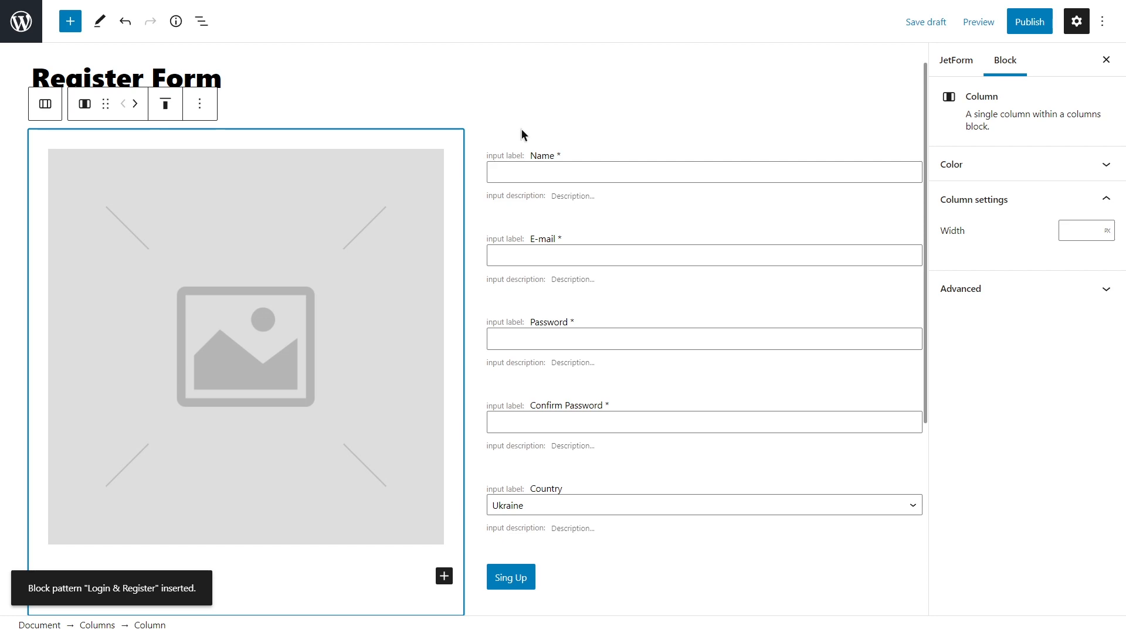
pyautogui.scroll(-1, 526, 133)
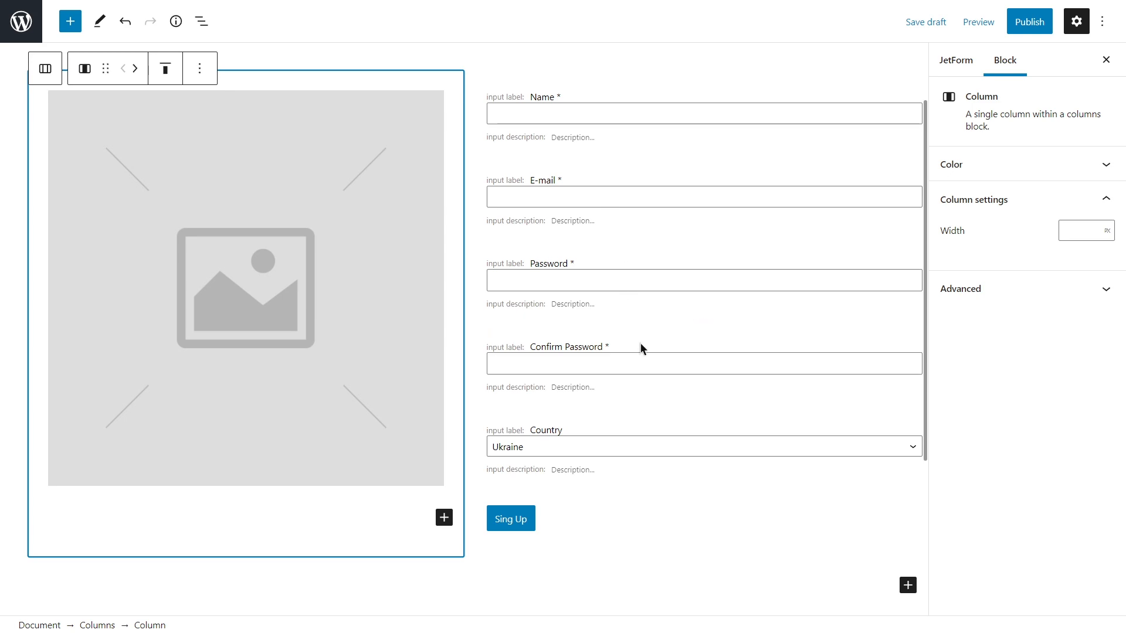
# Delete the column that holds the placeholder image.
pyautogui.click(409, 302)
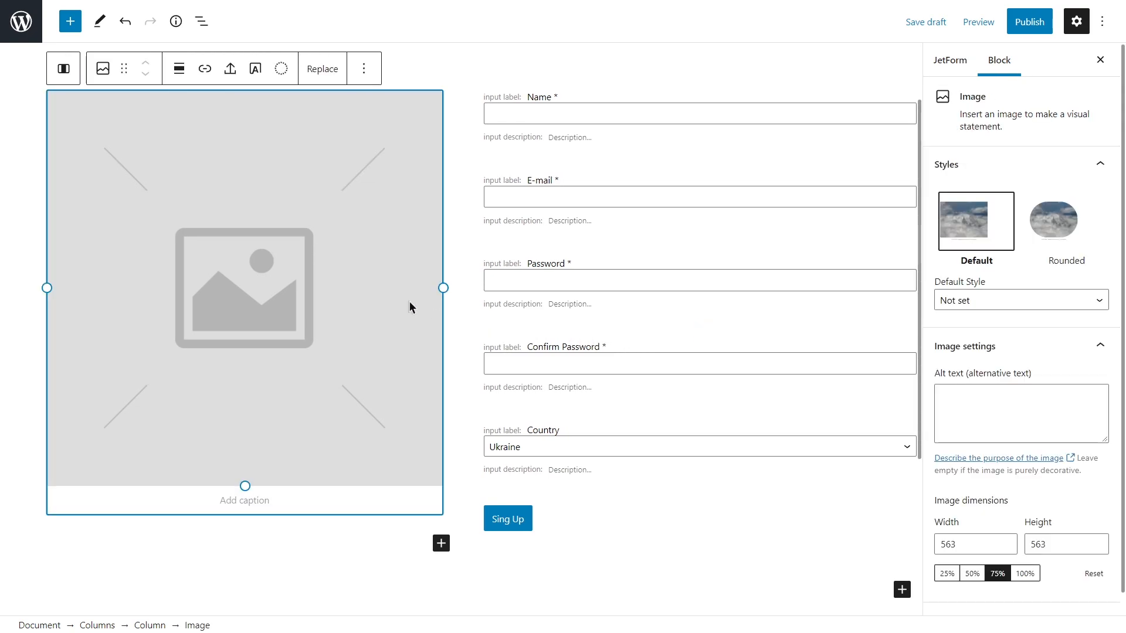
pyautogui.click(334, 71)
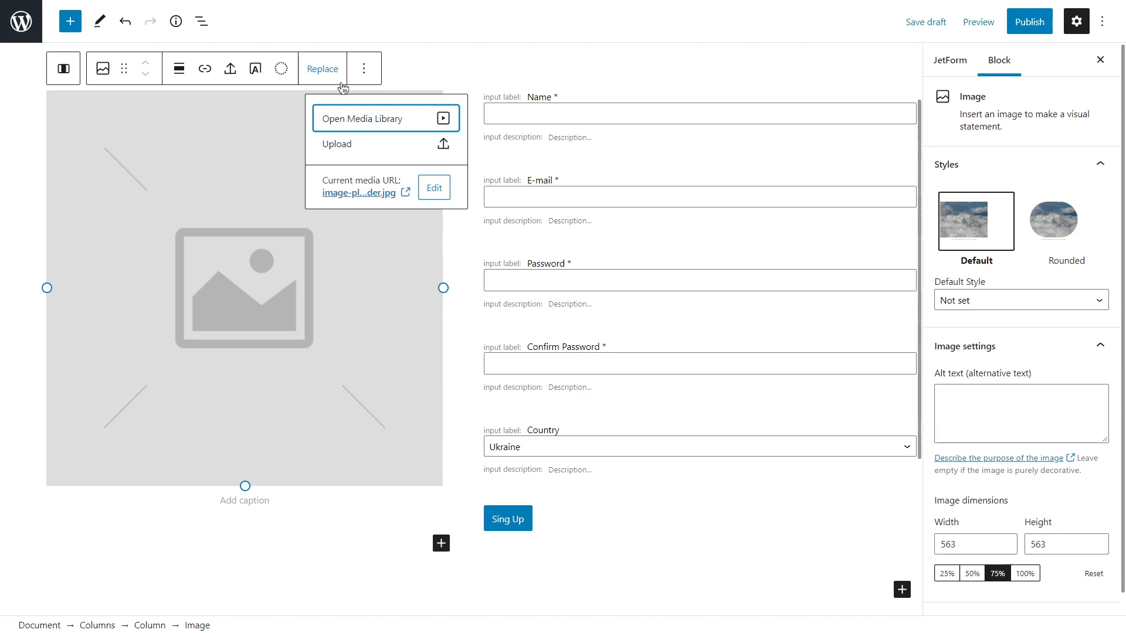
pyautogui.click(322, 69)
pyautogui.click(411, 79)
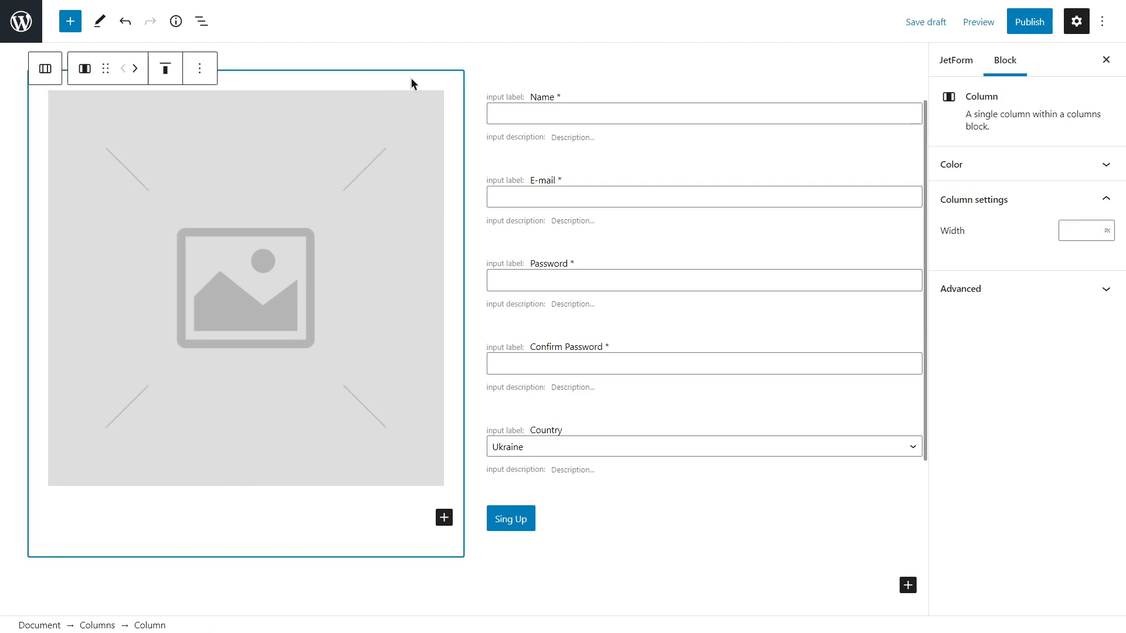
pyautogui.press('Delete')
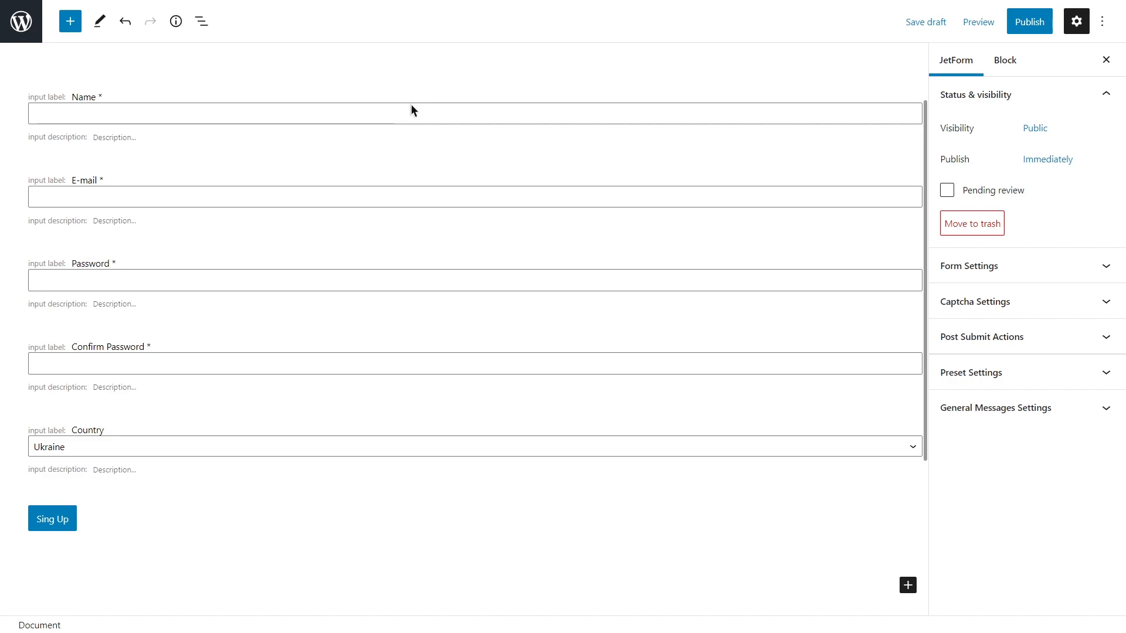
# Delete the Country dropdown field, then select the Name field.
pyautogui.click(420, 428)
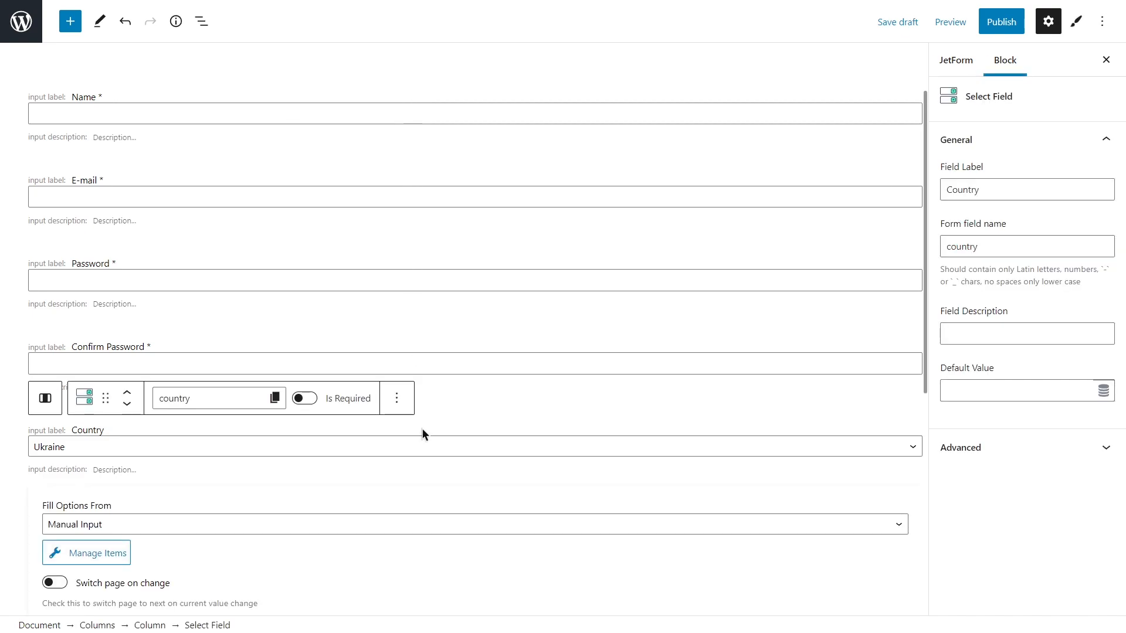
pyautogui.press('Delete')
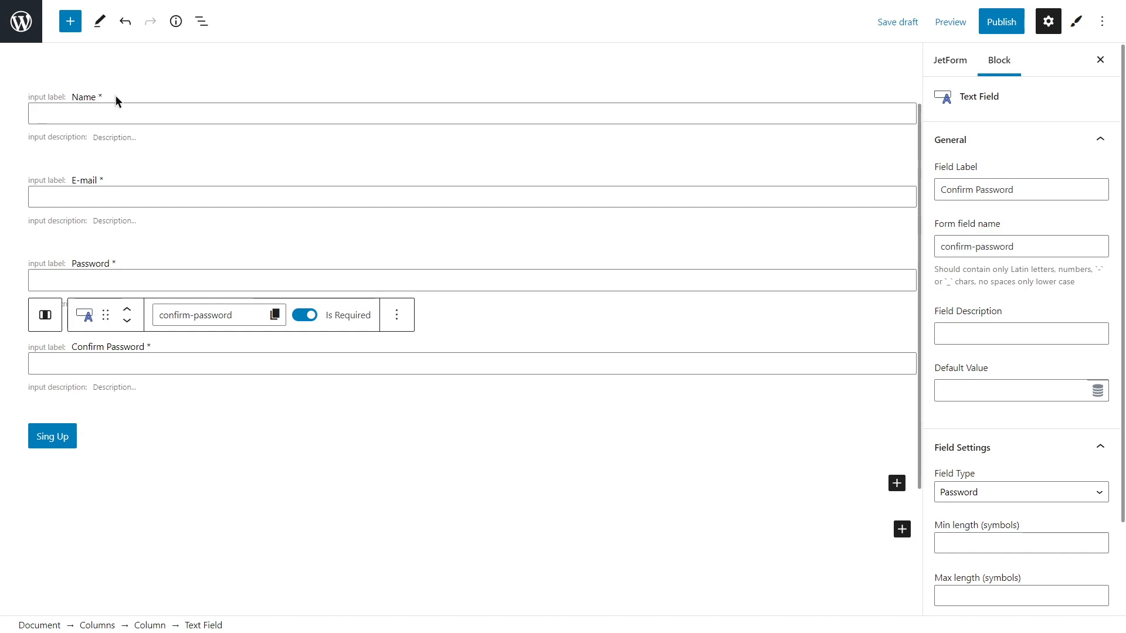
pyautogui.click(599, 114)
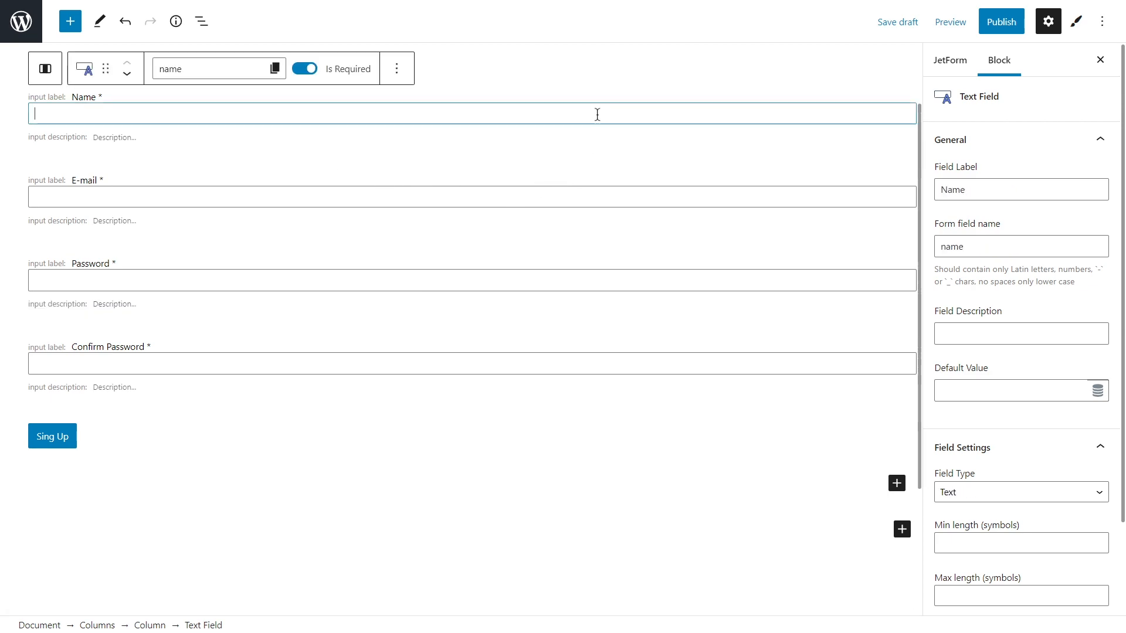
pyautogui.doubleClick(950, 189)
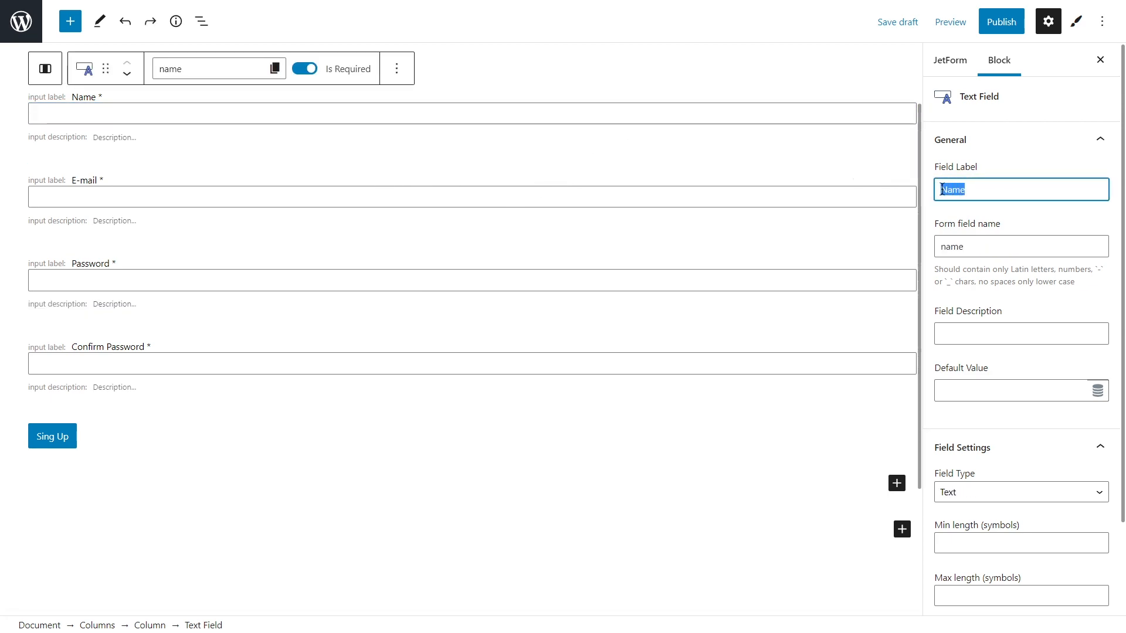
pyautogui.press('BackSpace')
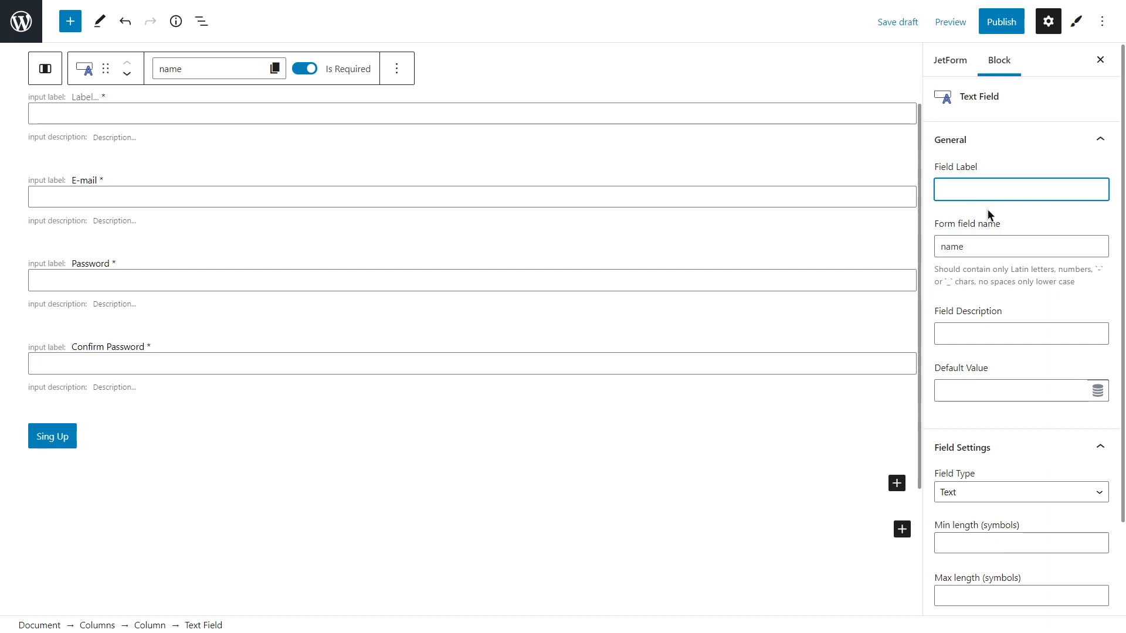
pyautogui.scroll(-2, 987, 209)
pyautogui.click(1019, 332)
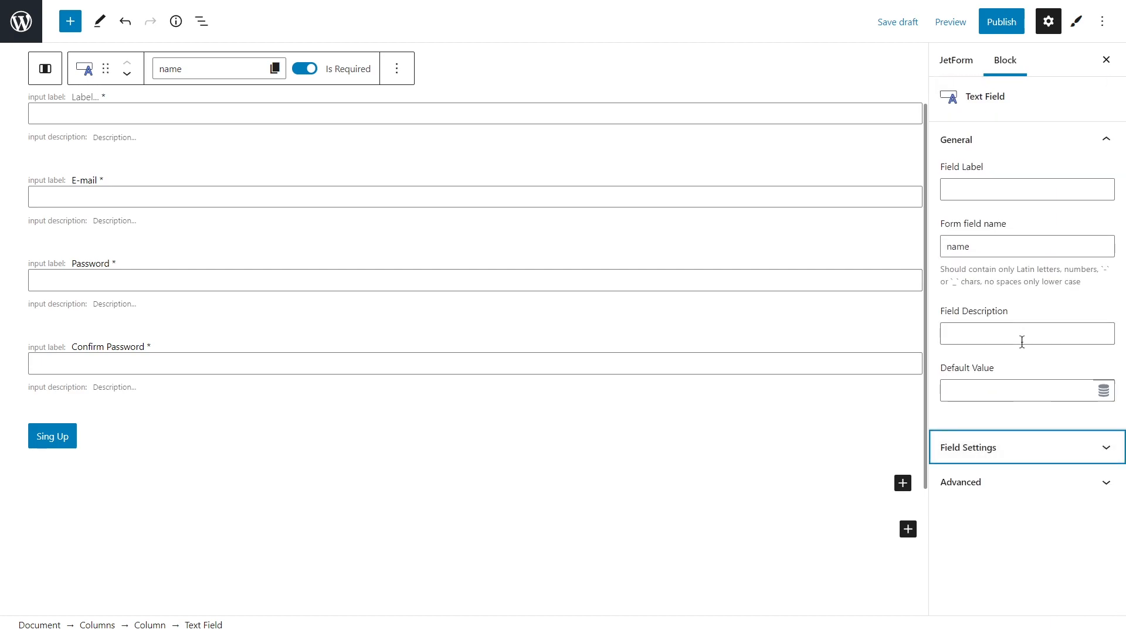
pyautogui.click(1029, 476)
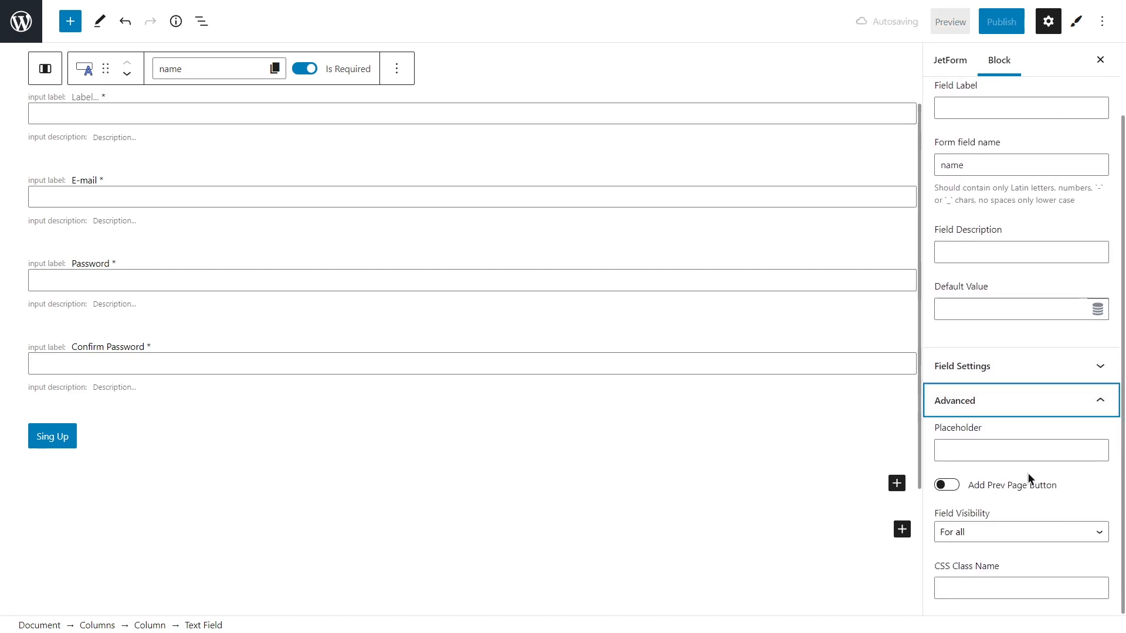
pyautogui.click(1015, 448)
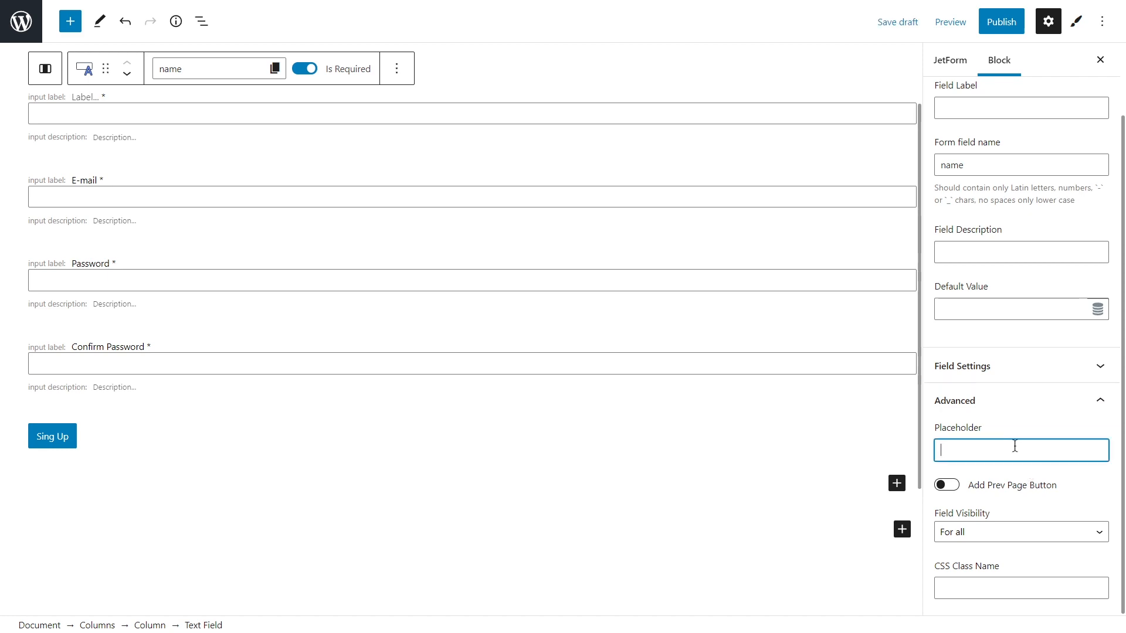
pyautogui.write('Name')
pyautogui.scroll(3, 827, 443)
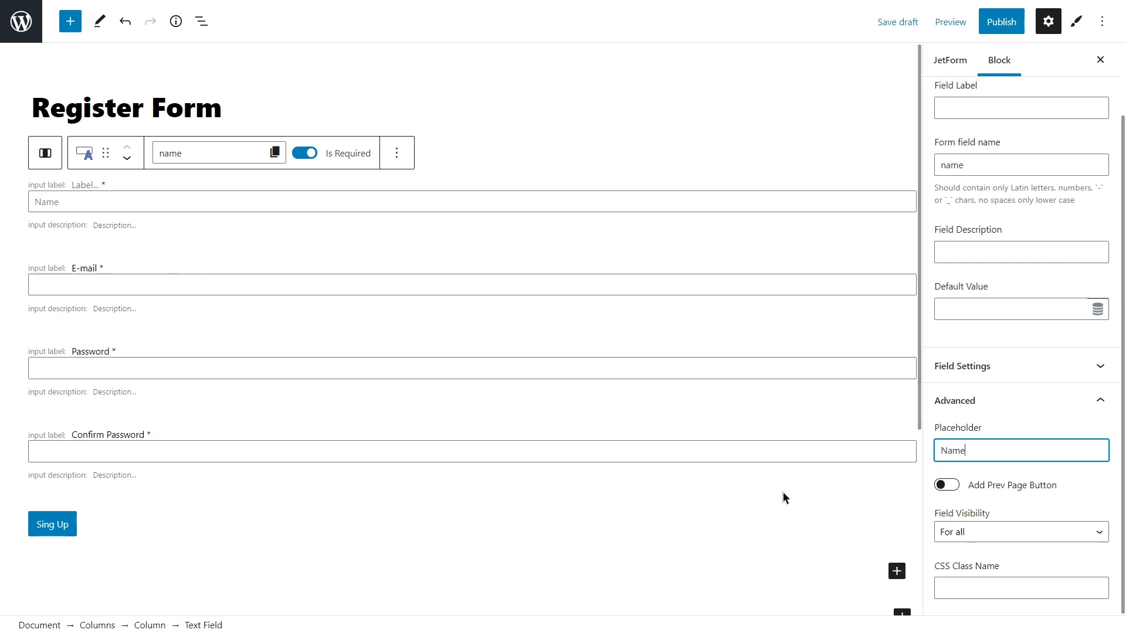
pyautogui.moveTo(971, 451); pyautogui.dragTo(940, 452)
pyautogui.hotkey('ctrl', 'x')
pyautogui.scroll(2, 939, 451)
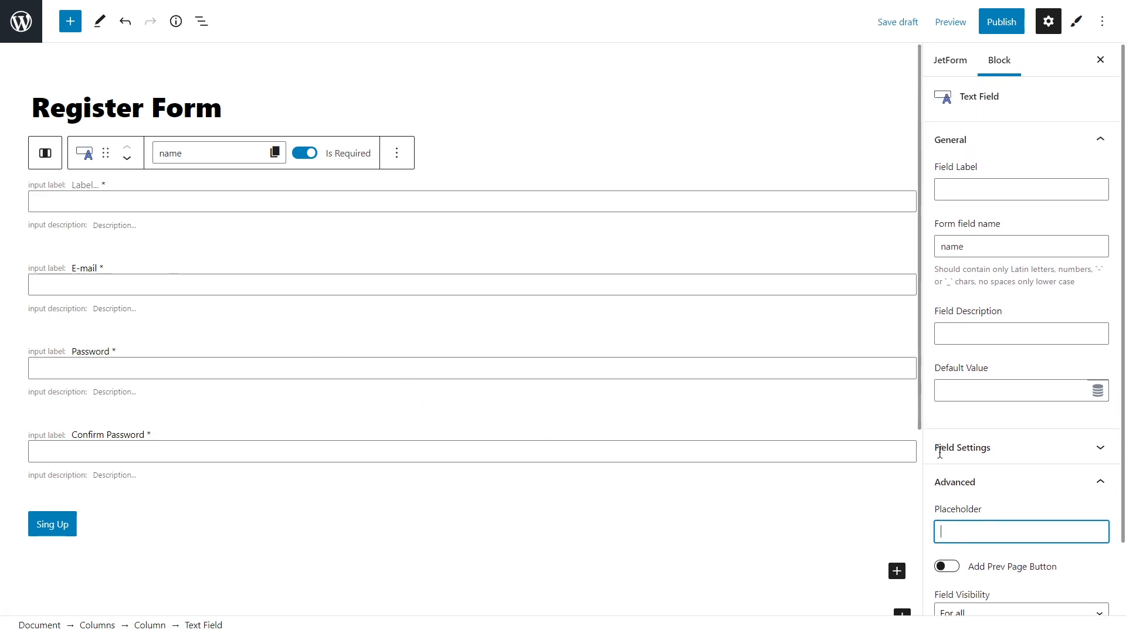
pyautogui.click(973, 188)
pyautogui.hotkey('ctrl', 'v')
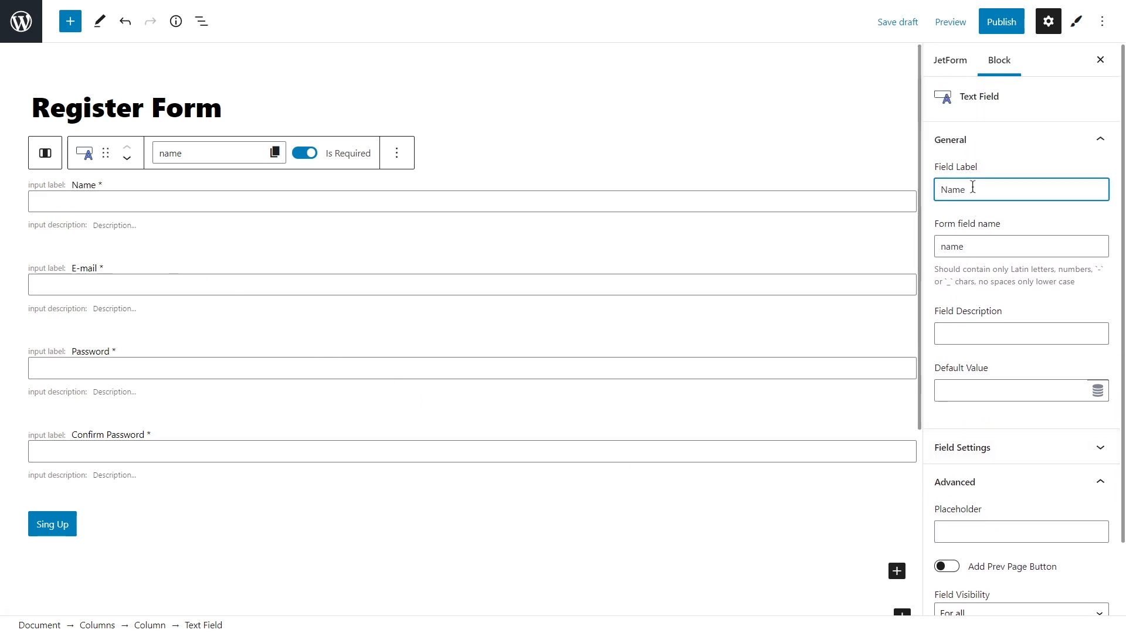
# Try an input mask on the Name field with Default type and mask 'John Doe'.
pyautogui.click(1044, 481)
pyautogui.click(1042, 450)
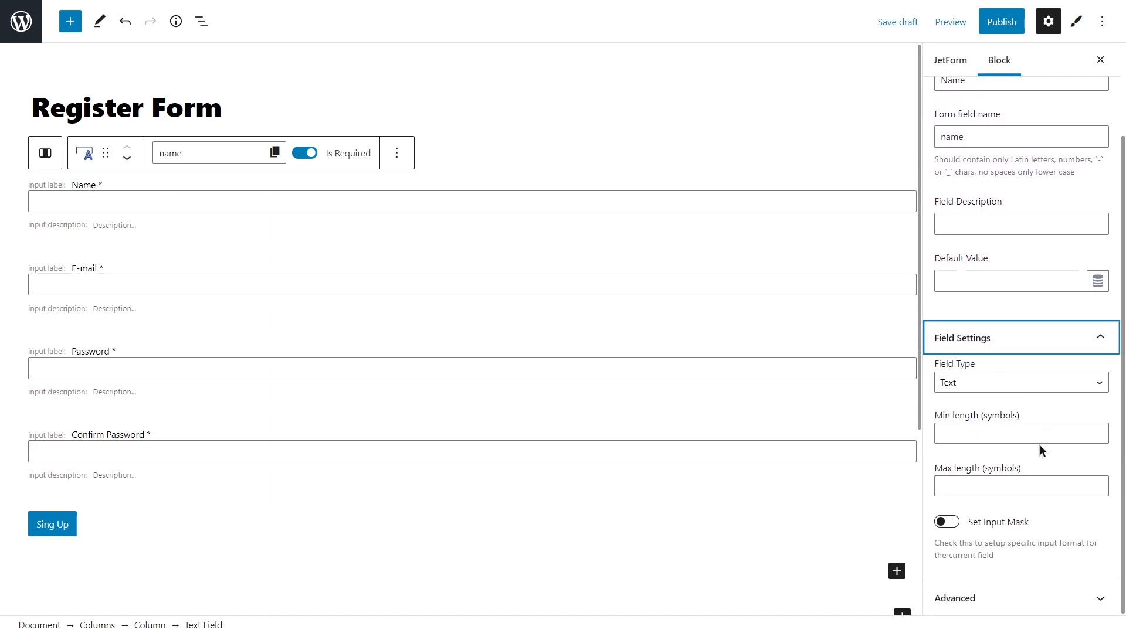
pyautogui.click(949, 523)
pyautogui.scroll(-1, 953, 528)
pyautogui.scroll(-3, 953, 527)
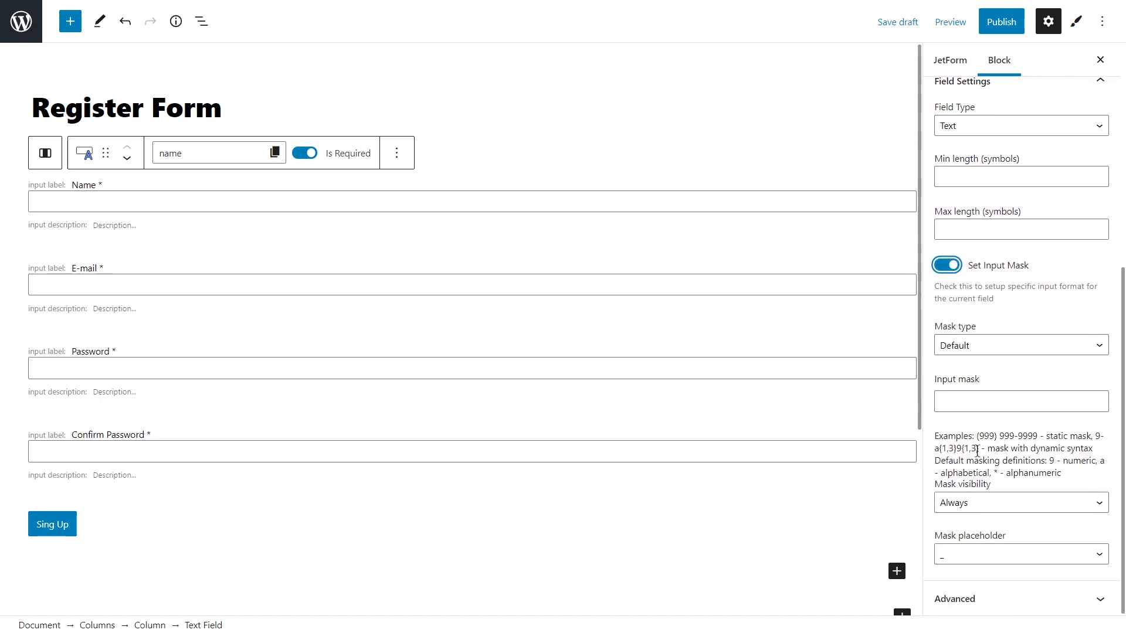
pyautogui.click(1001, 346)
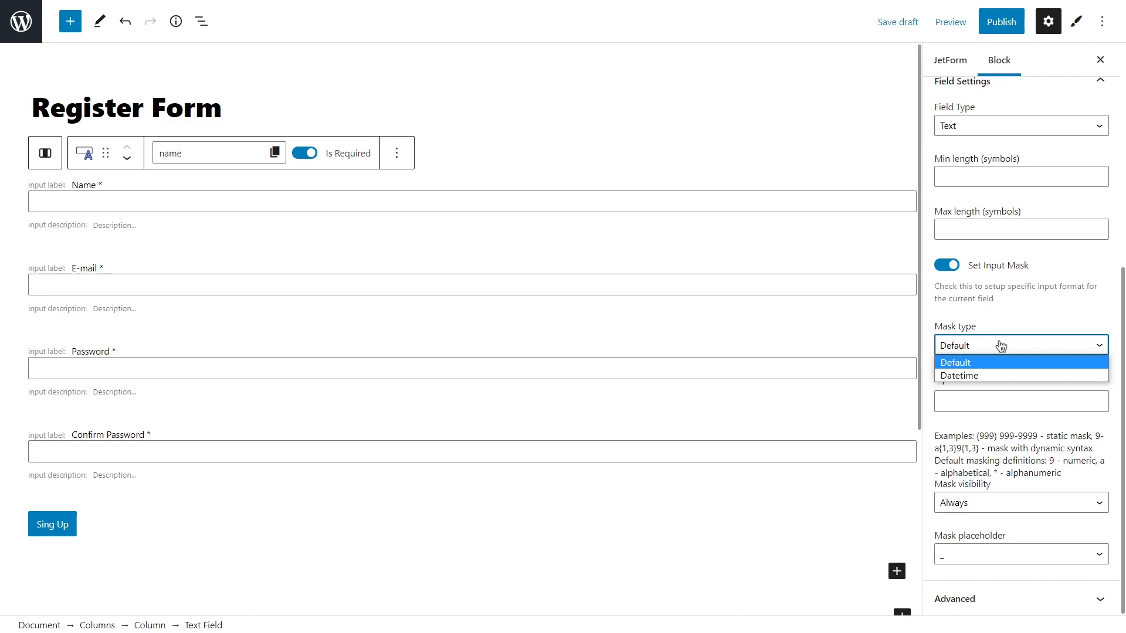
pyautogui.click(1001, 346)
pyautogui.click(977, 405)
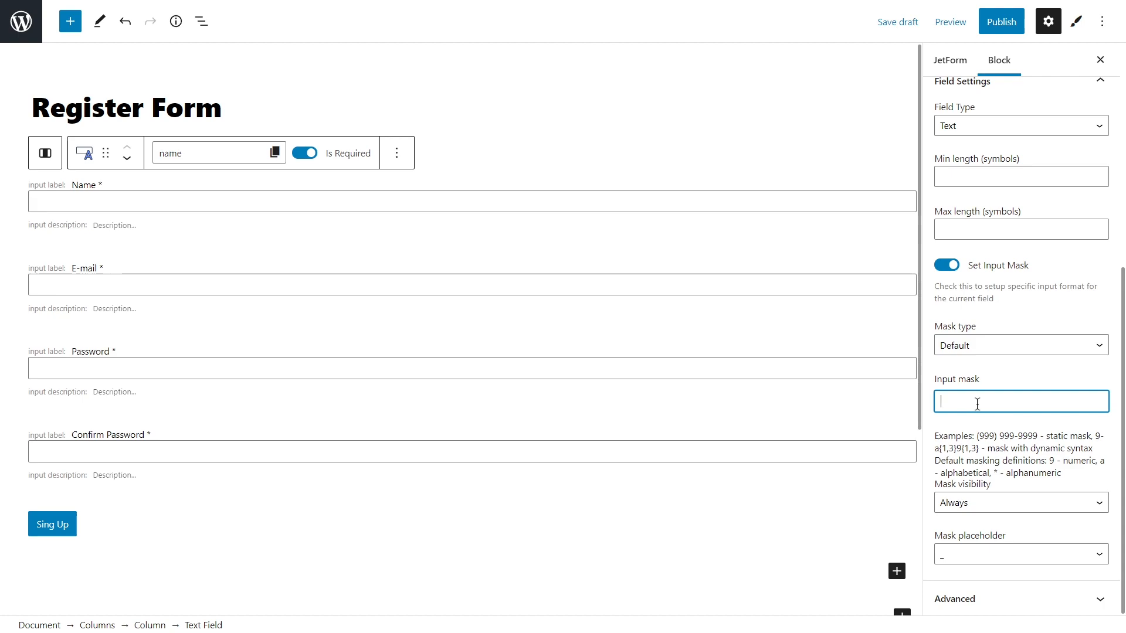
pyautogui.write('Jo')
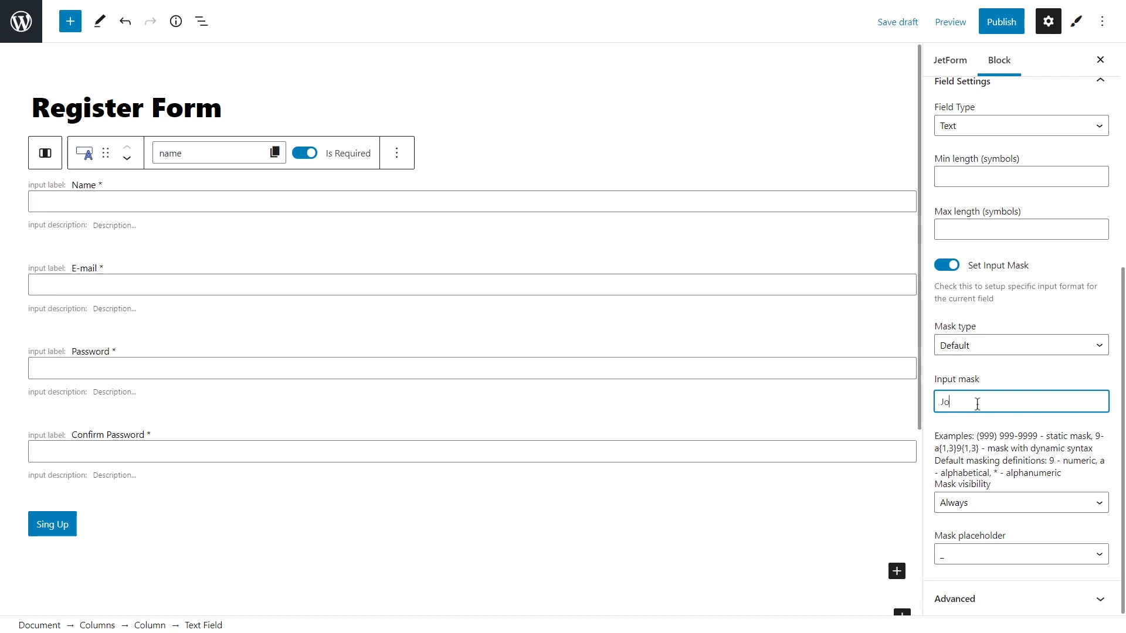
pyautogui.write('hn Doe')
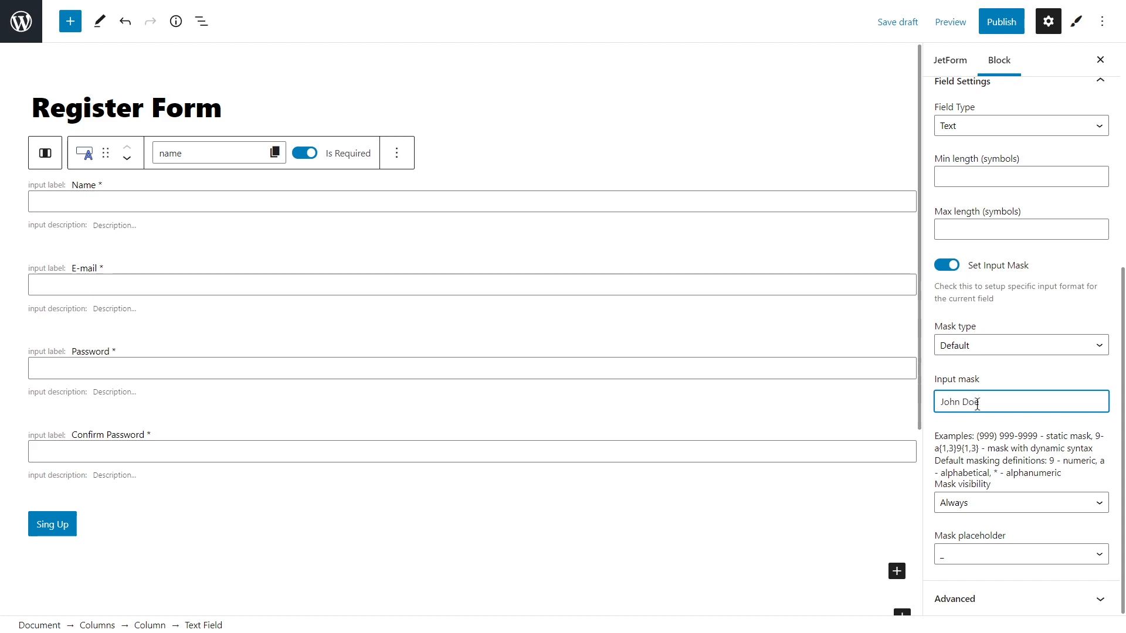
# Keep Always mask visibility and the underscore placeholder, then switch the input mask off.
pyautogui.click(1026, 503)
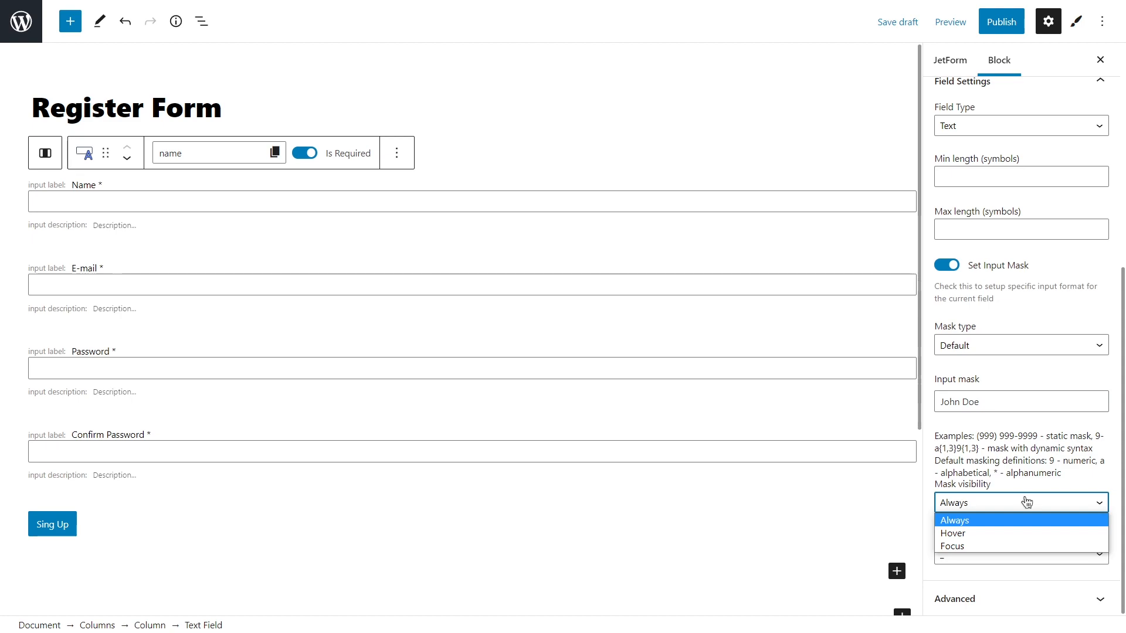
pyautogui.click(1027, 502)
pyautogui.click(1014, 554)
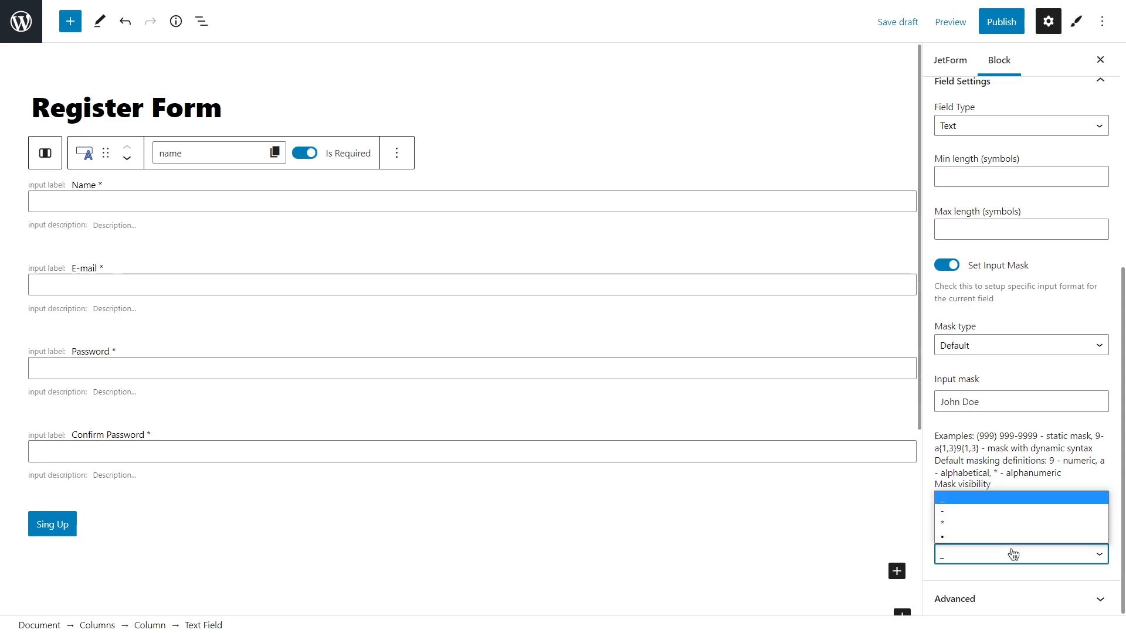
pyautogui.click(1014, 555)
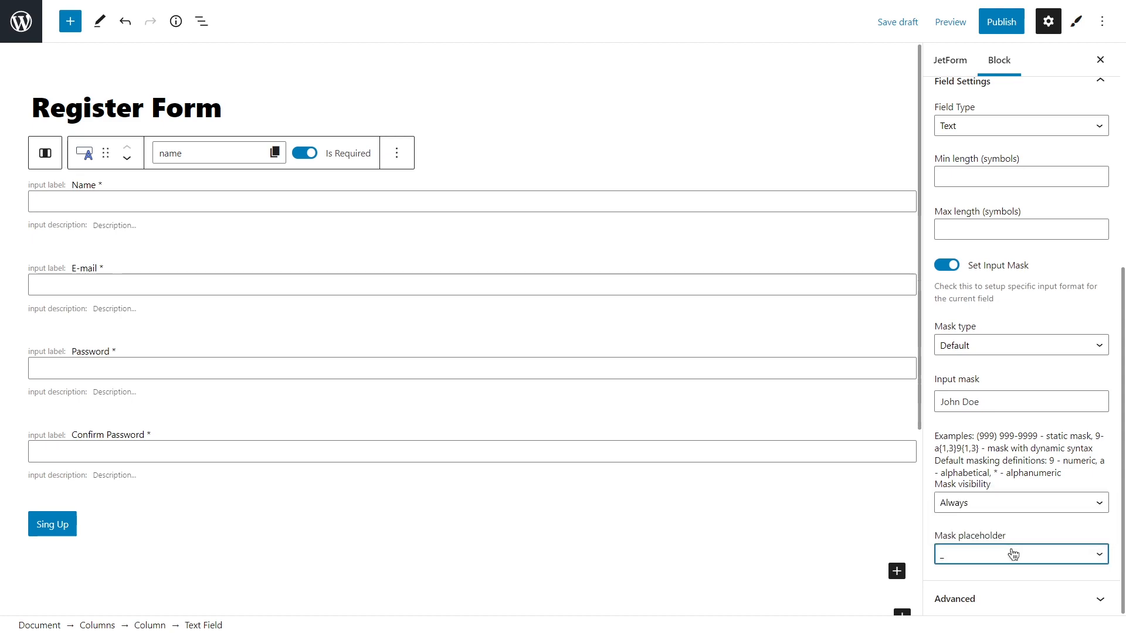
pyautogui.click(952, 268)
pyautogui.click(999, 331)
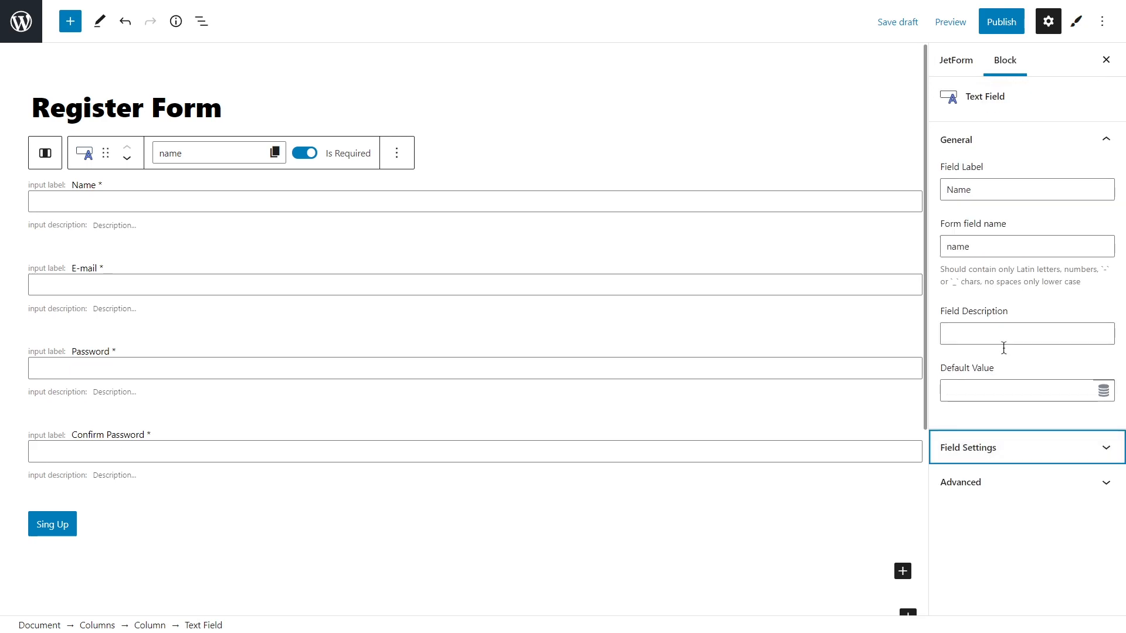
# Leave the Name field's Advanced visibility set to For all.
pyautogui.click(1018, 482)
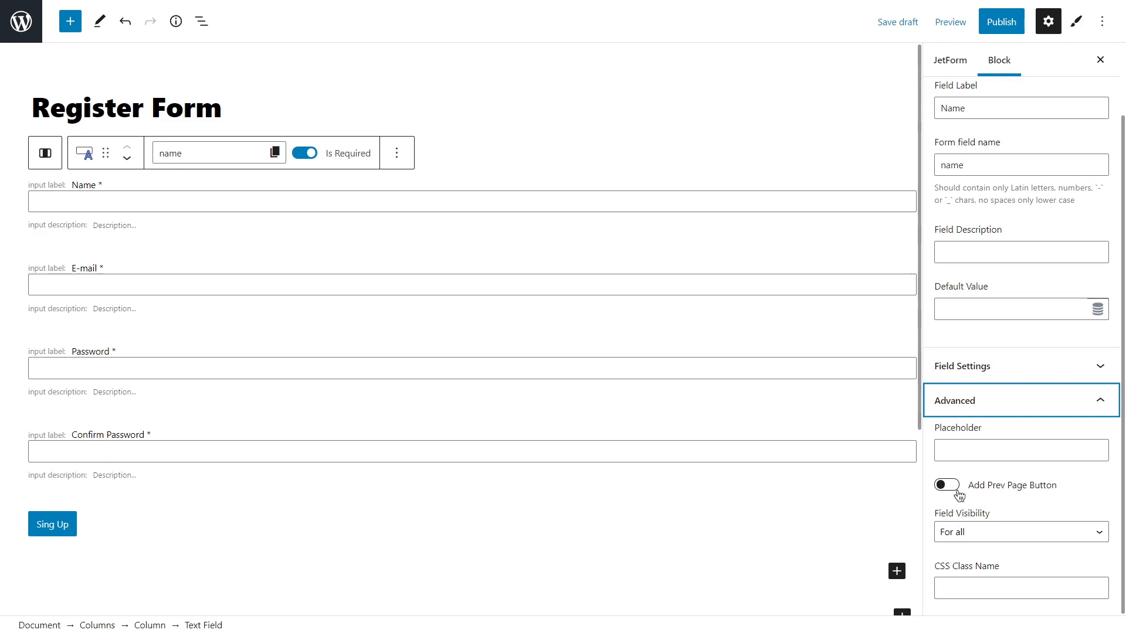
pyautogui.click(1002, 530)
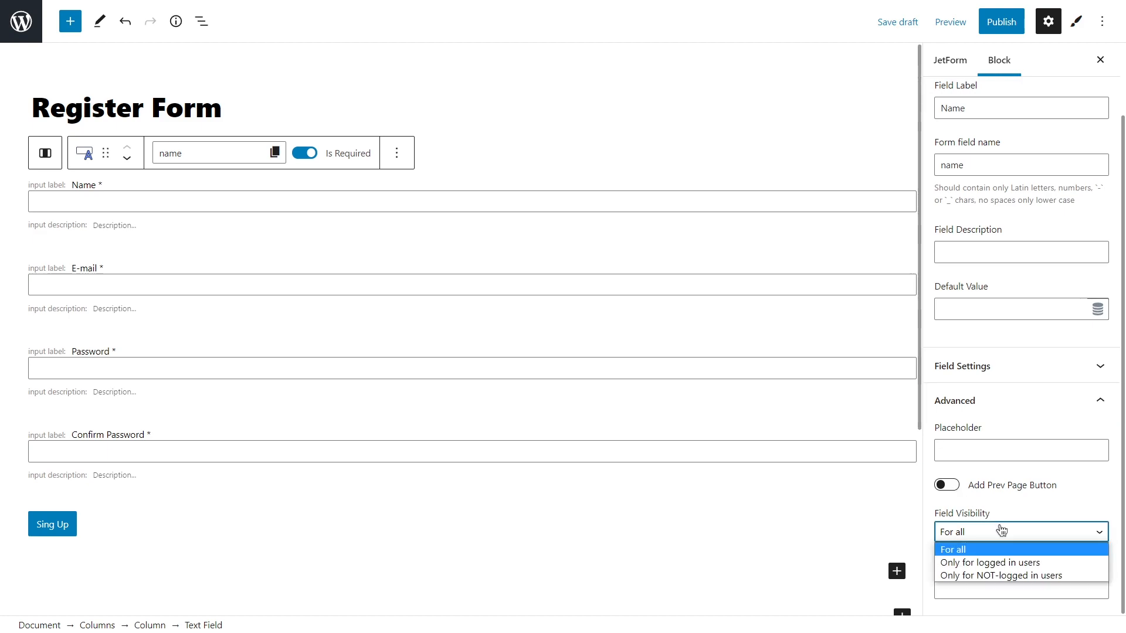
pyautogui.click(1002, 531)
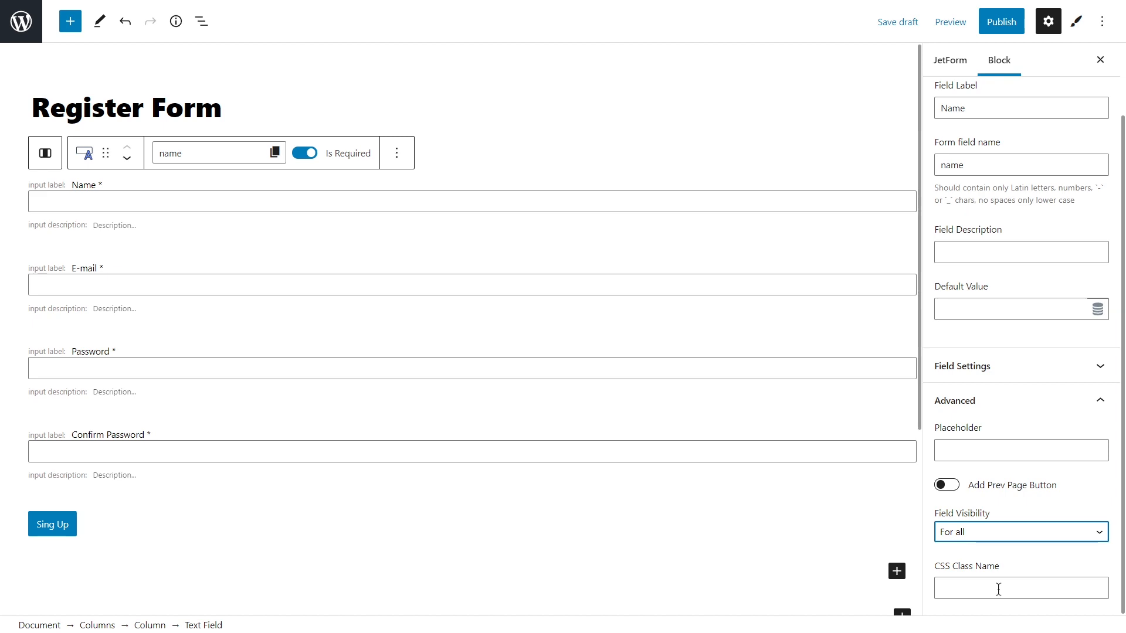
pyautogui.click(898, 571)
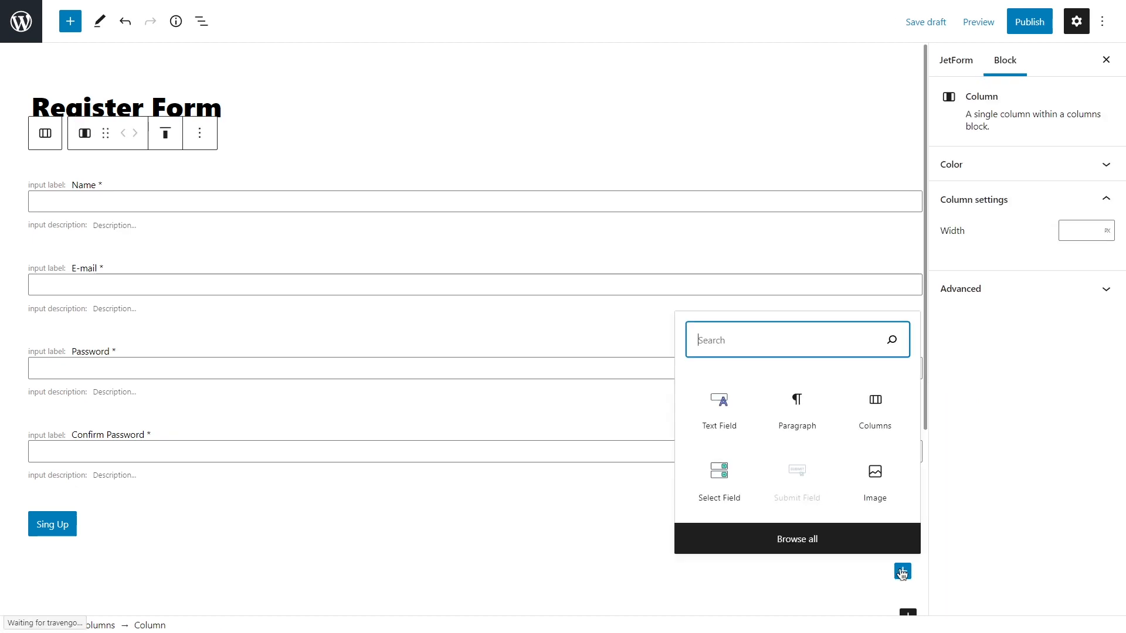
pyautogui.write('field')
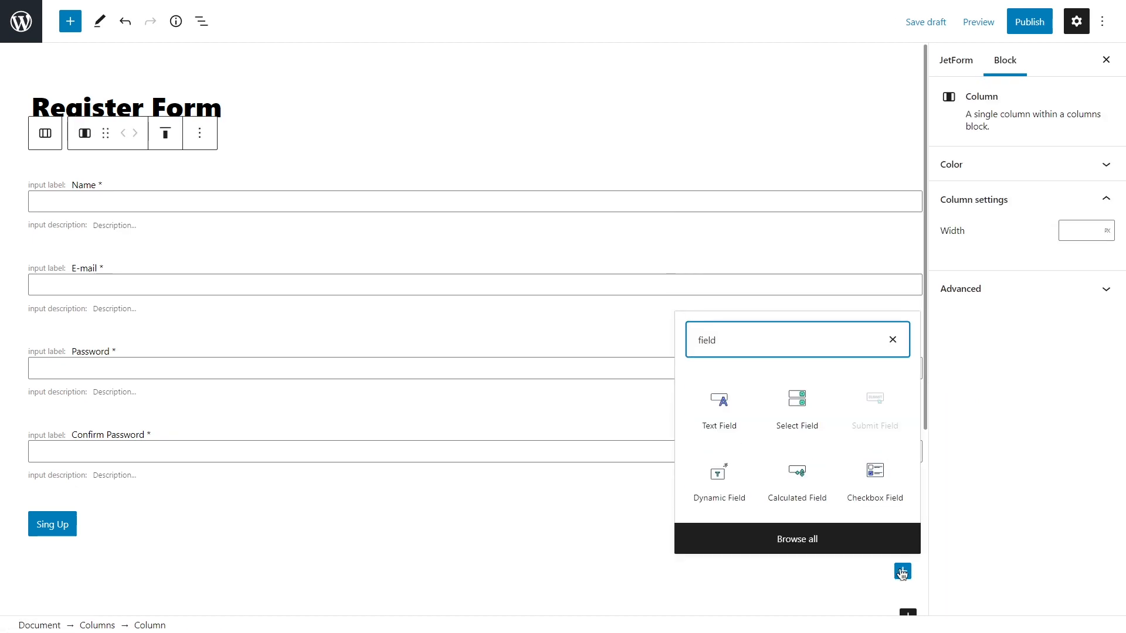
pyautogui.click(886, 484)
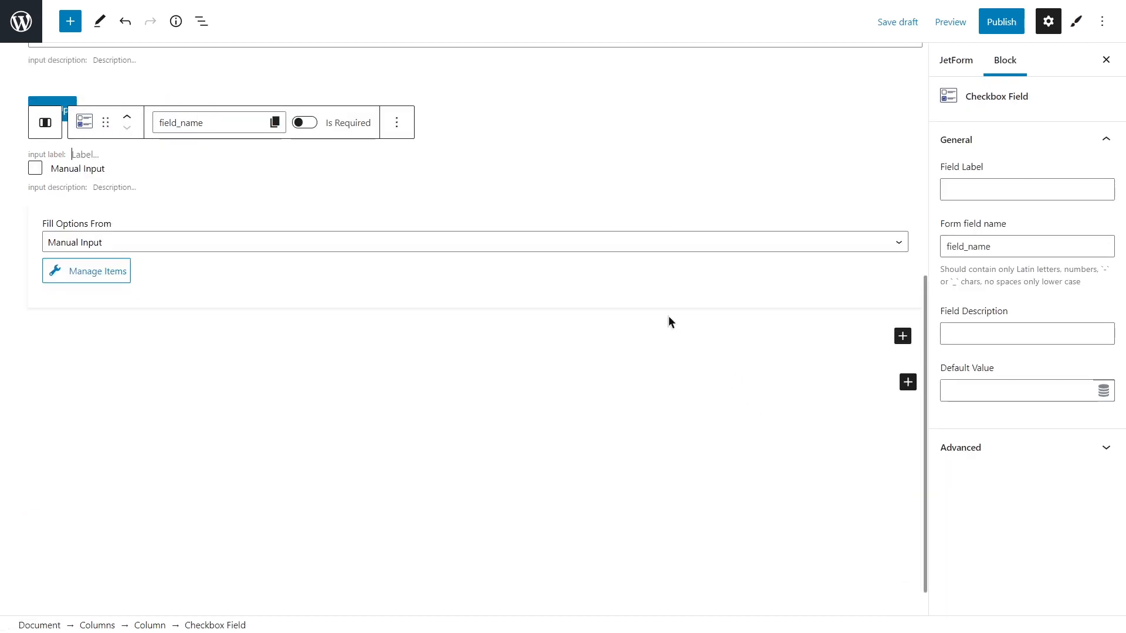
pyautogui.hotkey('ctrl', 'z')
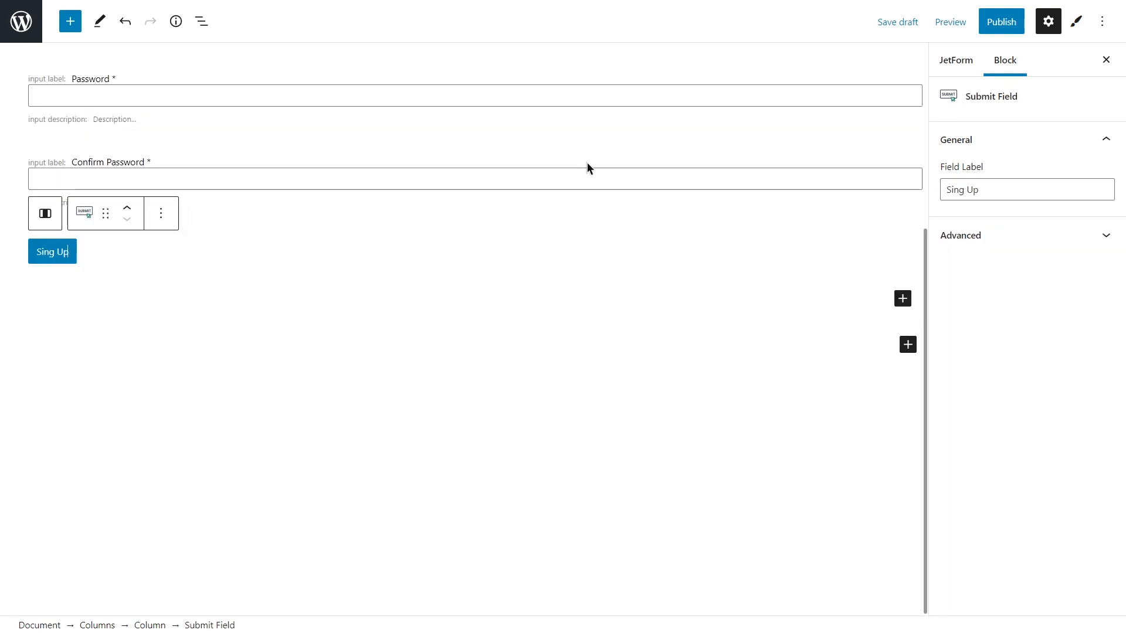
pyautogui.scroll(5, 587, 163)
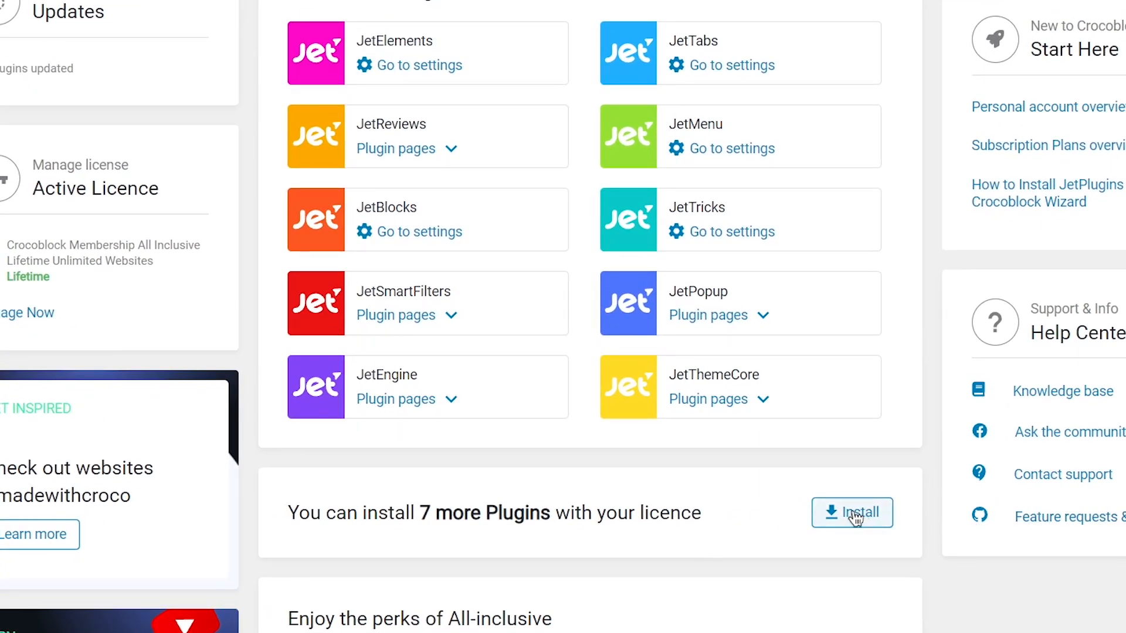
# Install JetStyleManager from the included JetPlugins list.
pyautogui.click(856, 517)
pyautogui.scroll(-5, 821, 527)
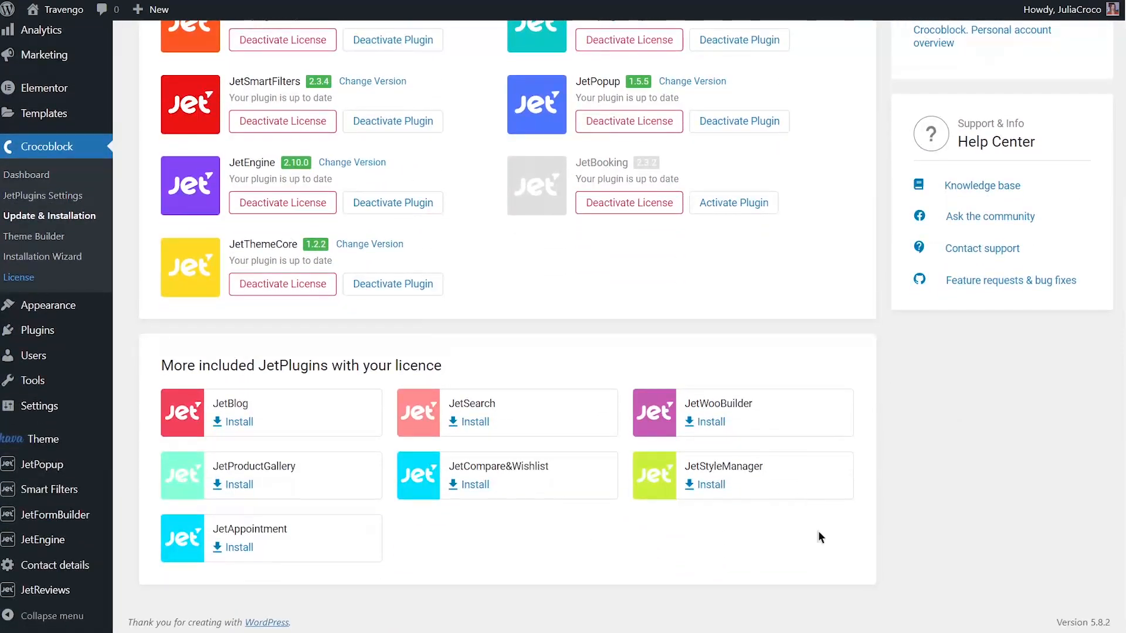
pyautogui.click(722, 485)
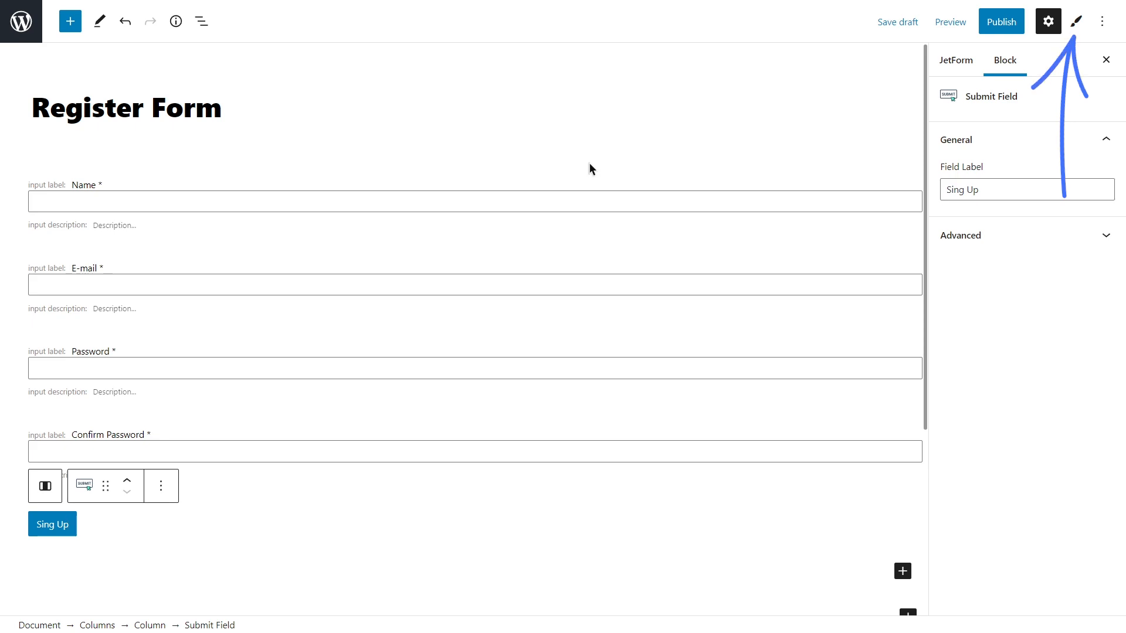
# Adjust the Name input's font size and weight in Block Style, typing sample text 'JetForm'.
pyautogui.click(577, 201)
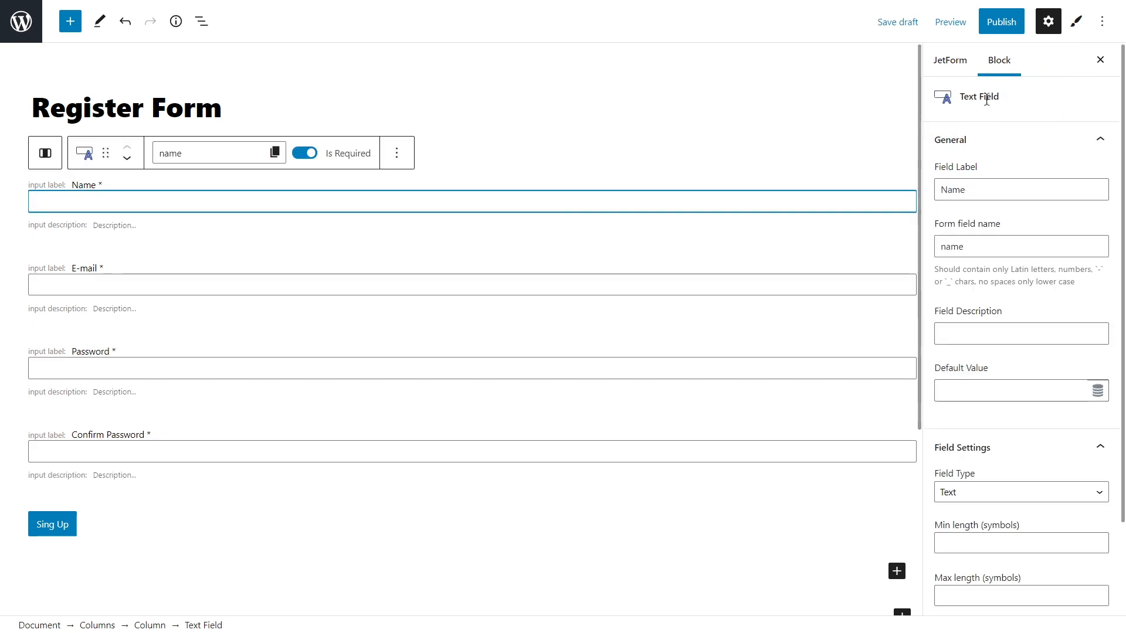
pyautogui.click(1077, 29)
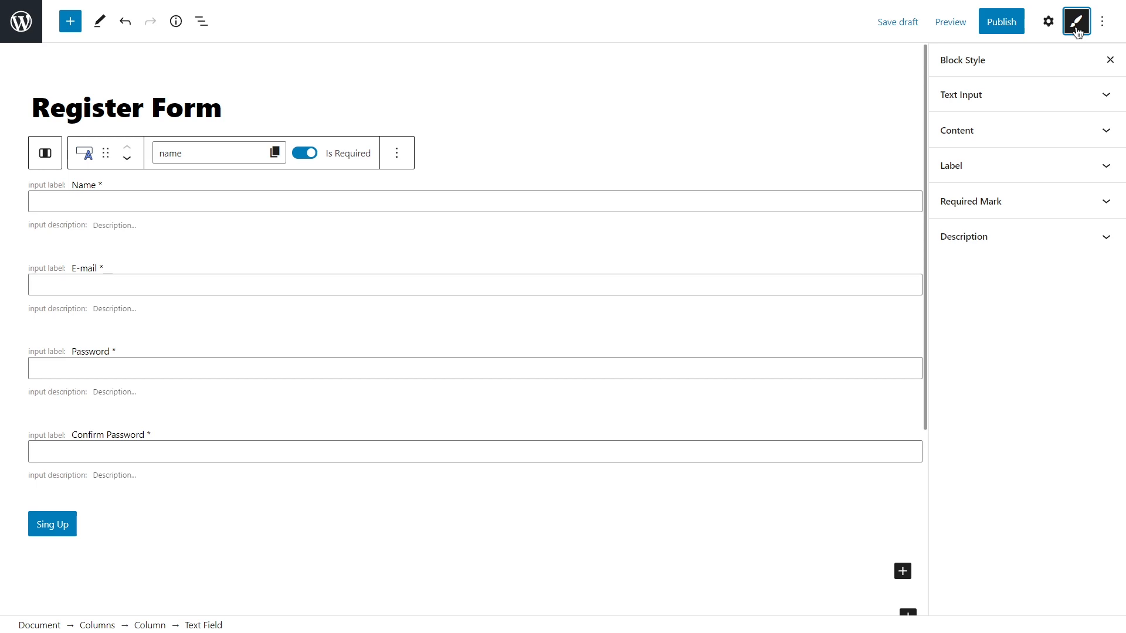
pyautogui.click(1043, 93)
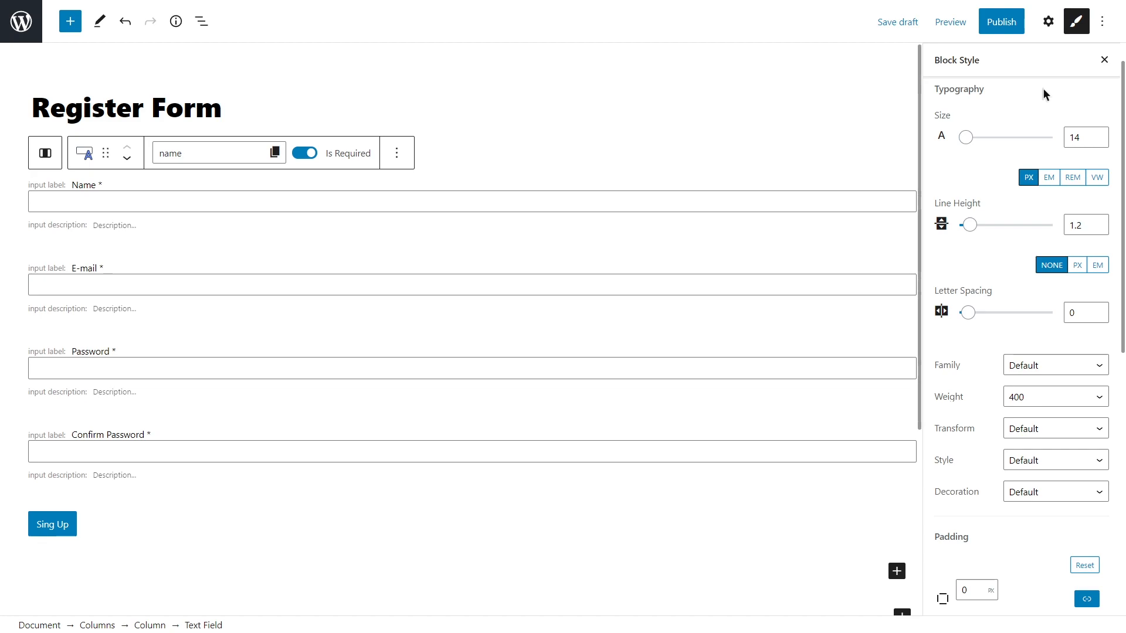
pyautogui.moveTo(966, 138); pyautogui.dragTo(970, 139)
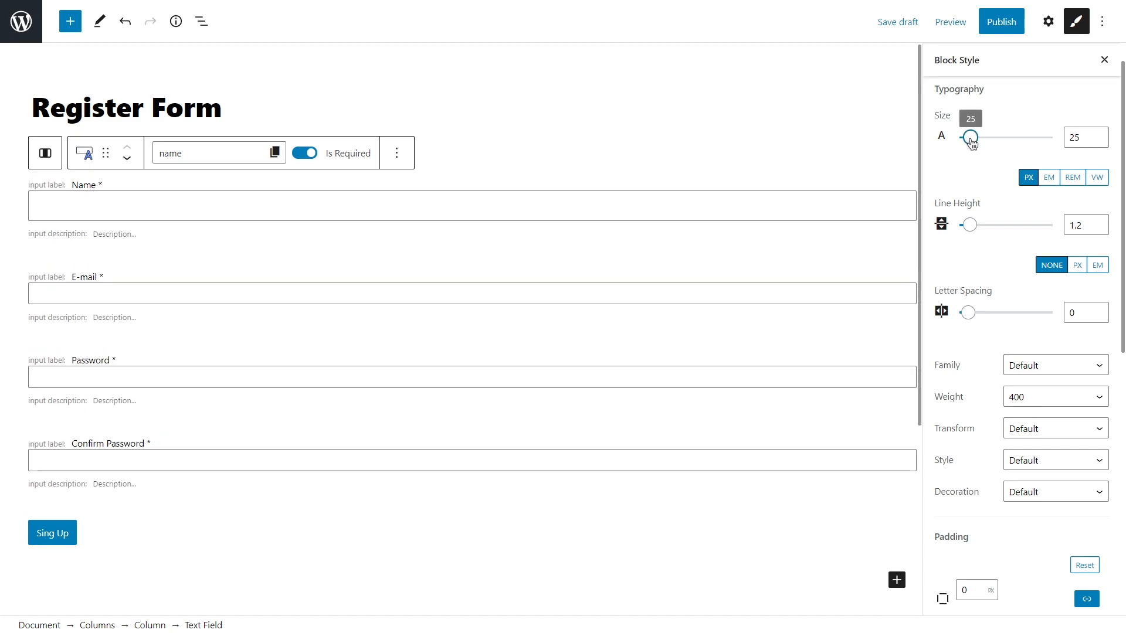
pyautogui.click(1050, 397)
pyautogui.click(1056, 507)
pyautogui.click(390, 205)
pyautogui.write('JetForm')
pyautogui.moveTo(971, 137); pyautogui.dragTo(967, 141)
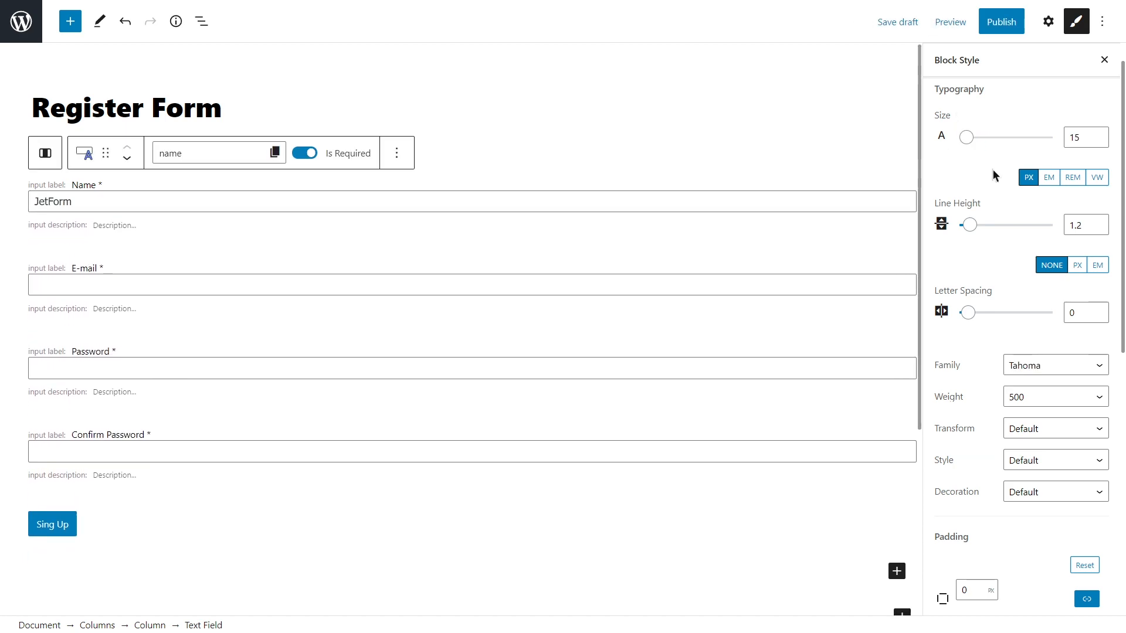
# Give the Name input a solid border with width 1 and radius 5.
pyautogui.scroll(-7, 993, 170)
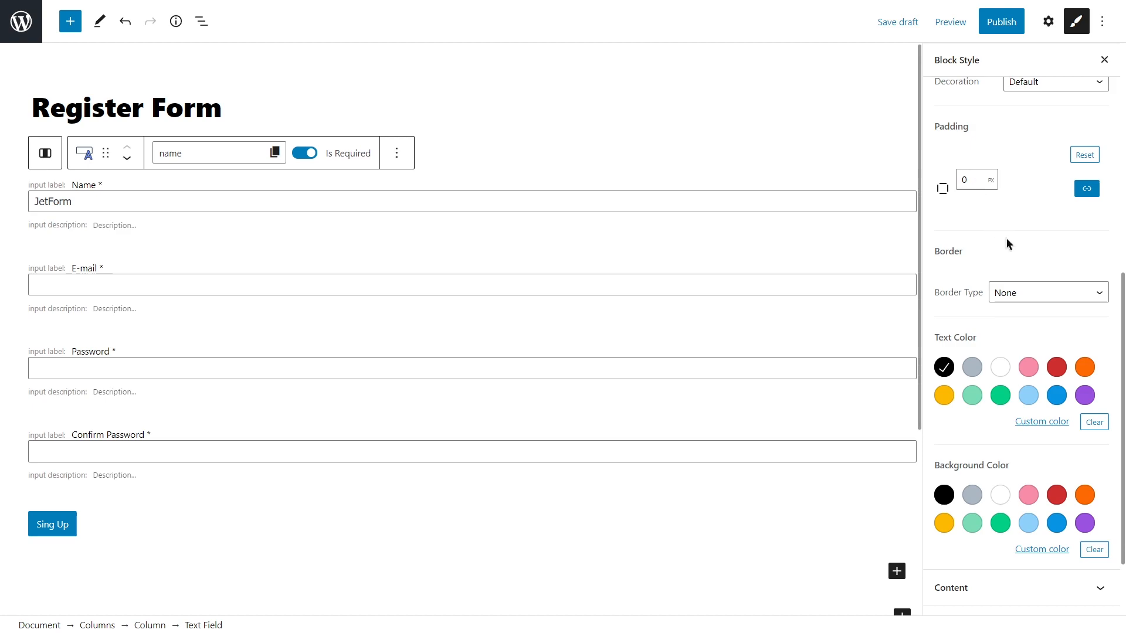
pyautogui.click(1035, 292)
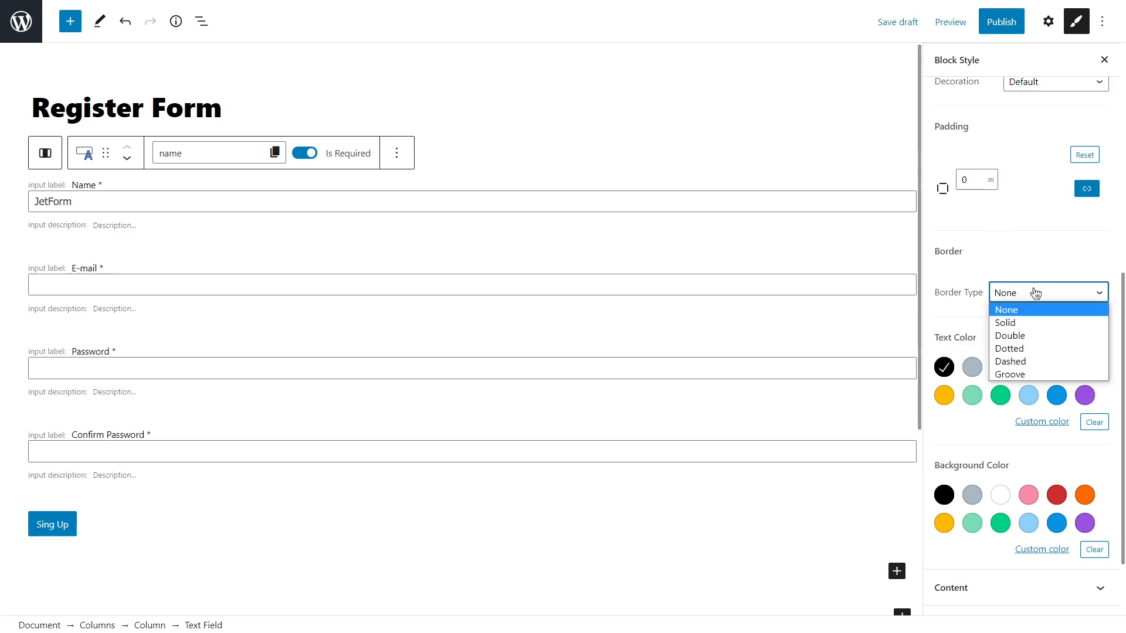
pyautogui.click(1038, 322)
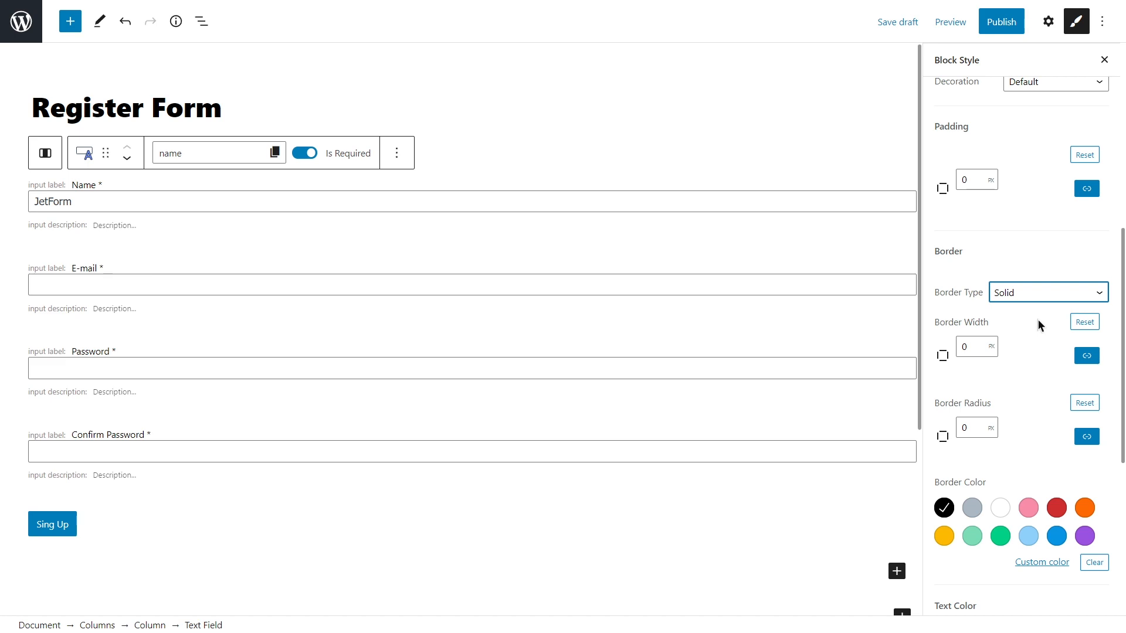
pyautogui.doubleClick(963, 345)
pyautogui.write('1')
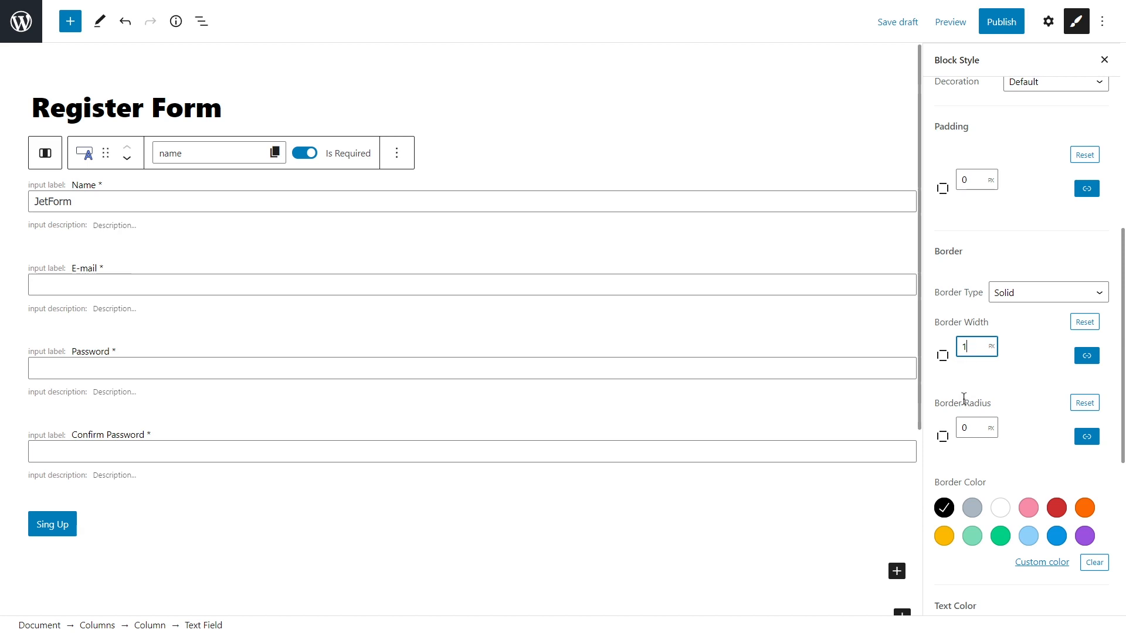
pyautogui.click(966, 428)
pyautogui.doubleClick(964, 428)
pyautogui.write('5')
pyautogui.click(984, 387)
# Try blue border, red text and grey background colours on the input, then clear them.
pyautogui.scroll(-4, 984, 387)
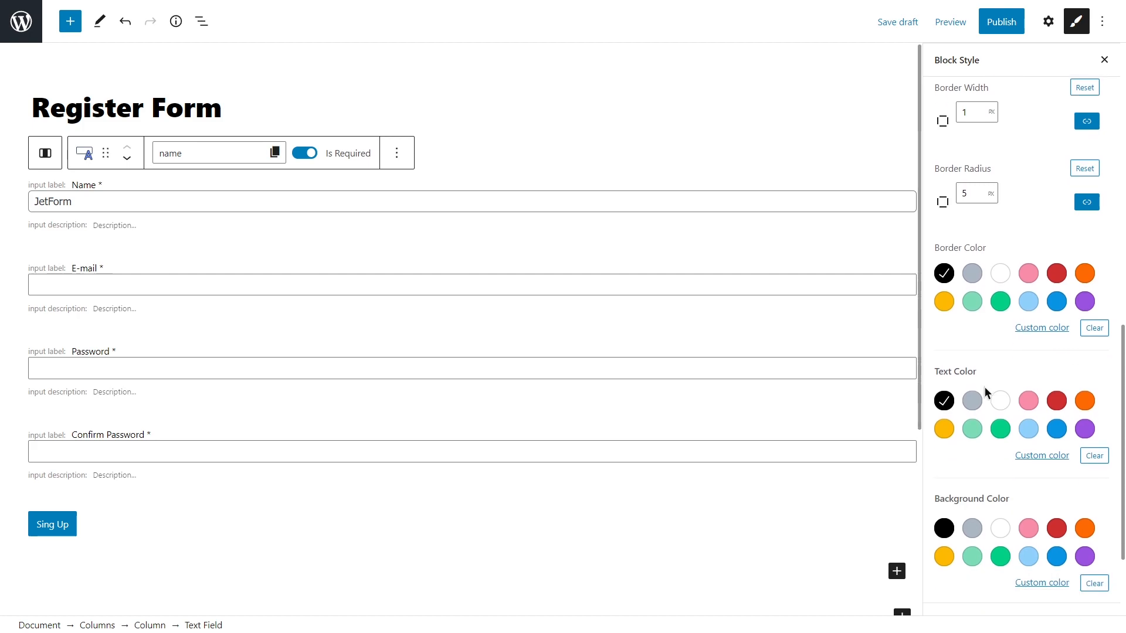
pyautogui.click(1056, 302)
pyautogui.click(1057, 401)
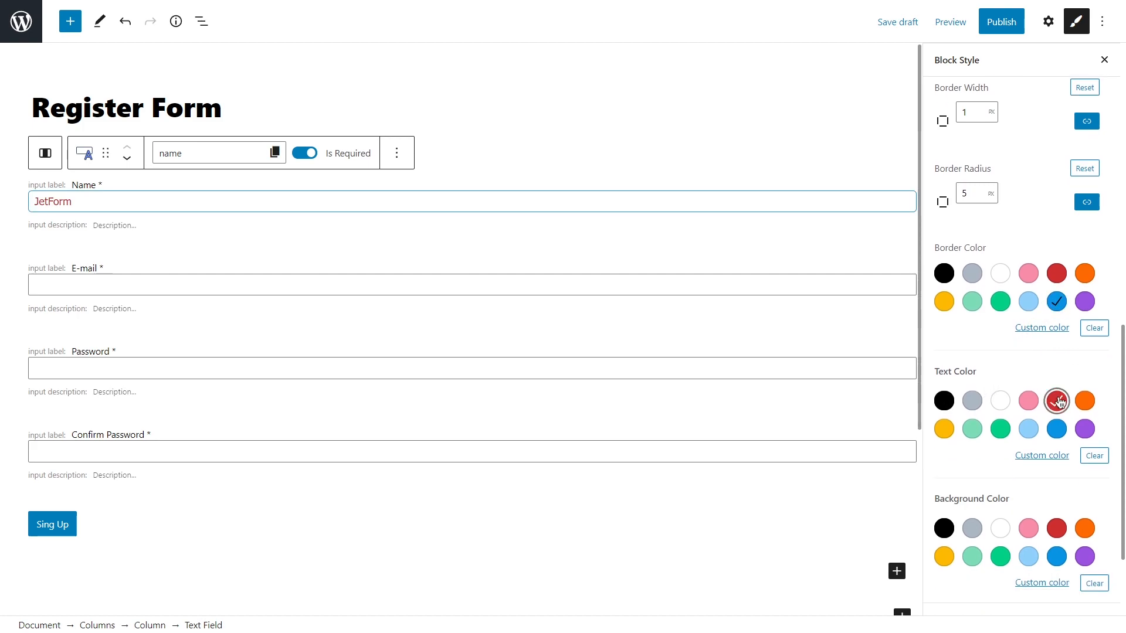
pyautogui.click(973, 529)
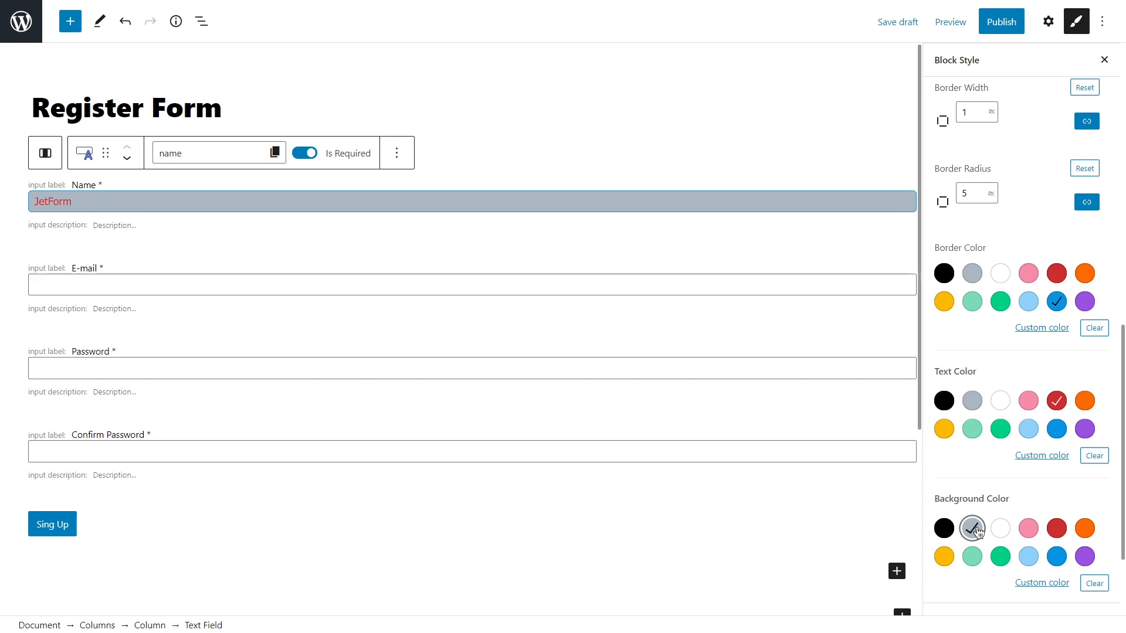
pyautogui.click(1094, 584)
pyautogui.click(1094, 455)
pyautogui.click(1094, 328)
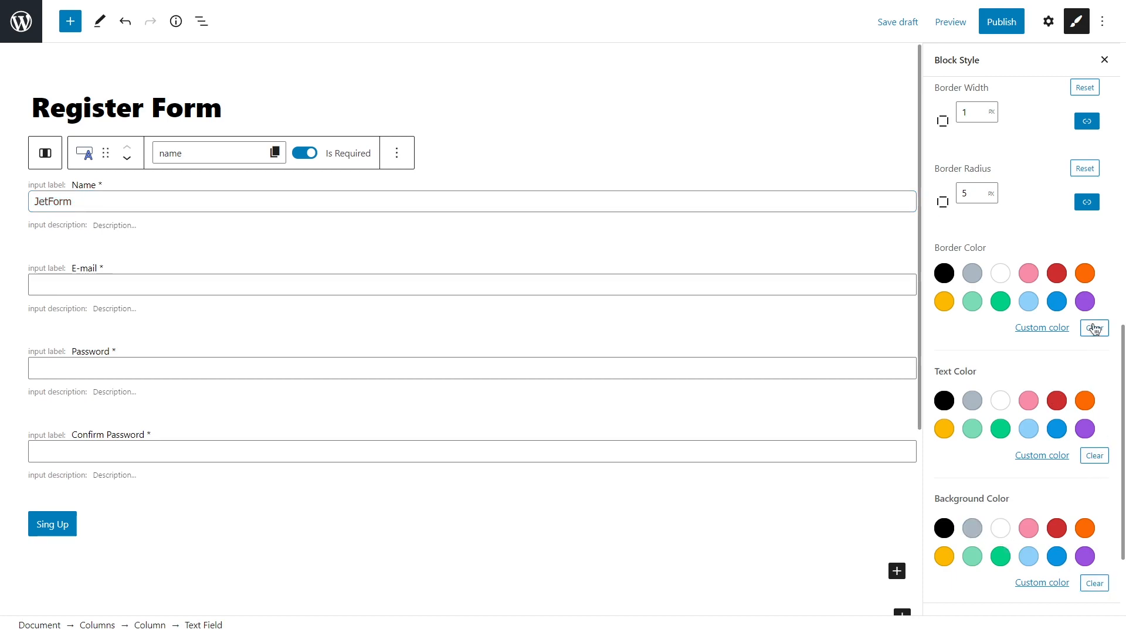
pyautogui.scroll(10, 1064, 328)
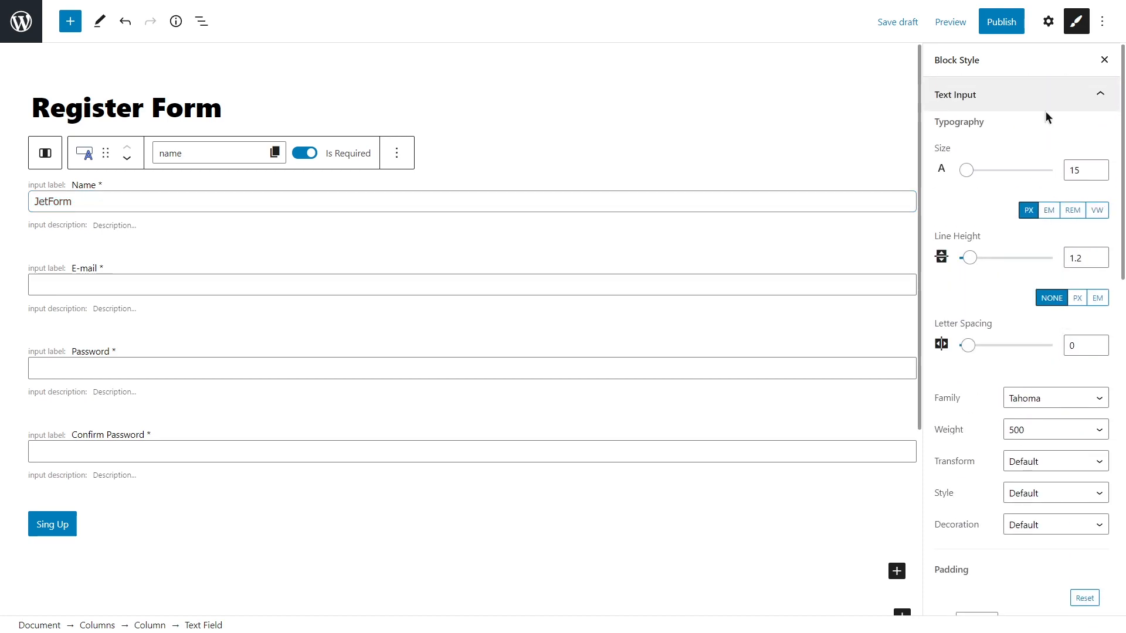
# Try label alignments and a light-blue background on the Name field, then clear the background.
pyautogui.click(1043, 95)
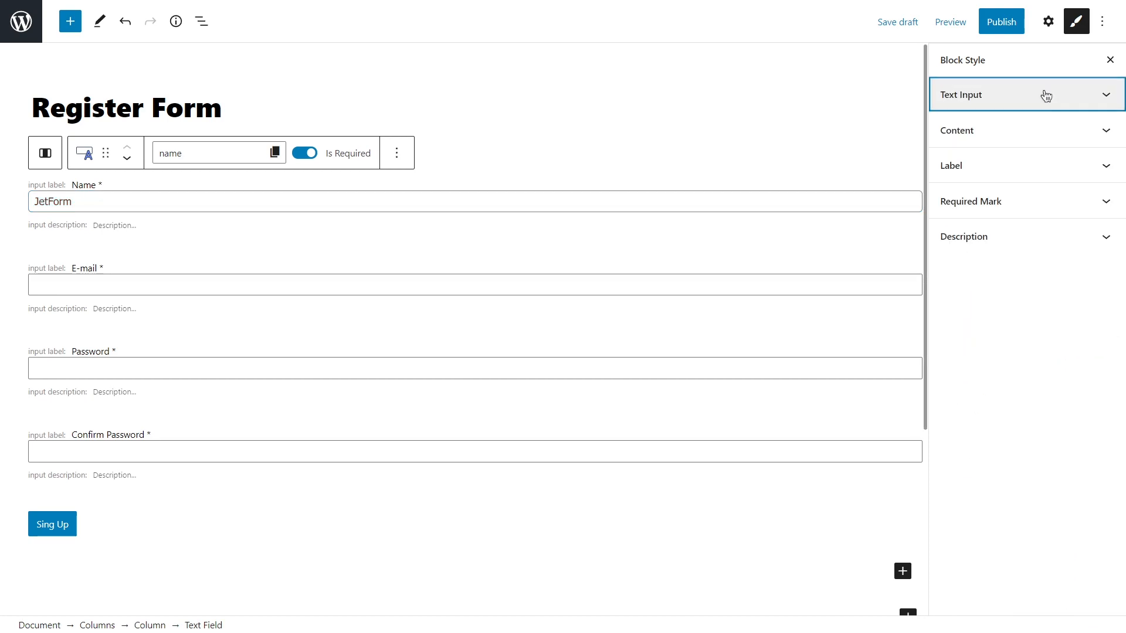
pyautogui.click(1052, 133)
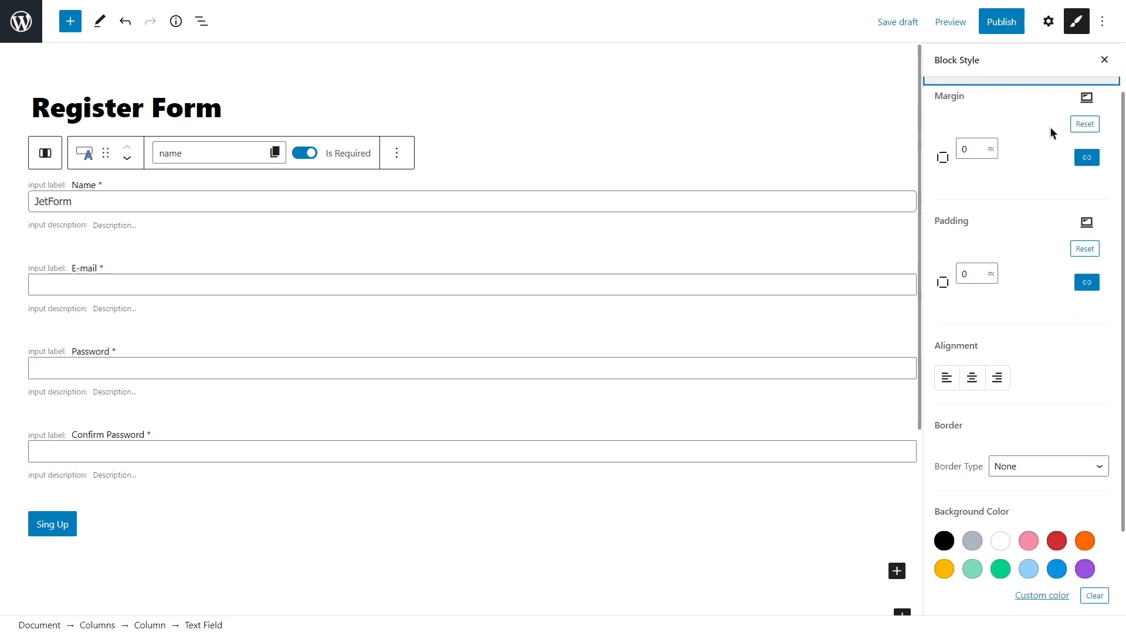
pyautogui.middleClick(1108, 150)
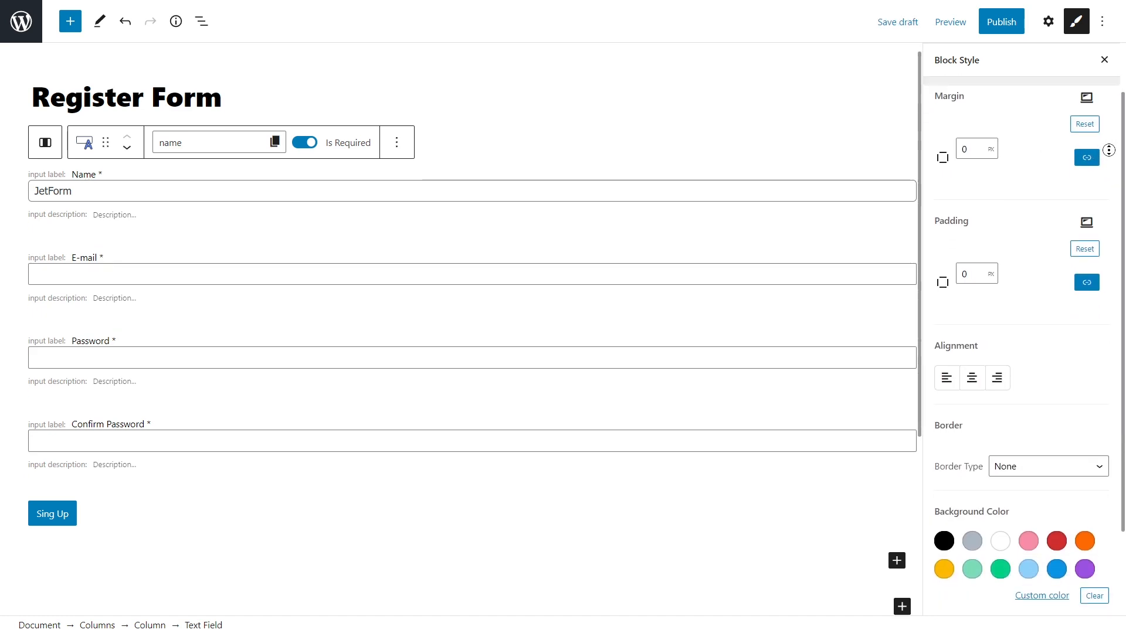
pyautogui.scroll(-2, 1110, 177)
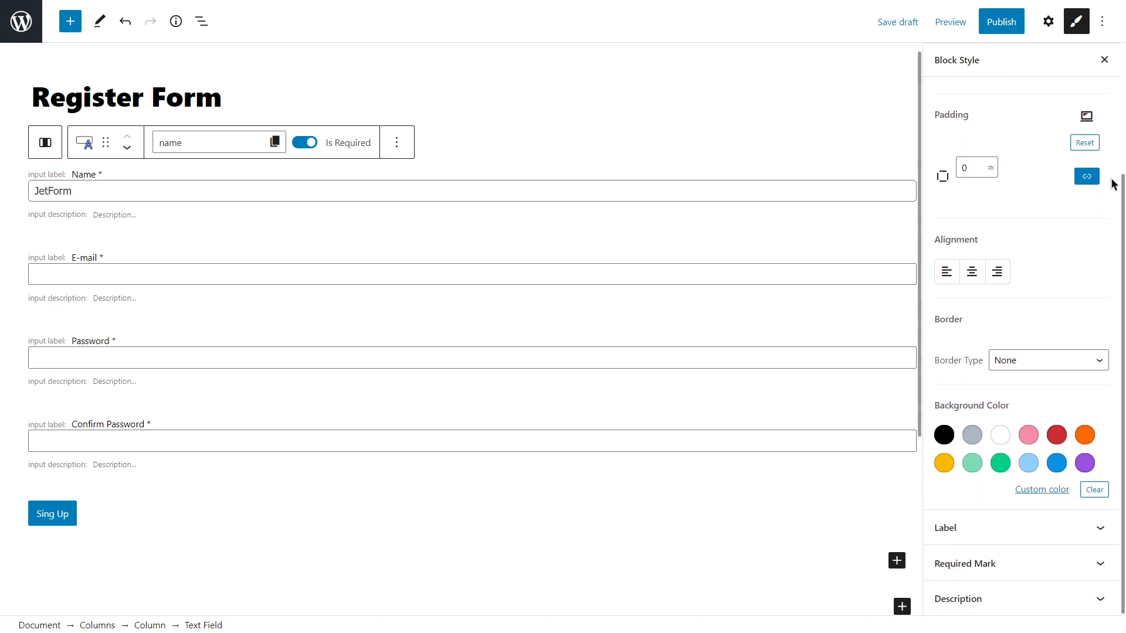
pyautogui.click(972, 271)
pyautogui.click(1000, 273)
pyautogui.click(951, 273)
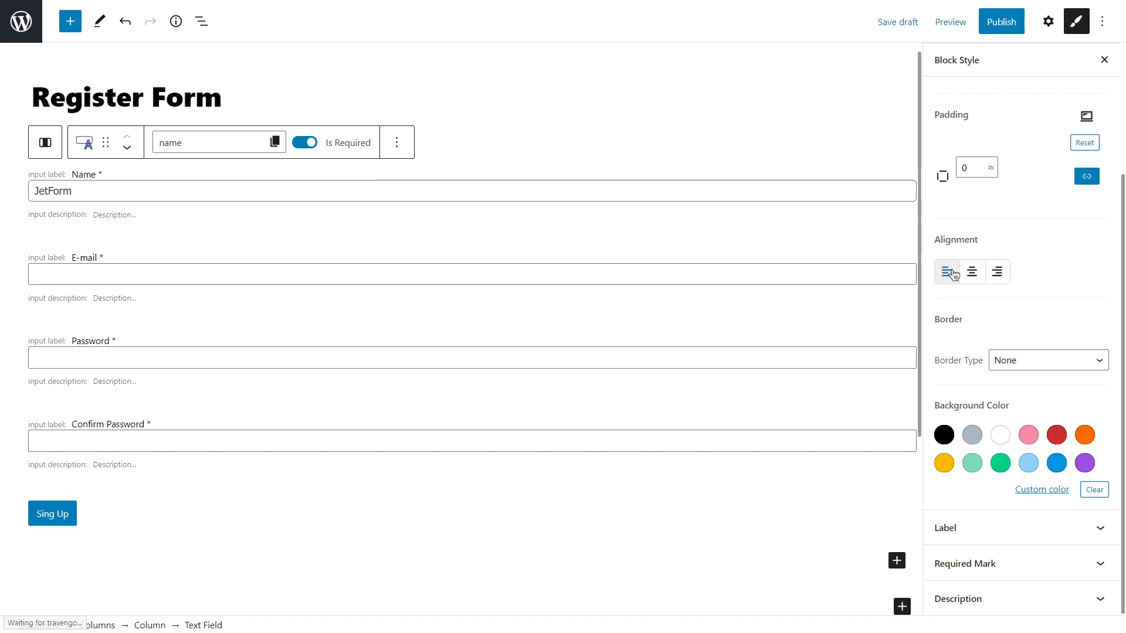
pyautogui.click(1028, 464)
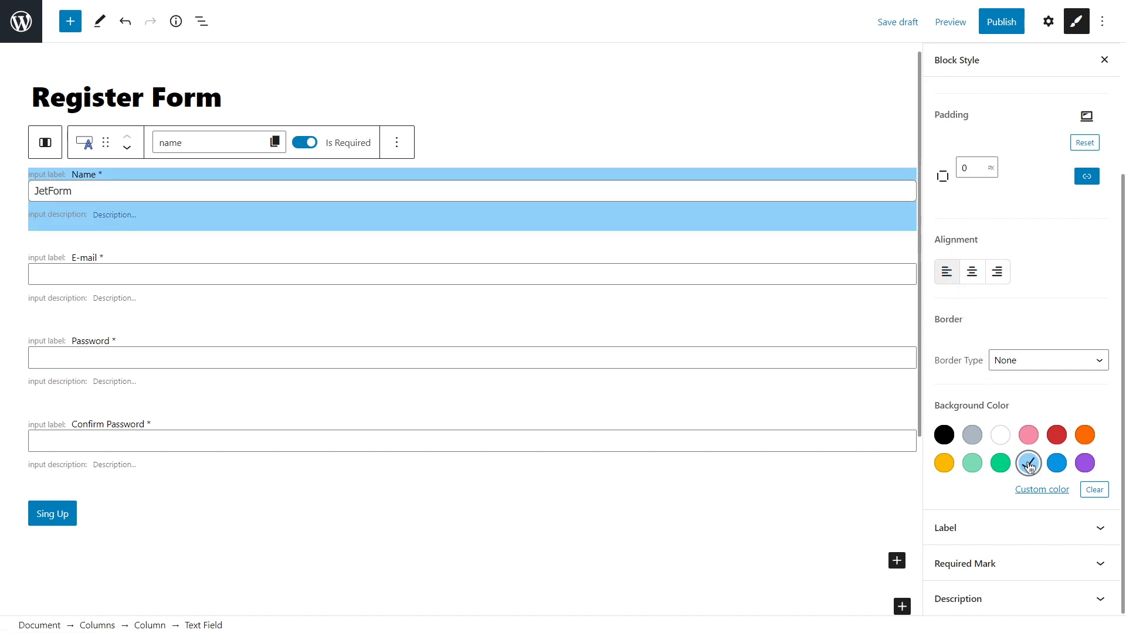
pyautogui.click(1094, 491)
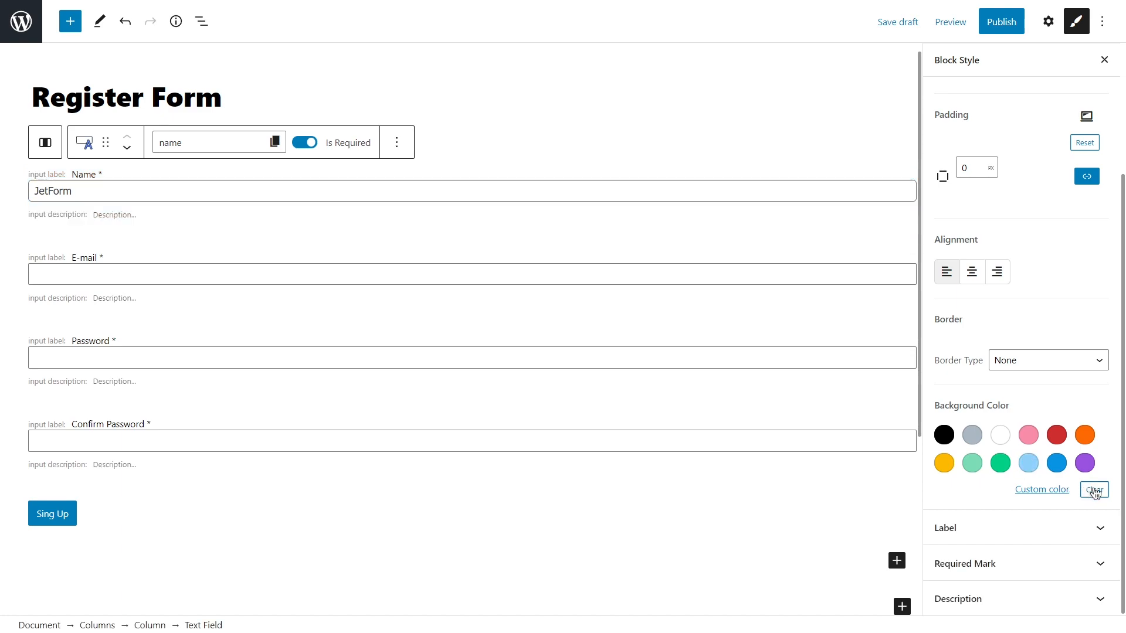
pyautogui.scroll(3, 1073, 455)
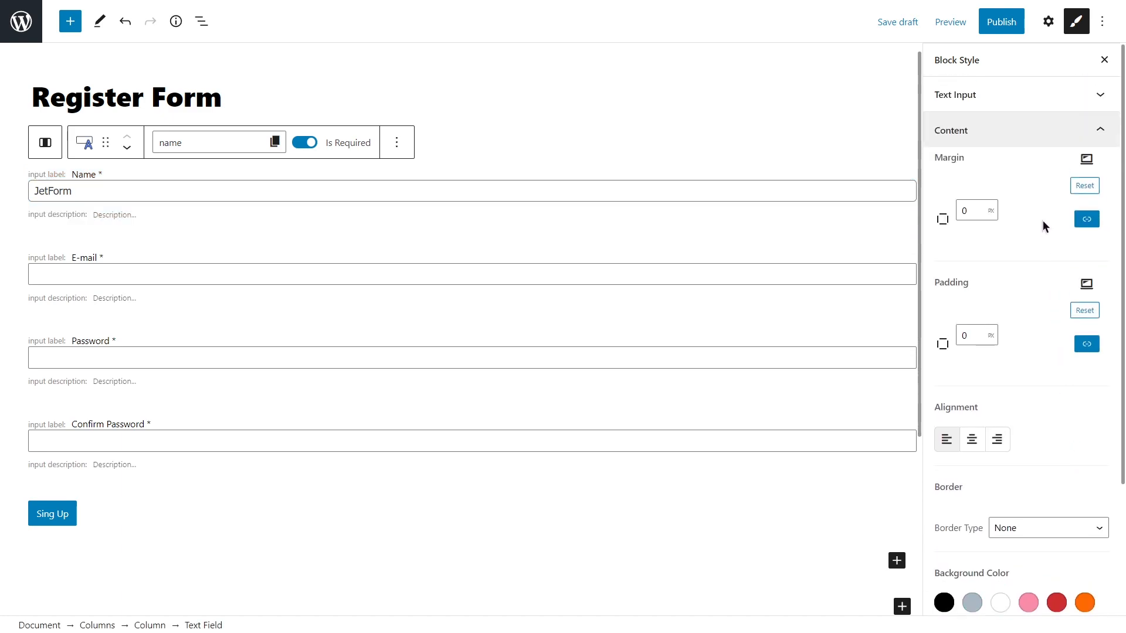
pyautogui.click(1033, 130)
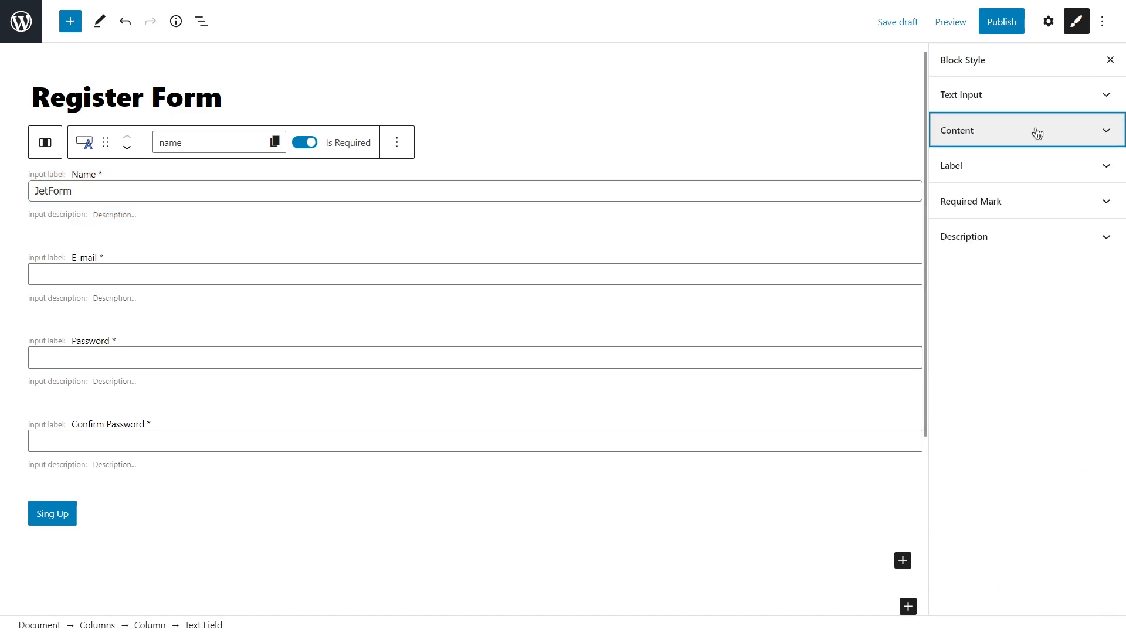
# Set the Name label to 15 px Tahoma, weight 500.
pyautogui.click(1037, 169)
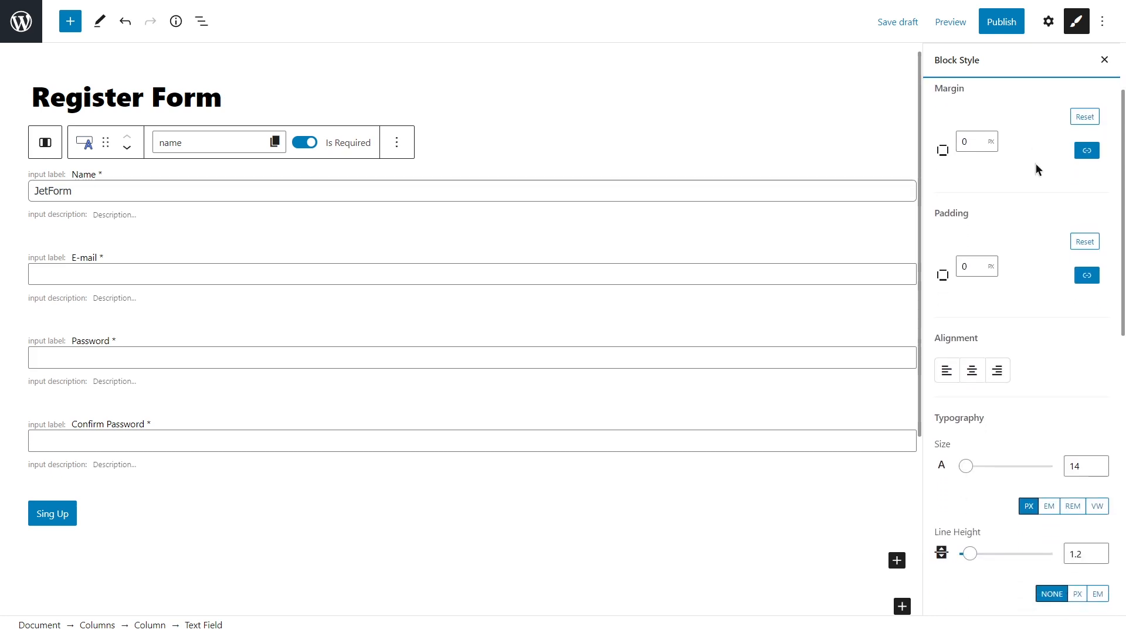
pyautogui.scroll(-5, 1035, 170)
pyautogui.click(1098, 170)
pyautogui.scroll(-4, 1096, 173)
pyautogui.click(1086, 168)
pyautogui.scroll(-3, 1063, 246)
pyautogui.press('Escape')
pyautogui.click(1050, 200)
pyautogui.click(1046, 266)
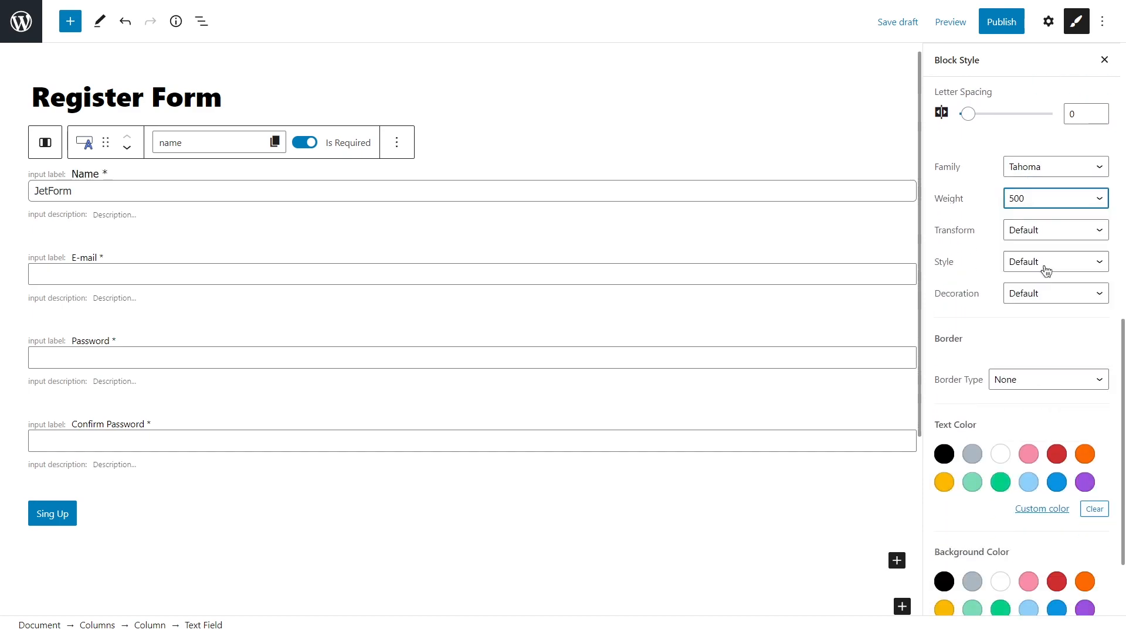
pyautogui.scroll(-2, 1047, 269)
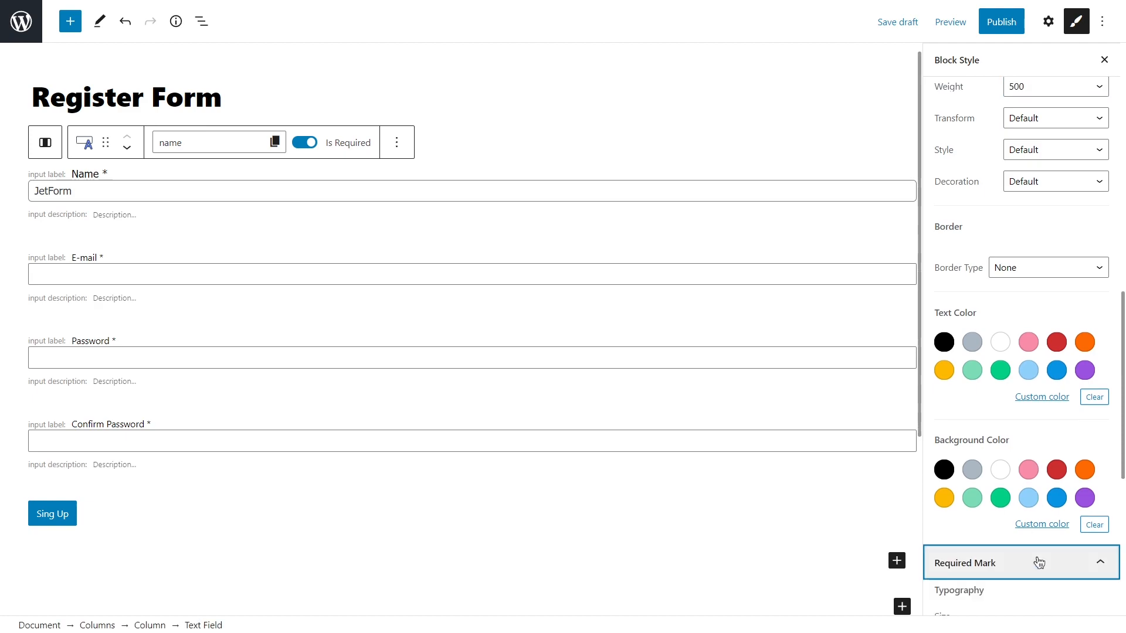
# Make the Name field's required asterisk 15 px and orange.
pyautogui.click(1000, 563)
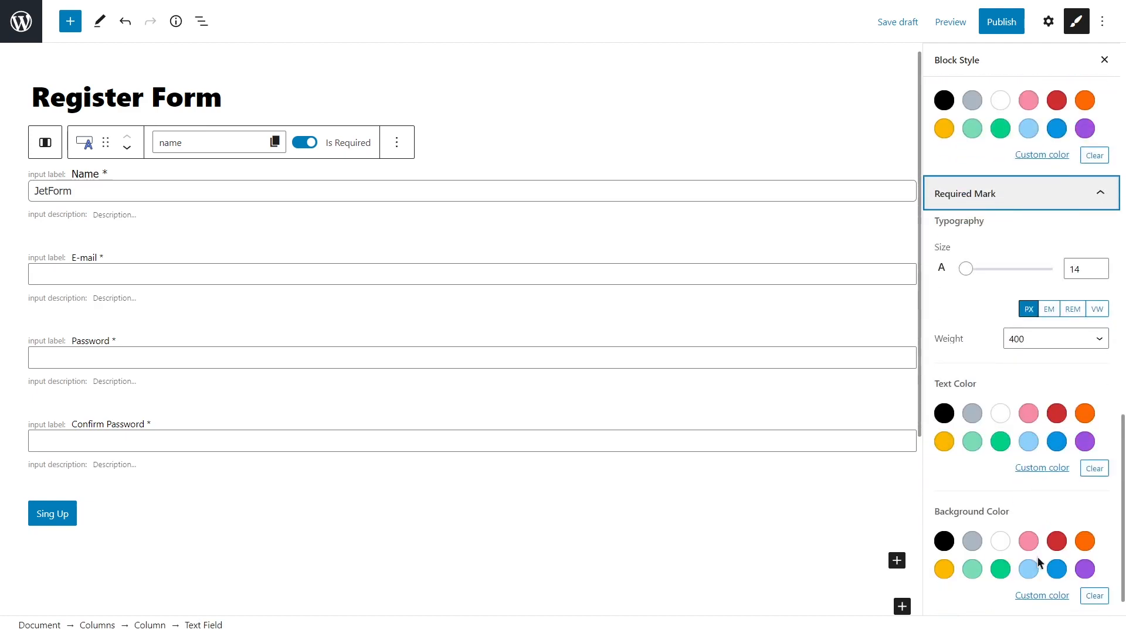
pyautogui.click(1097, 265)
pyautogui.click(1085, 414)
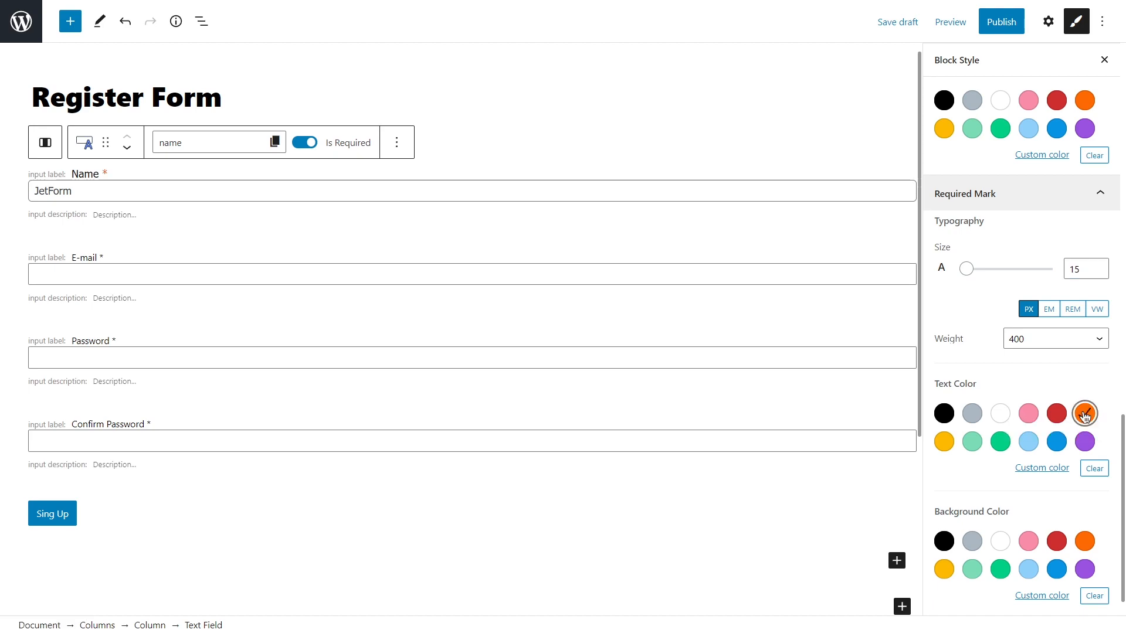
# Open the E-mail field's content styling options, then select the Sing Up button.
pyautogui.click(770, 274)
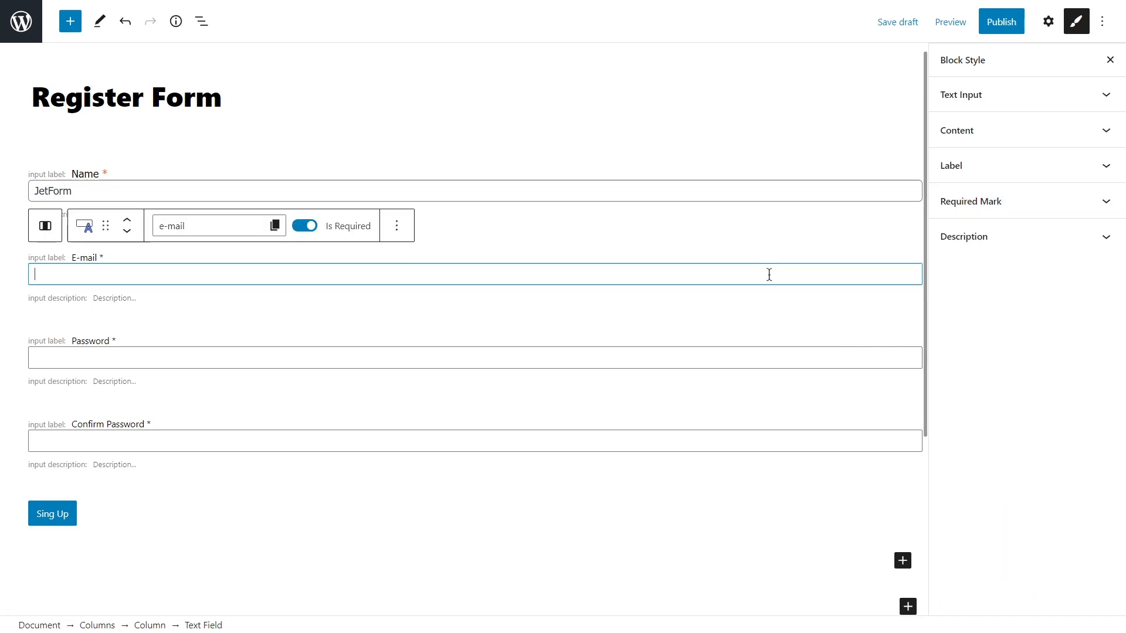
pyautogui.click(976, 132)
pyautogui.scroll(-3, 976, 135)
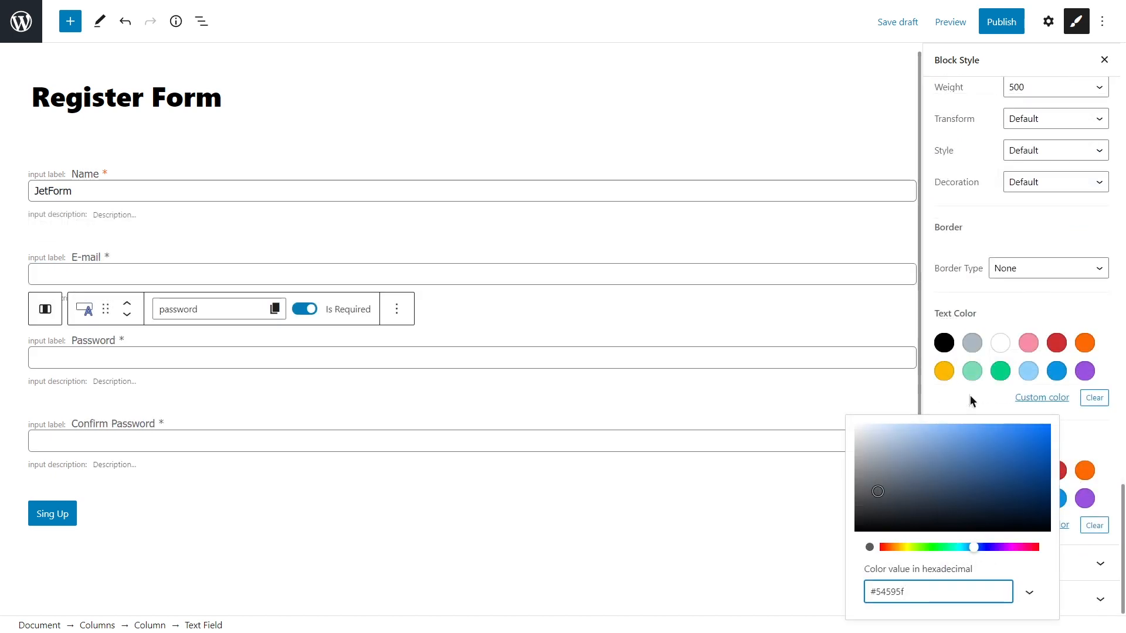
pyautogui.click(970, 397)
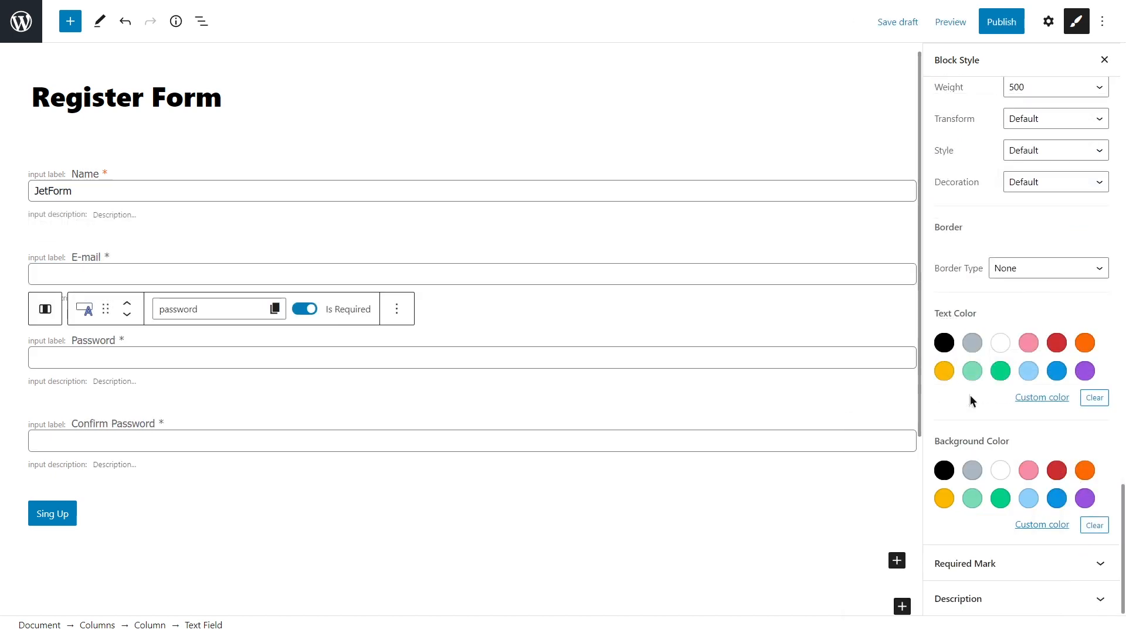
pyautogui.click(115, 518)
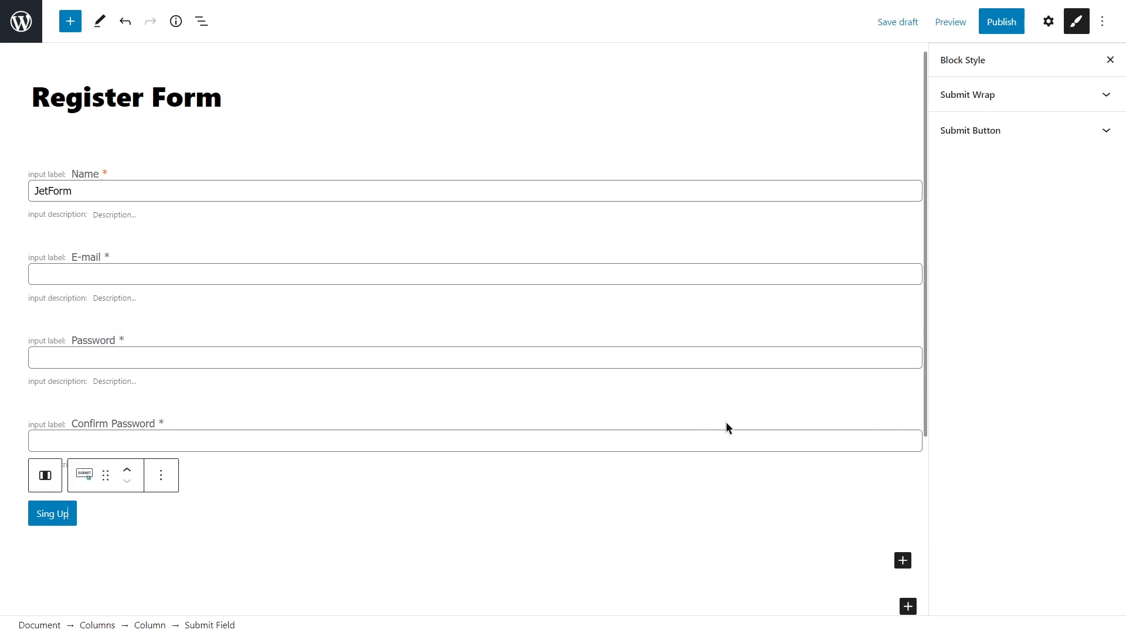
# Give the submit wrapper 20 px top padding.
pyautogui.click(1000, 95)
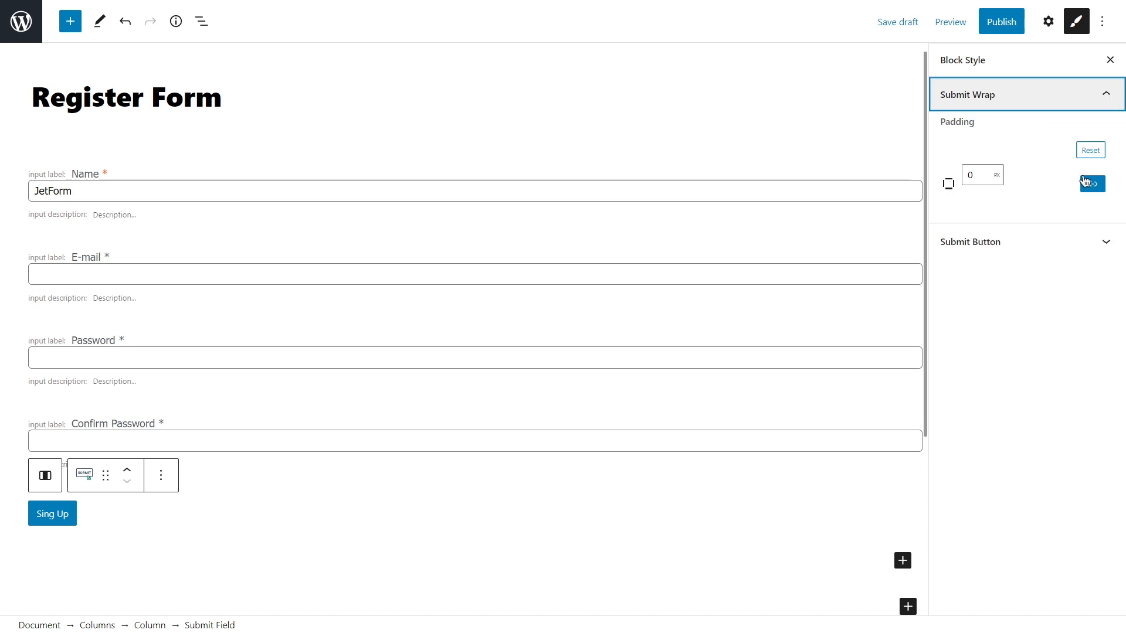
pyautogui.click(1088, 183)
pyautogui.click(945, 201)
pyautogui.doubleClick(945, 201)
pyautogui.write('20')
pyautogui.click(984, 184)
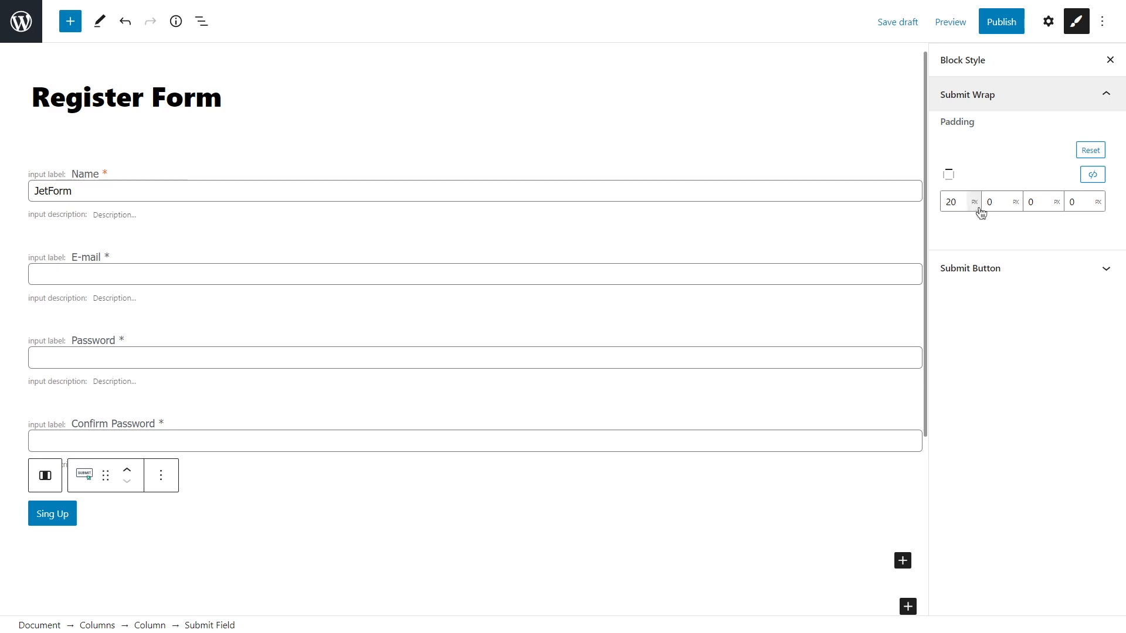
# Make the Sing Up button 100 wide with centred alignment and centred text.
pyautogui.click(978, 268)
pyautogui.scroll(-1, 979, 263)
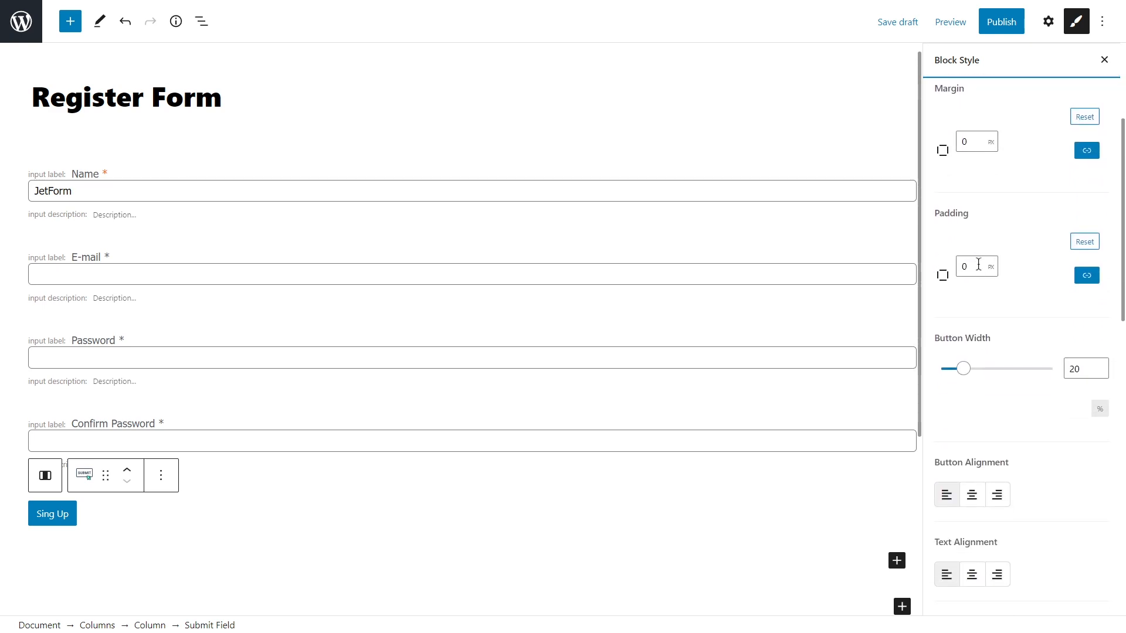
pyautogui.doubleClick(1070, 369)
pyautogui.write('100')
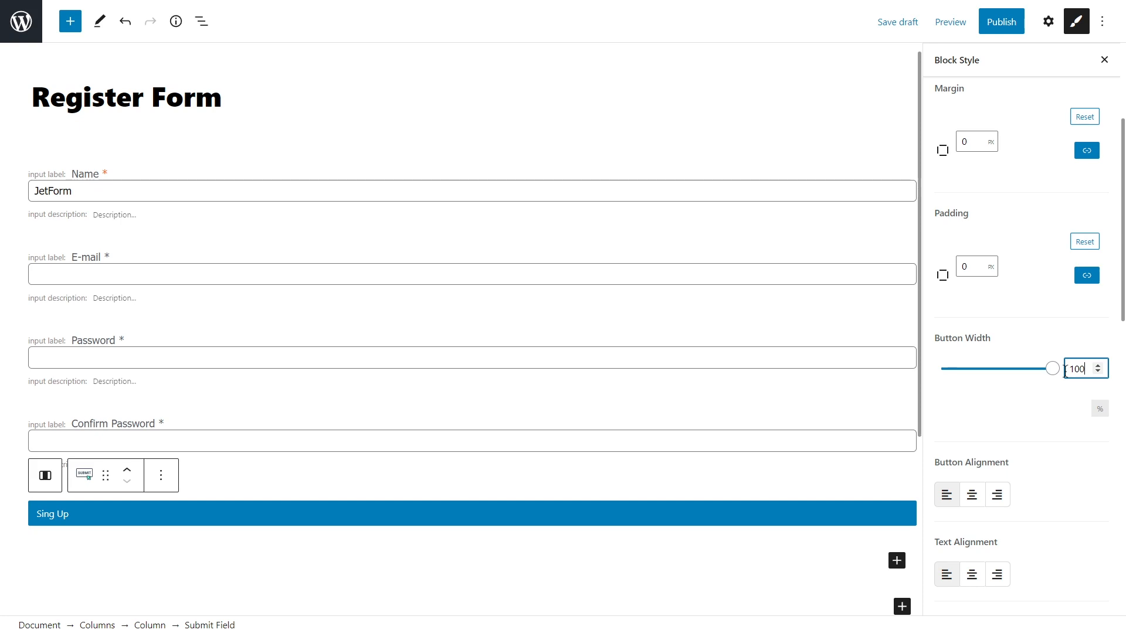
pyautogui.scroll(-3, 1054, 372)
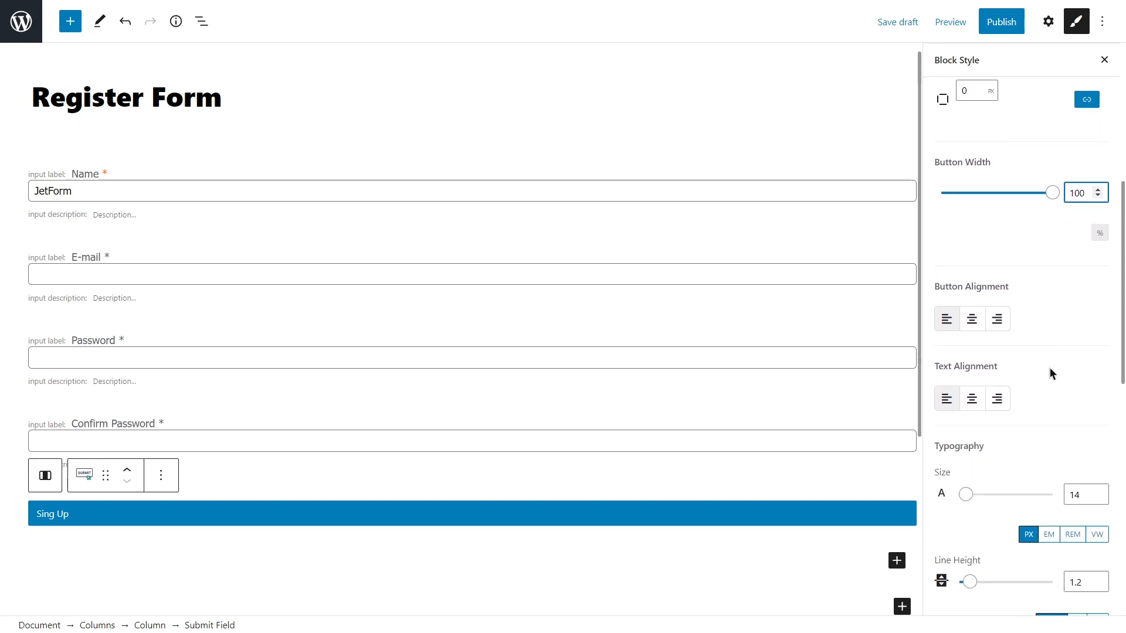
pyautogui.click(974, 324)
pyautogui.click(970, 399)
# Set the button text to size 15, Tahoma, weight 500.
pyautogui.scroll(-5, 1037, 402)
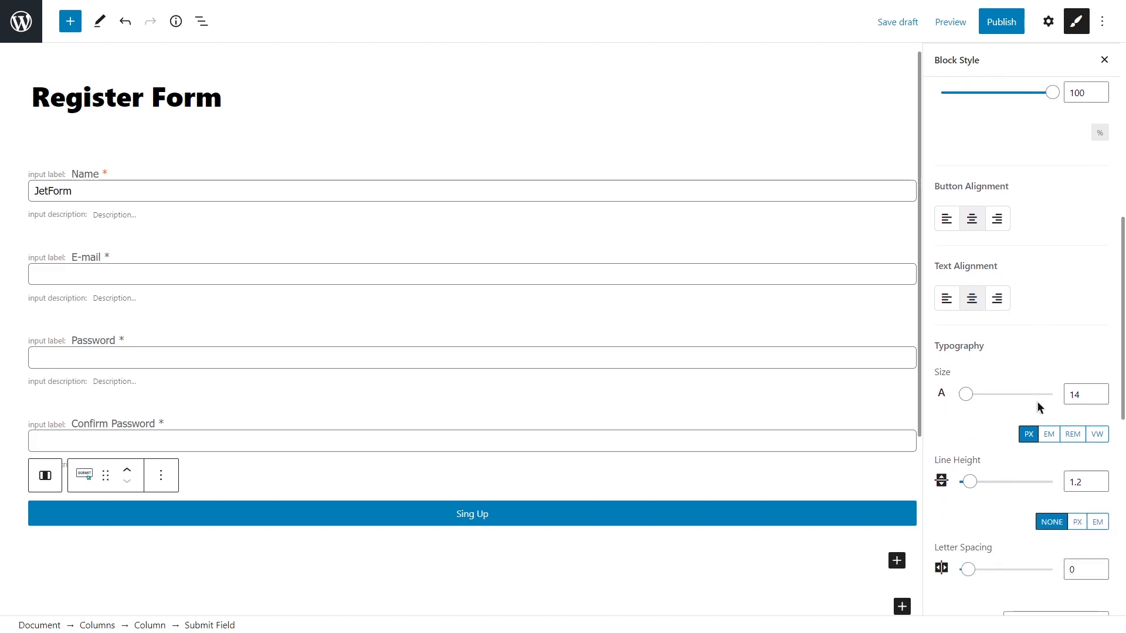
pyautogui.click(1102, 198)
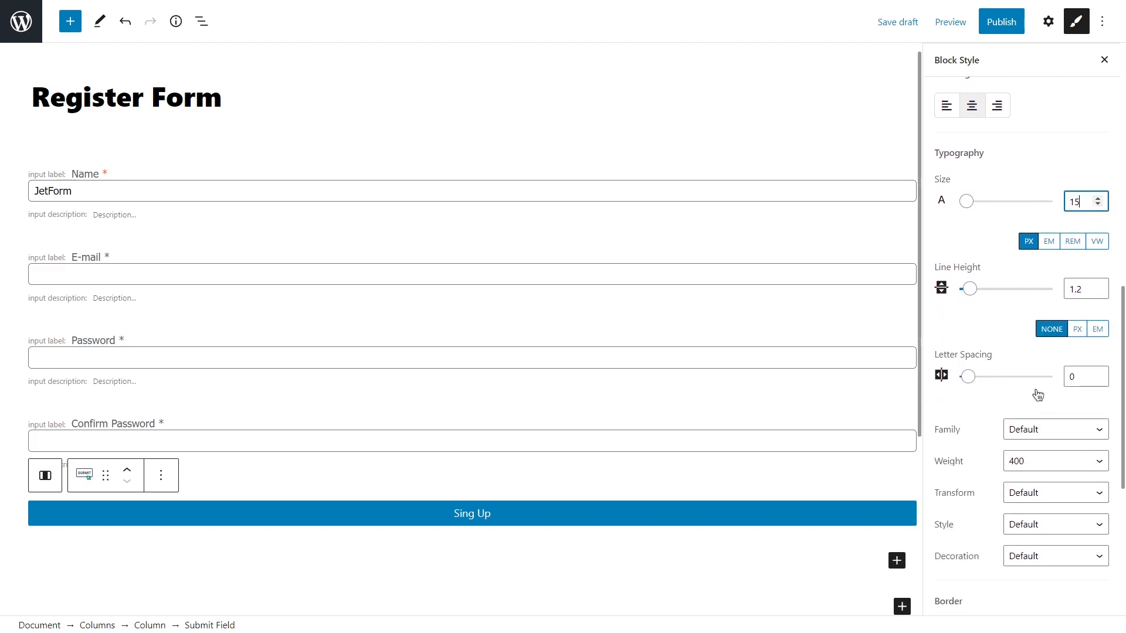
pyautogui.click(1036, 431)
pyautogui.scroll(-3, 1043, 389)
pyautogui.click(1044, 360)
pyautogui.click(1044, 464)
pyautogui.click(1040, 354)
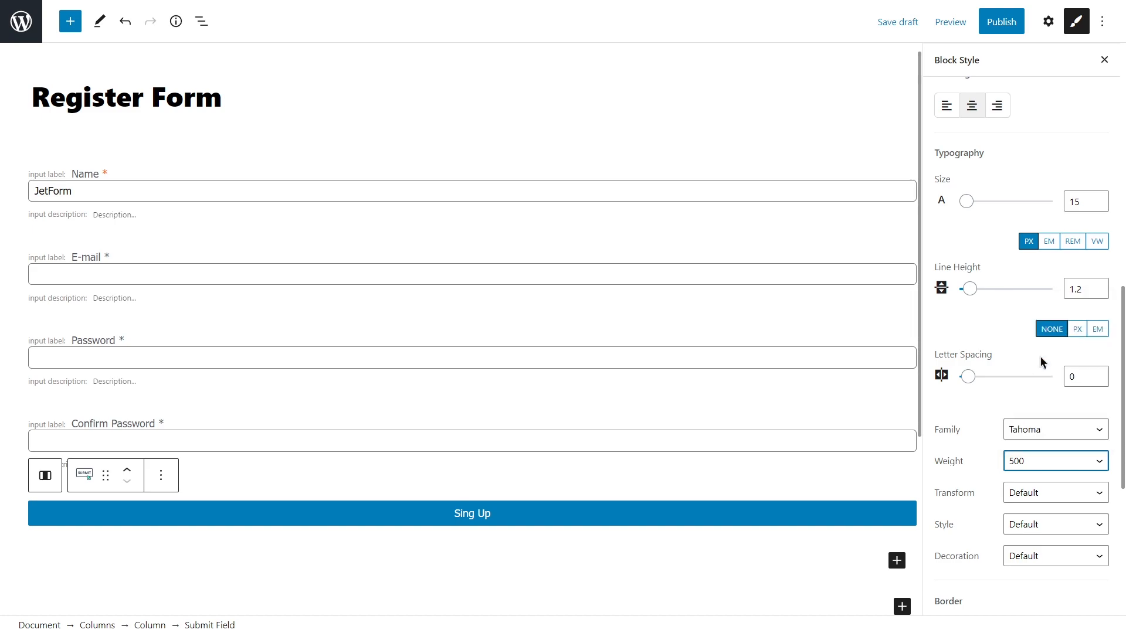
# Give the button a solid border with 40 px corner radius.
pyautogui.scroll(-4, 1042, 359)
pyautogui.scroll(-1, 1040, 358)
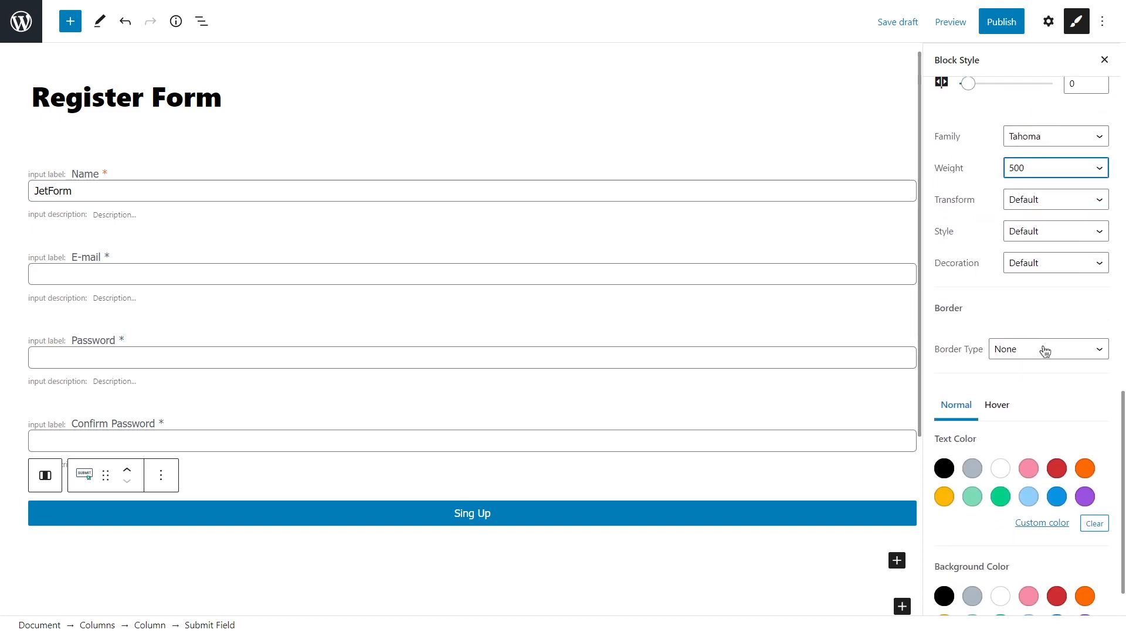
pyautogui.click(1044, 350)
pyautogui.click(1034, 381)
pyautogui.click(963, 483)
pyautogui.doubleClick(960, 484)
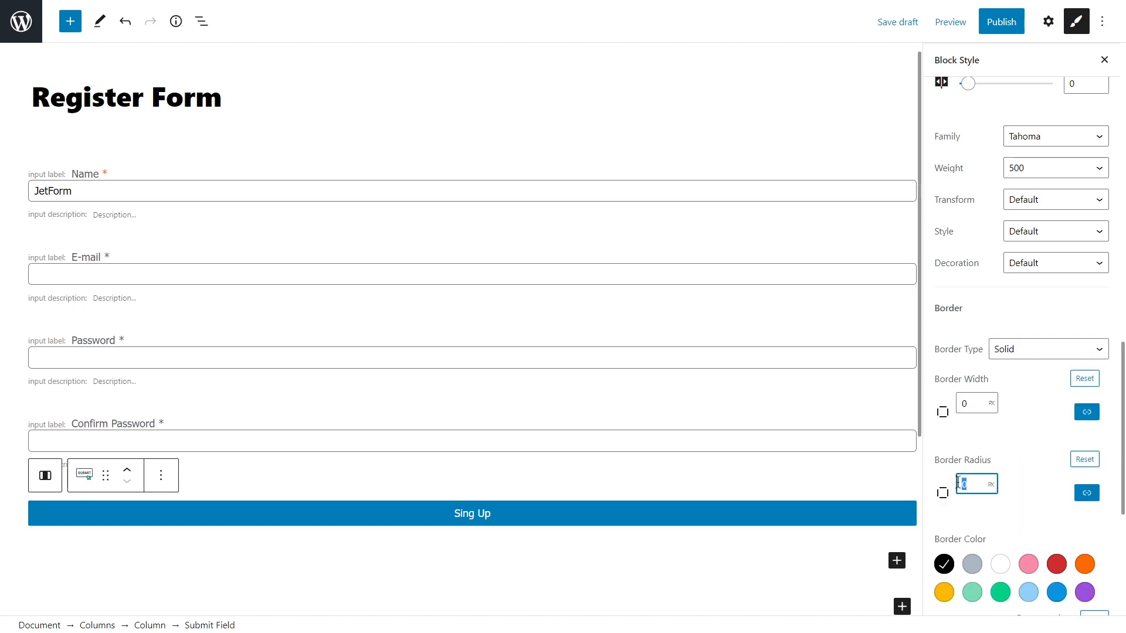
pyautogui.write('40')
pyautogui.click(1015, 456)
# Colour the button white on orange, and white on yellow on hover.
pyautogui.scroll(-5, 1015, 456)
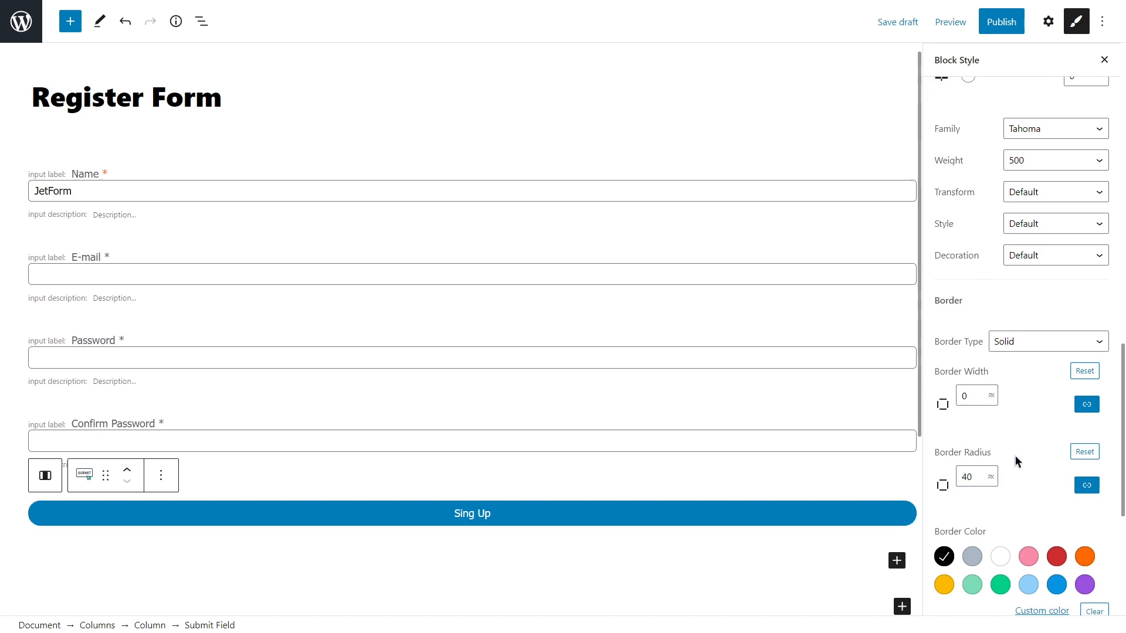
pyautogui.scroll(-1, 1015, 456)
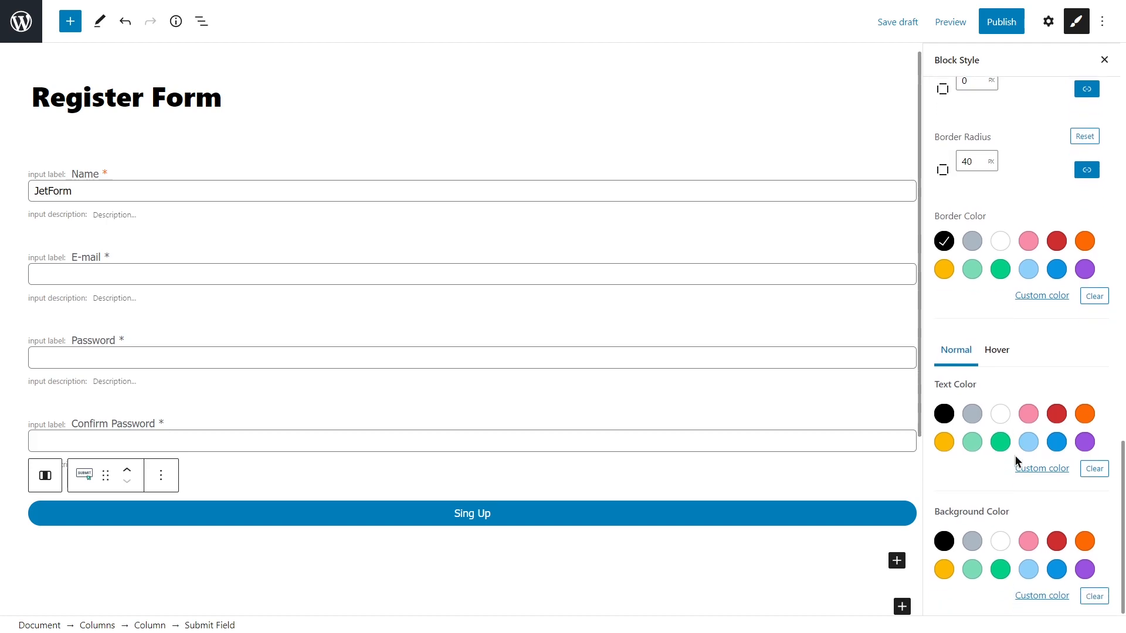
pyautogui.click(1001, 415)
pyautogui.click(1085, 541)
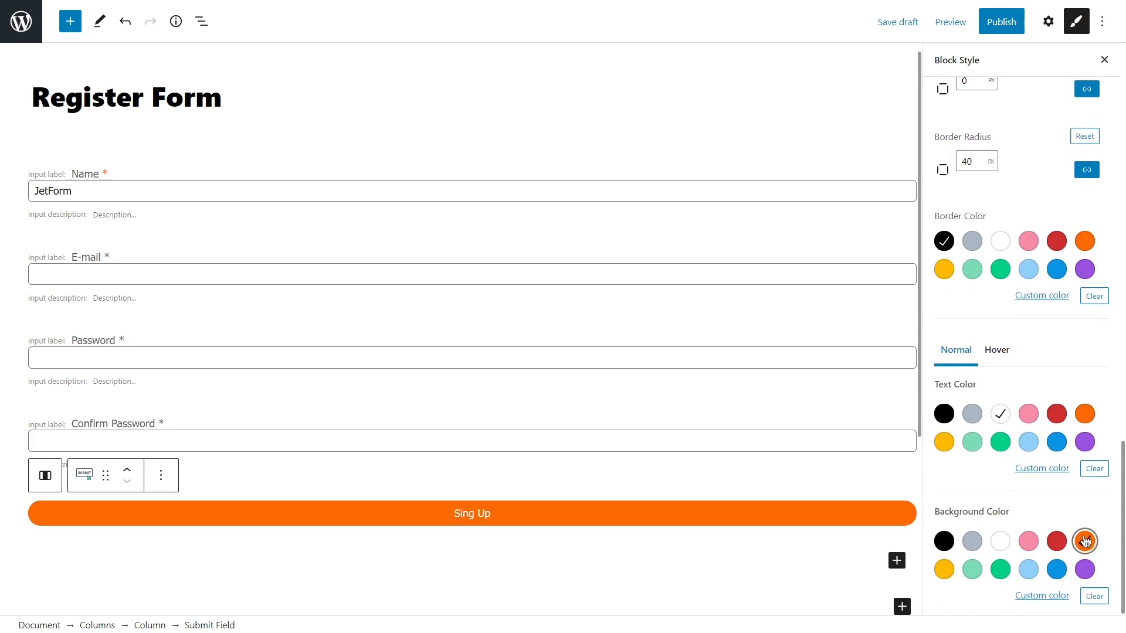
pyautogui.click(1004, 352)
pyautogui.click(1000, 415)
pyautogui.click(944, 570)
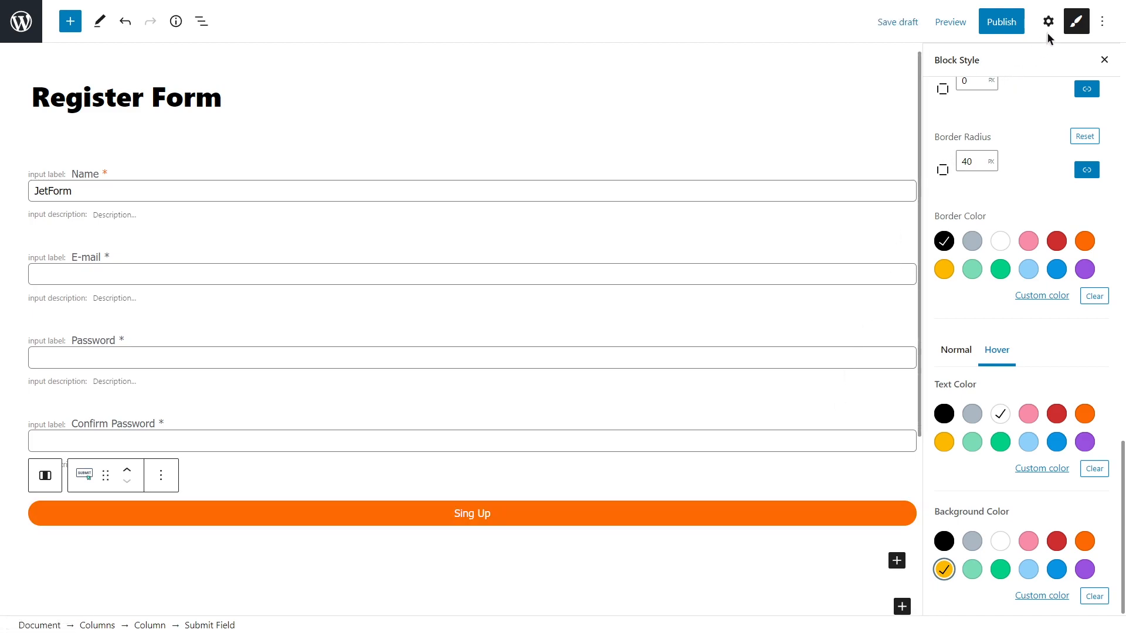
# In the form-wide settings, set Submit Type to AJAX.
pyautogui.click(1075, 21)
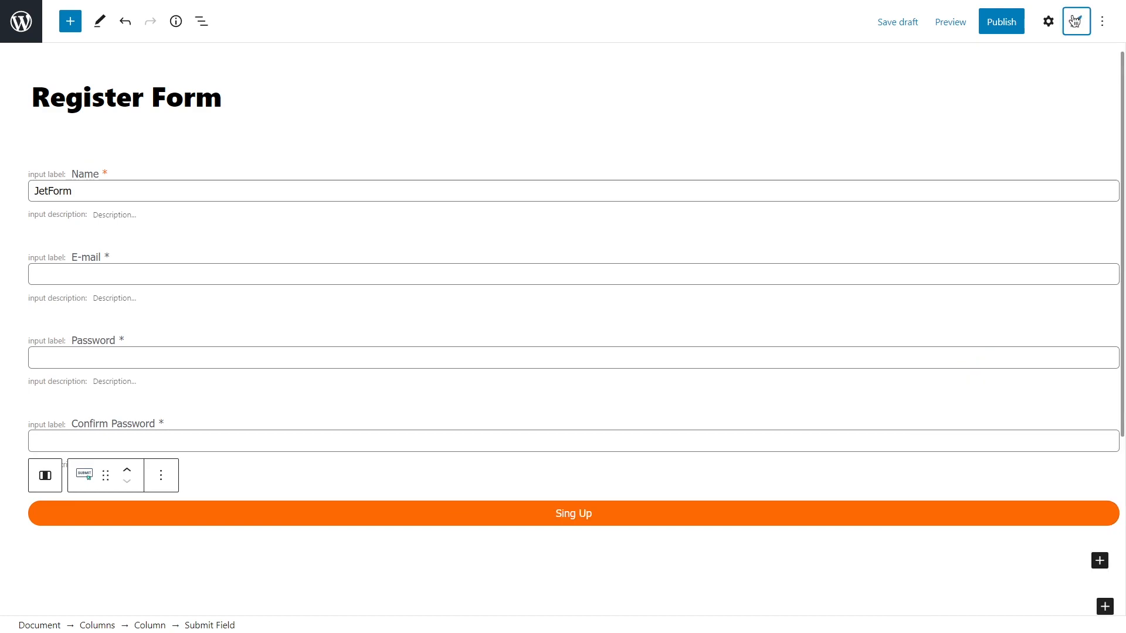
pyautogui.click(1051, 22)
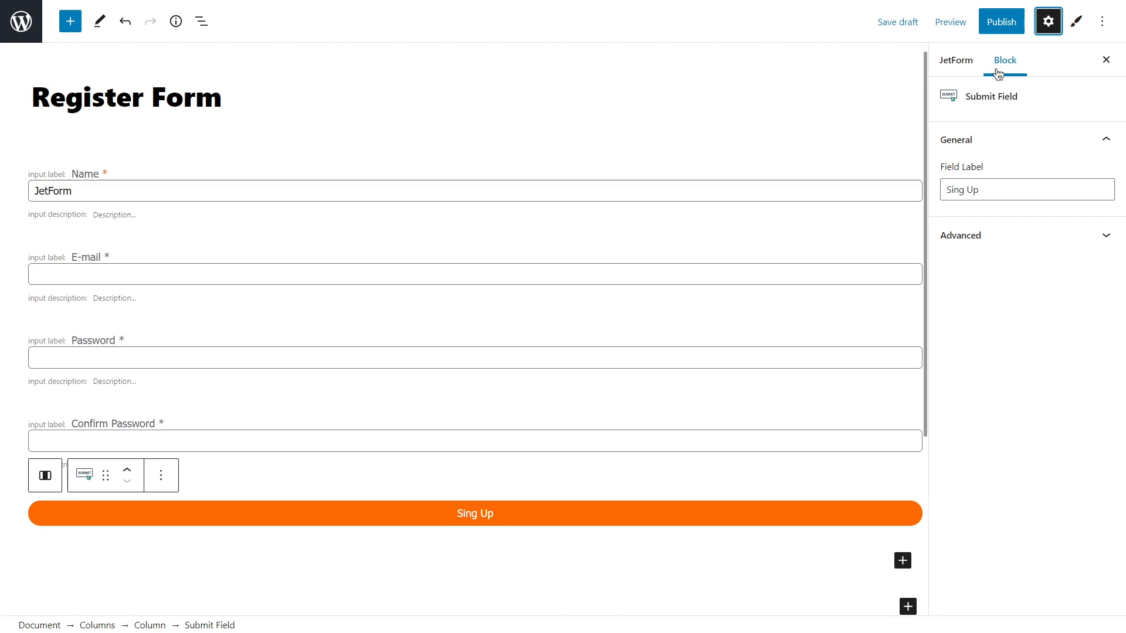
pyautogui.click(955, 69)
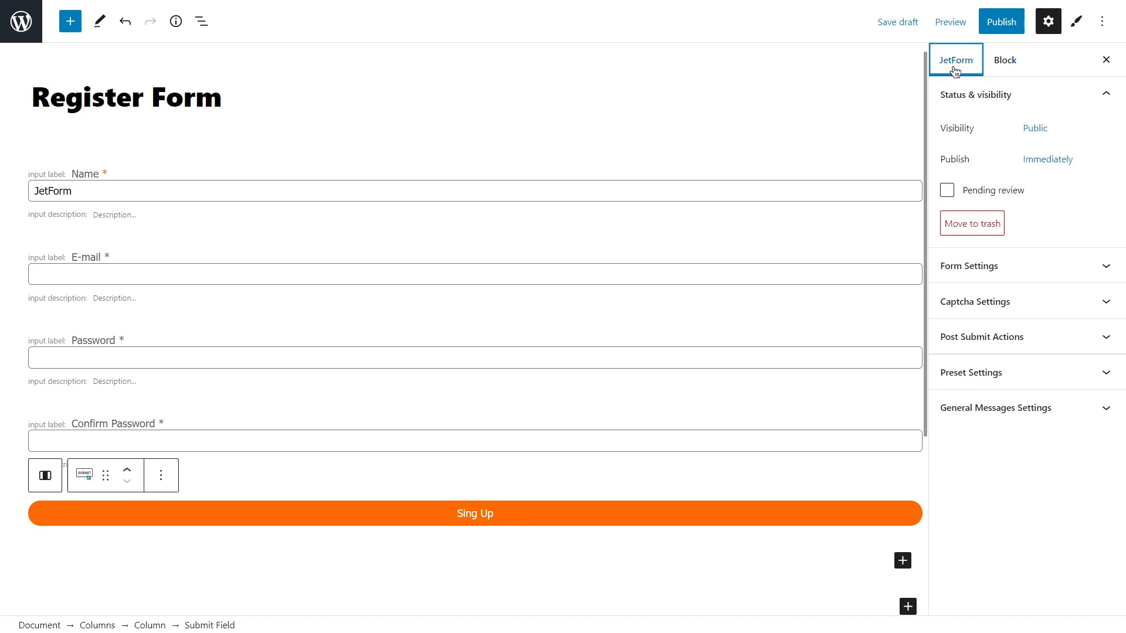
pyautogui.click(1028, 94)
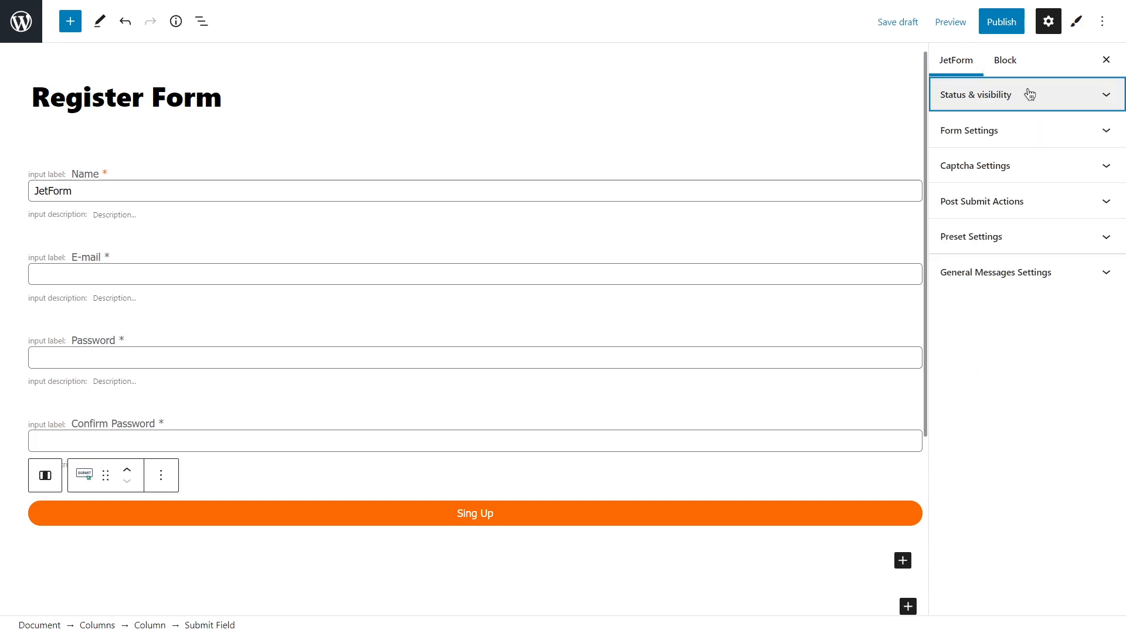
pyautogui.click(1030, 130)
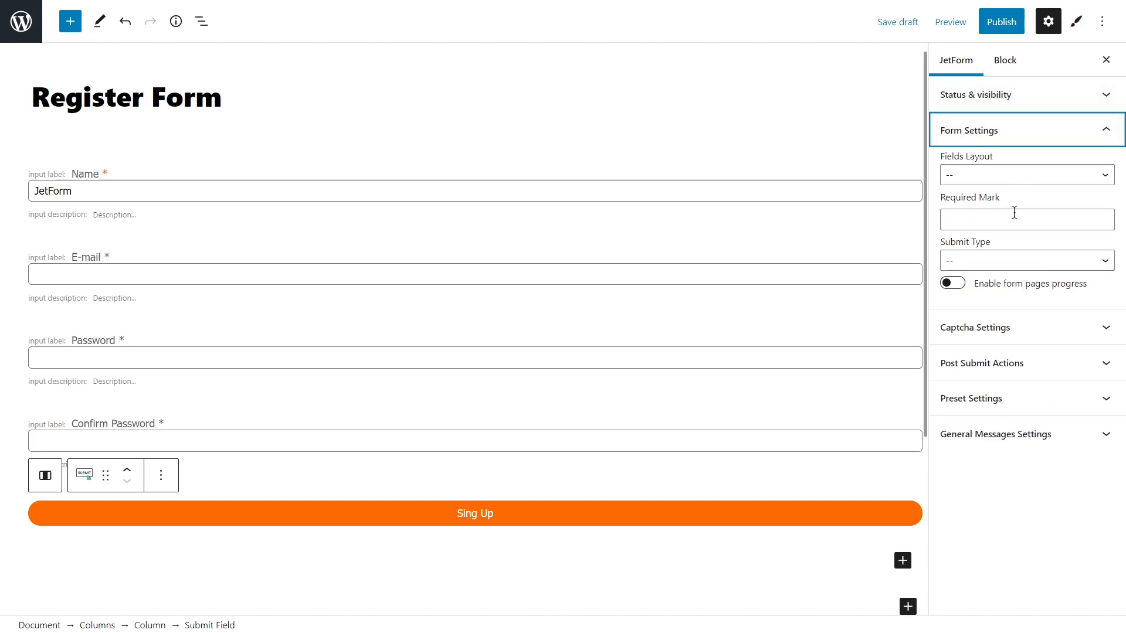
pyautogui.click(1010, 260)
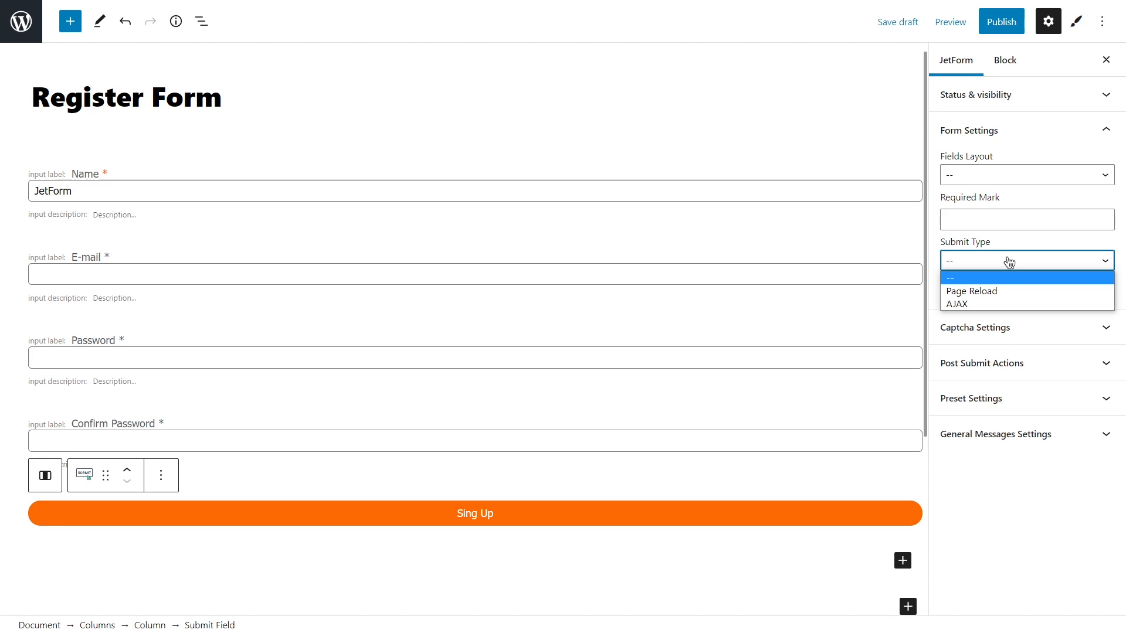
pyautogui.click(998, 304)
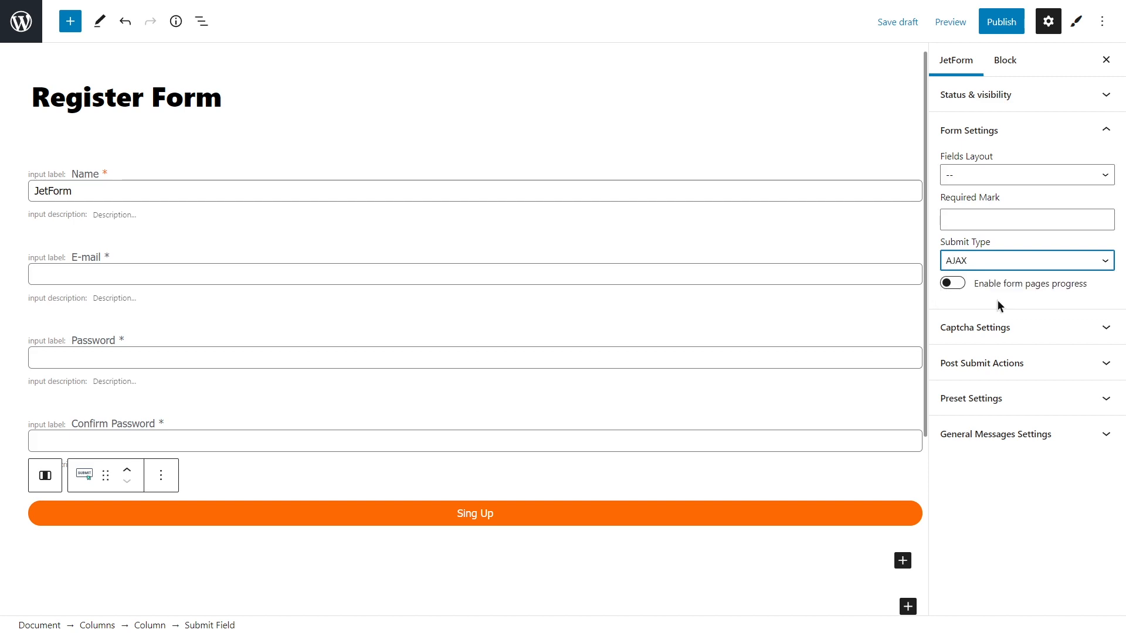
# Try the Row fields layout, revert to Column, and expand Captcha Settings.
pyautogui.click(1001, 175)
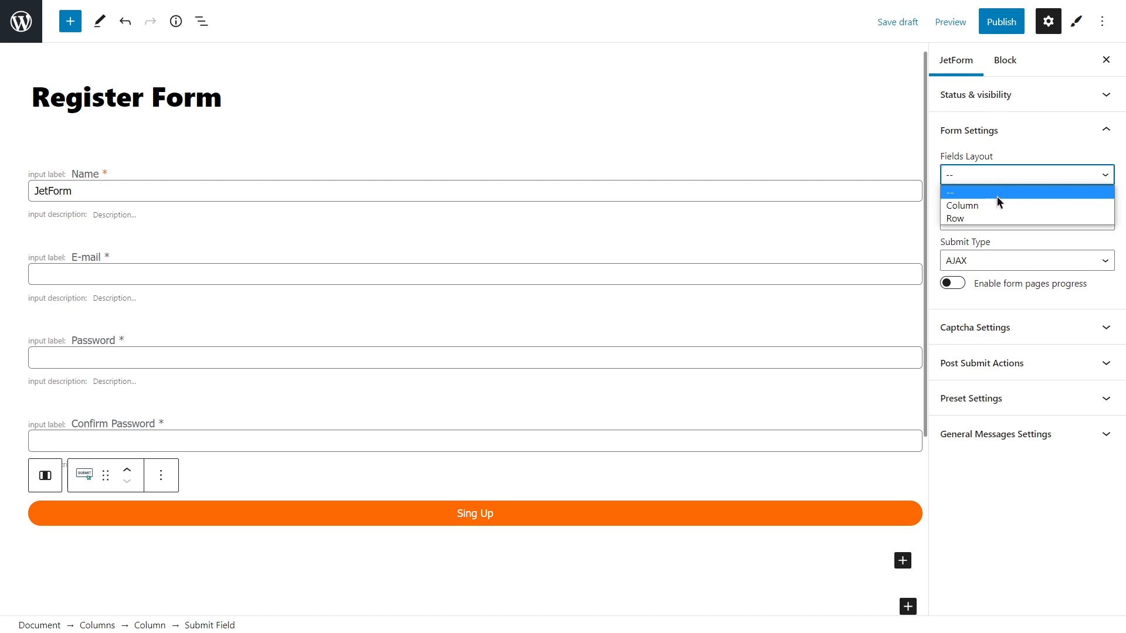
pyautogui.click(996, 218)
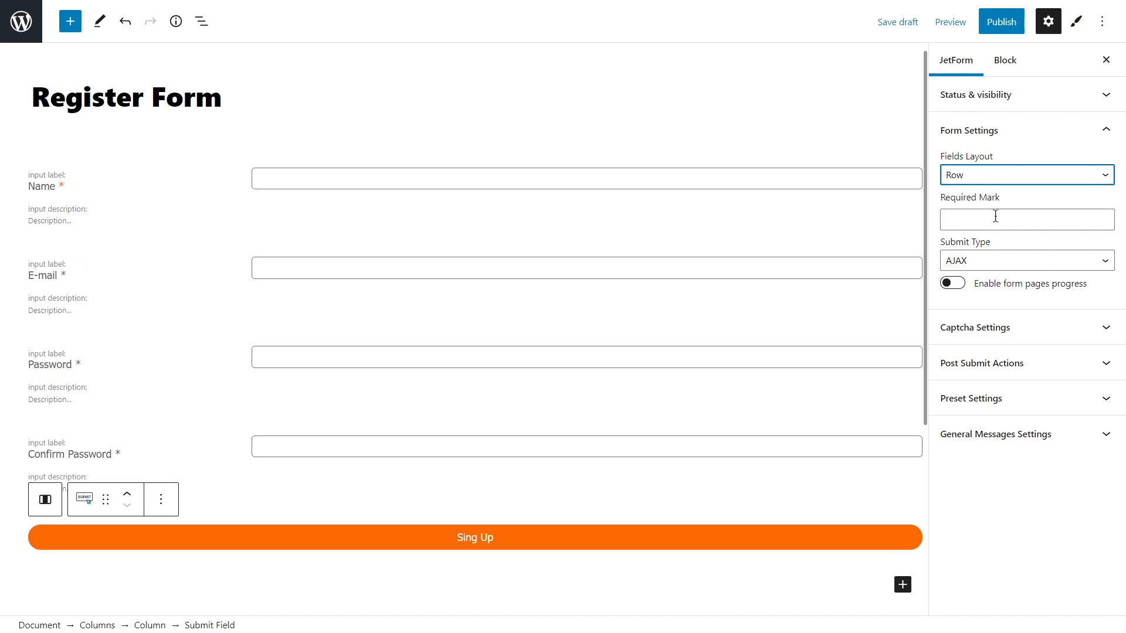
pyautogui.click(993, 175)
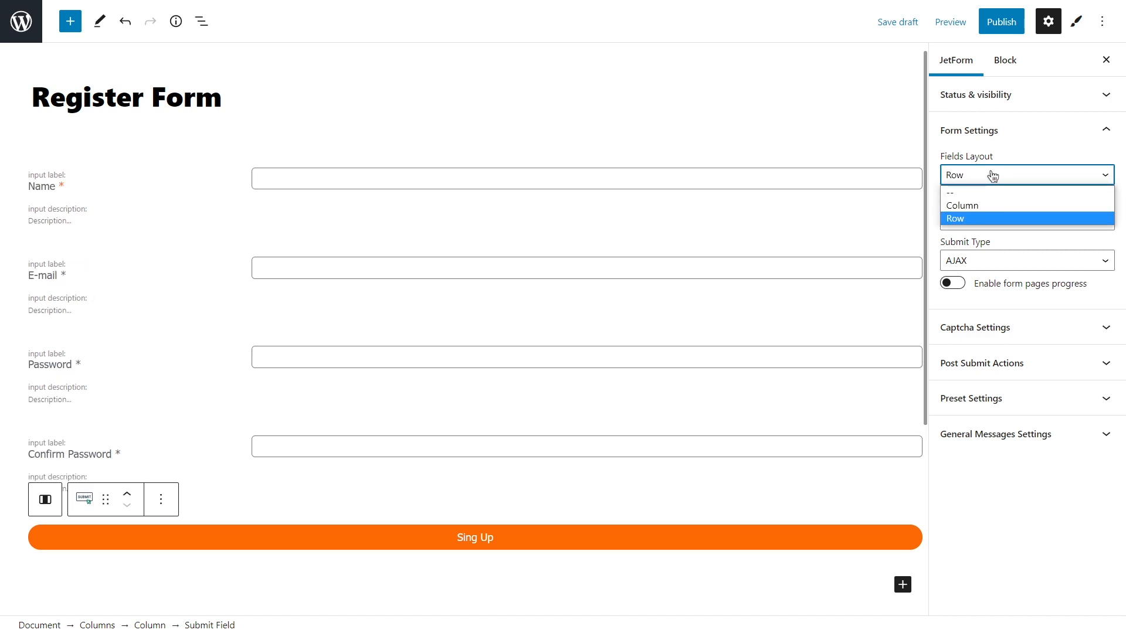
pyautogui.click(989, 206)
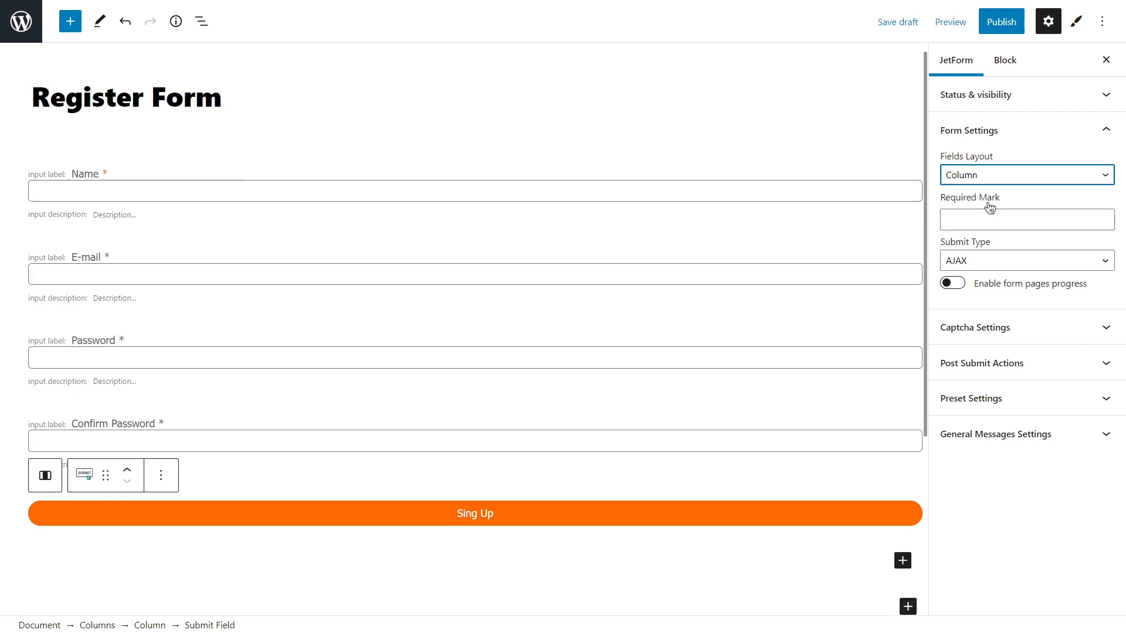
pyautogui.click(1029, 129)
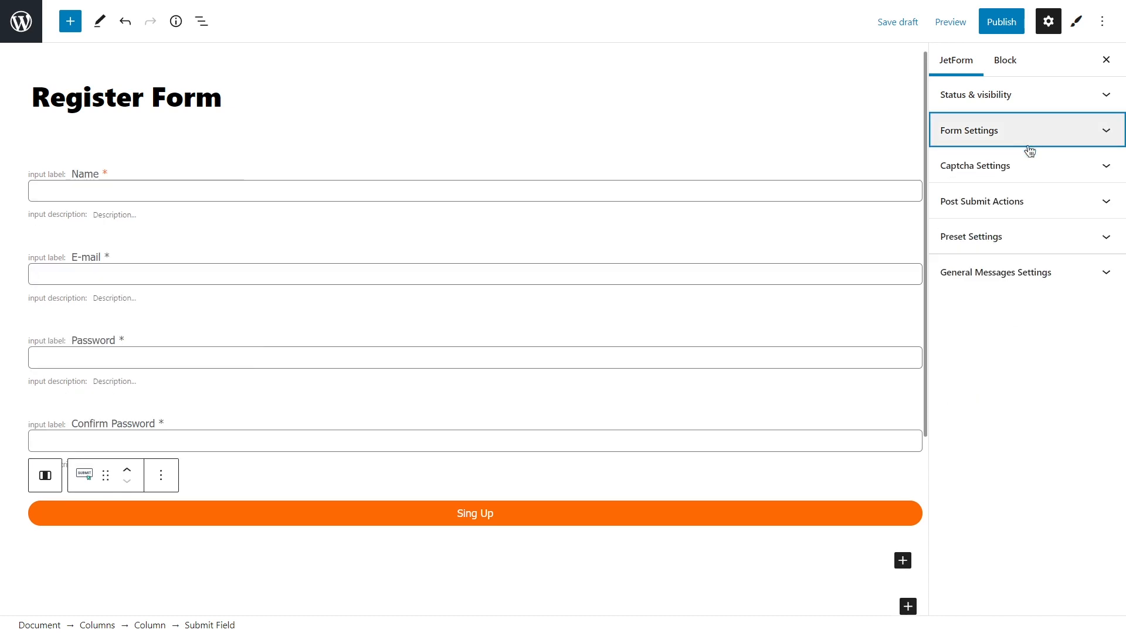
pyautogui.click(1031, 165)
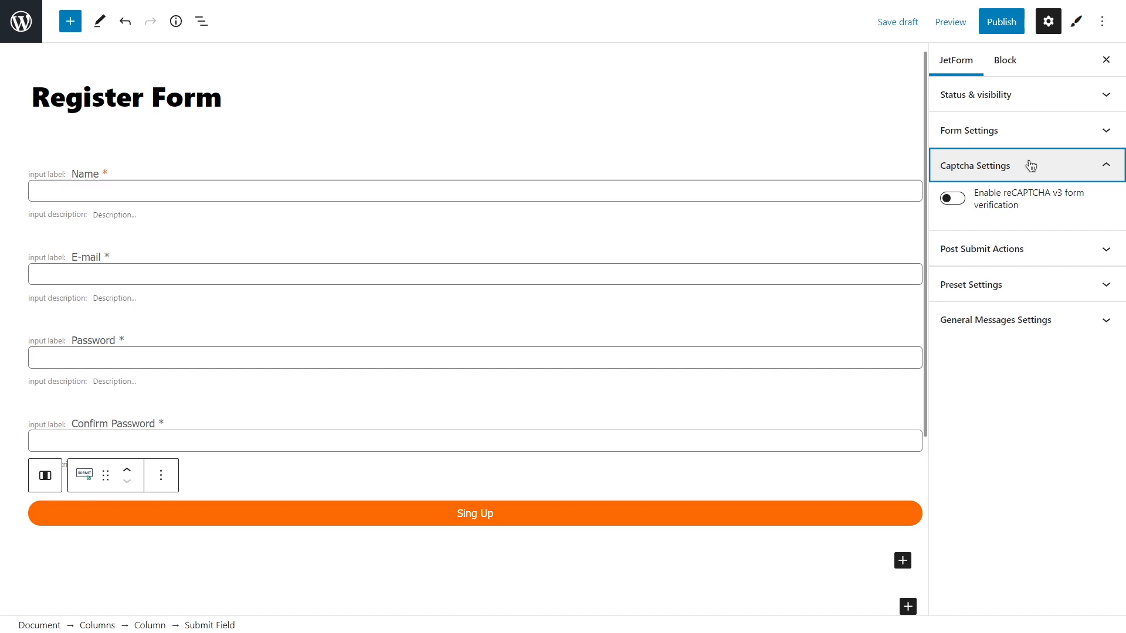
# Replace the Send Email post-submit action with Register User and open its settings.
pyautogui.click(1031, 166)
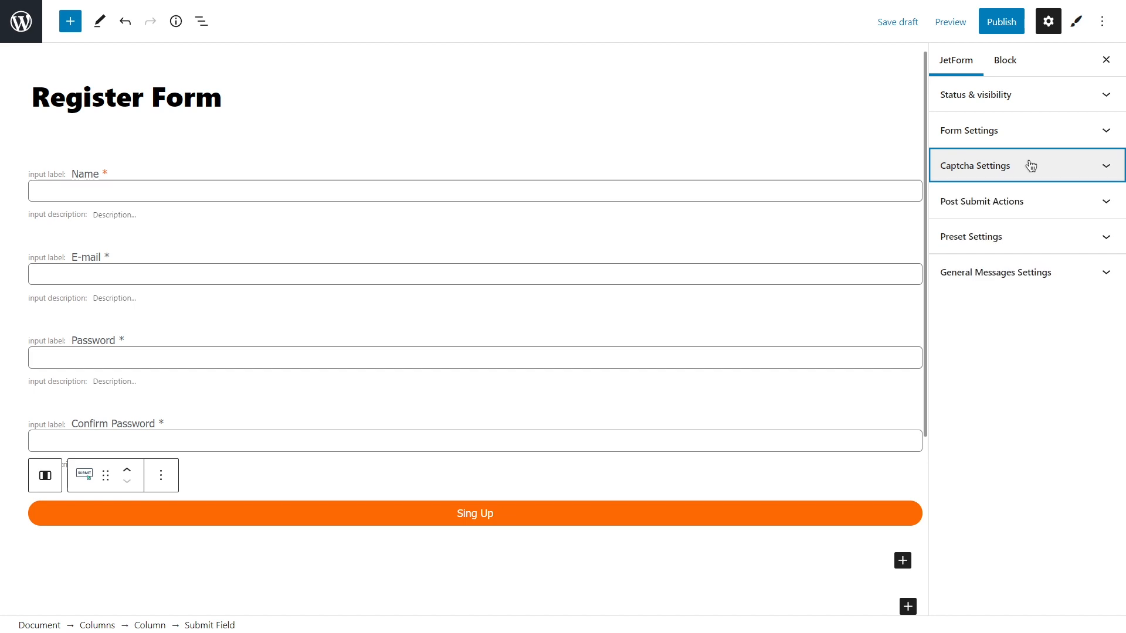
pyautogui.click(1045, 199)
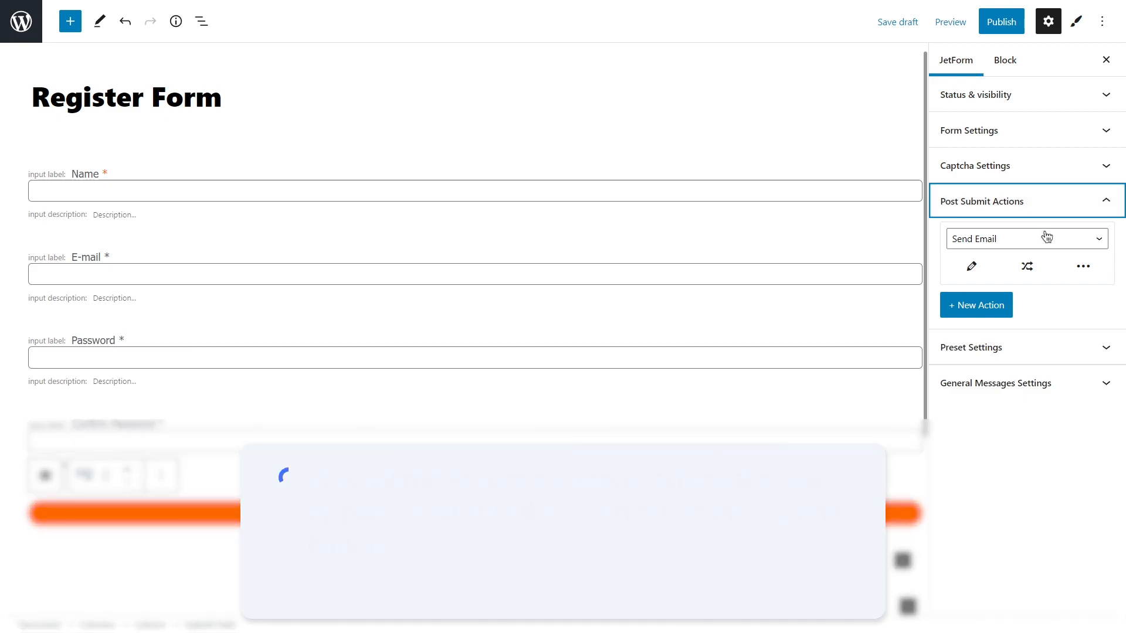
pyautogui.click(1047, 239)
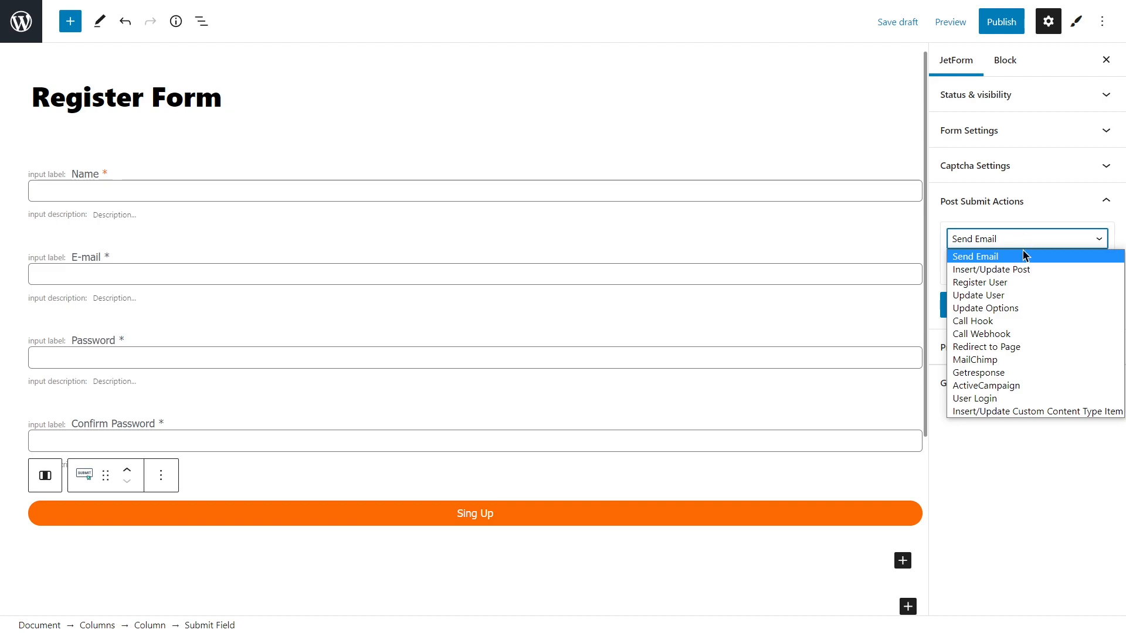
pyautogui.click(1022, 284)
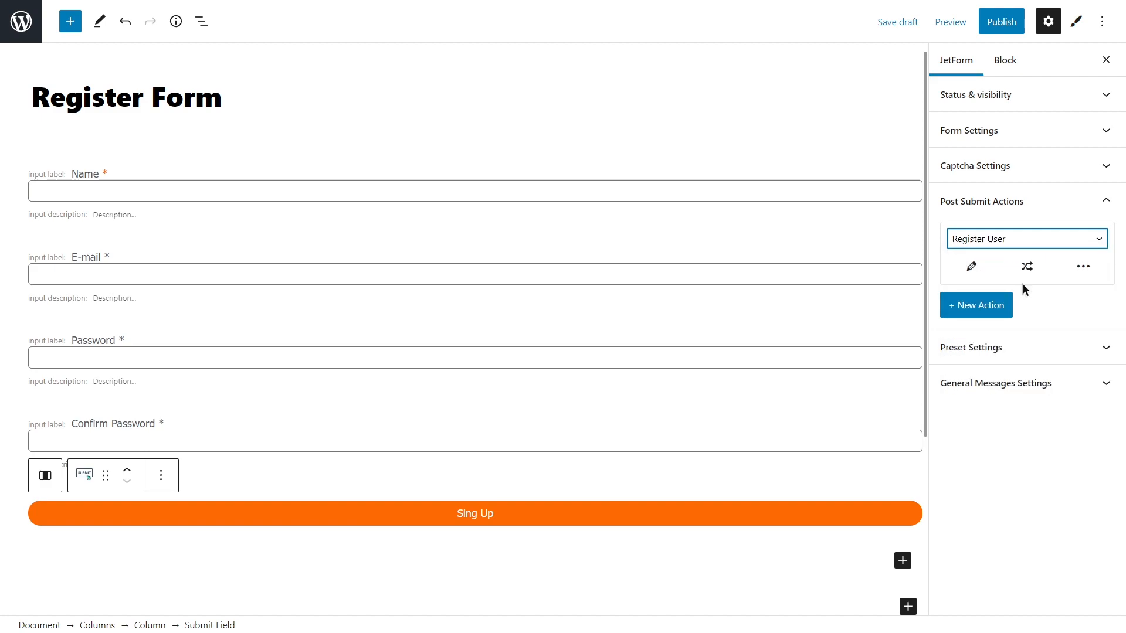
pyautogui.click(977, 269)
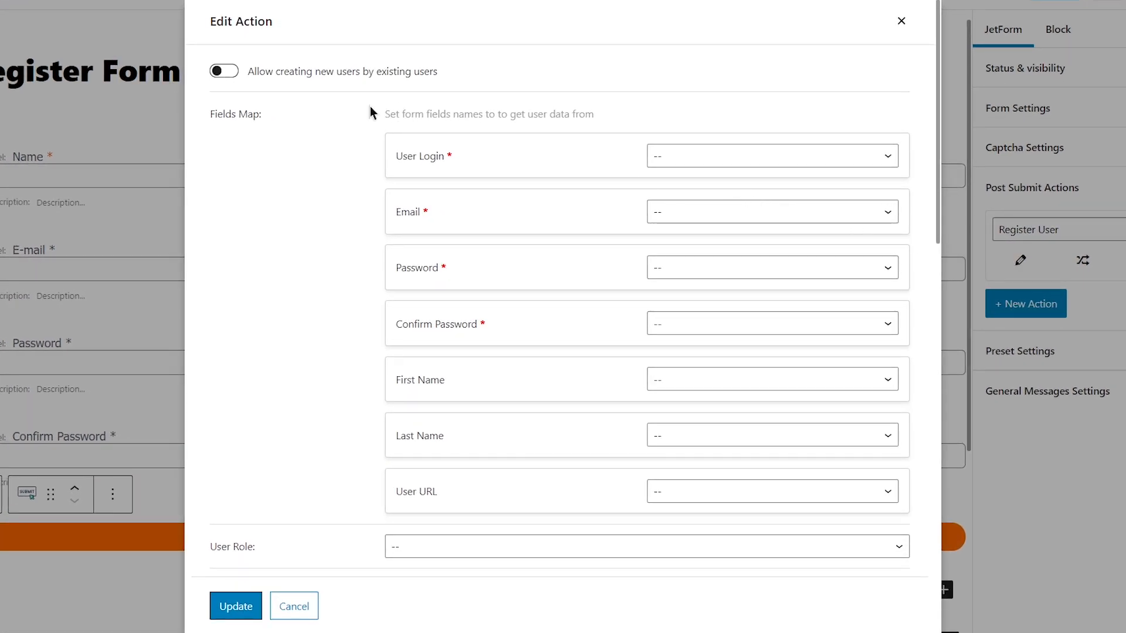
# Toggle user creation by existing users on for Administrator, then turn it back off.
pyautogui.click(233, 72)
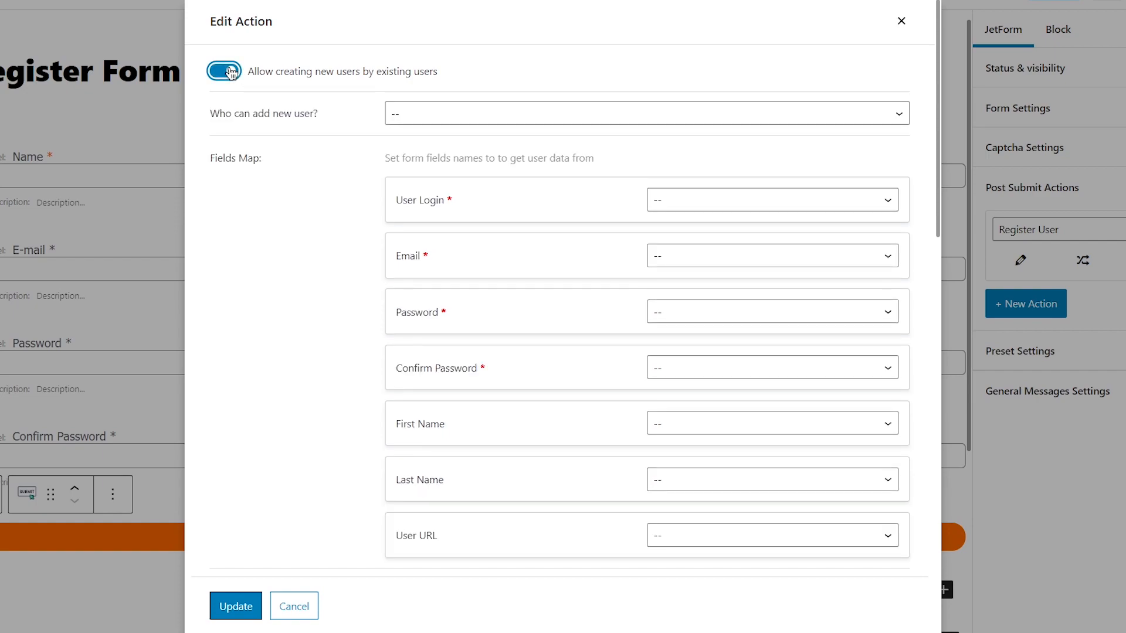
pyautogui.click(451, 114)
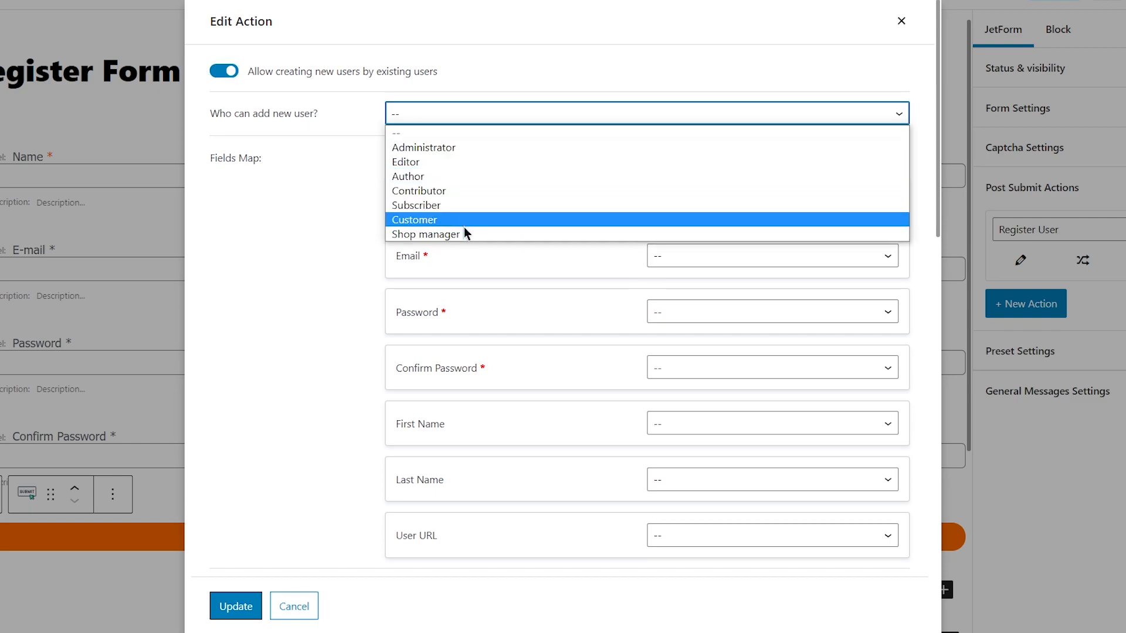
pyautogui.click(468, 149)
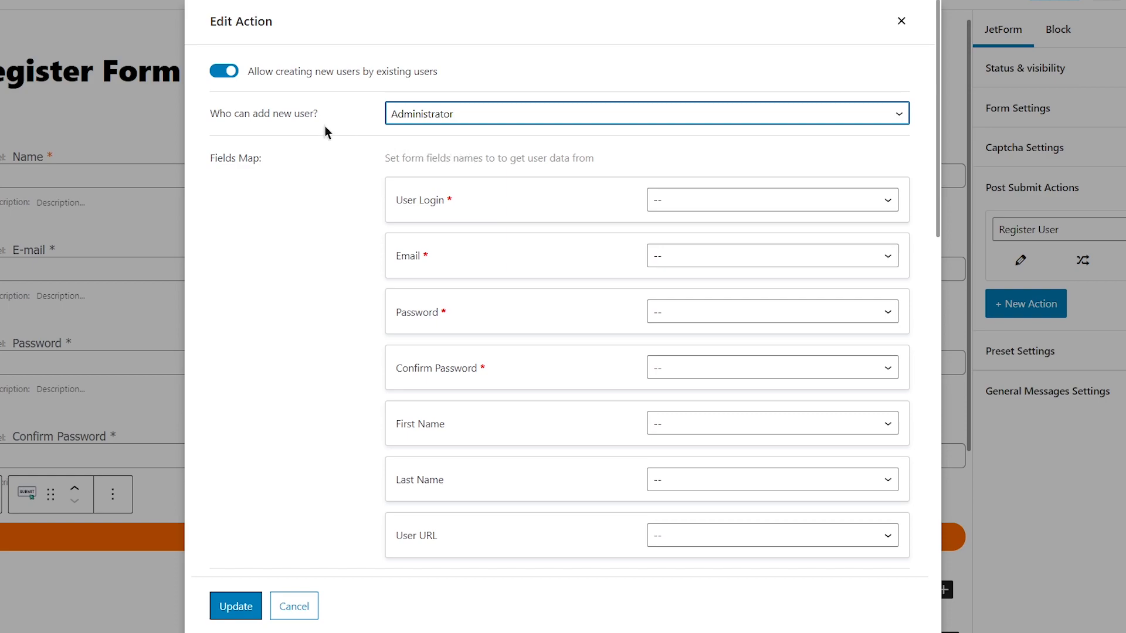
pyautogui.click(223, 71)
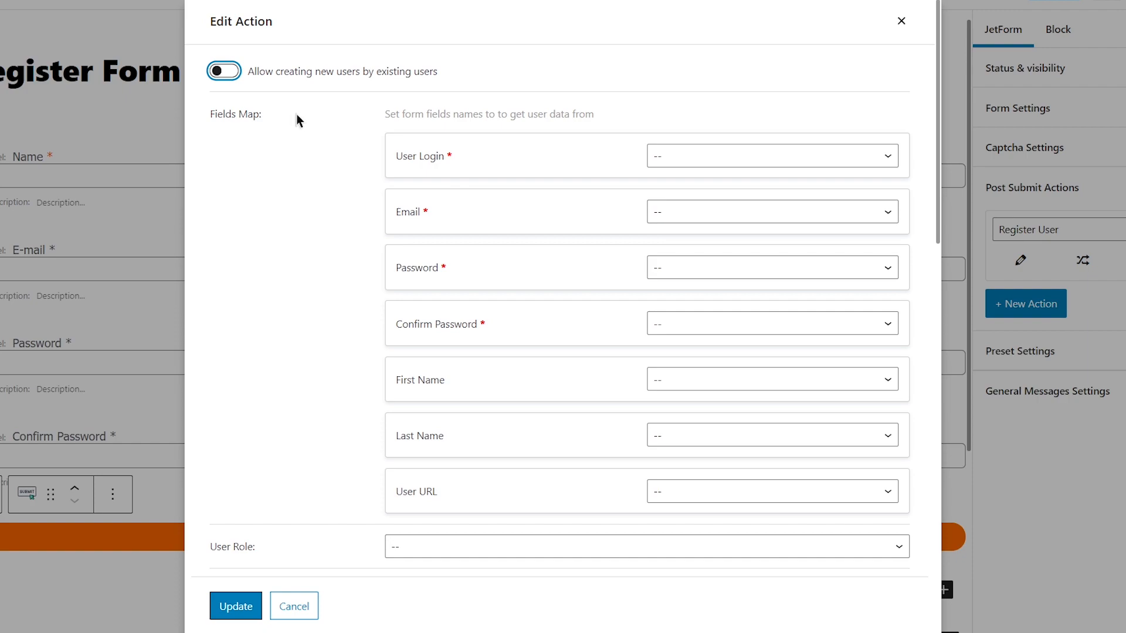
pyautogui.click(716, 161)
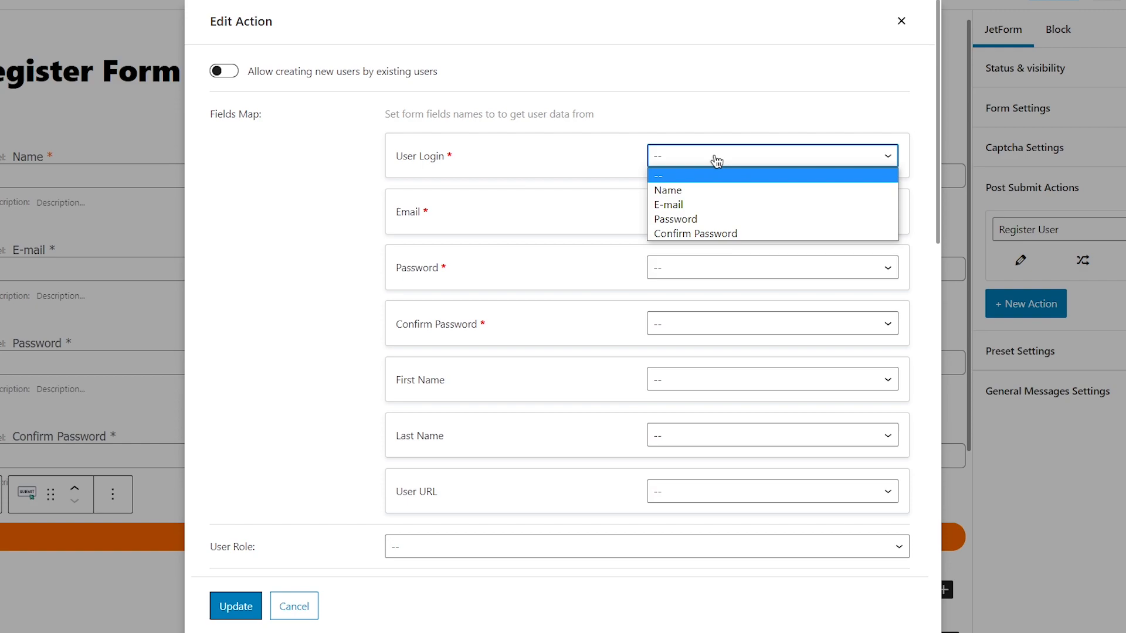
# Map User Login to Name, Email to E-mail, Password to Password, Confirm Password to Confirm Password.
pyautogui.click(721, 191)
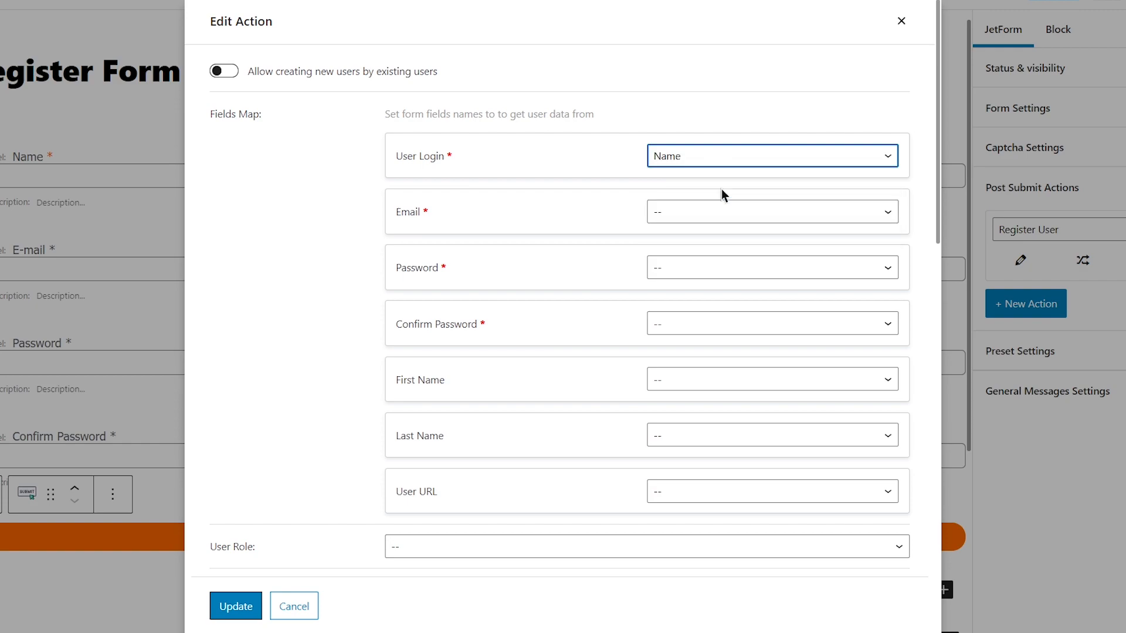
pyautogui.click(723, 211)
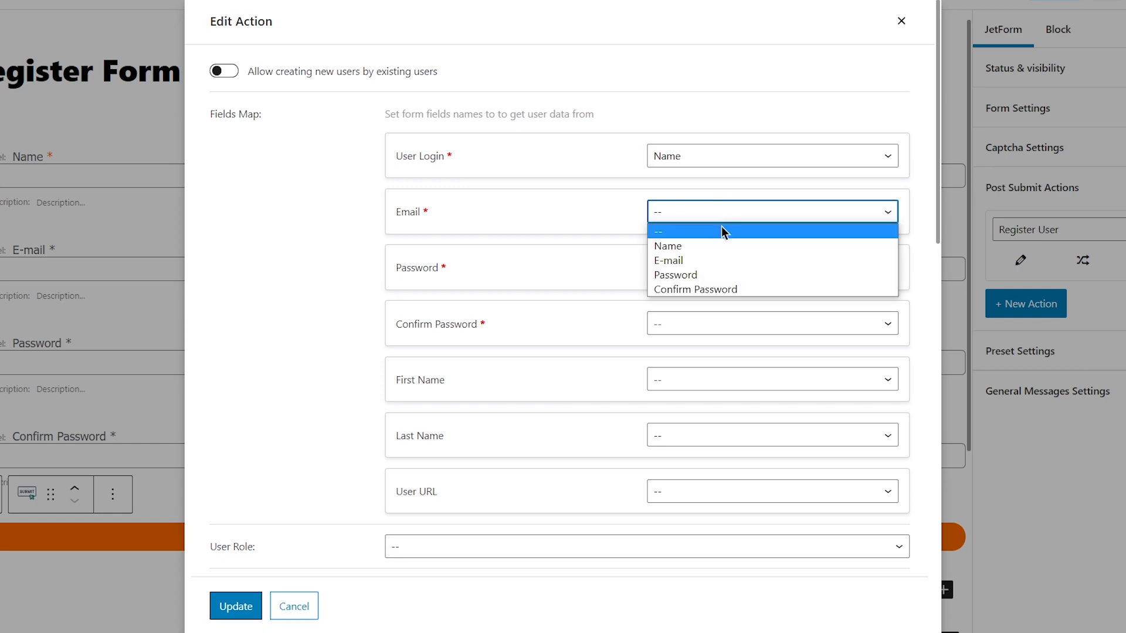
pyautogui.click(716, 259)
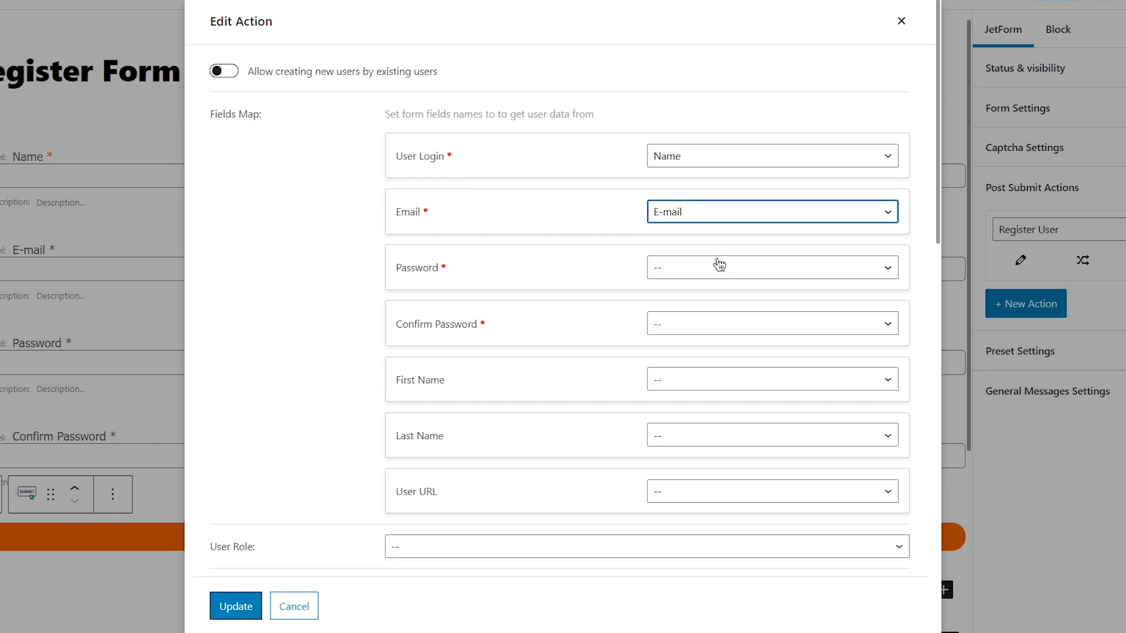
pyautogui.click(712, 271)
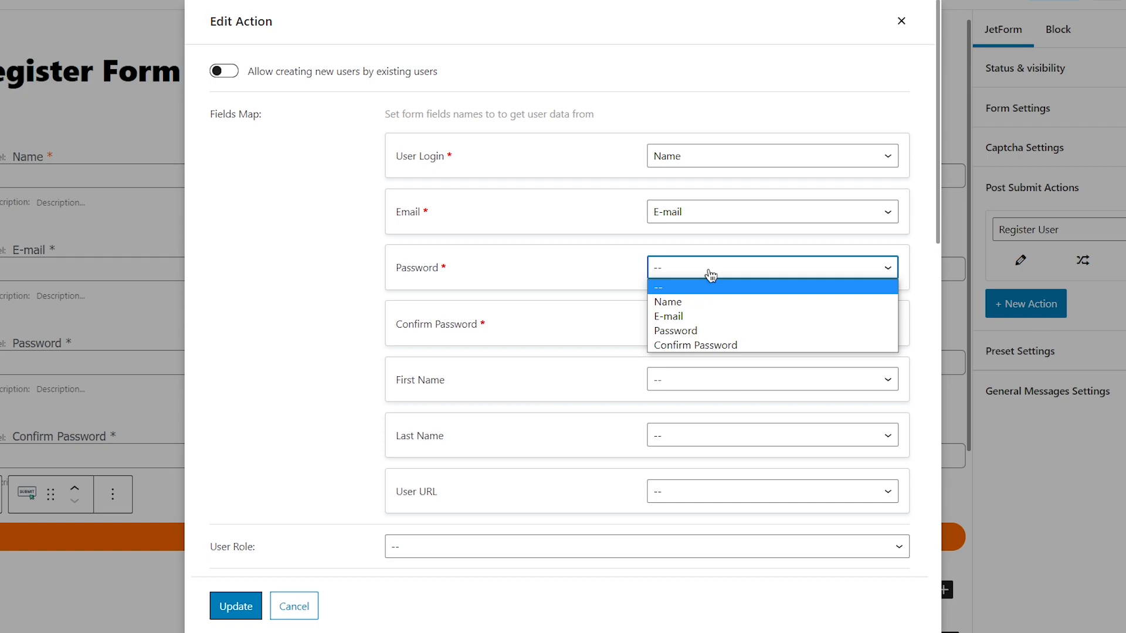
pyautogui.click(716, 331)
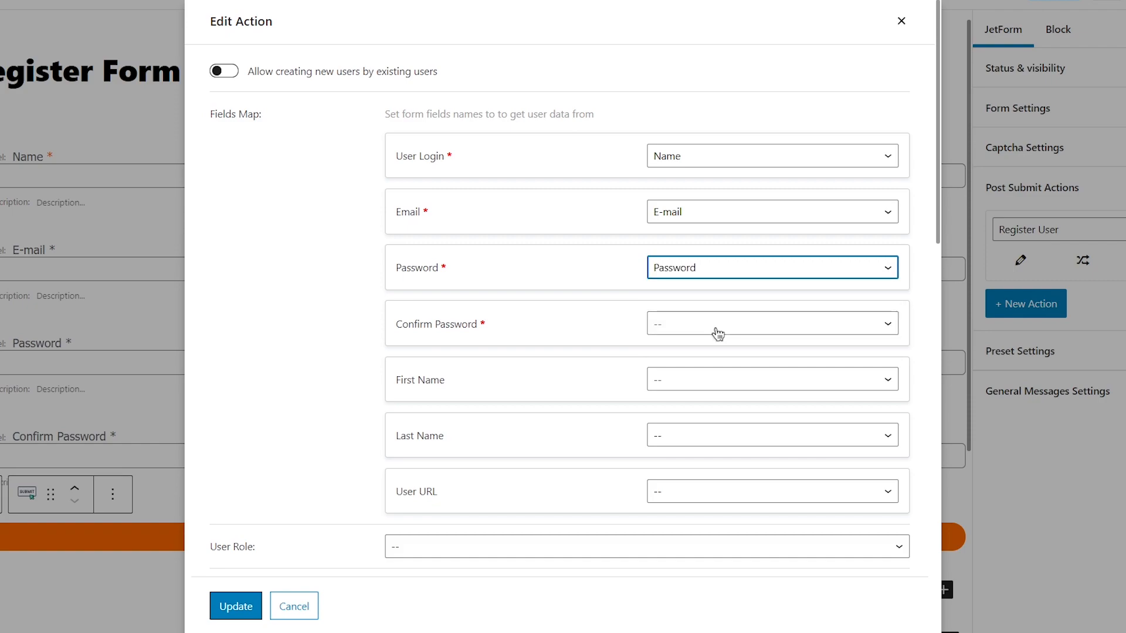
pyautogui.click(712, 325)
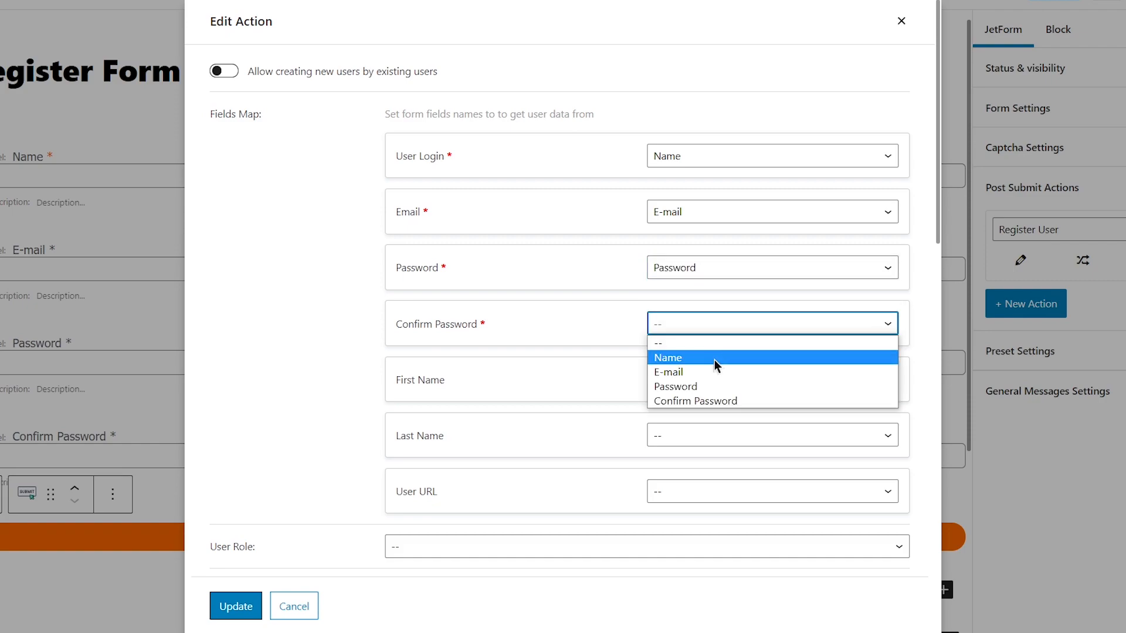
pyautogui.click(726, 404)
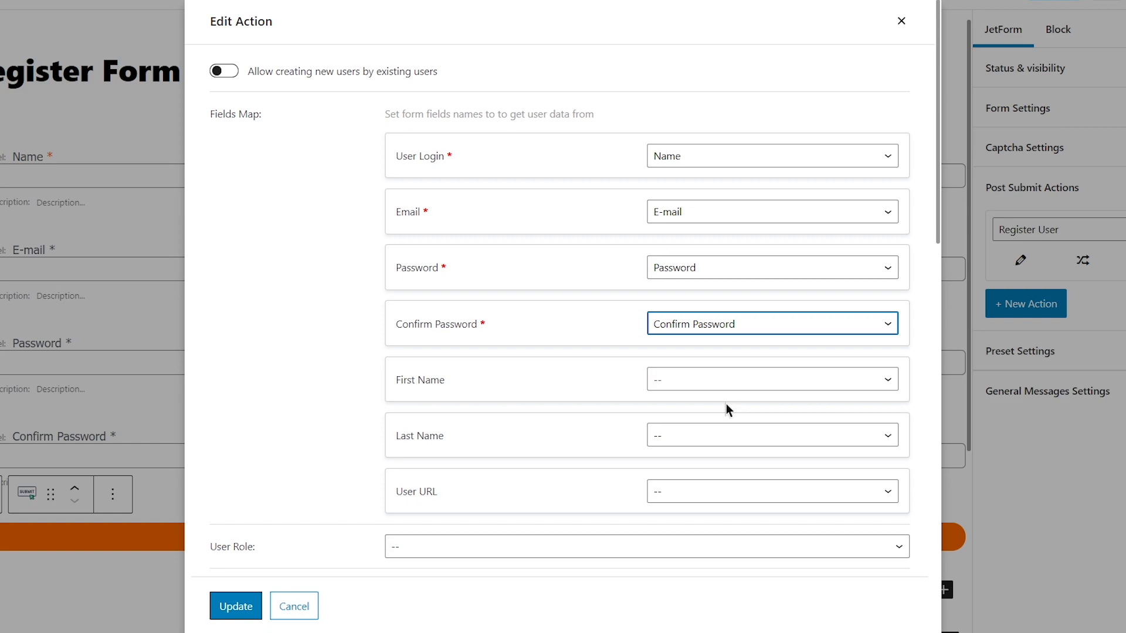
pyautogui.scroll(-5, 726, 405)
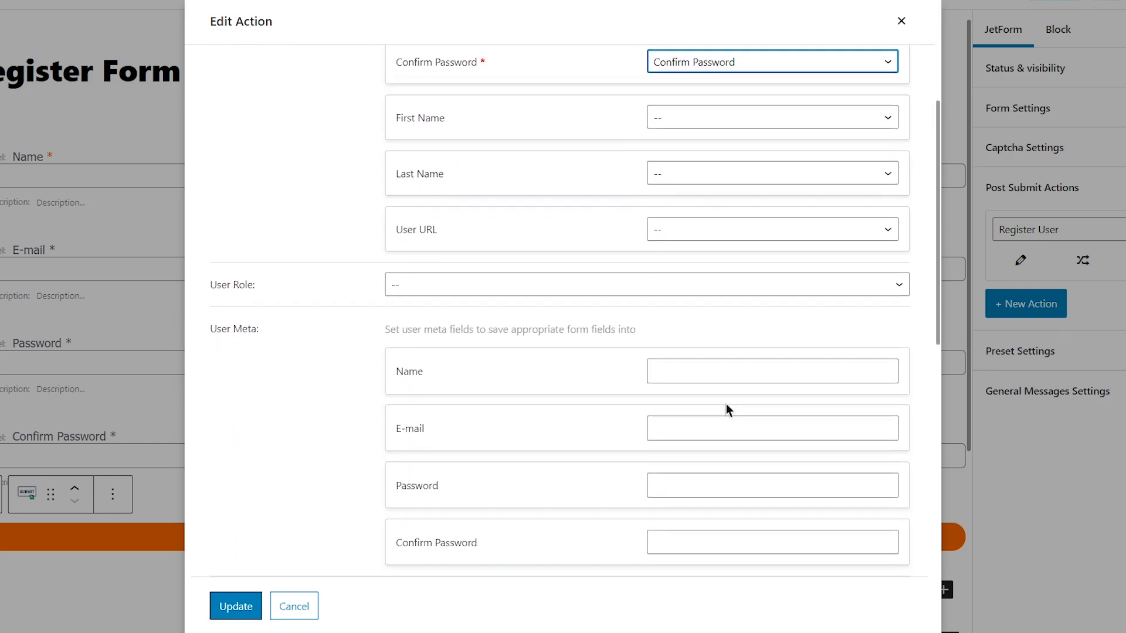
# Give newly registered users the Customer role and log them in after registering.
pyautogui.click(516, 285)
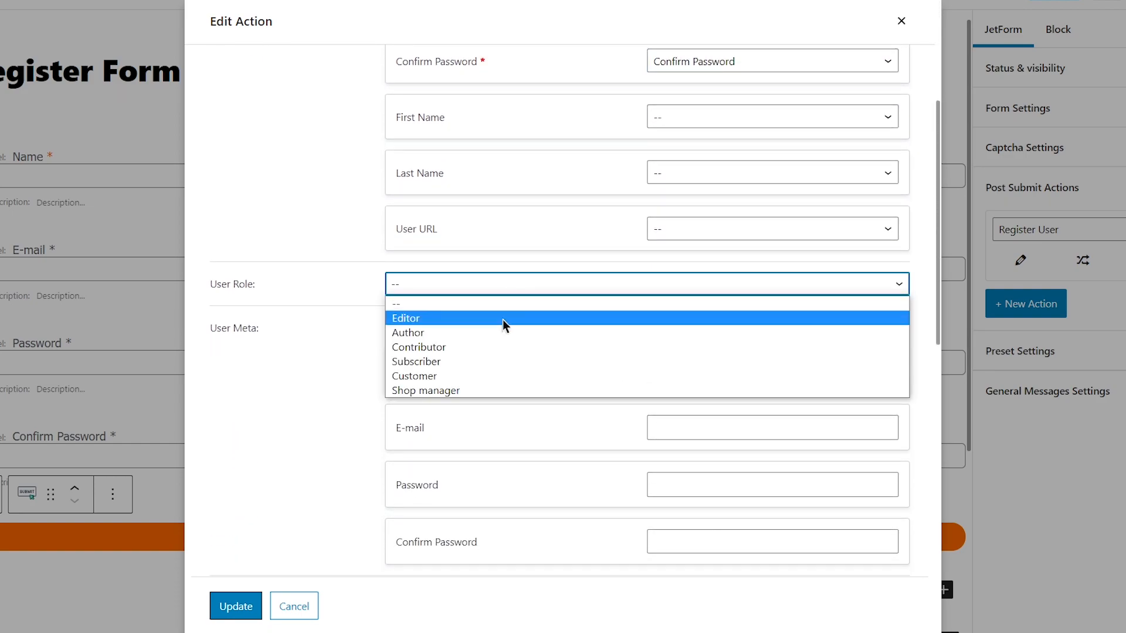
pyautogui.click(497, 375)
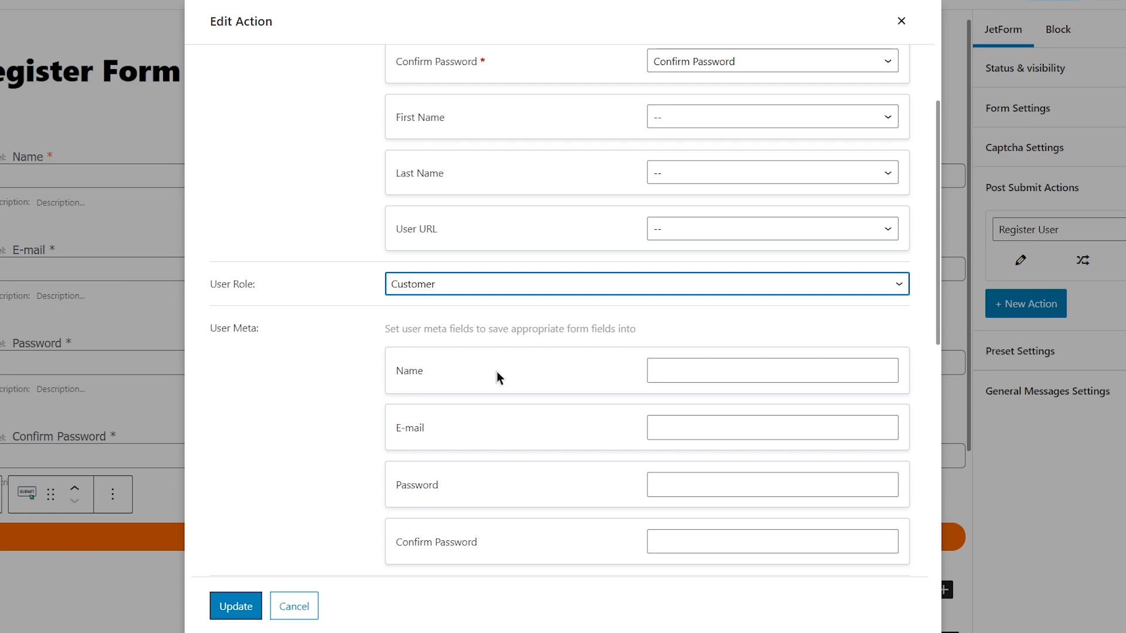
pyautogui.scroll(-3, 497, 371)
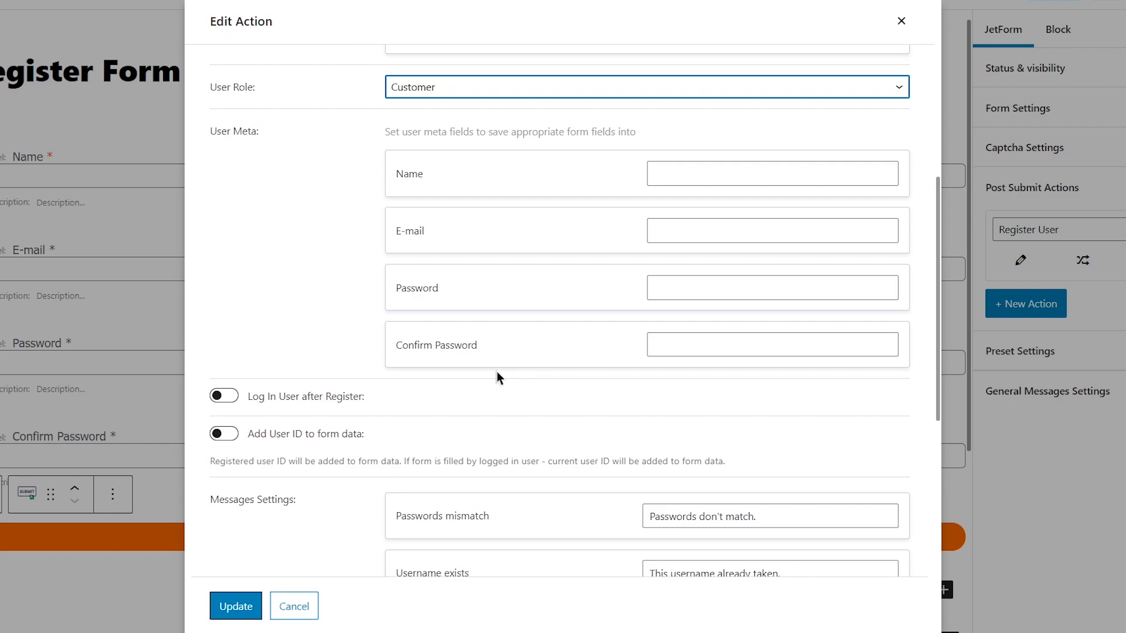
pyautogui.click(231, 399)
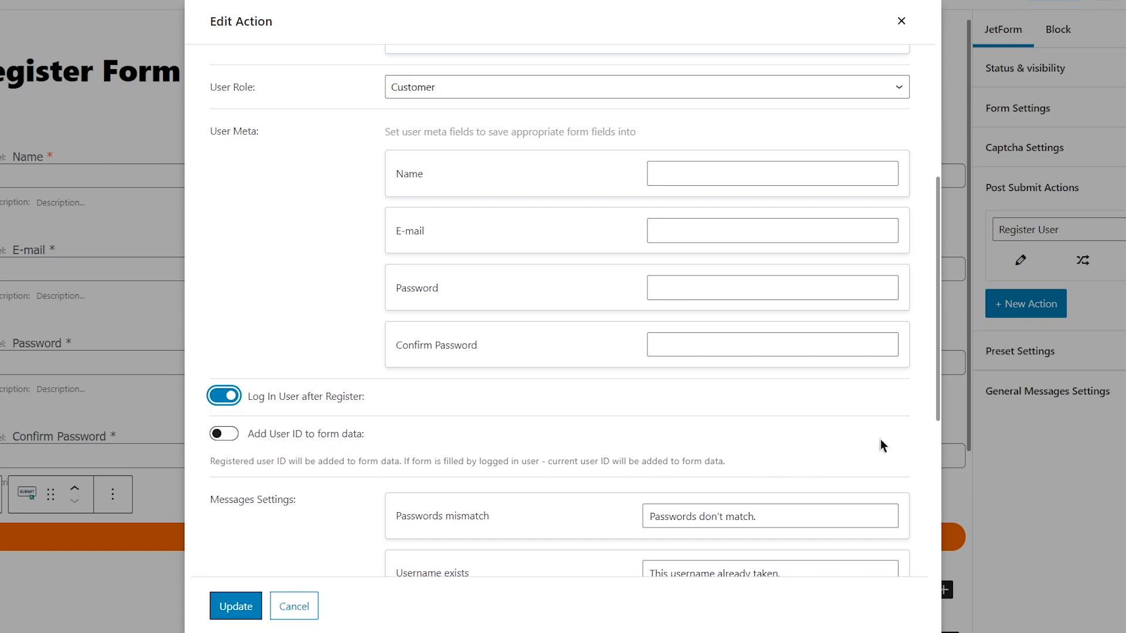
# Save the Register User action and add a new post-submit action.
pyautogui.moveTo(940, 395); pyautogui.dragTo(945, 562)
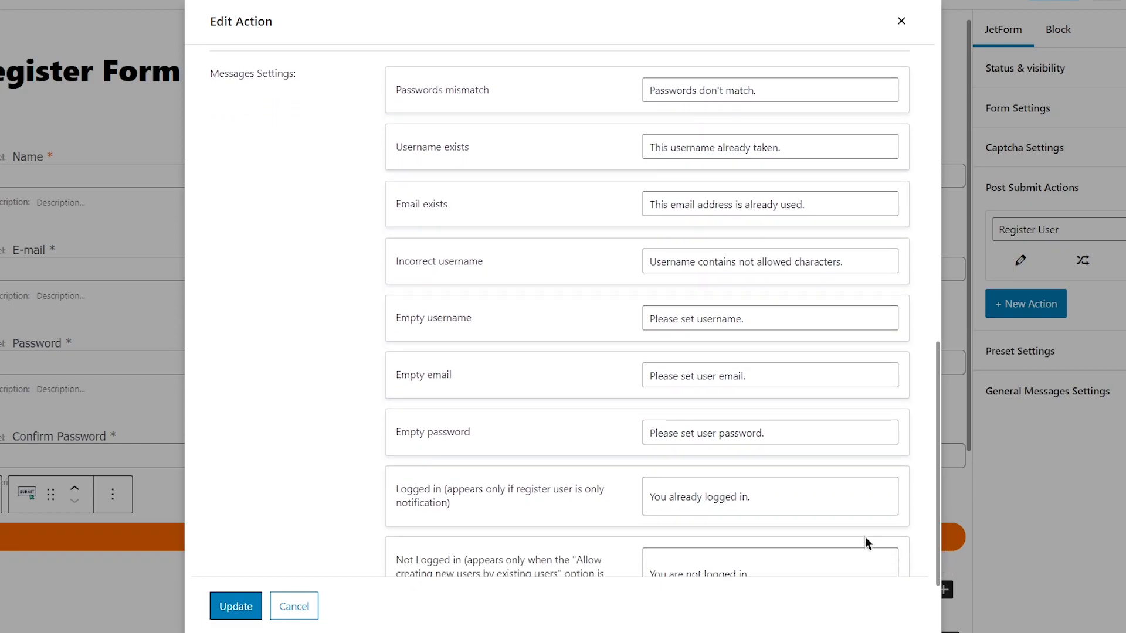
pyautogui.click(238, 606)
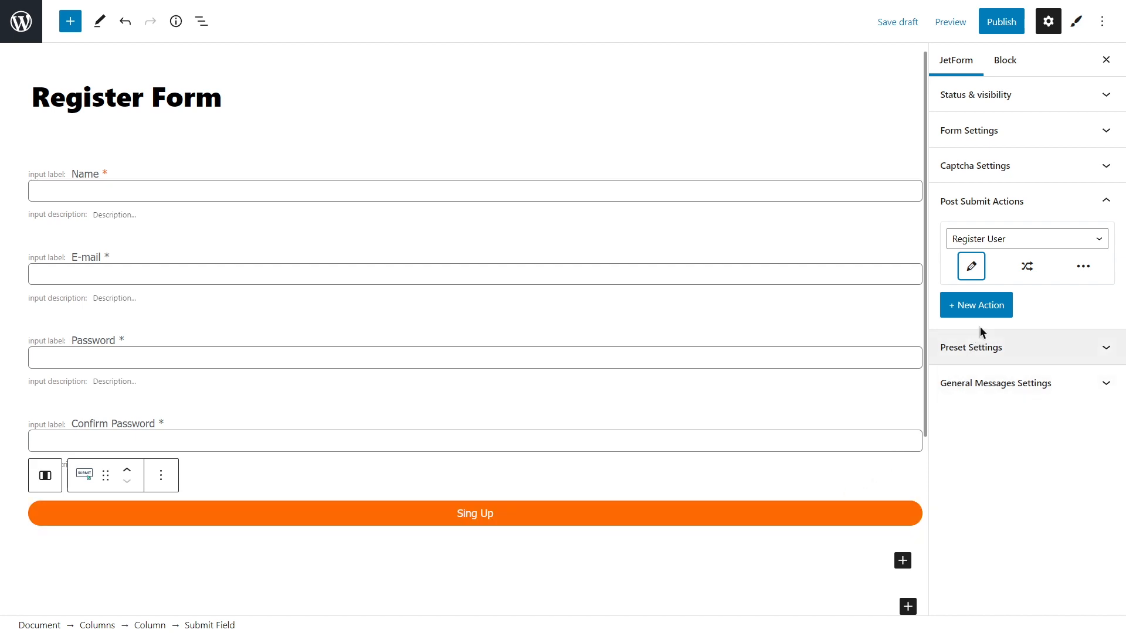
pyautogui.click(988, 310)
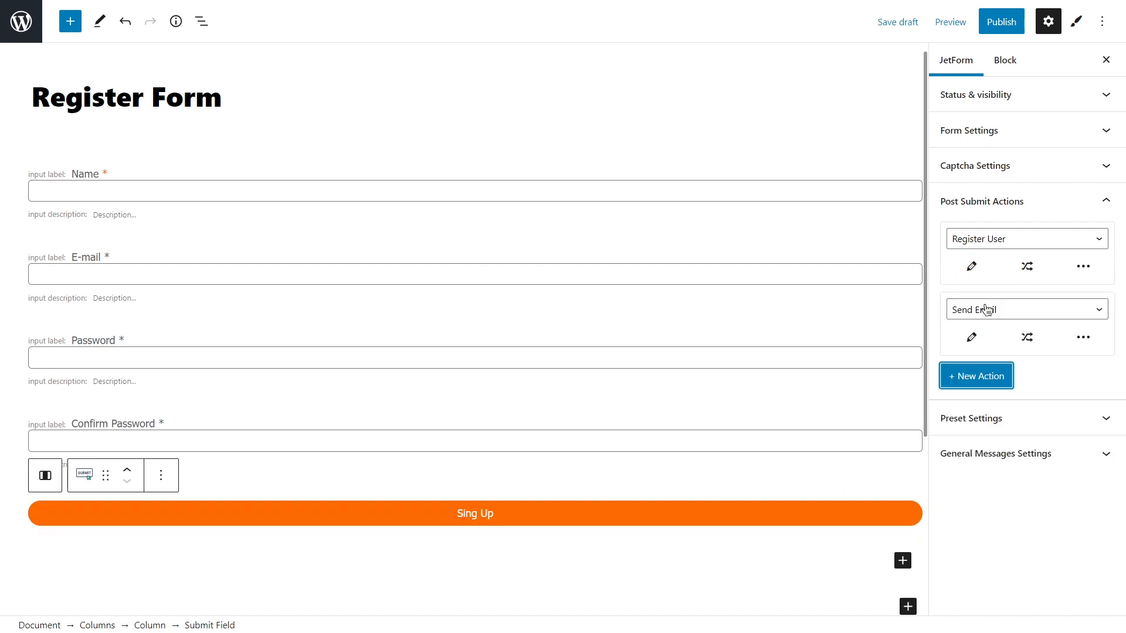
# Send the email to the address submitted in the form's E-mail field.
pyautogui.click(973, 339)
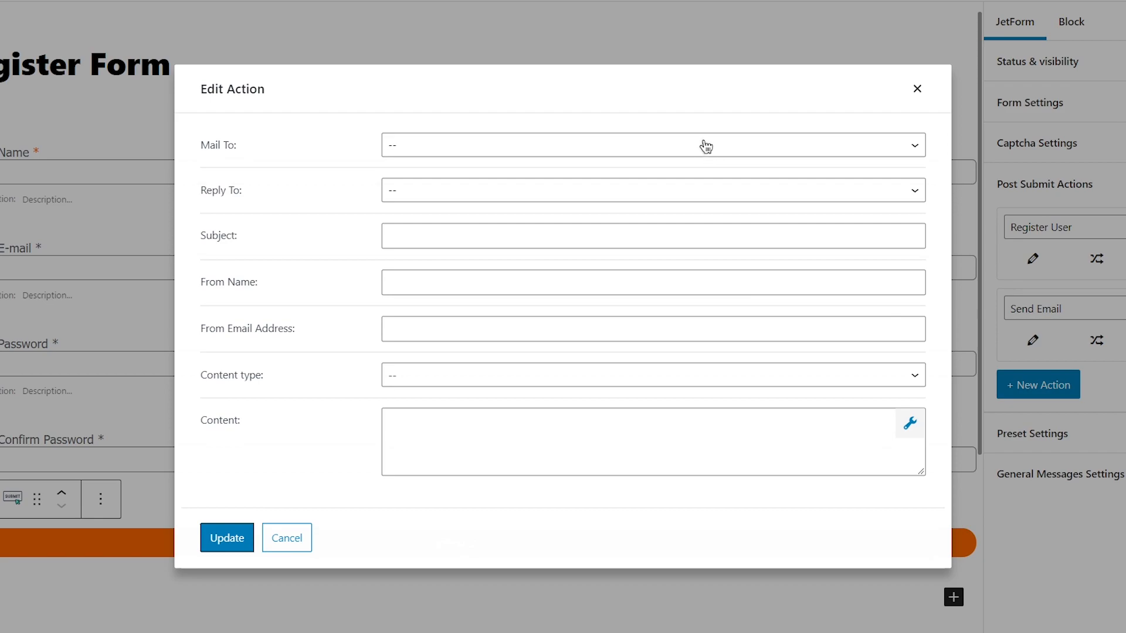
pyautogui.click(706, 147)
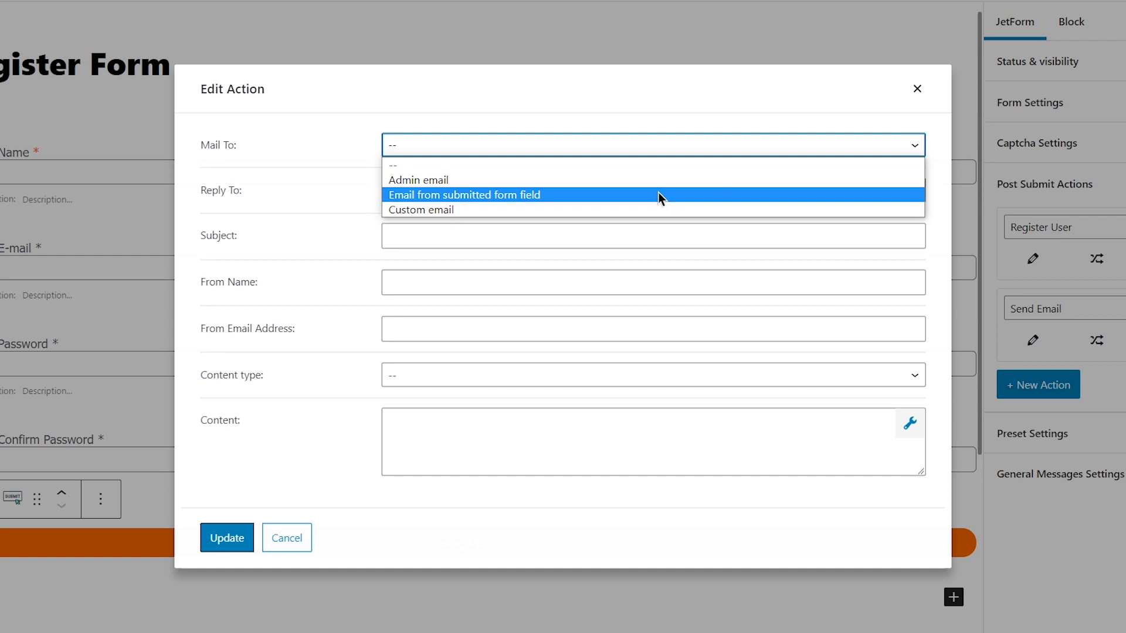
pyautogui.click(618, 194)
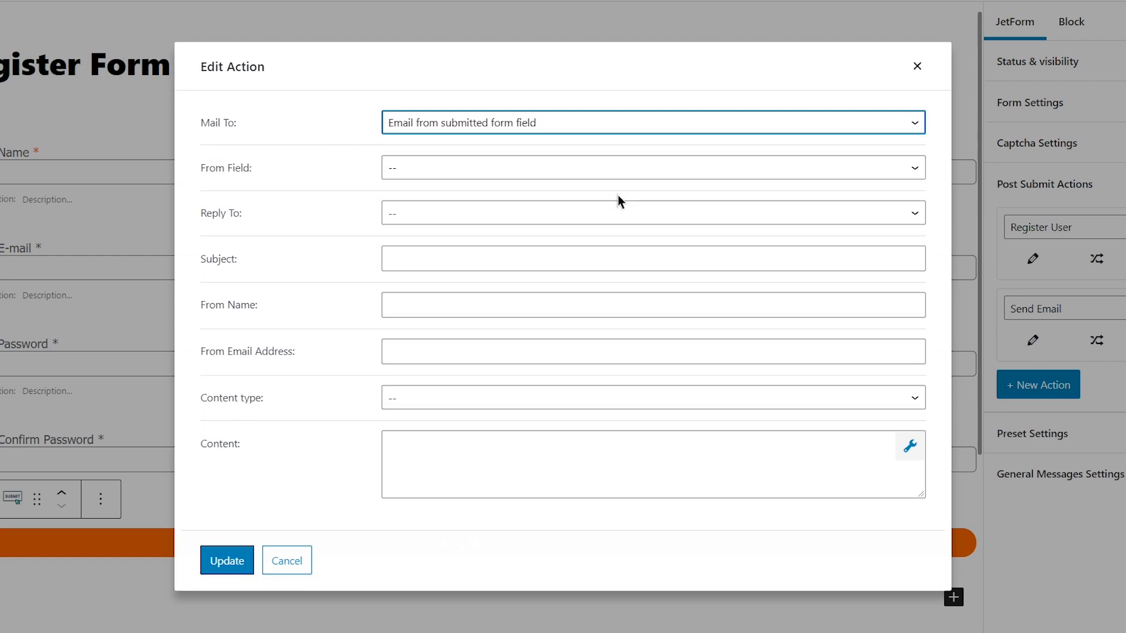
pyautogui.click(586, 171)
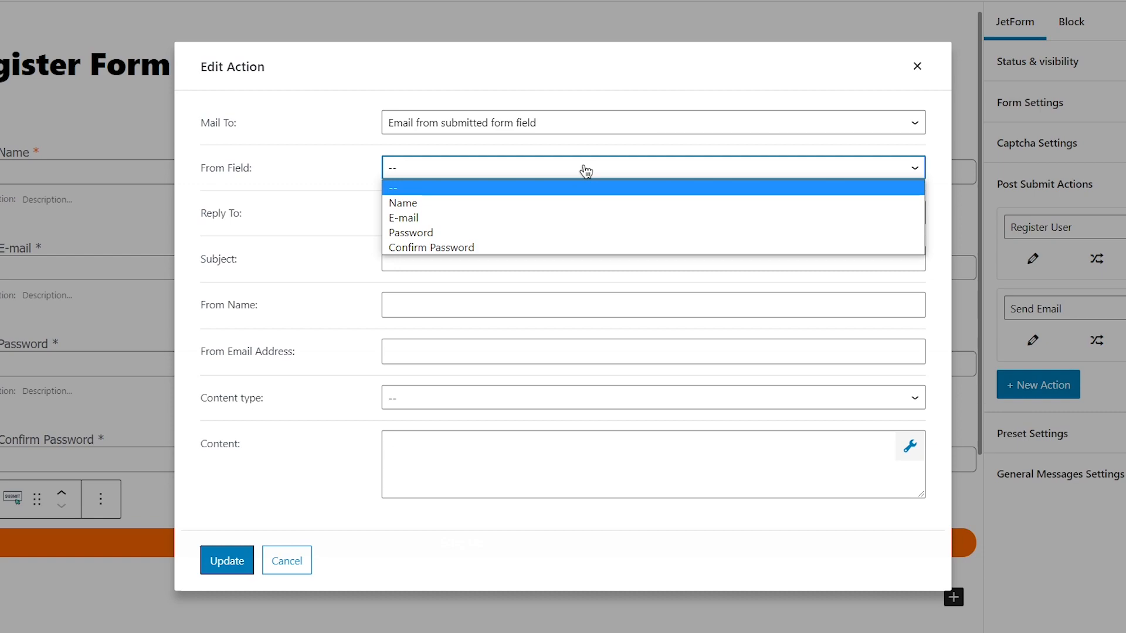
pyautogui.click(563, 218)
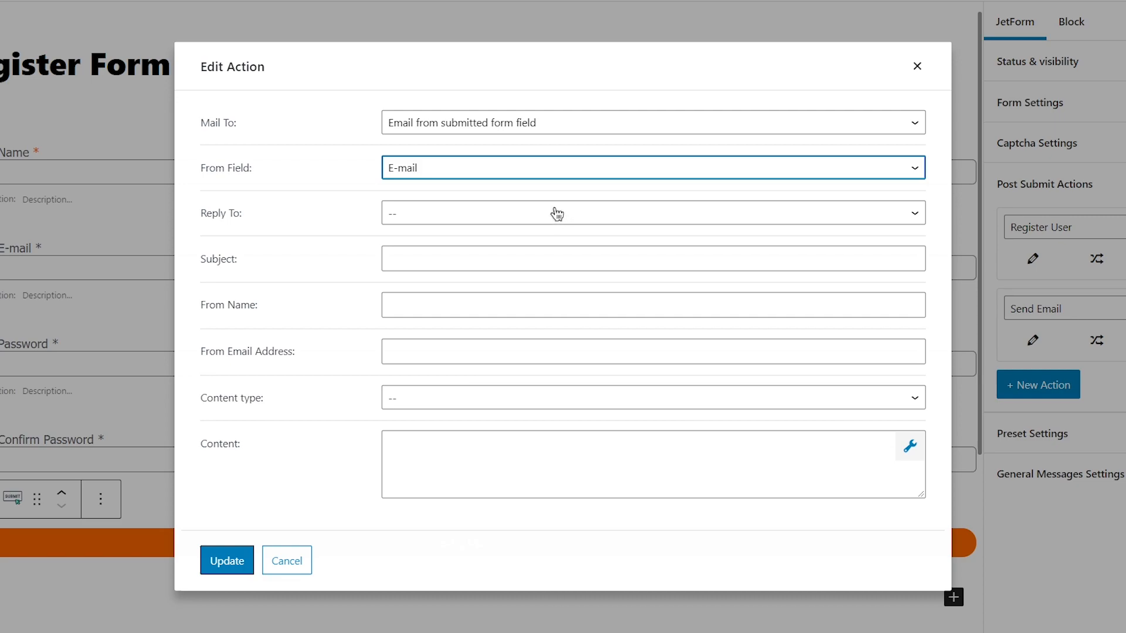
# Use a custom reply-to address and set the subject to 'Confirmation email'.
pyautogui.click(557, 214)
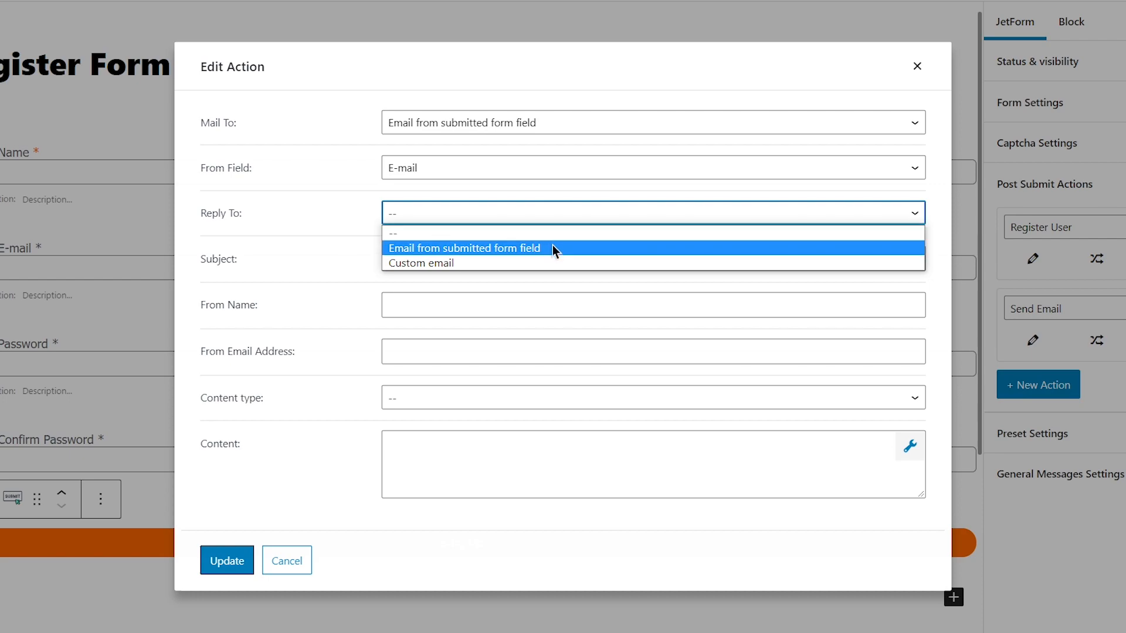
pyautogui.click(552, 262)
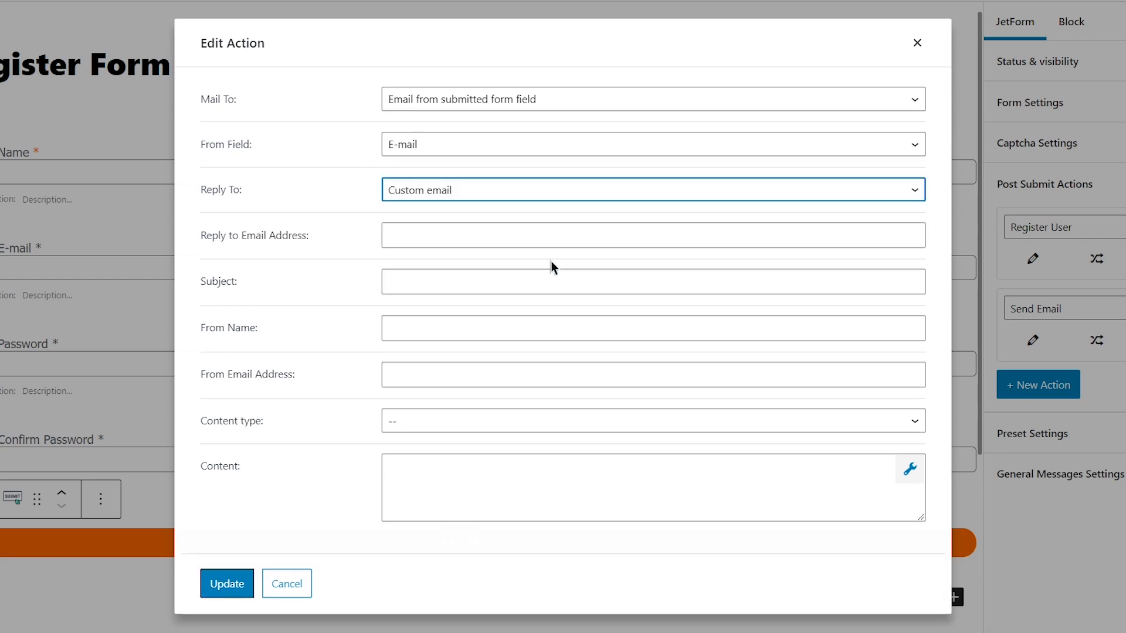
pyautogui.click(511, 233)
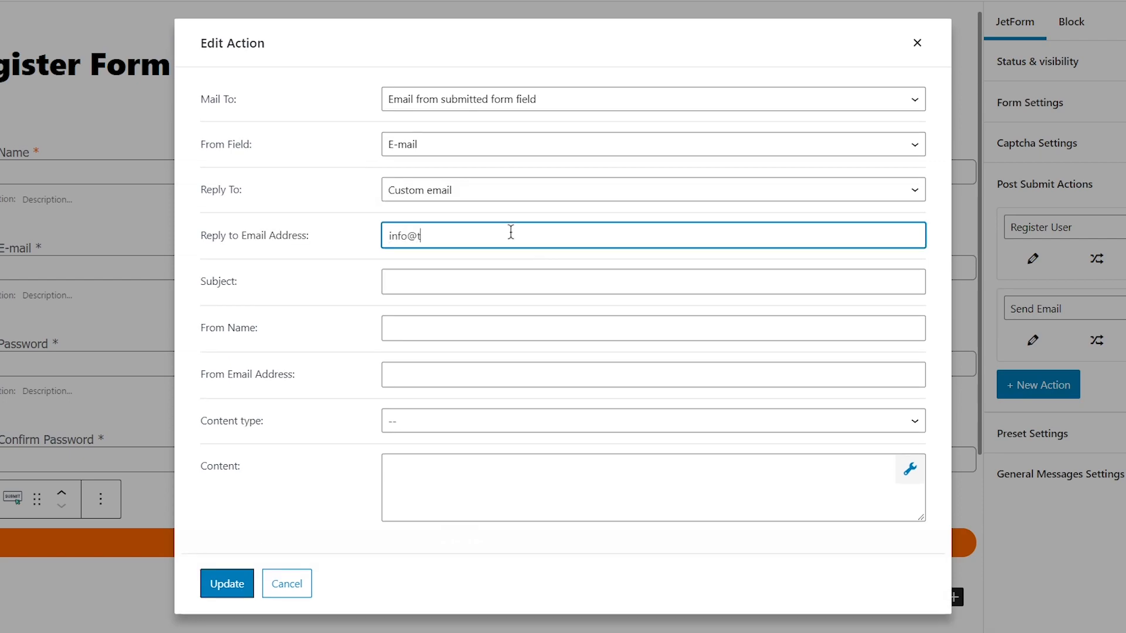
pyautogui.click(485, 280)
pyautogui.write('Confir')
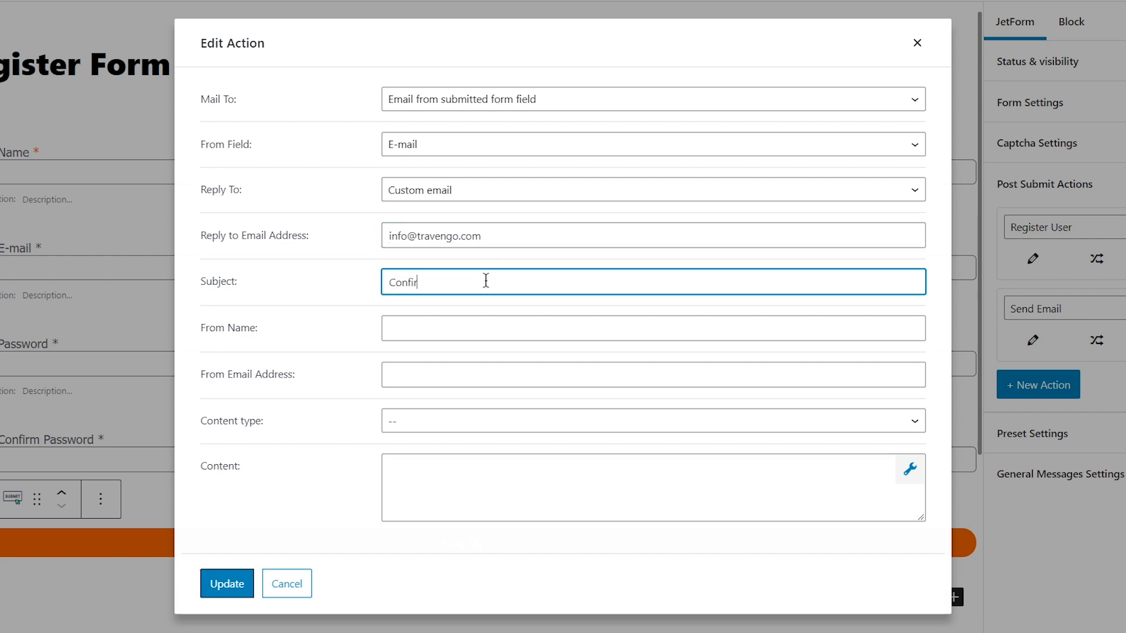
pyautogui.write('mation email')
# Set the sender name to Travengo and enter the sender e-mail address.
pyautogui.click(448, 328)
pyautogui.write('Travengo')
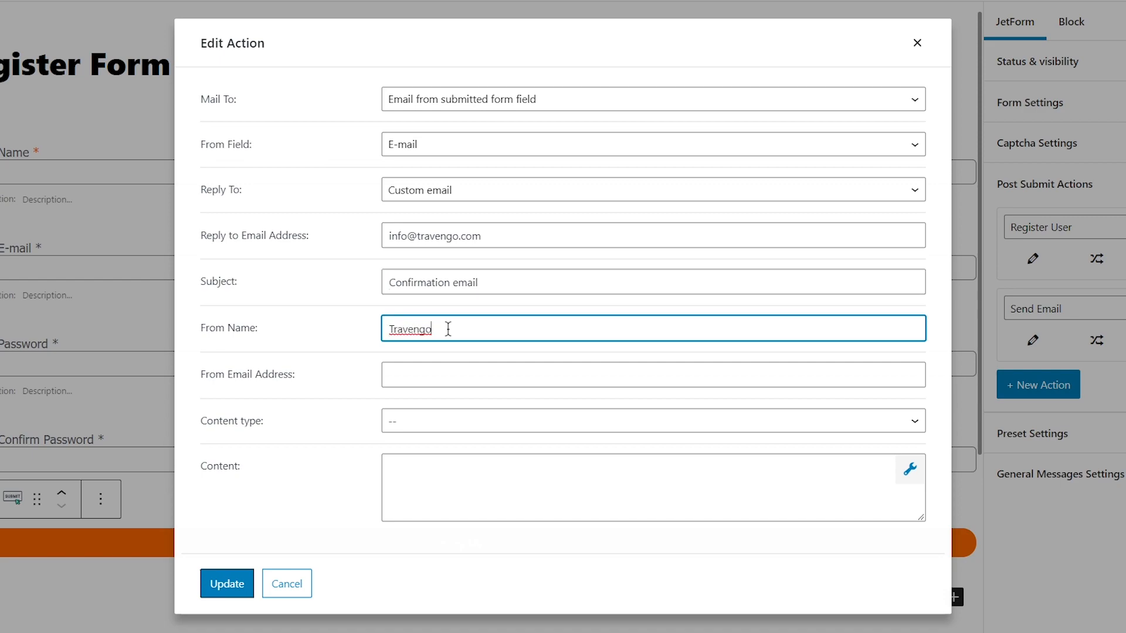
pyautogui.click(453, 370)
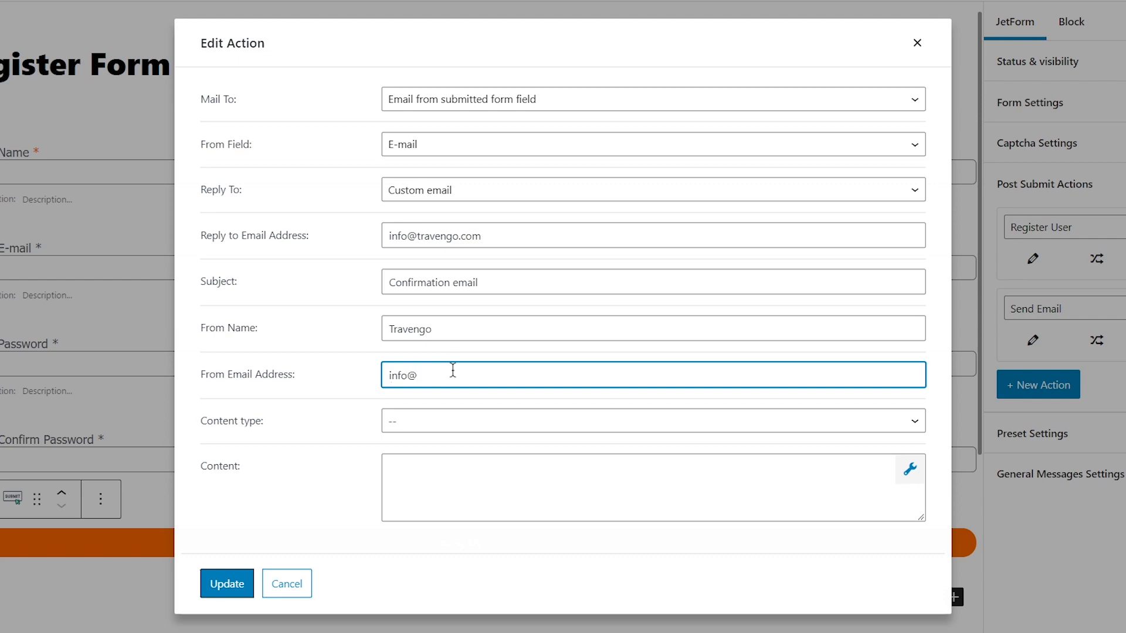
# Make the content Plain text 'Dear customer, thank you for registration!' and save the action.
pyautogui.click(478, 421)
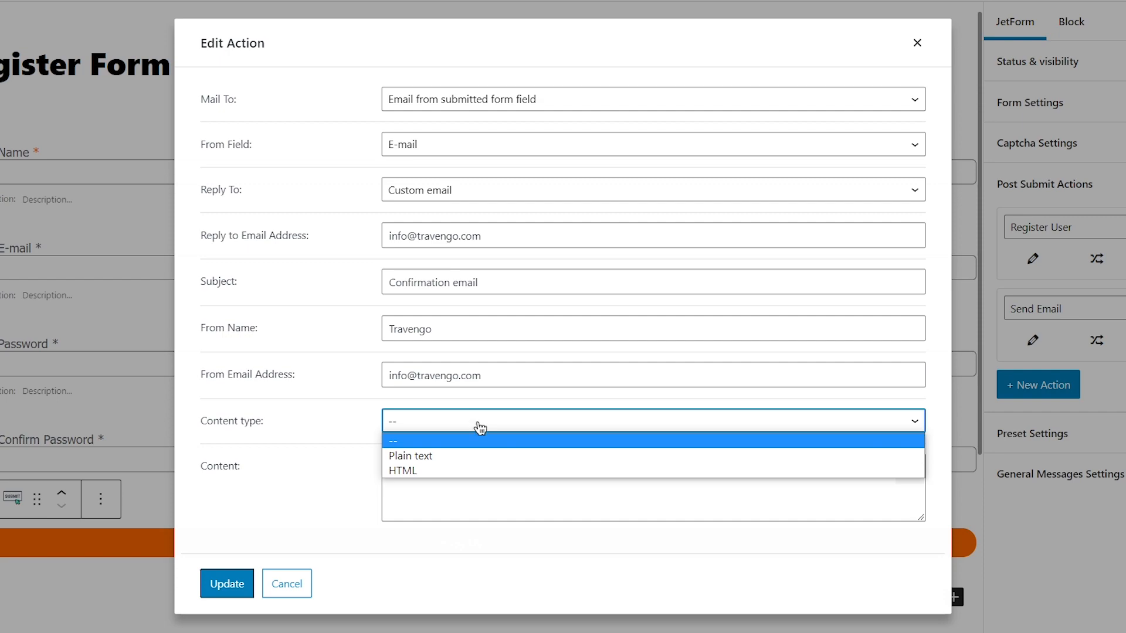
pyautogui.click(487, 456)
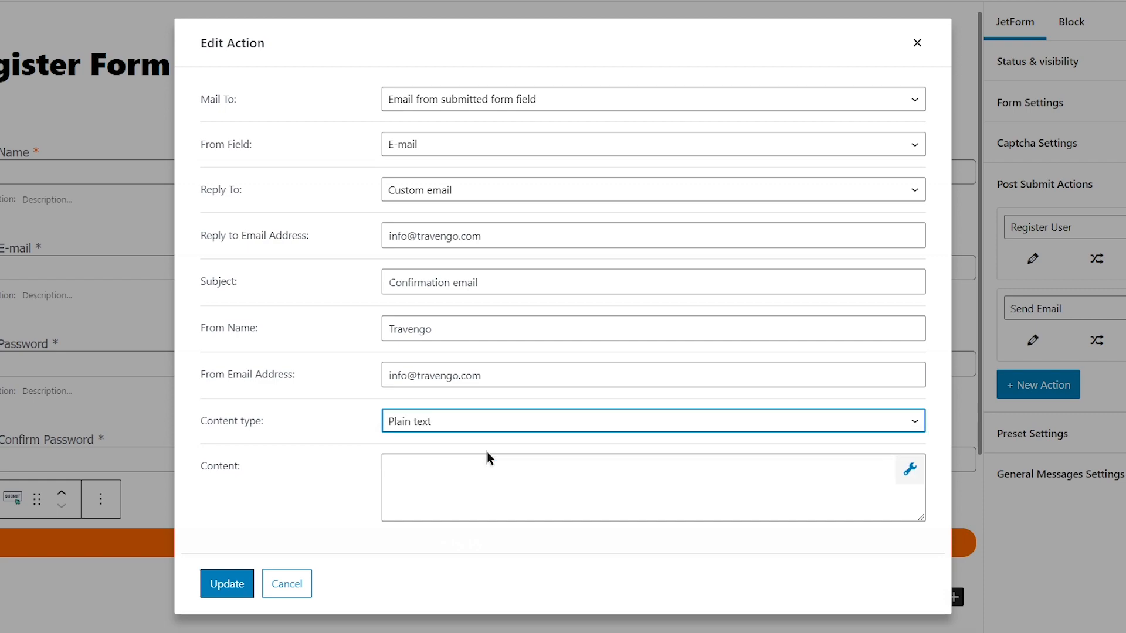
pyautogui.click(448, 472)
pyautogui.write('Dear customer, thank you for regis')
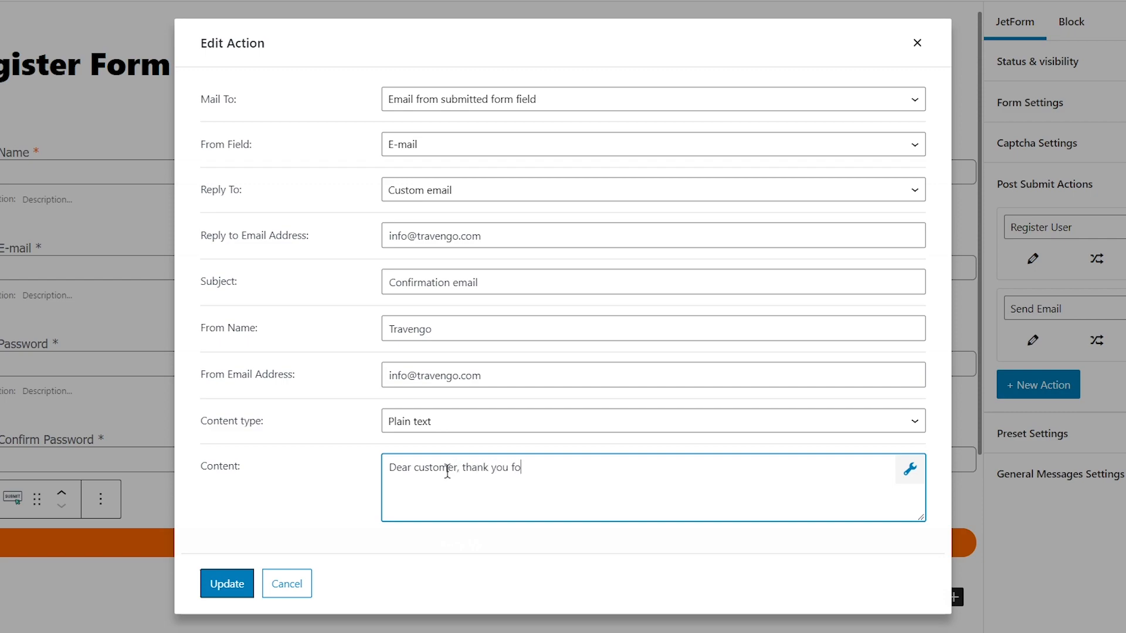
pyautogui.write('tration!')
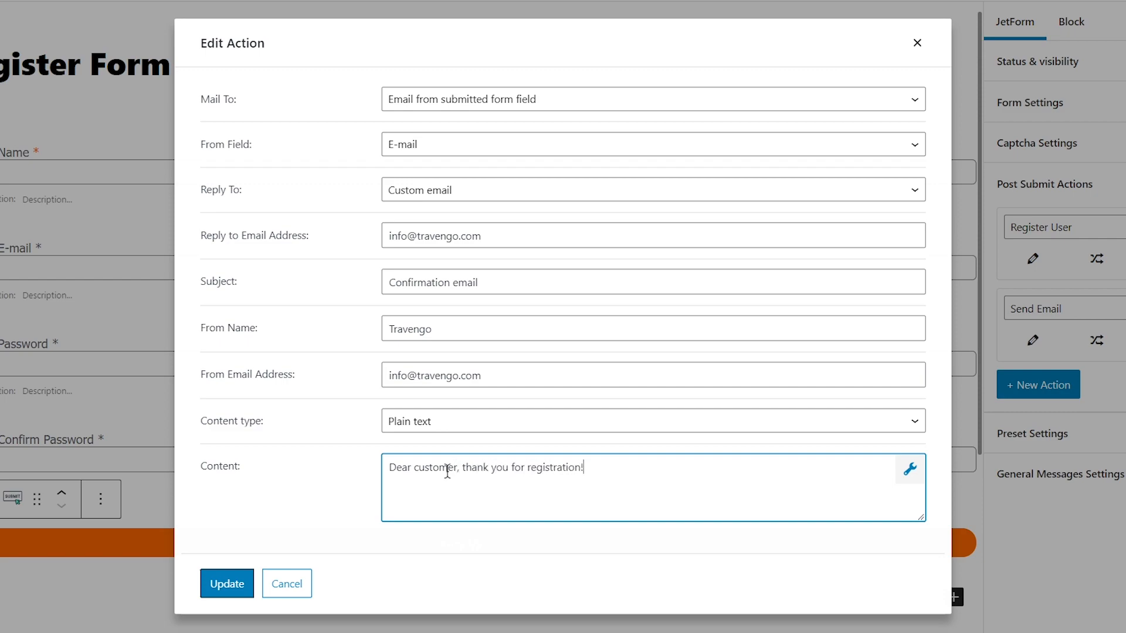
pyautogui.click(227, 584)
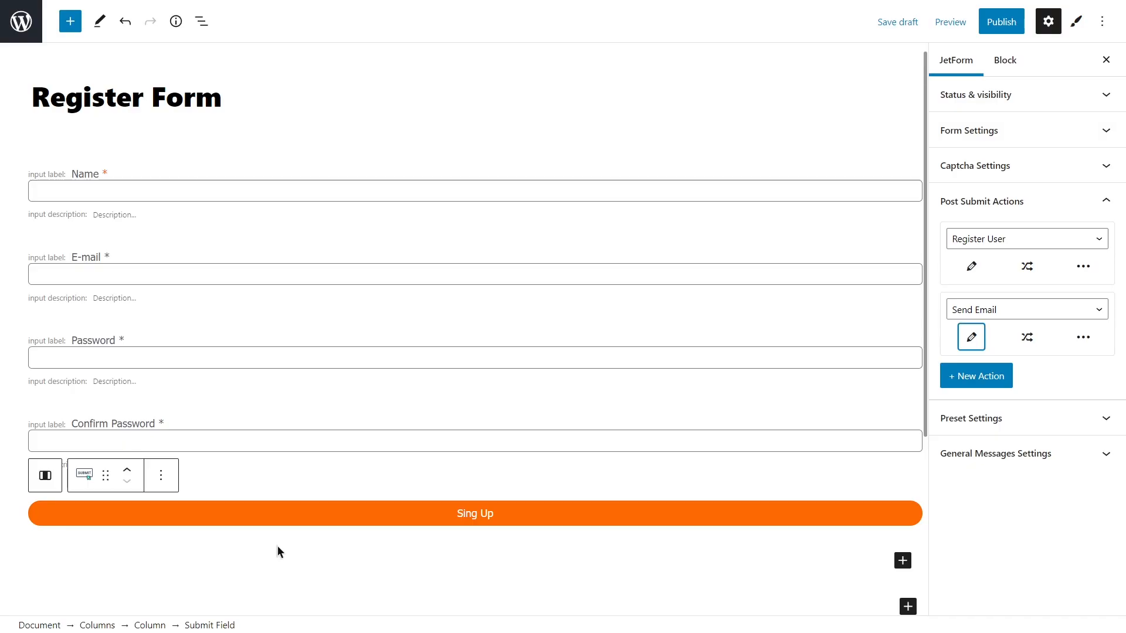
# Add a third post-submit action of type Redirect to Page.
pyautogui.click(977, 376)
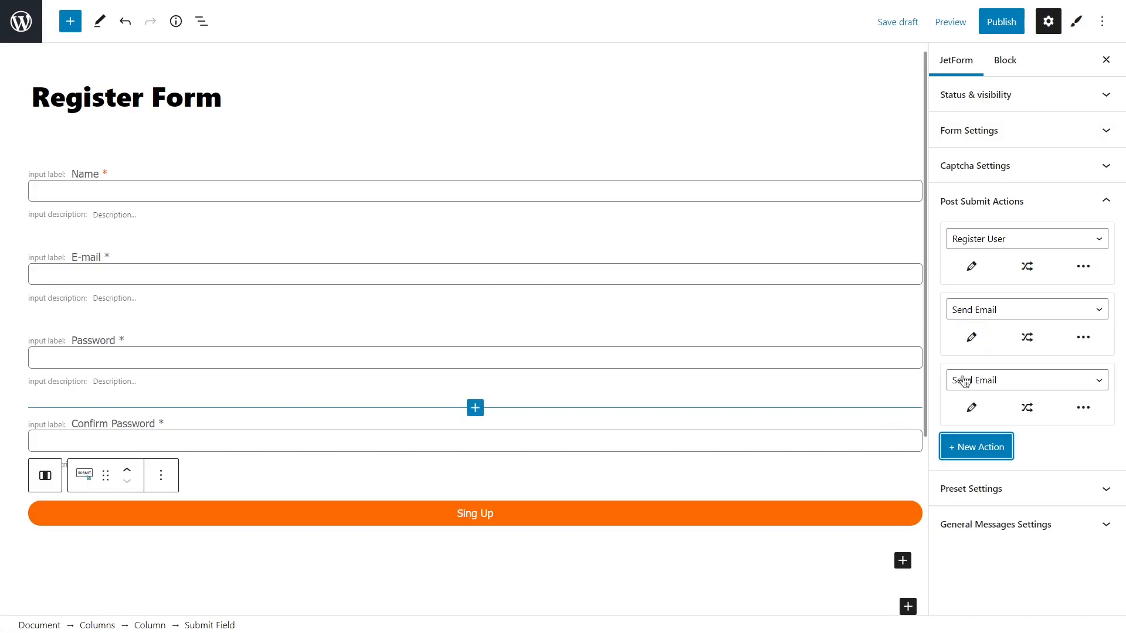
pyautogui.click(1020, 380)
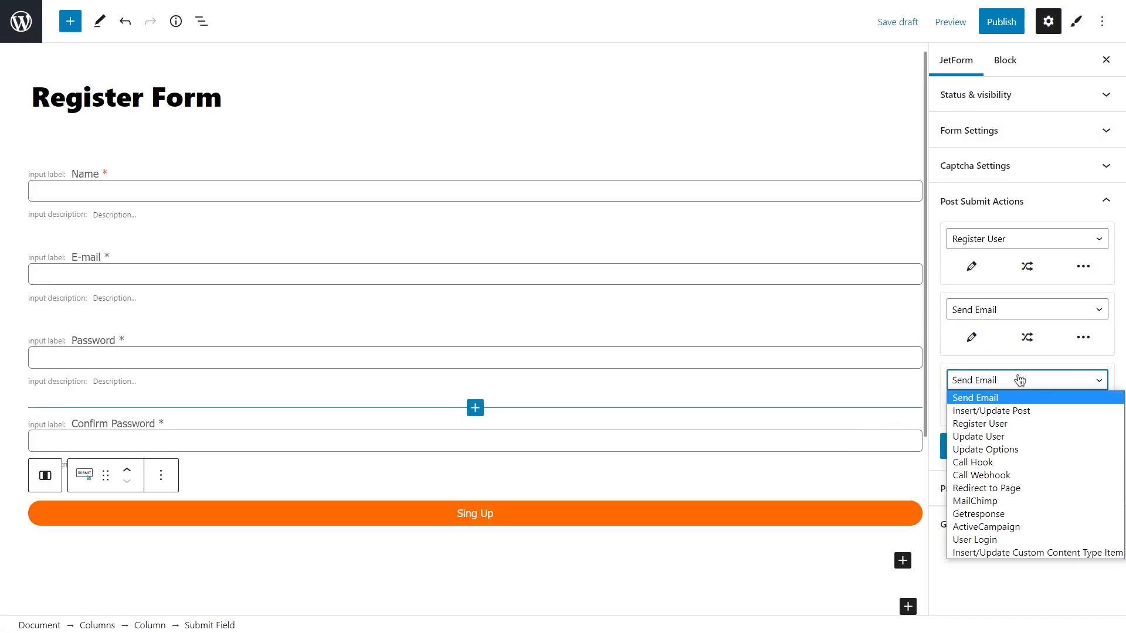
pyautogui.click(1030, 487)
pyautogui.click(971, 407)
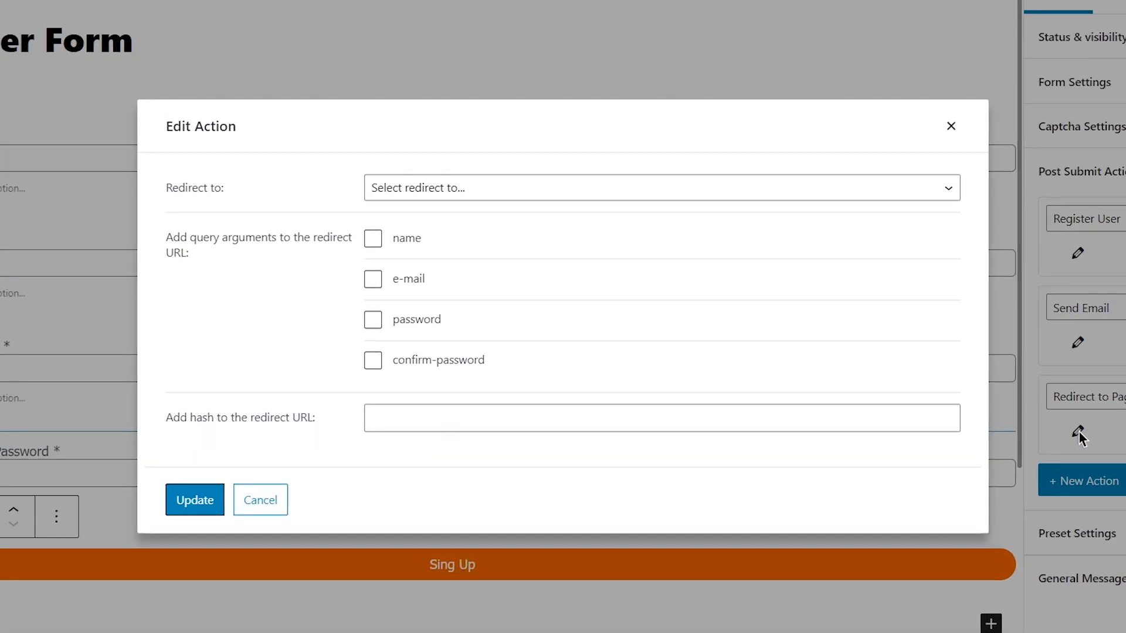
# Set the redirect to the static My Account Page and close the action settings.
pyautogui.click(649, 188)
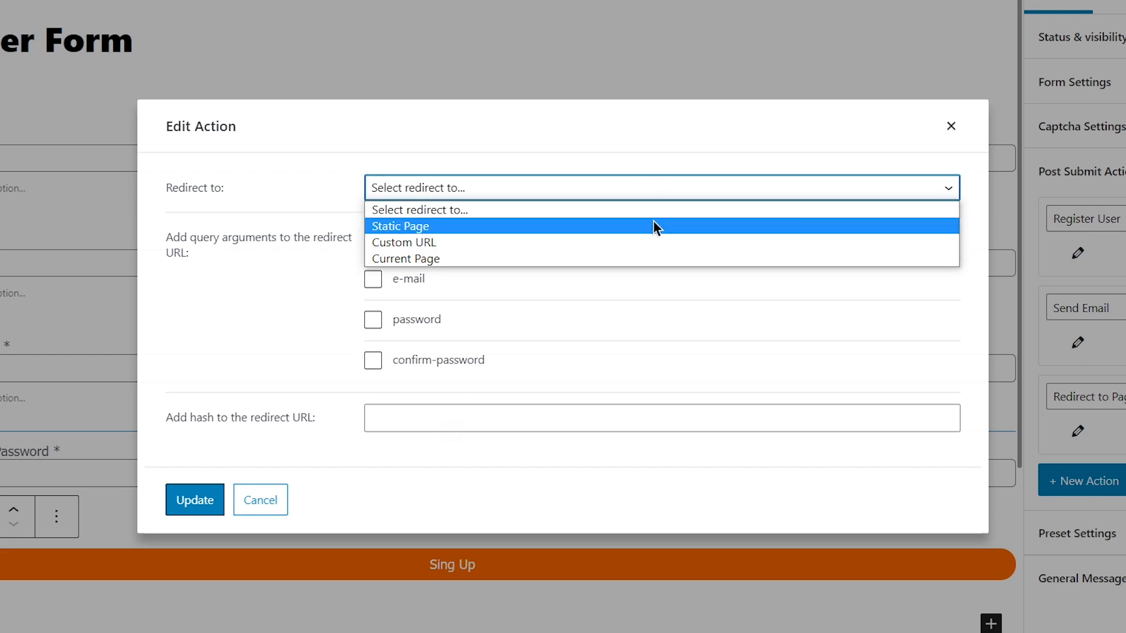
pyautogui.click(653, 224)
pyautogui.click(650, 212)
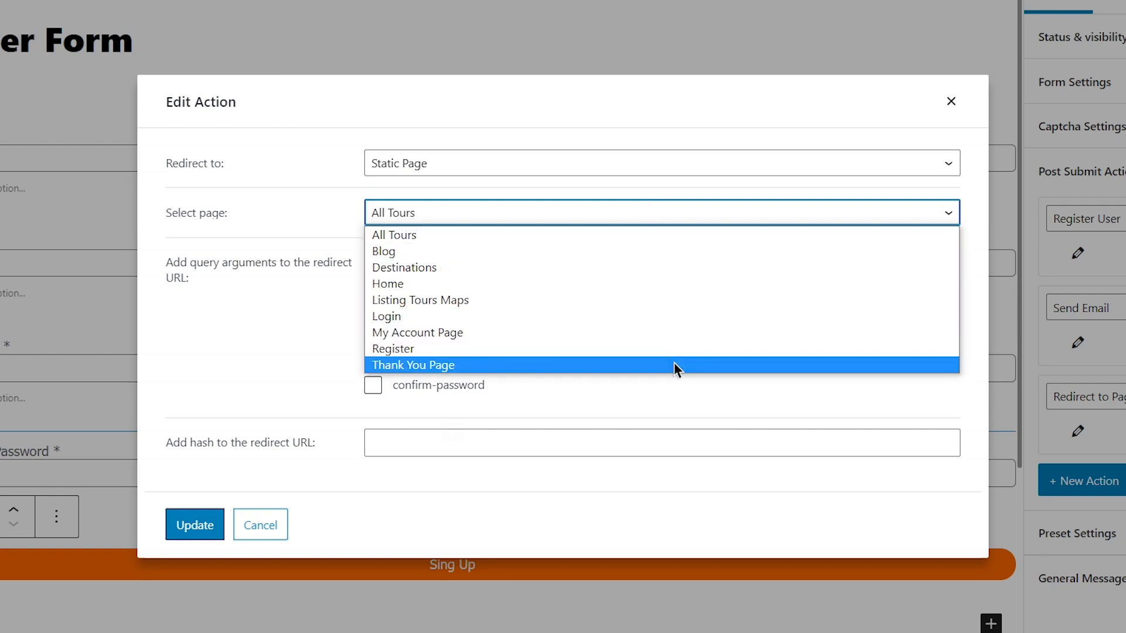
pyautogui.click(621, 210)
pyautogui.click(622, 164)
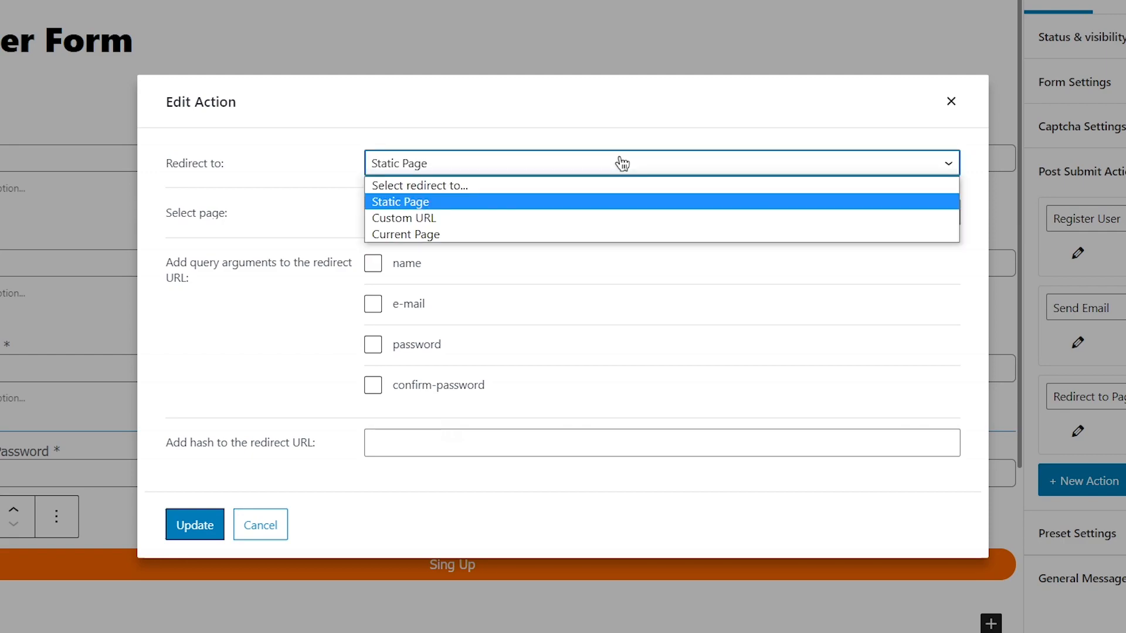
pyautogui.click(626, 219)
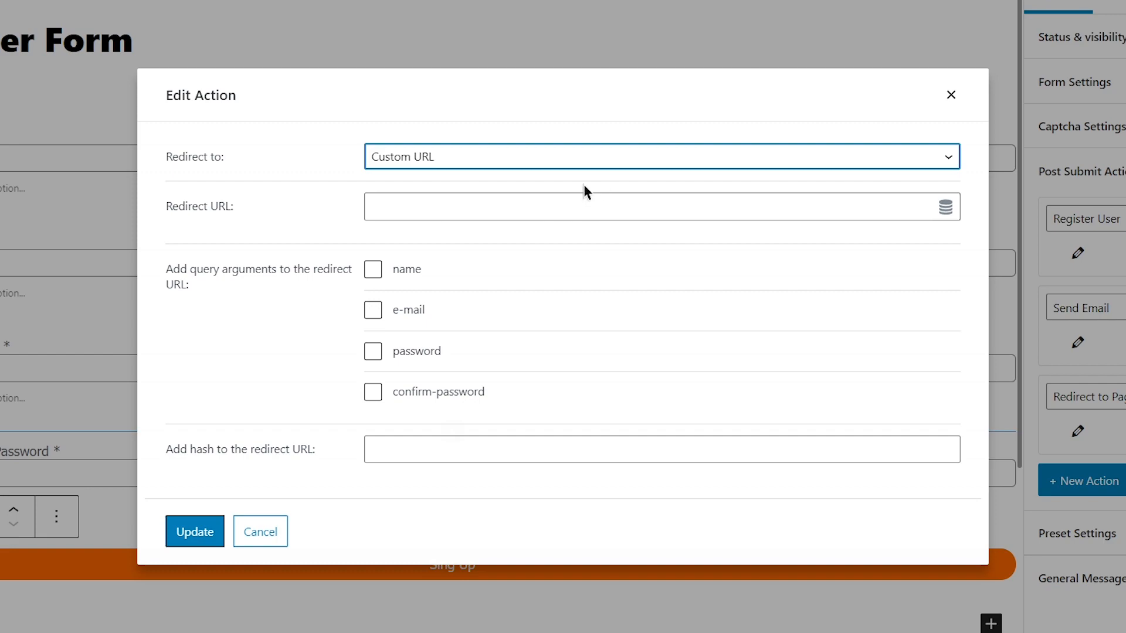
pyautogui.click(559, 158)
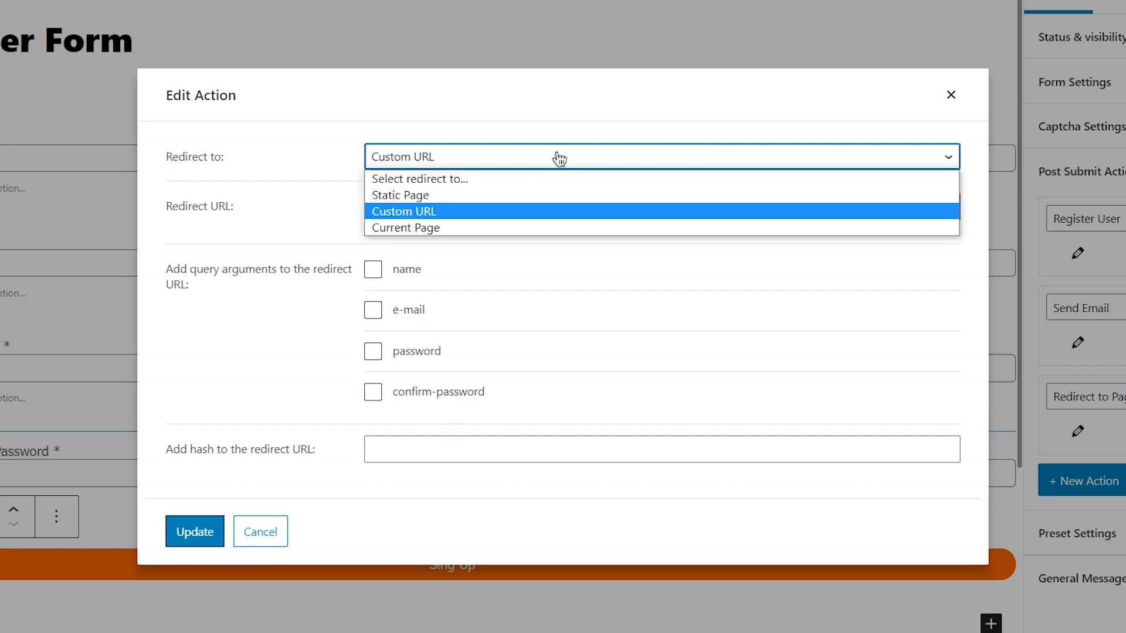
pyautogui.click(575, 228)
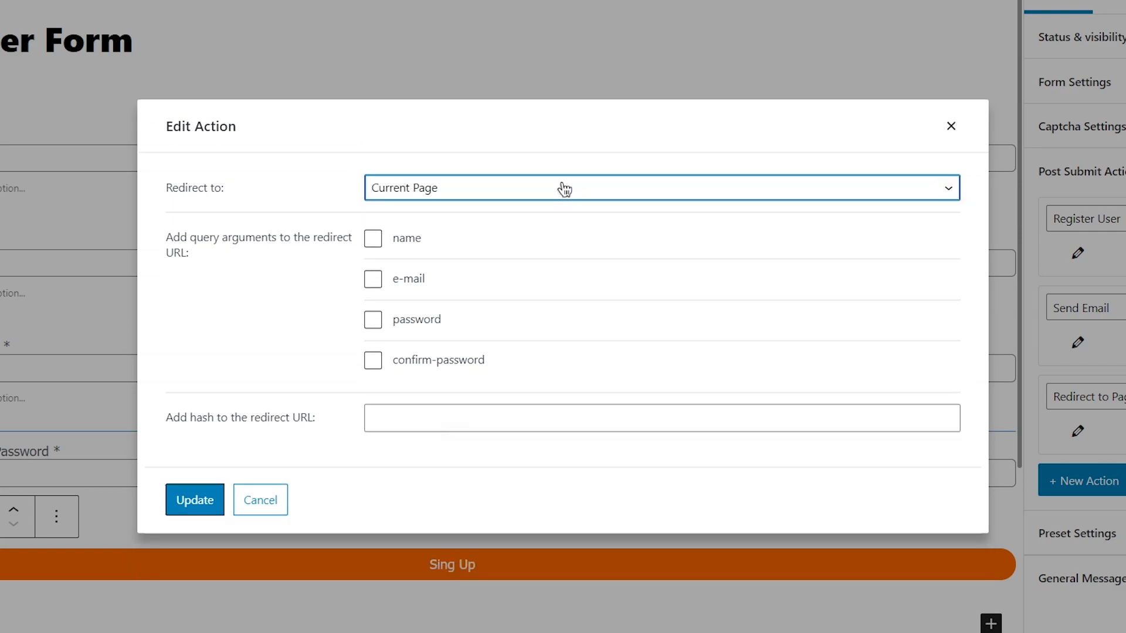
pyautogui.click(564, 189)
pyautogui.click(569, 222)
pyautogui.click(566, 213)
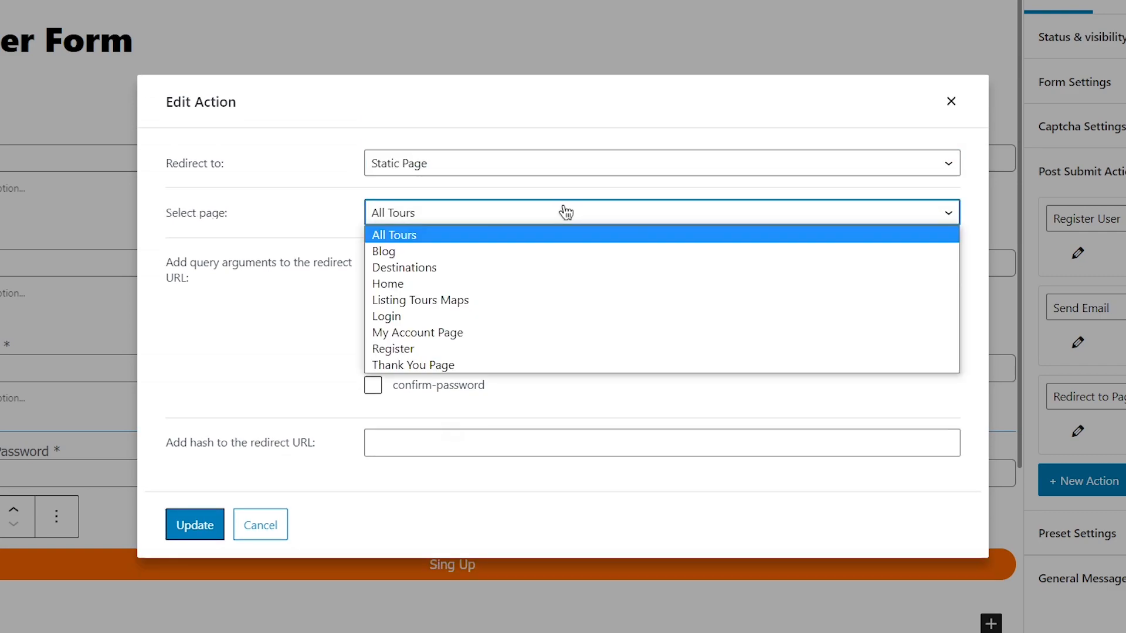
pyautogui.click(571, 332)
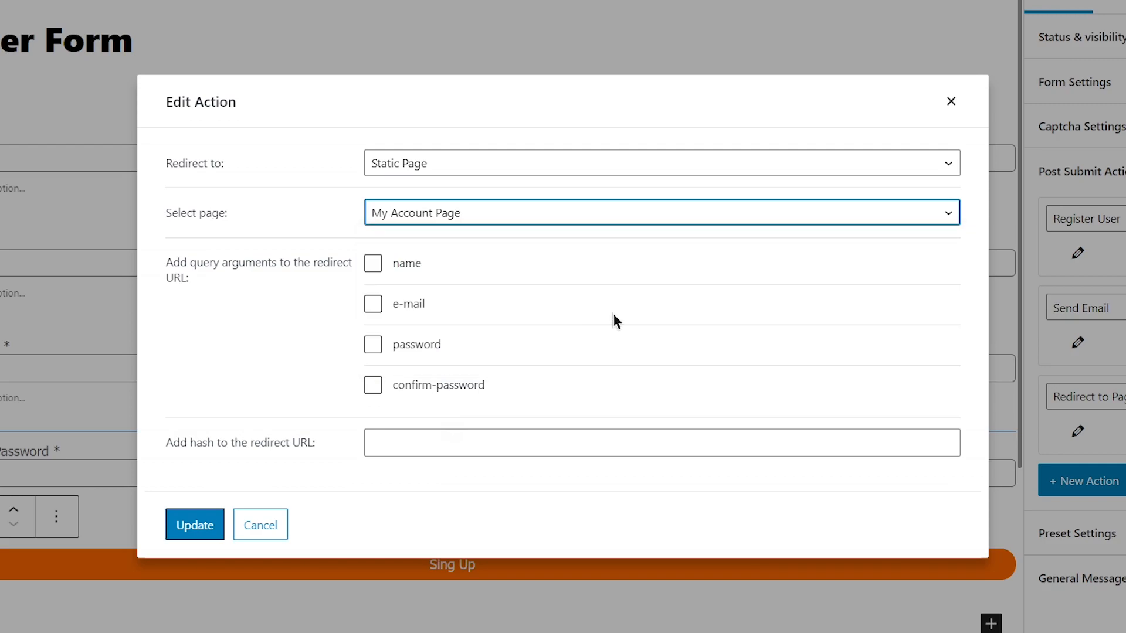
pyautogui.click(952, 101)
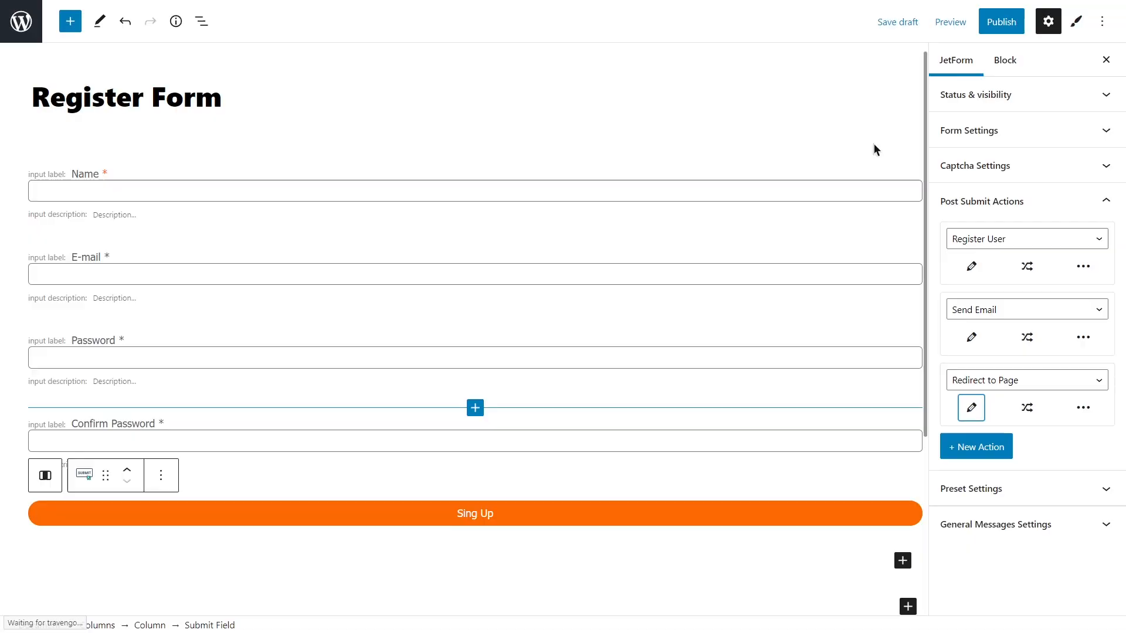
pyautogui.click(1021, 202)
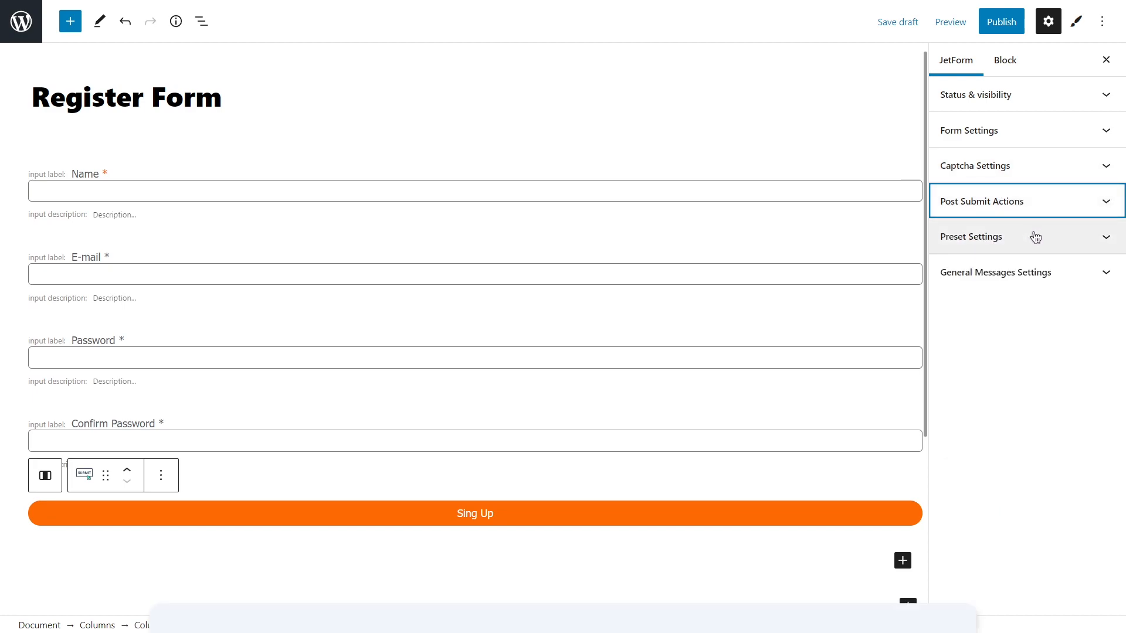
# Toggle the global form preset on and back off, then expand General Messages Settings.
pyautogui.click(1035, 237)
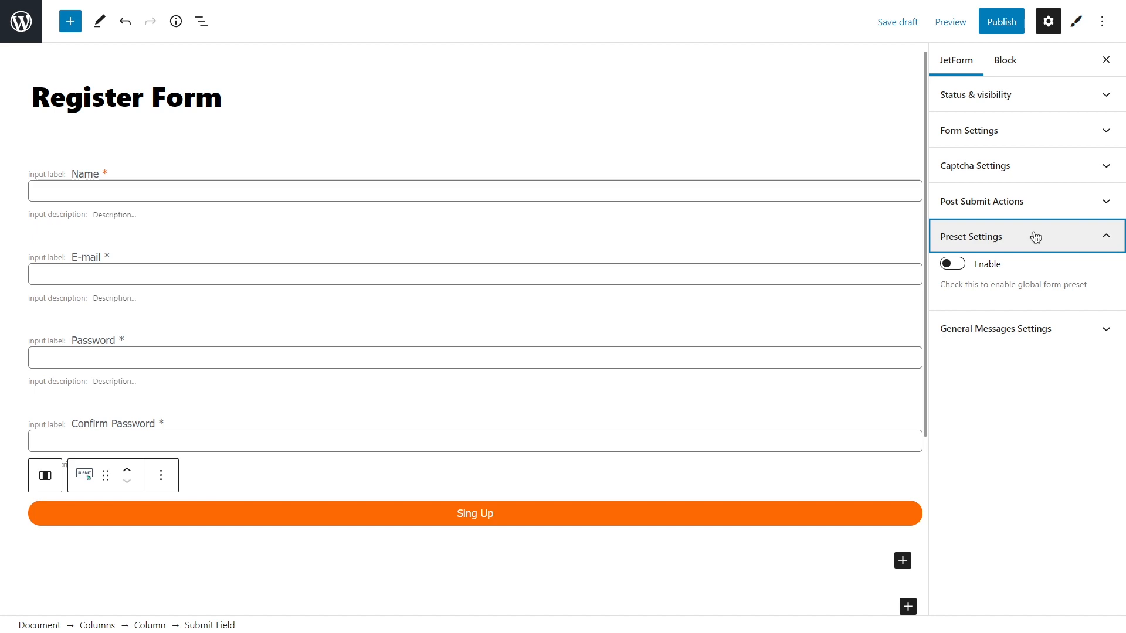
pyautogui.click(956, 265)
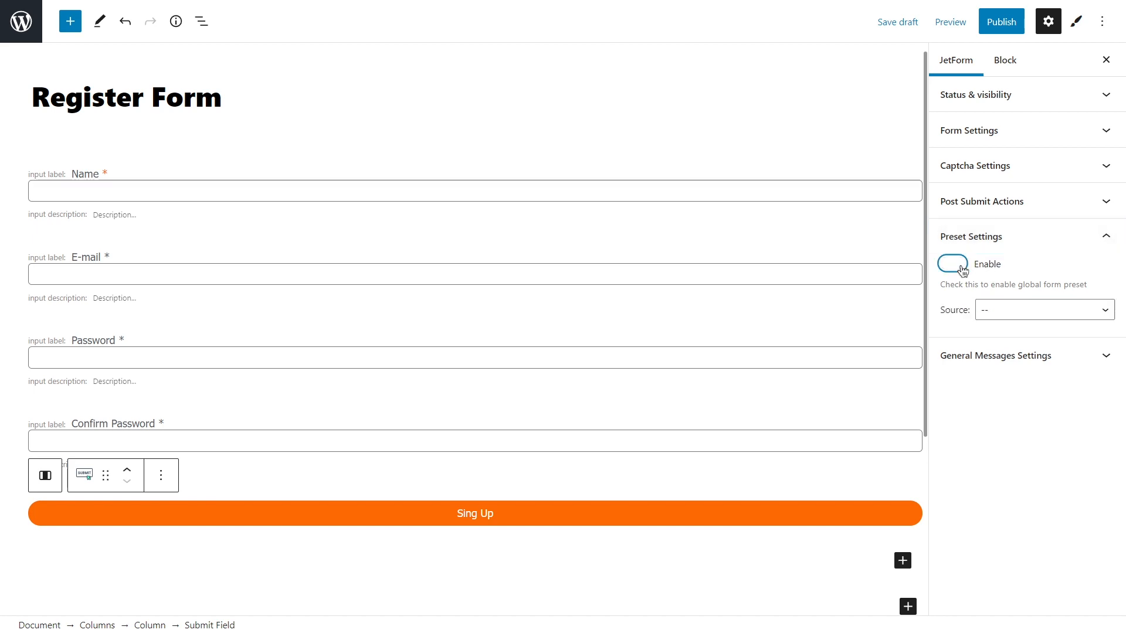
pyautogui.click(1015, 309)
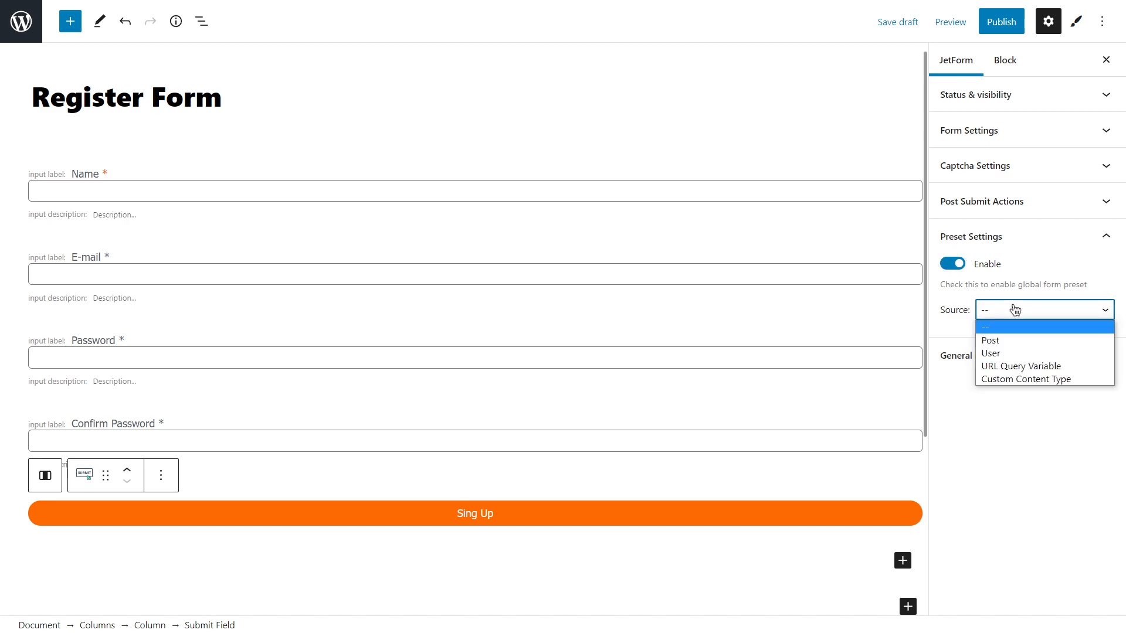
pyautogui.click(1015, 310)
pyautogui.click(954, 265)
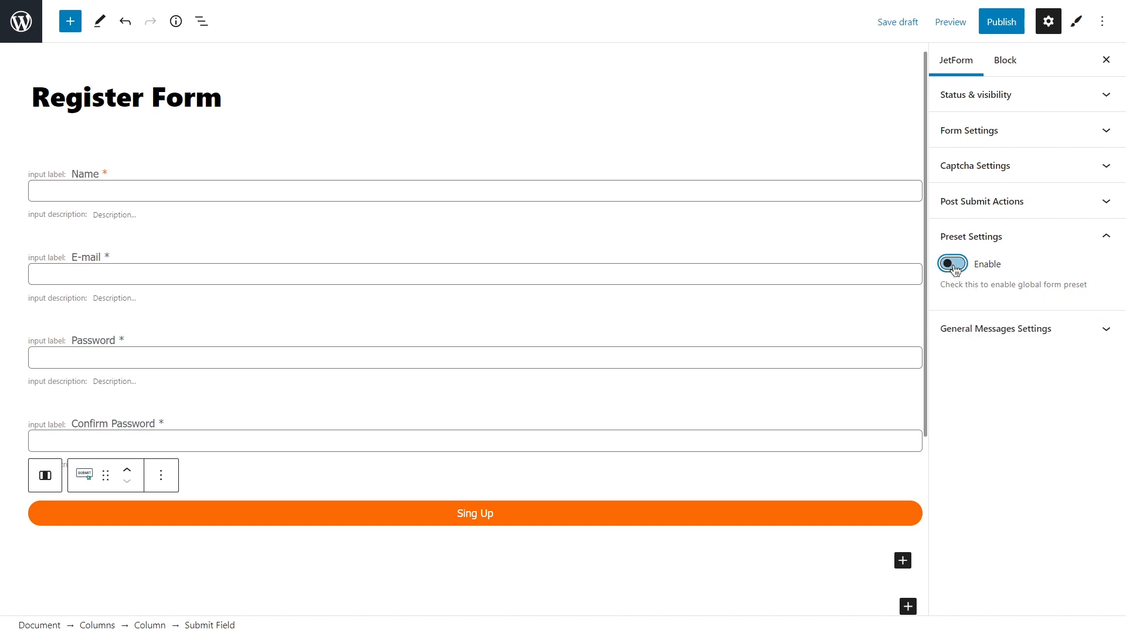
pyautogui.click(1063, 329)
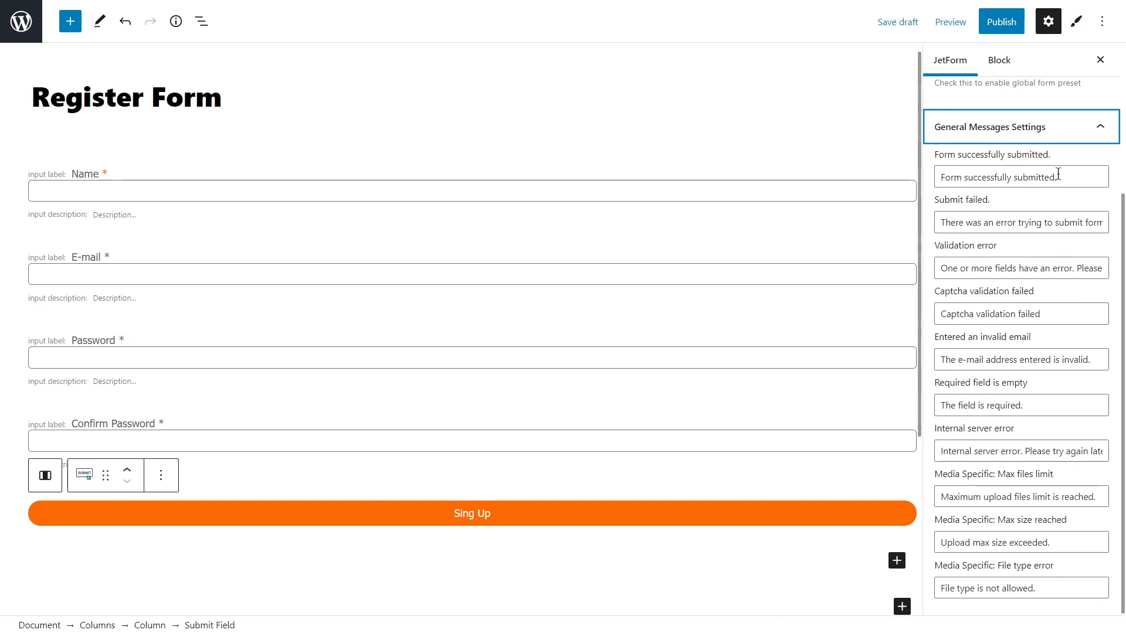
# Replace the success message with 'Congratulations, your account has been successfully created!' and publish.
pyautogui.moveTo(1058, 173); pyautogui.dragTo(941, 174)
pyautogui.write('Congratulations, your account has been s')
pyautogui.write('uccessfully created!')
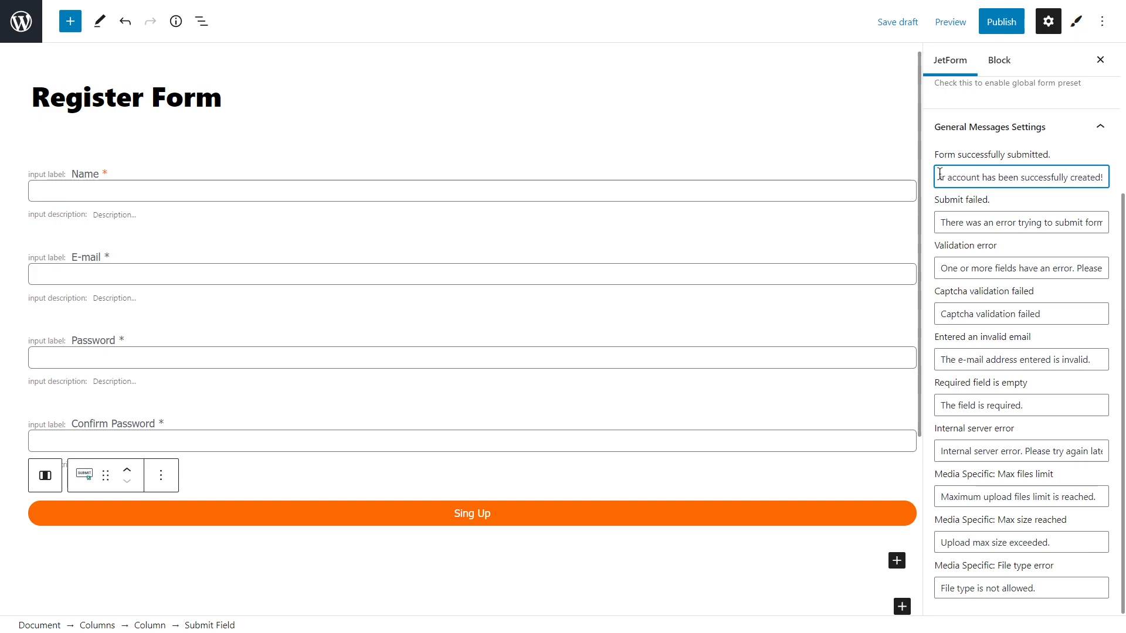
pyautogui.click(1008, 23)
pyautogui.click(1008, 23)
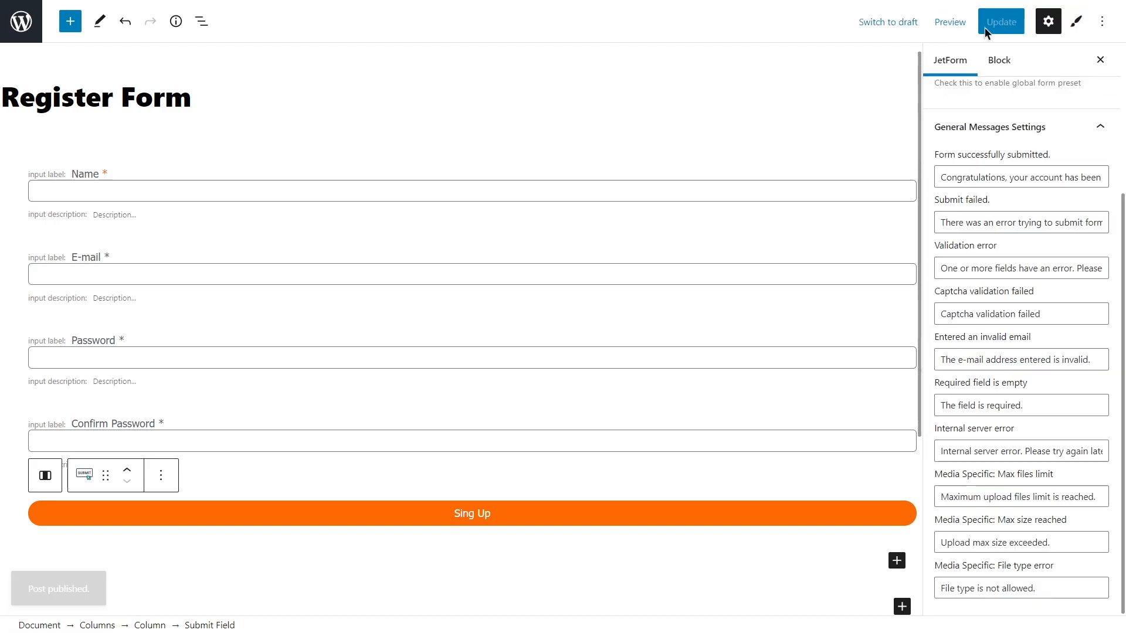
pyautogui.click(27, 29)
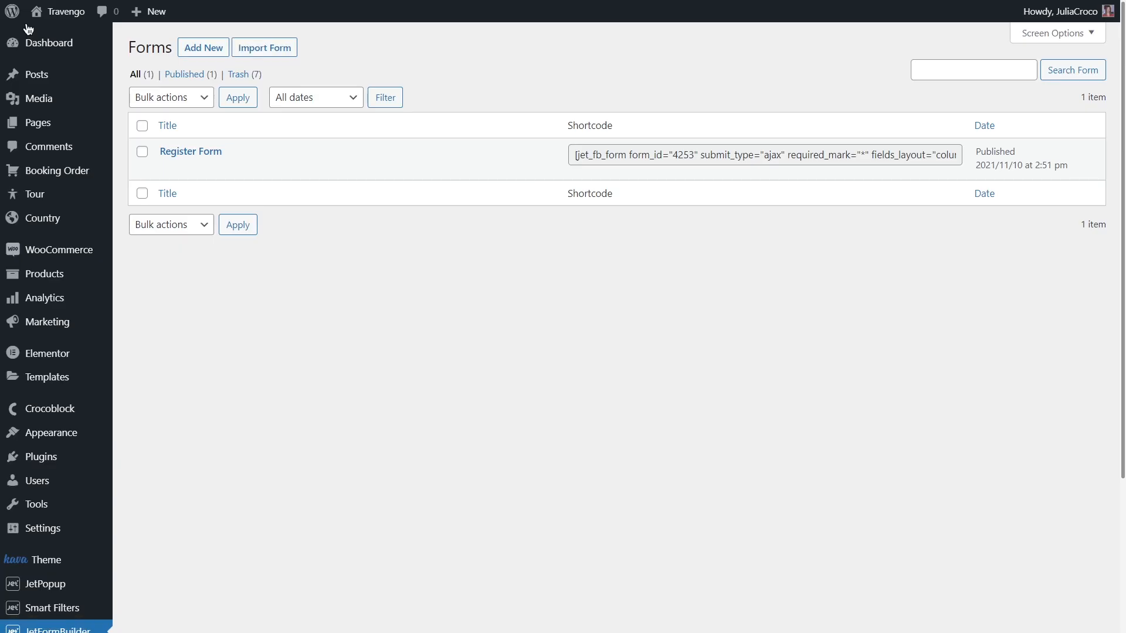
# Create a new page and insert a JetForm block showing the Register Form.
pyautogui.moveTo(60, 125)
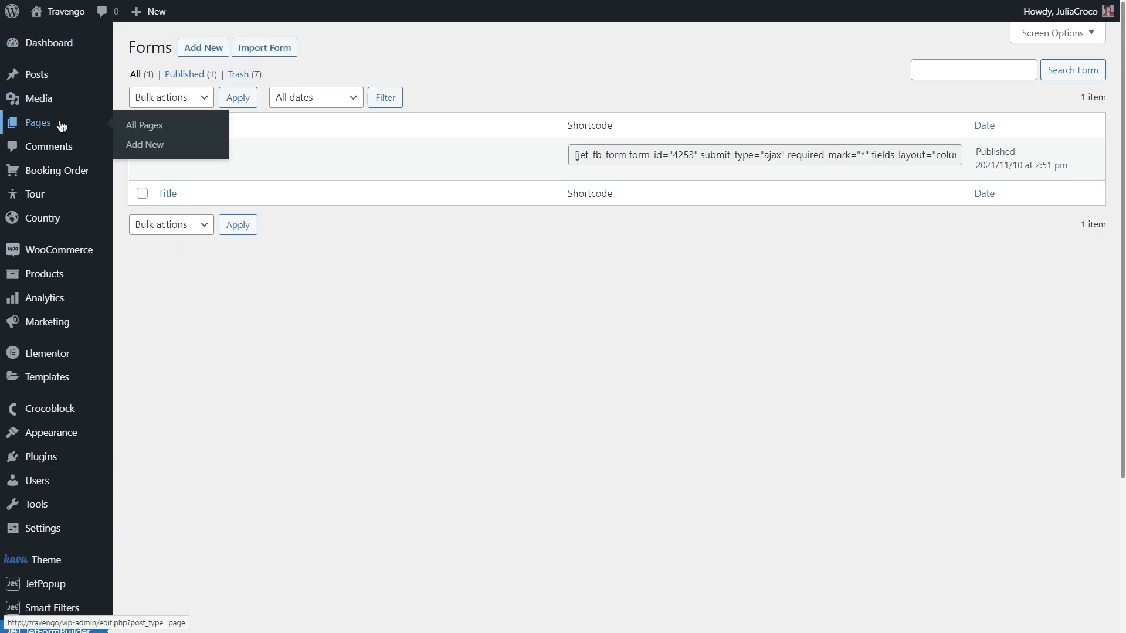
pyautogui.click(176, 145)
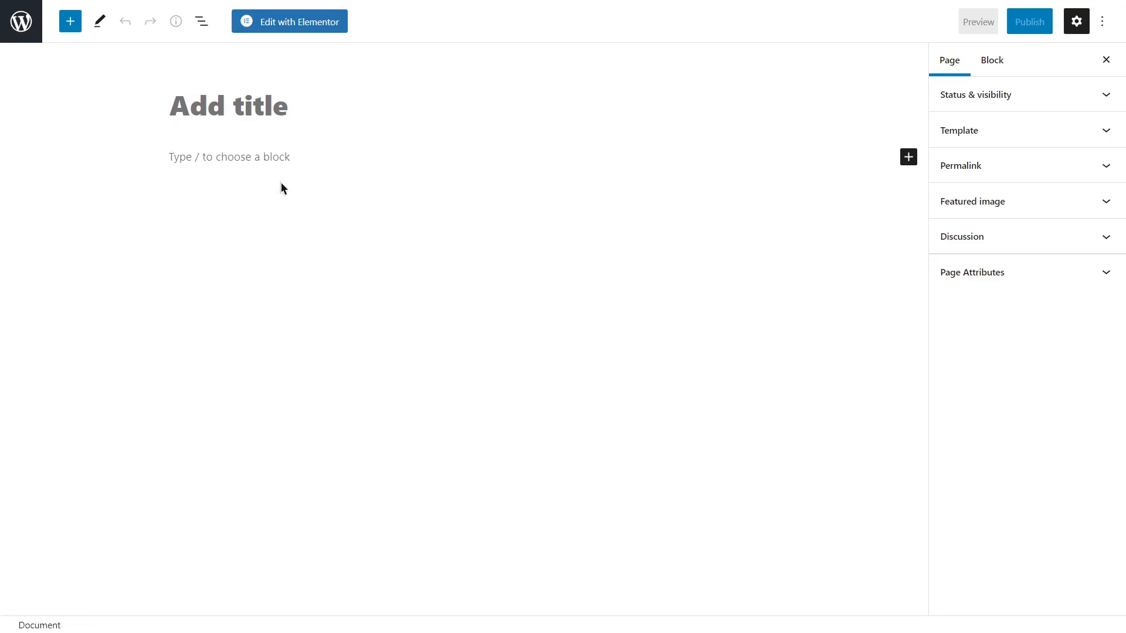
pyautogui.click(908, 157)
pyautogui.write('JetForm')
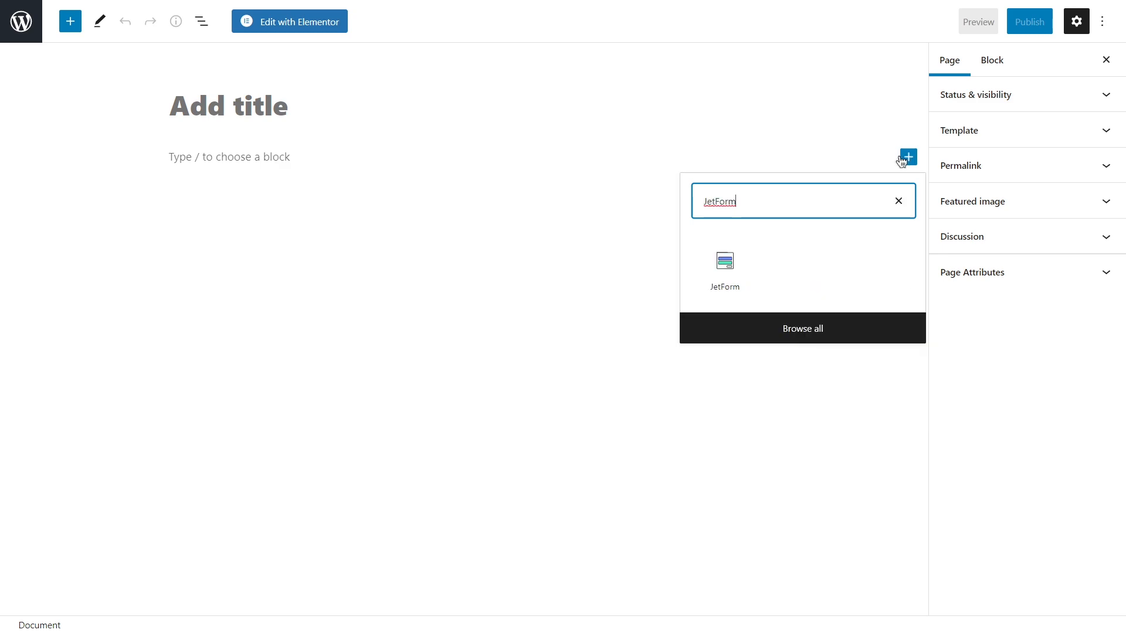
pyautogui.click(734, 268)
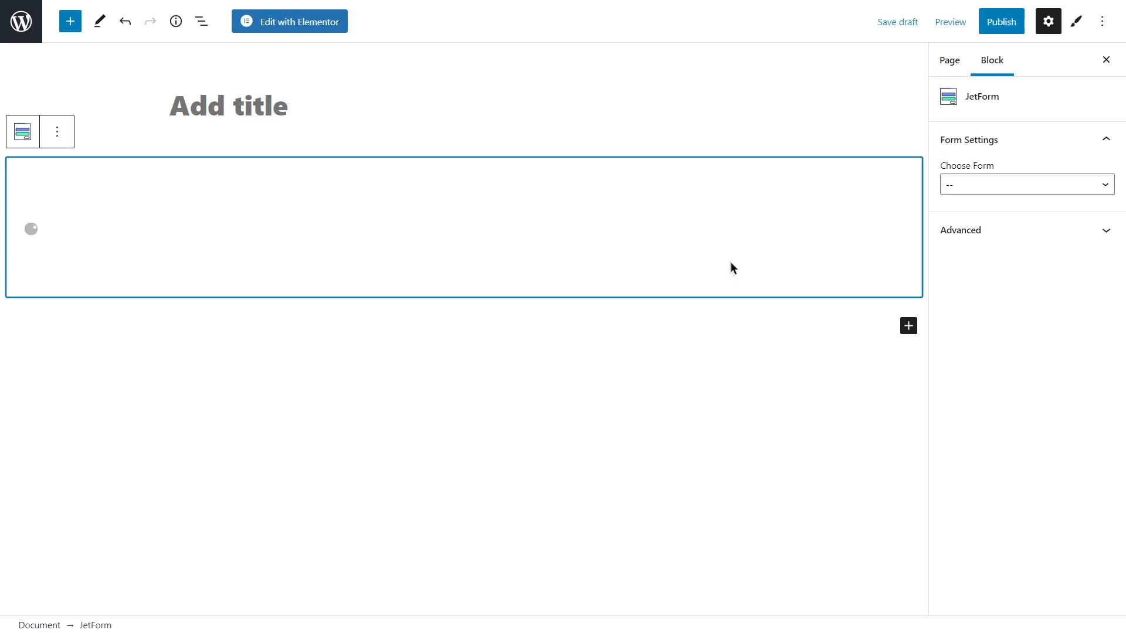
pyautogui.click(978, 185)
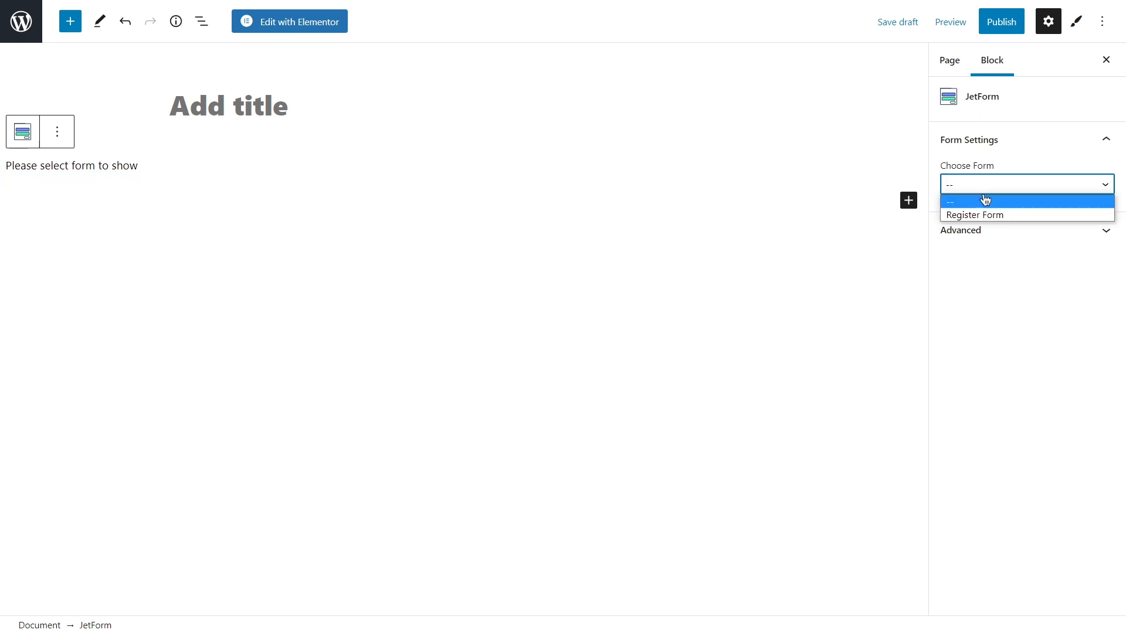
pyautogui.click(991, 216)
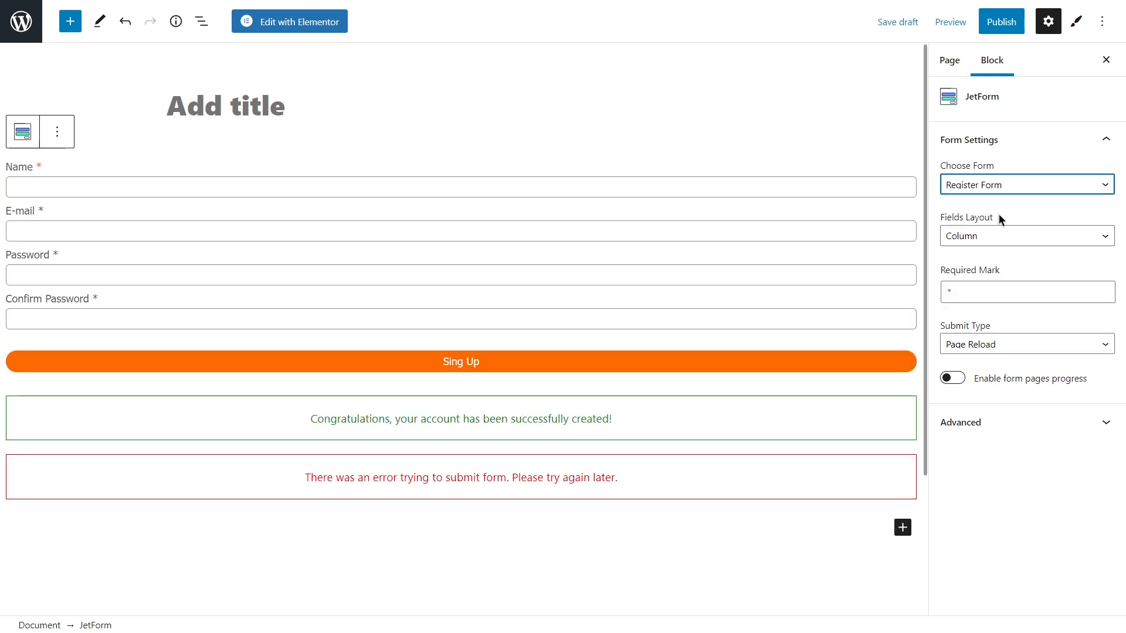
# Remove the JetForm block from the page again.
pyautogui.click(561, 168)
pyautogui.click(57, 131)
pyautogui.click(132, 413)
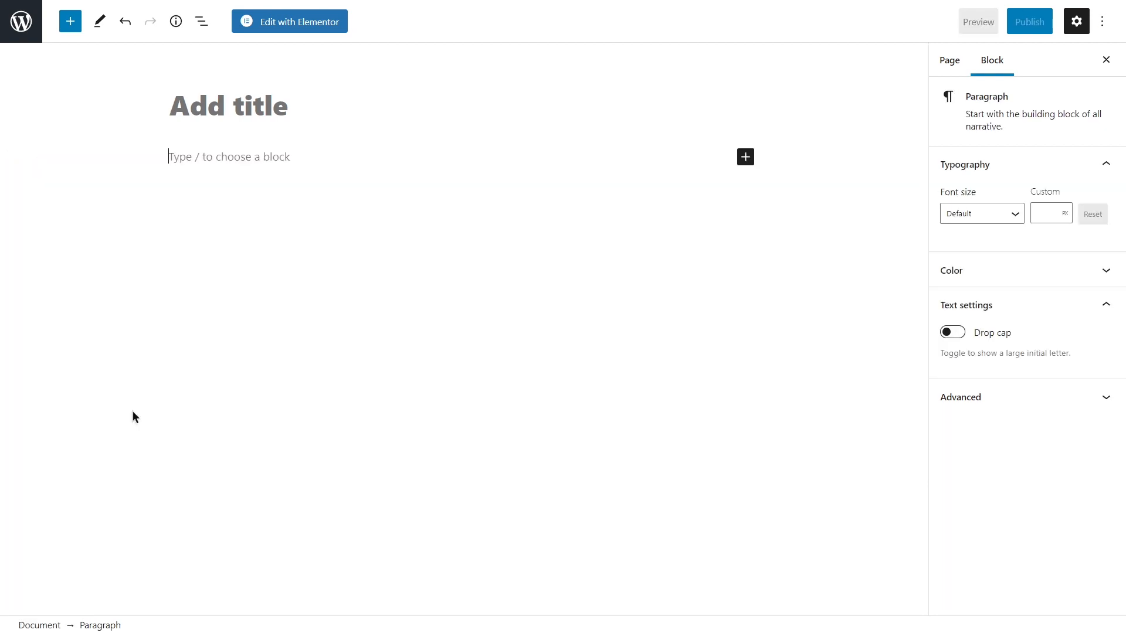
# Open the page in Elementor and drop in a JetForm widget set to Register Form.
pyautogui.click(277, 24)
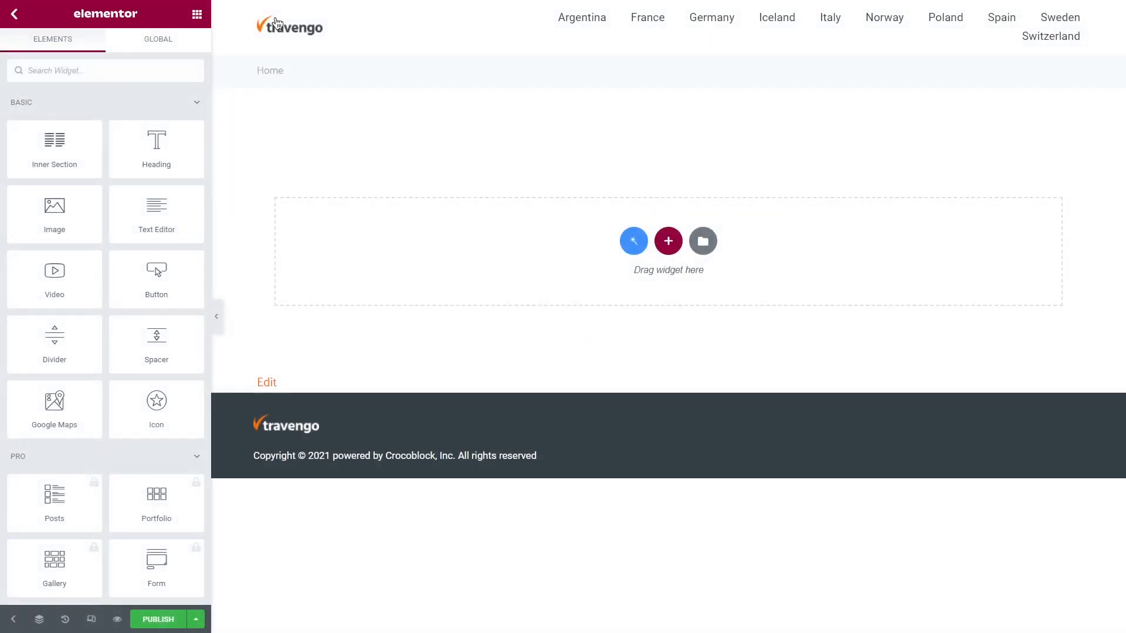
pyautogui.click(178, 71)
pyautogui.write('Jetform')
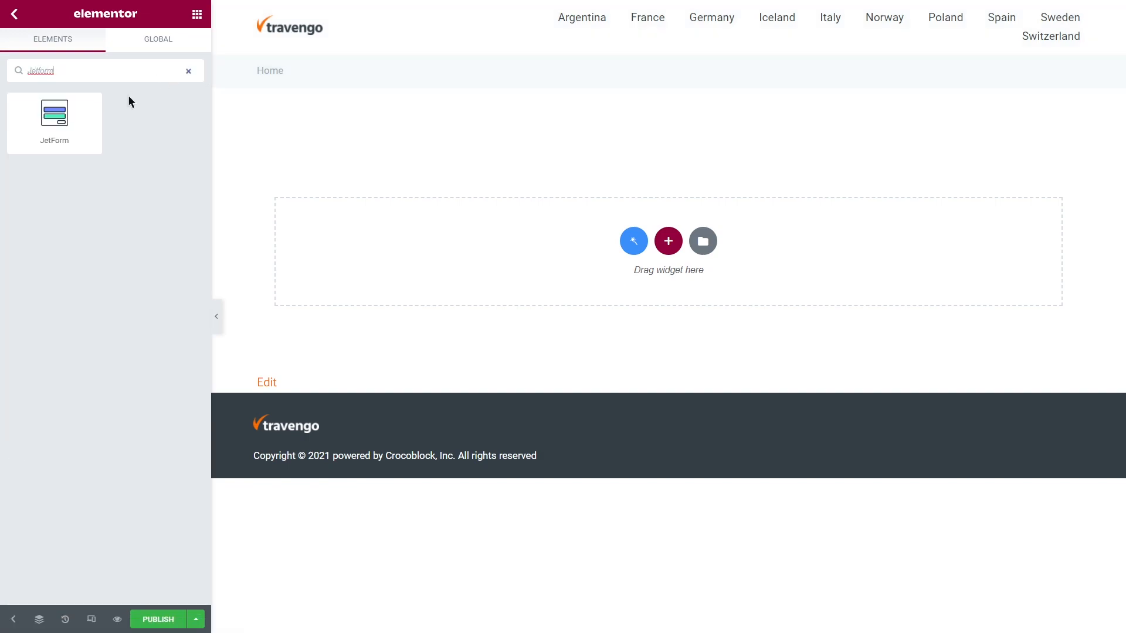
pyautogui.moveTo(56, 121); pyautogui.dragTo(361, 227)
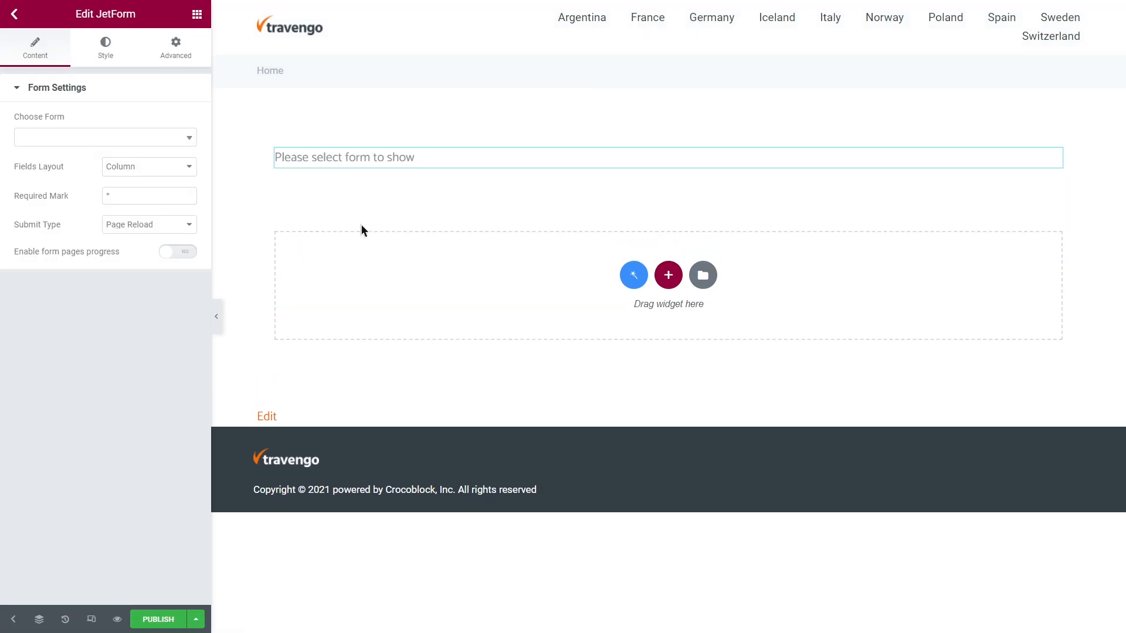
pyautogui.click(132, 138)
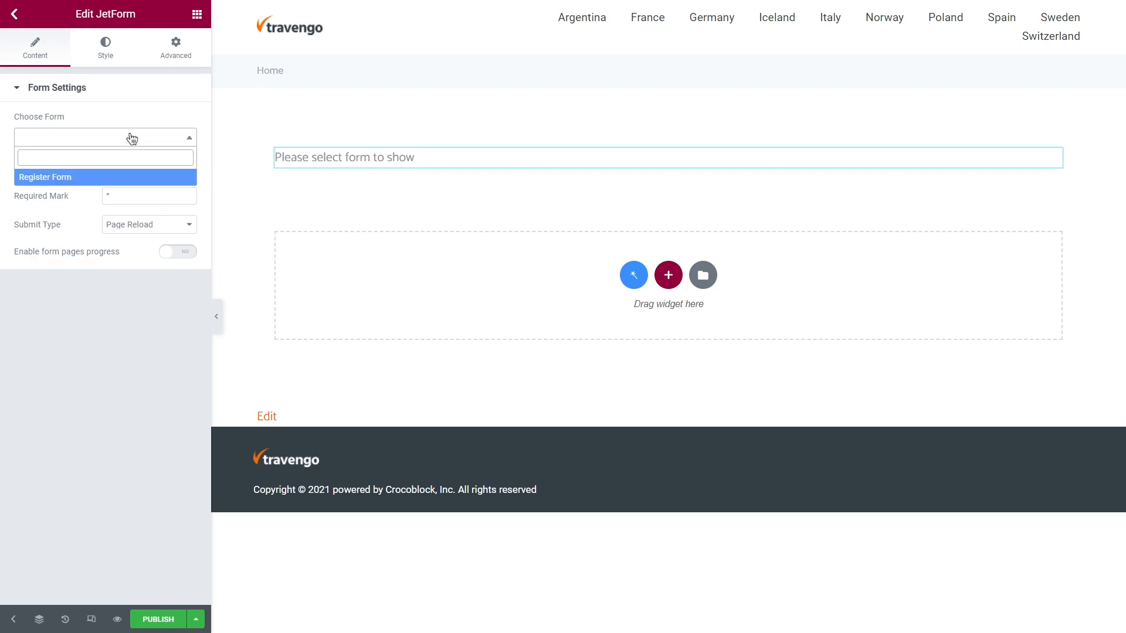
pyautogui.click(136, 177)
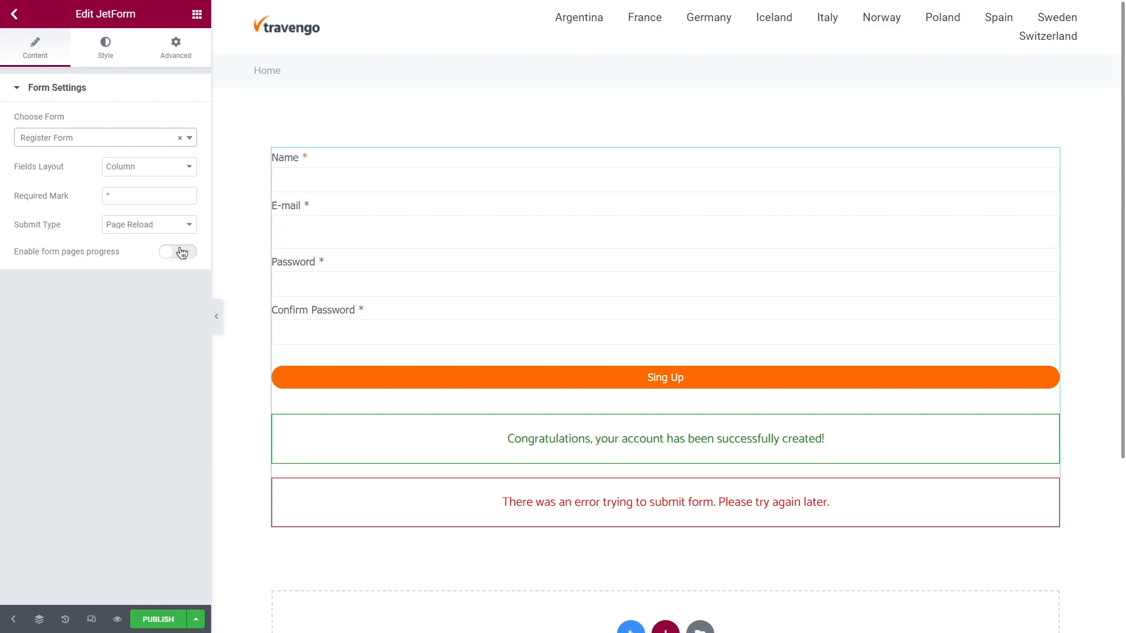
# Look over the JetForm widget's Style settings, collapse Form Row, then bring up Elementor's main menu.
pyautogui.click(107, 45)
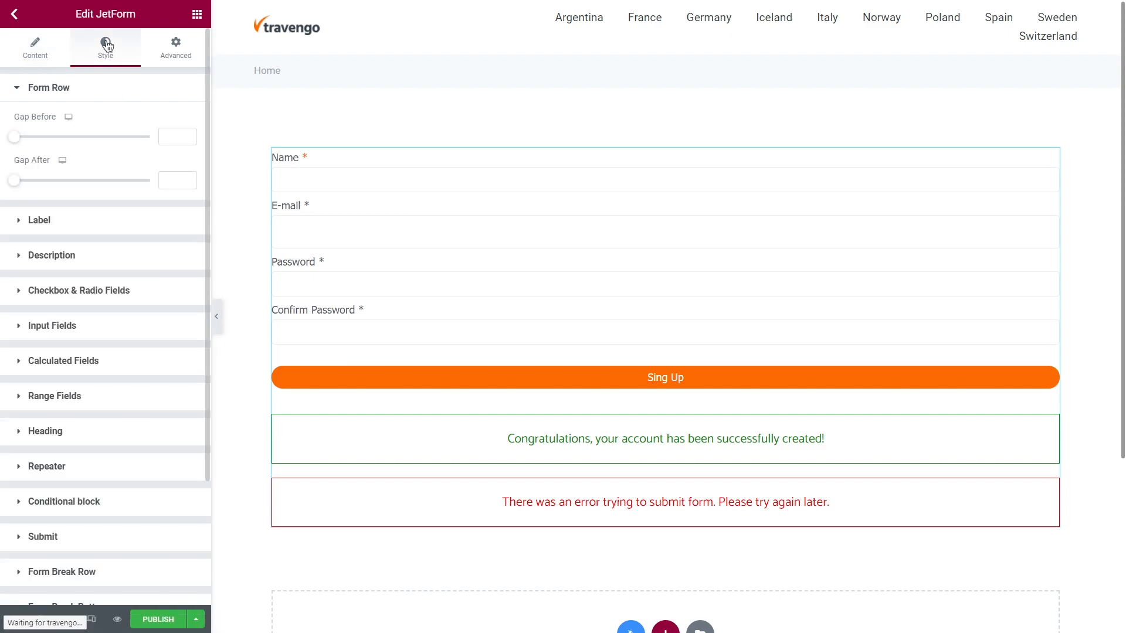
pyautogui.click(114, 87)
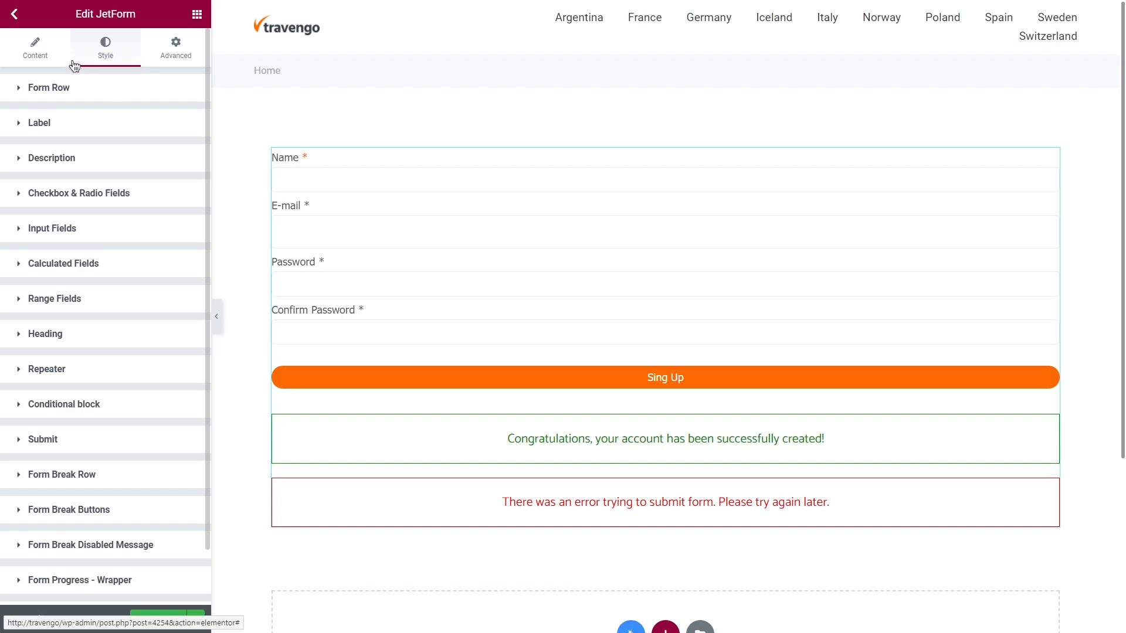
pyautogui.click(17, 16)
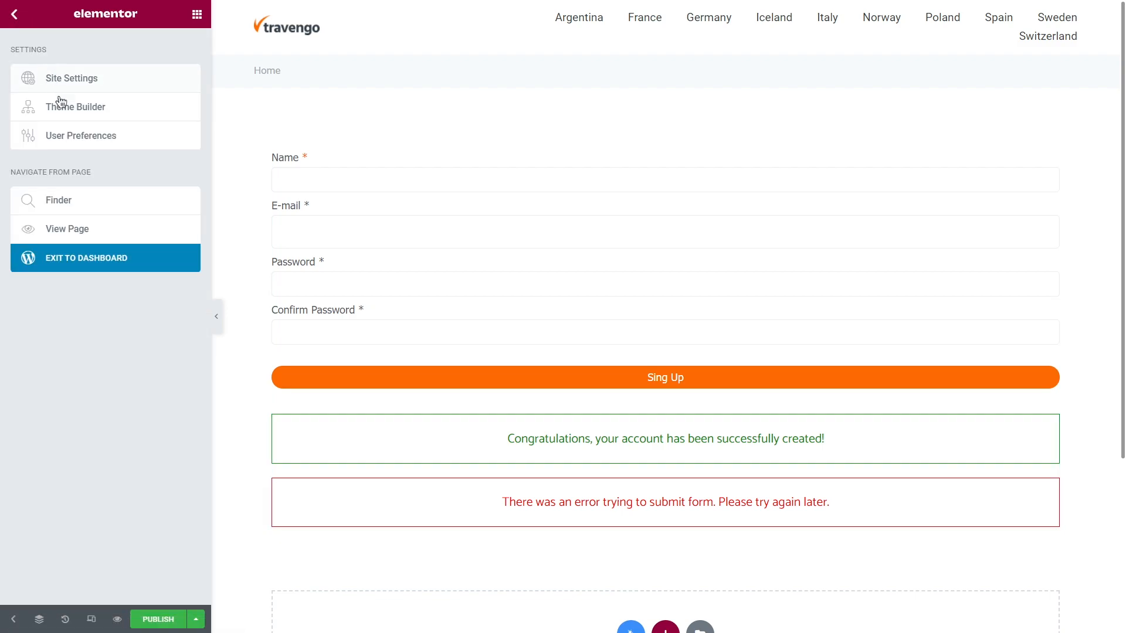
# Go to the WordPress admin JetFormBuilder Forms list and select the Register Form's shortcode.
pyautogui.rightClick(135, 258)
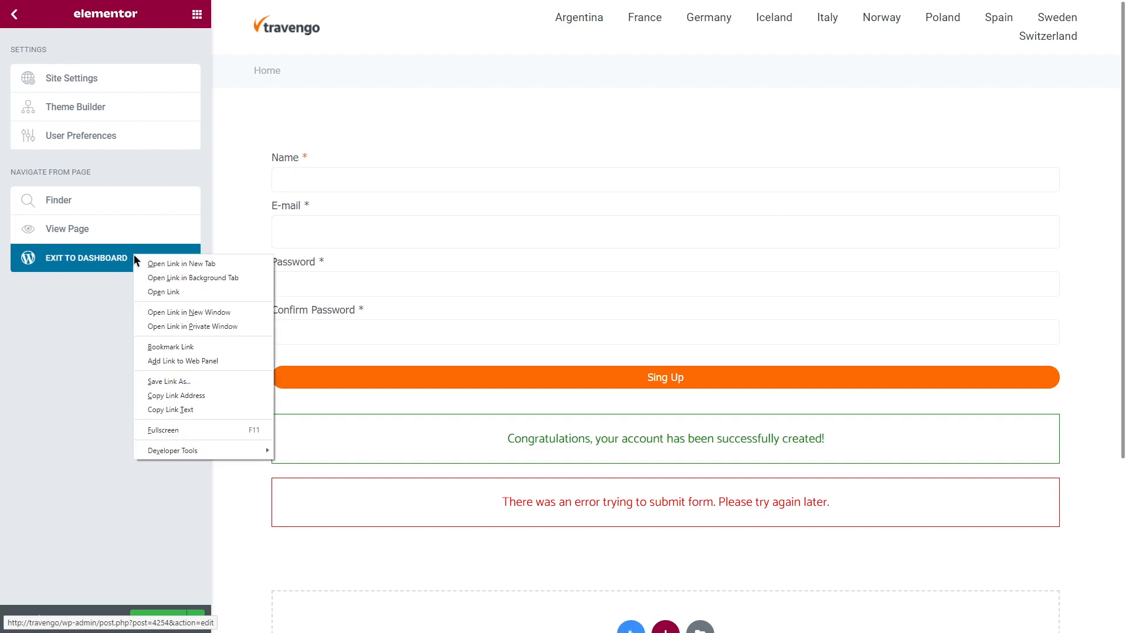
pyautogui.click(172, 263)
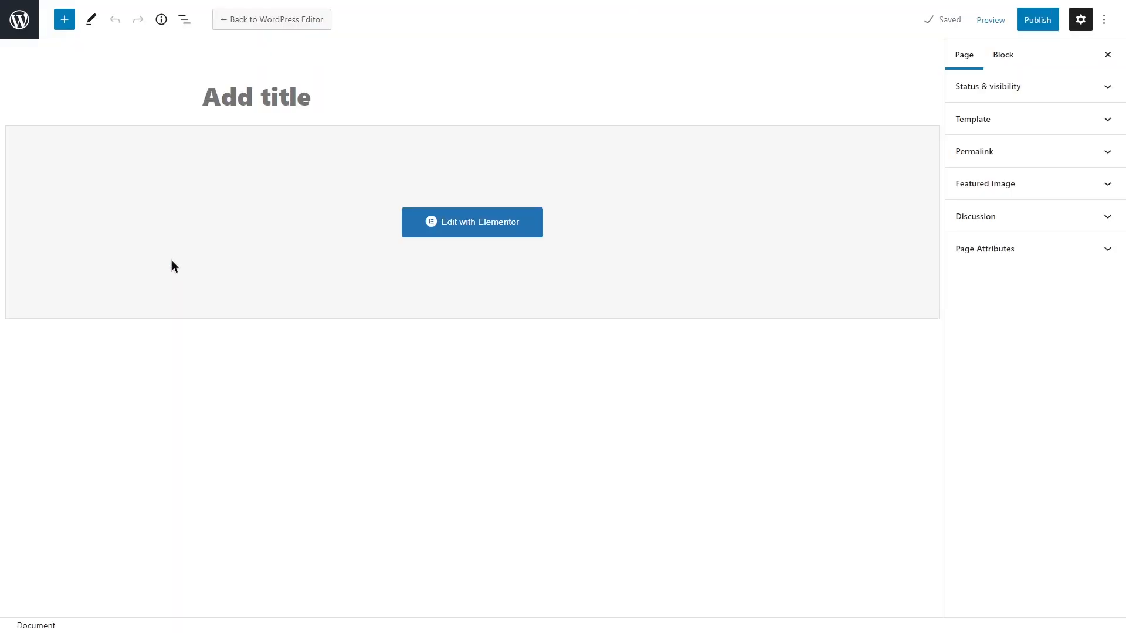
pyautogui.click(19, 23)
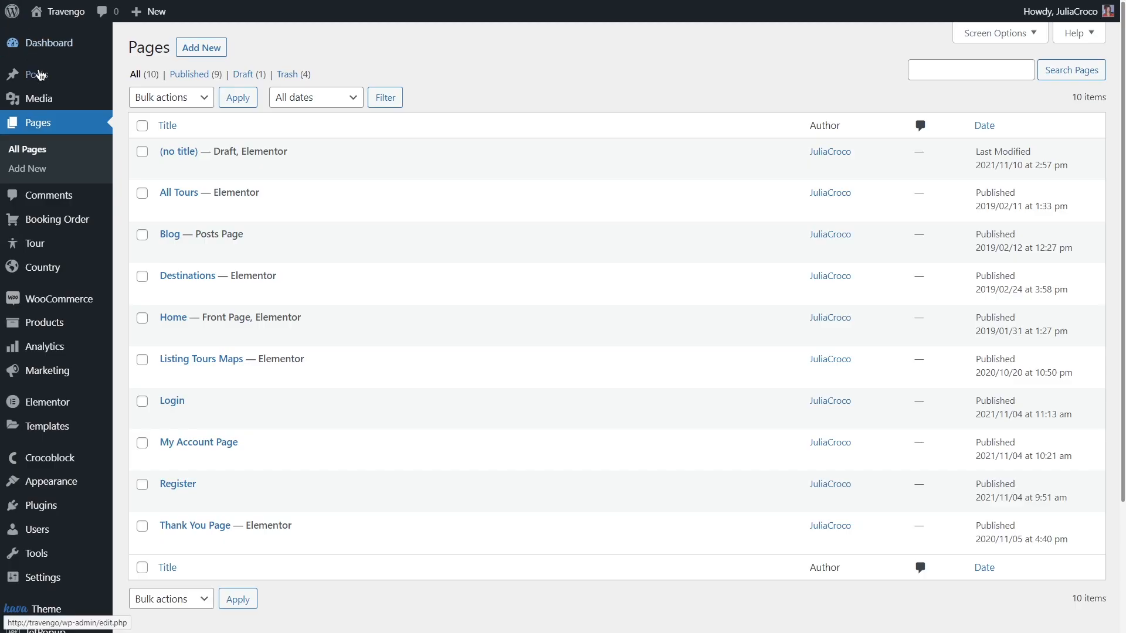
pyautogui.scroll(-3, 68, 181)
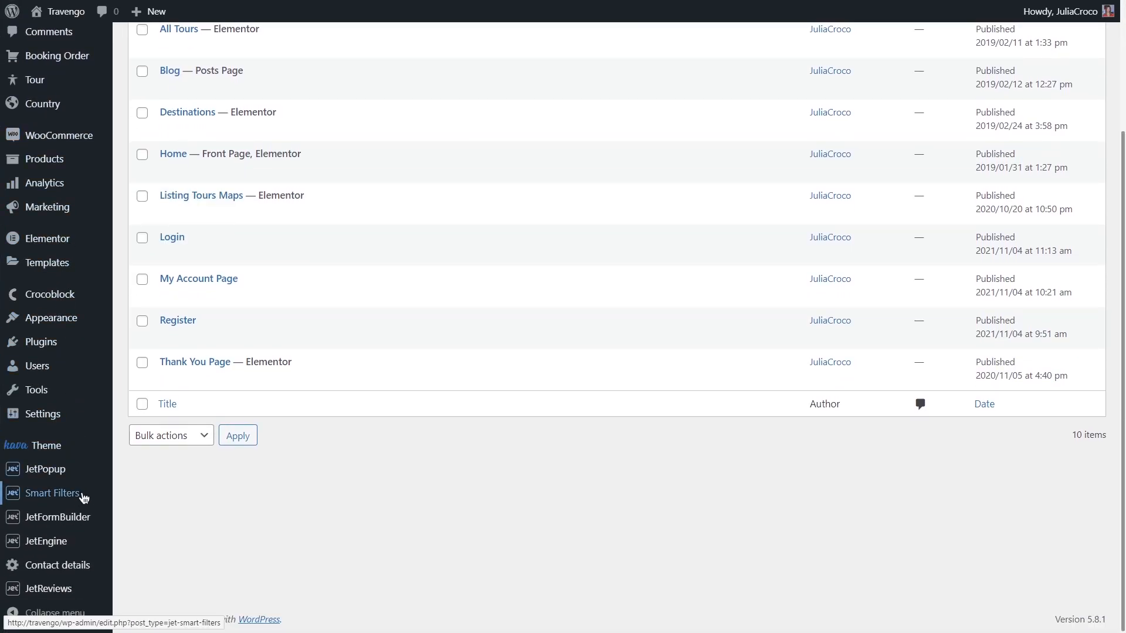
pyautogui.moveTo(95, 520)
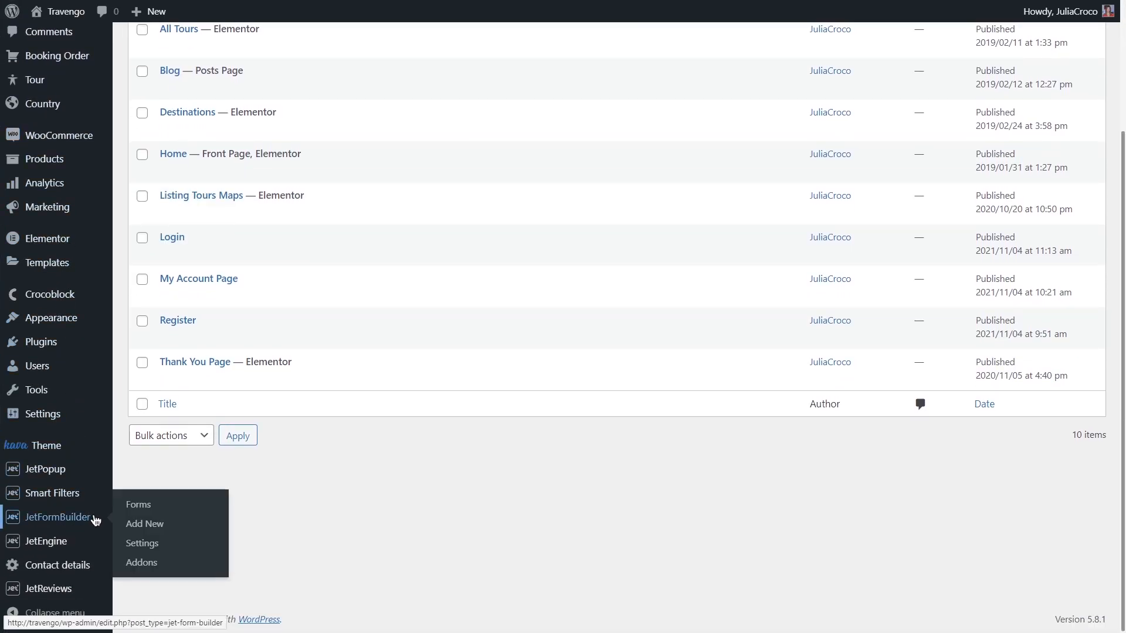
pyautogui.click(196, 506)
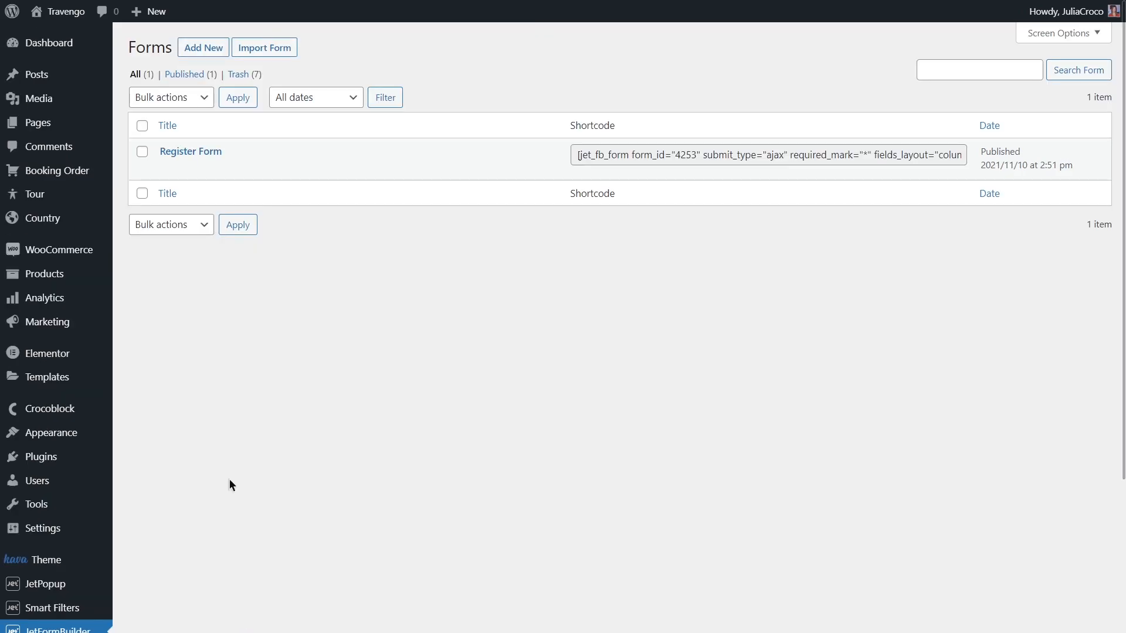
pyautogui.click(599, 154)
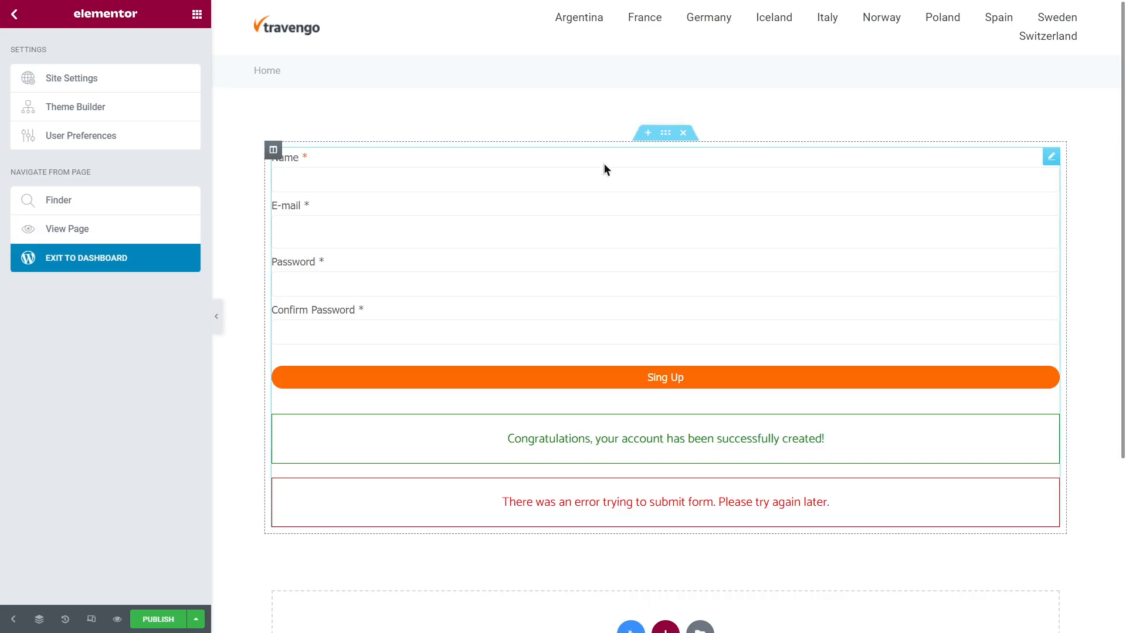
# Delete the JetForm widget from the Elementor page.
pyautogui.click(685, 160)
pyautogui.rightClick(685, 160)
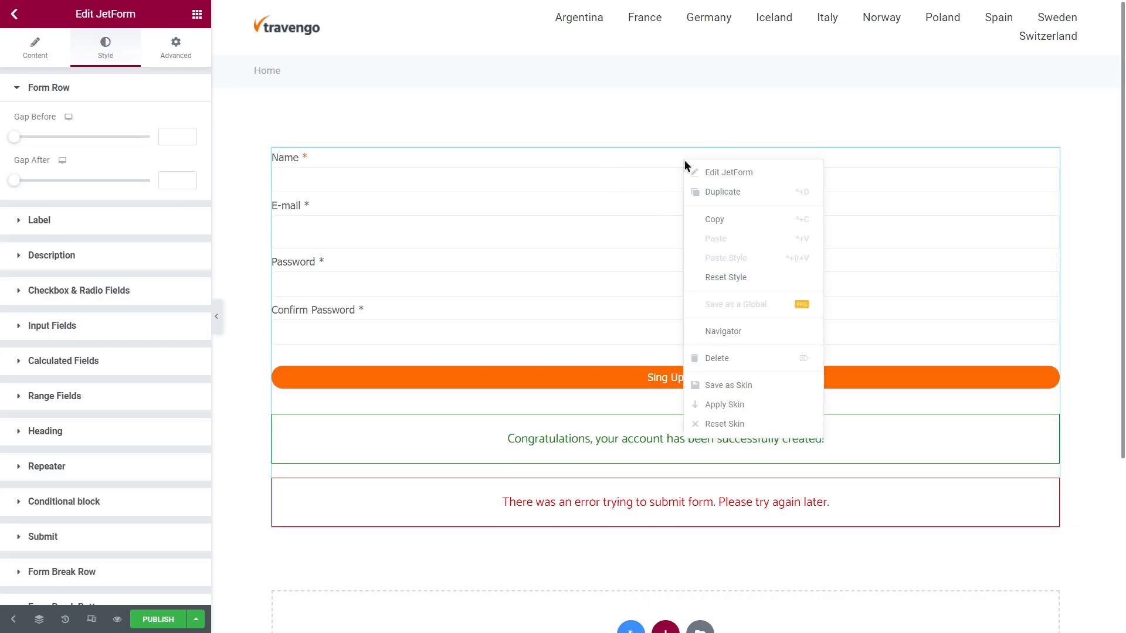
pyautogui.click(737, 359)
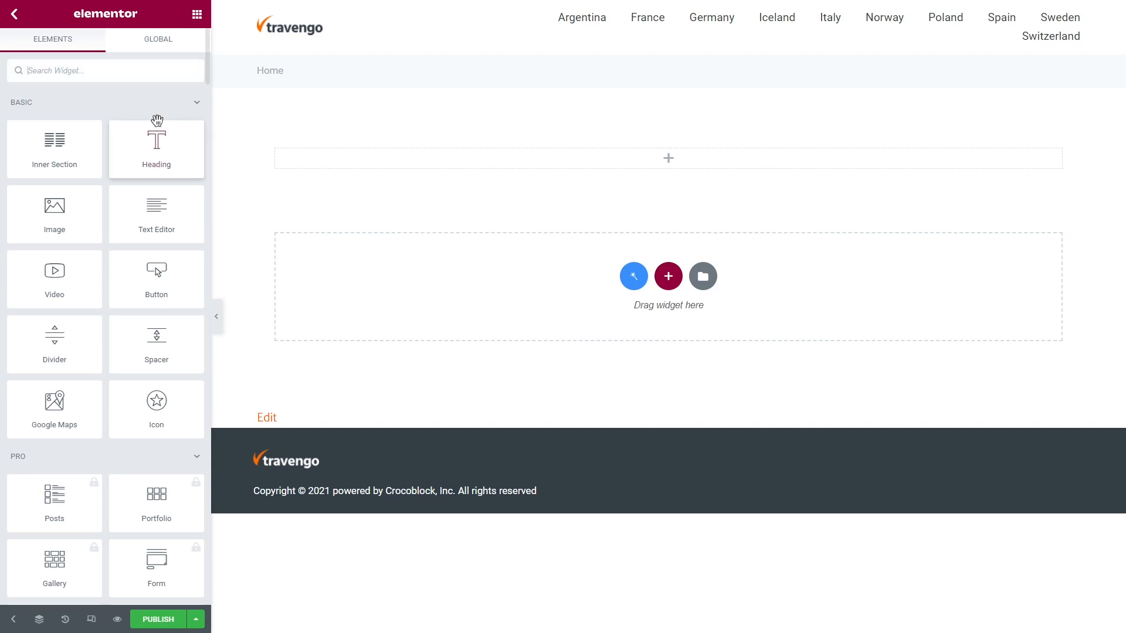
# Add a Shortcode widget at the top and paste in the Register Form shortcode.
pyautogui.click(95, 69)
pyautogui.write('shortcode')
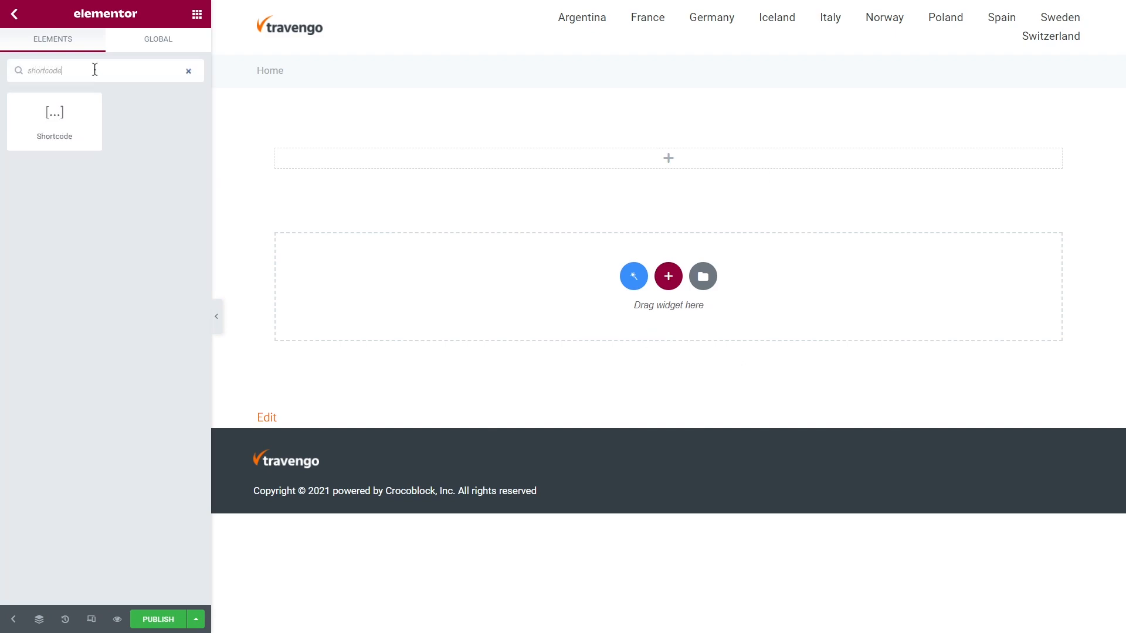
pyautogui.moveTo(59, 122); pyautogui.dragTo(332, 161)
pyautogui.click(117, 170)
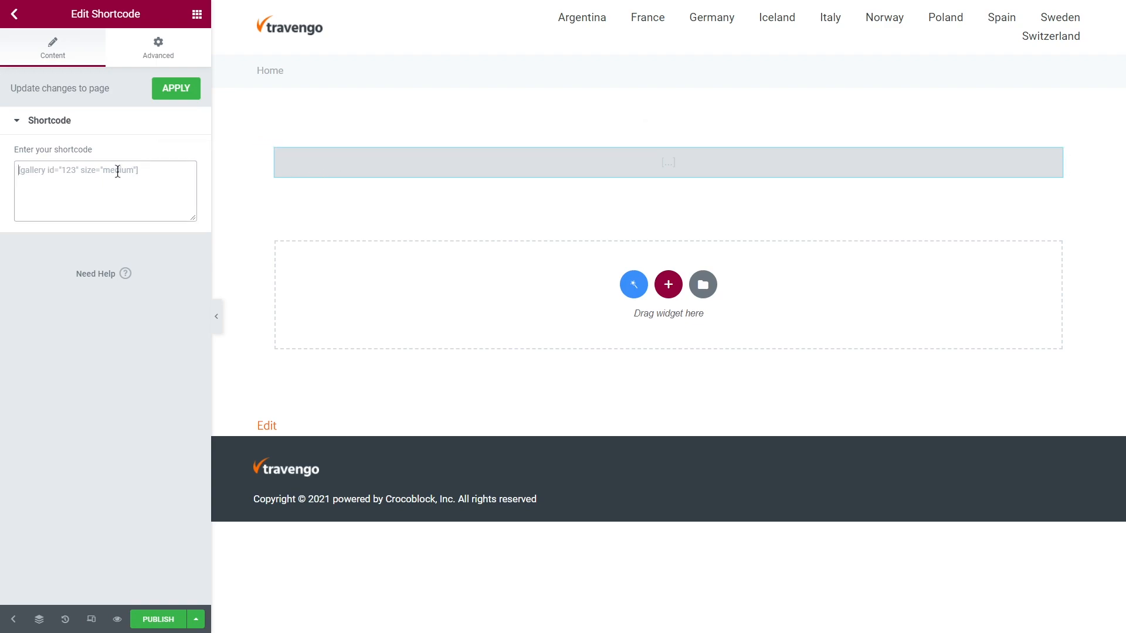
pyautogui.write('[jet_fb_form form_id="4253" submit_type="ajax" required_mark="*" fields_layout="column" enable_progress=""]')
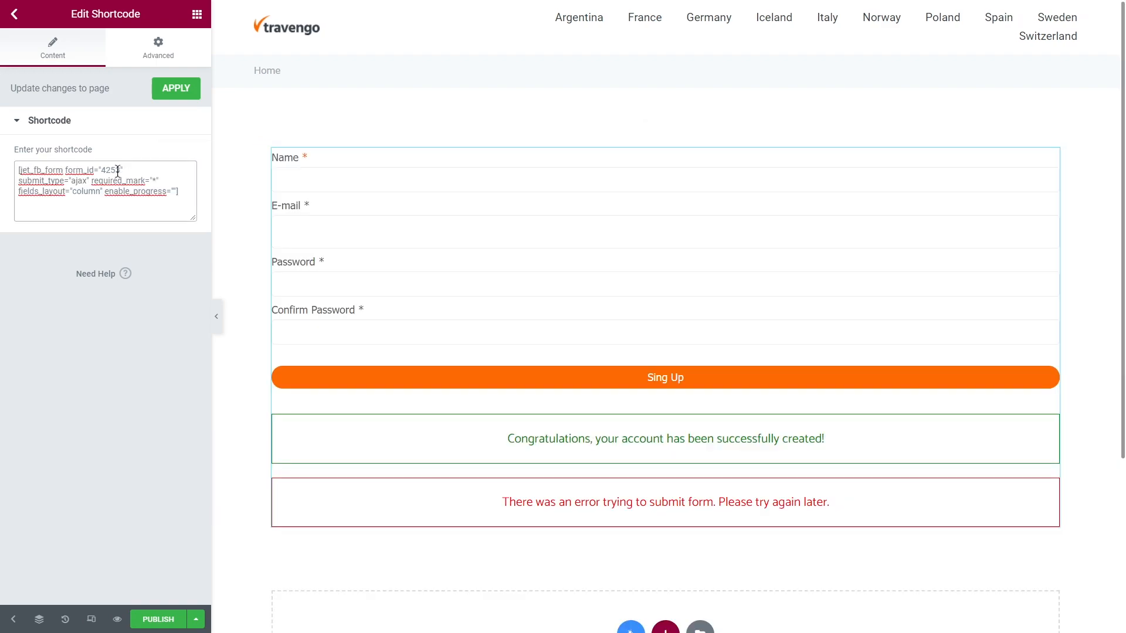
pyautogui.click(665, 133)
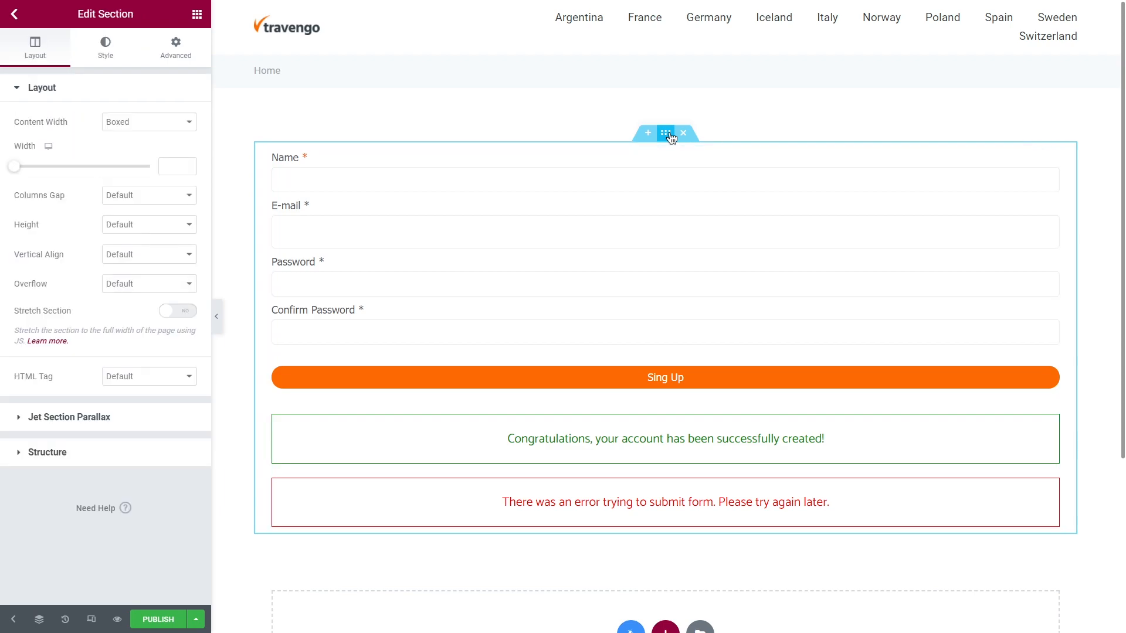
# Set the form section's width to 400, then bring up Elementor's main menu.
pyautogui.click(179, 166)
pyautogui.write('400')
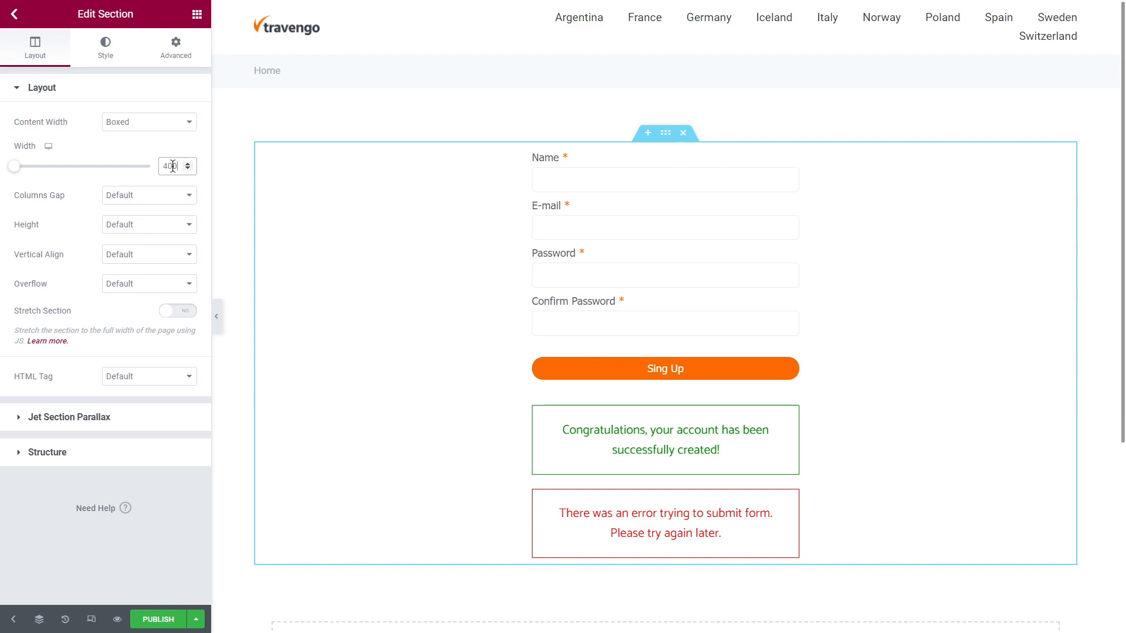
pyautogui.click(14, 14)
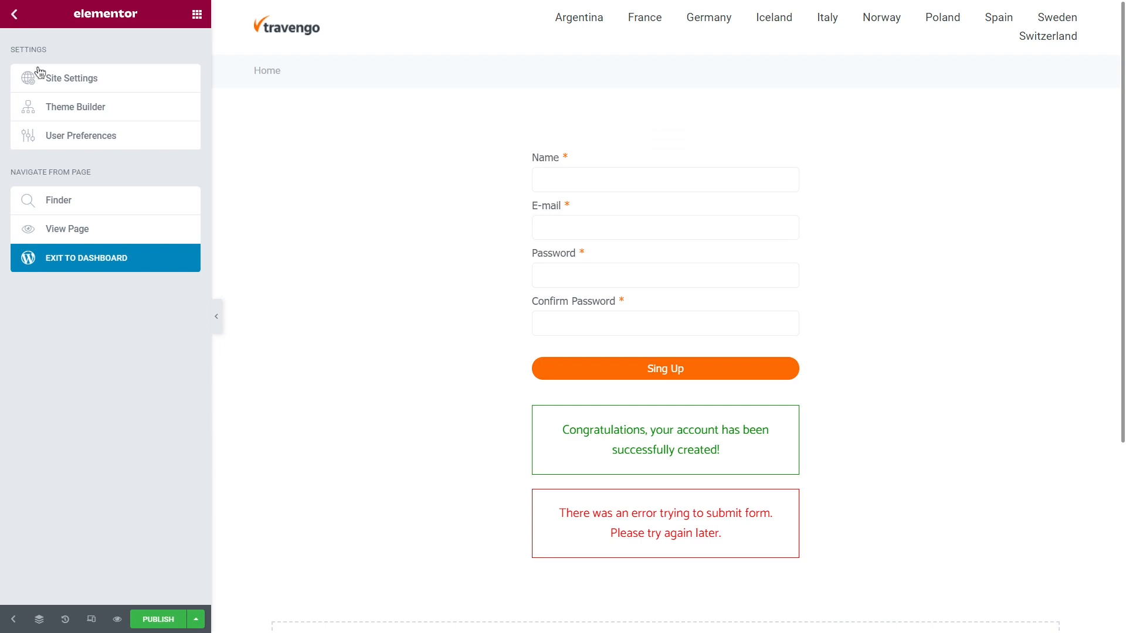
# Leave Elementor and start a new JetPopup in the WordPress admin.
pyautogui.click(104, 253)
pyautogui.click(22, 23)
pyautogui.scroll(-3, 35, 47)
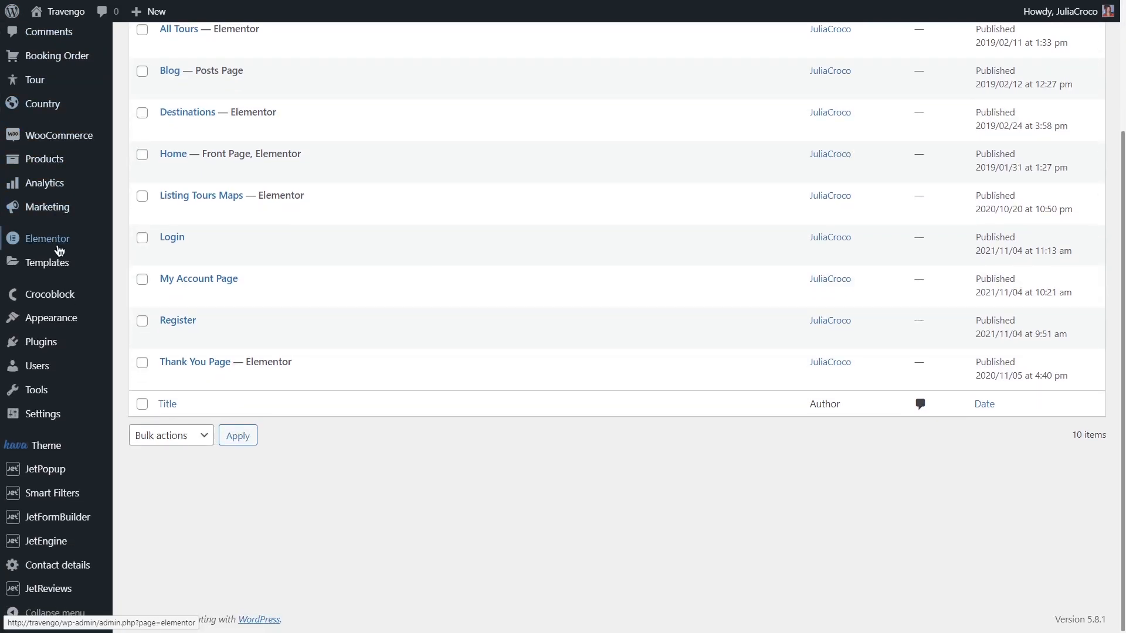
pyautogui.moveTo(83, 475)
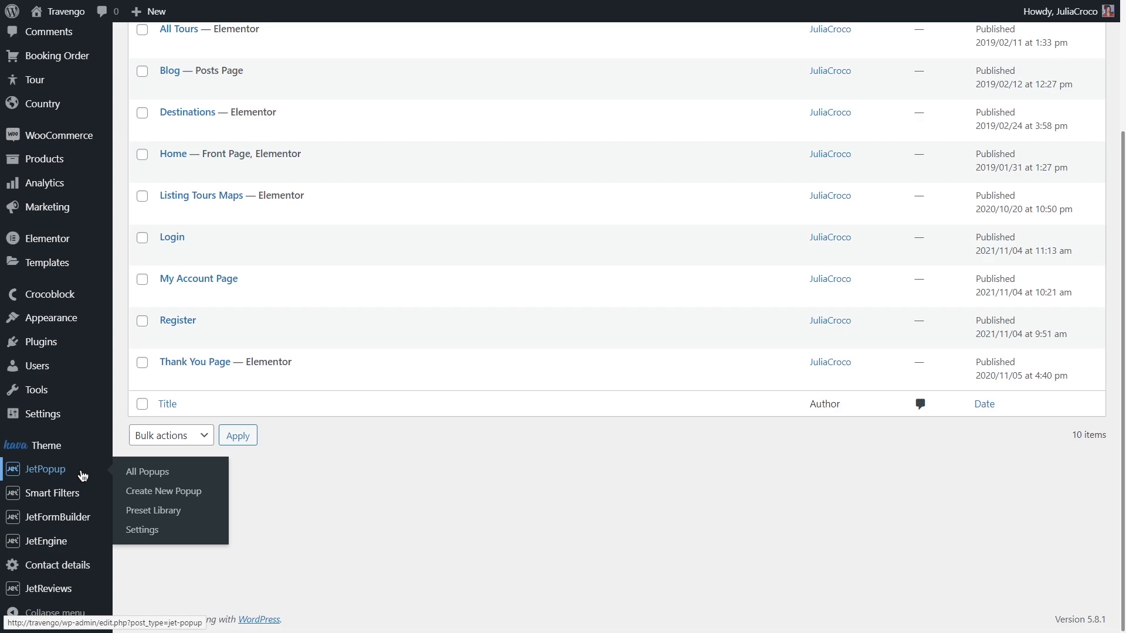
pyautogui.click(210, 494)
# Title the popup 'Register Form Popup', publish it, and edit it with Elementor.
pyautogui.write('Register Form')
pyautogui.write('Popup')
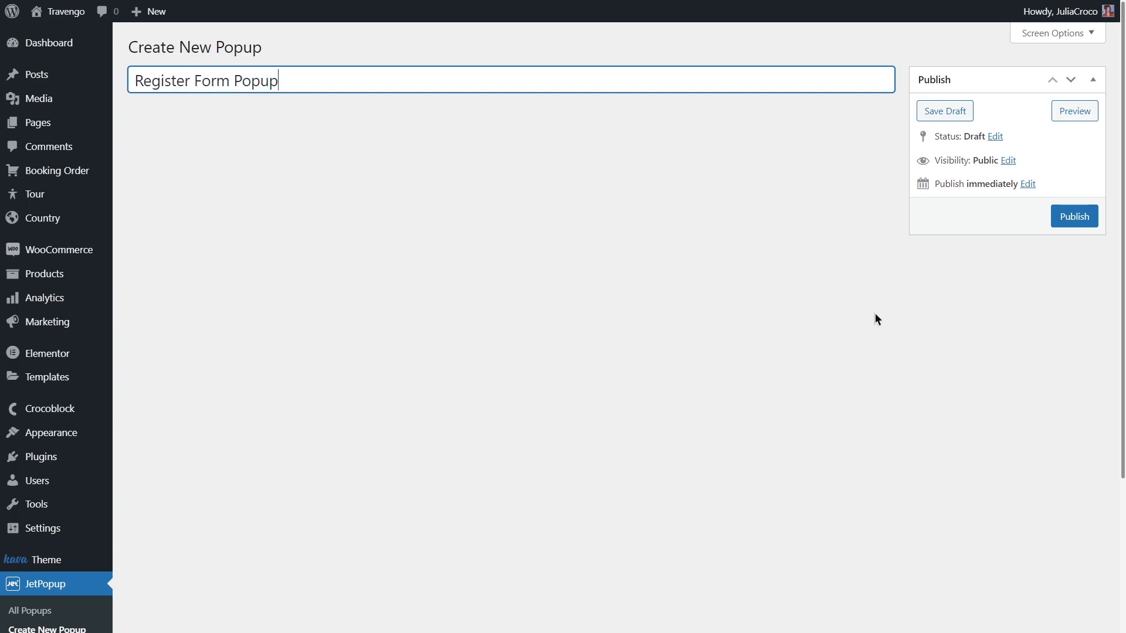
pyautogui.click(1074, 217)
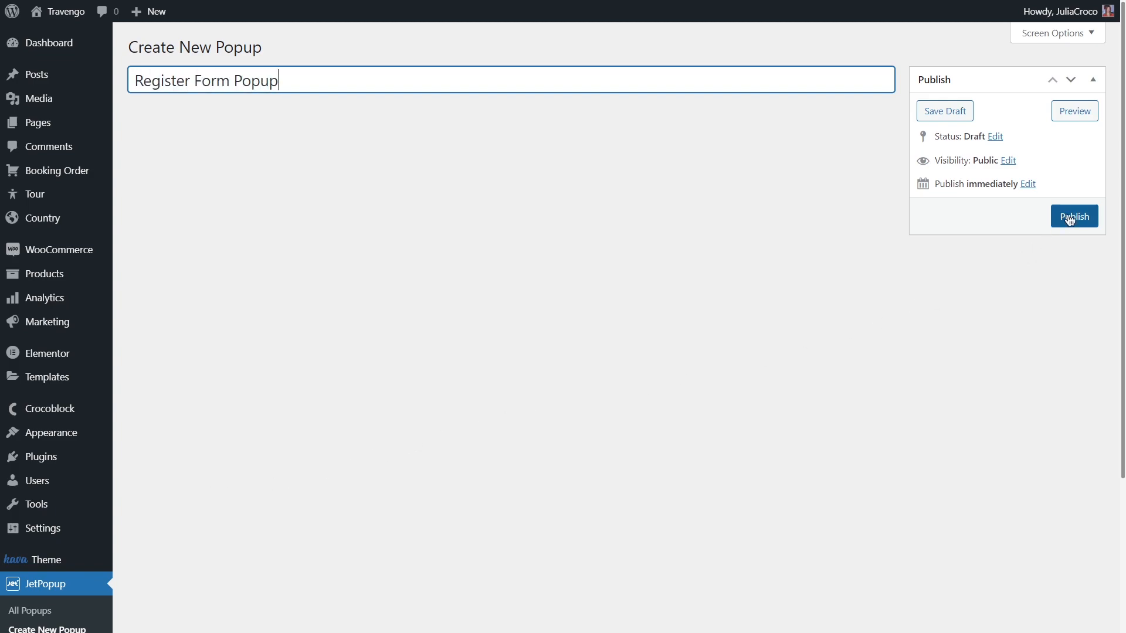
pyautogui.click(243, 187)
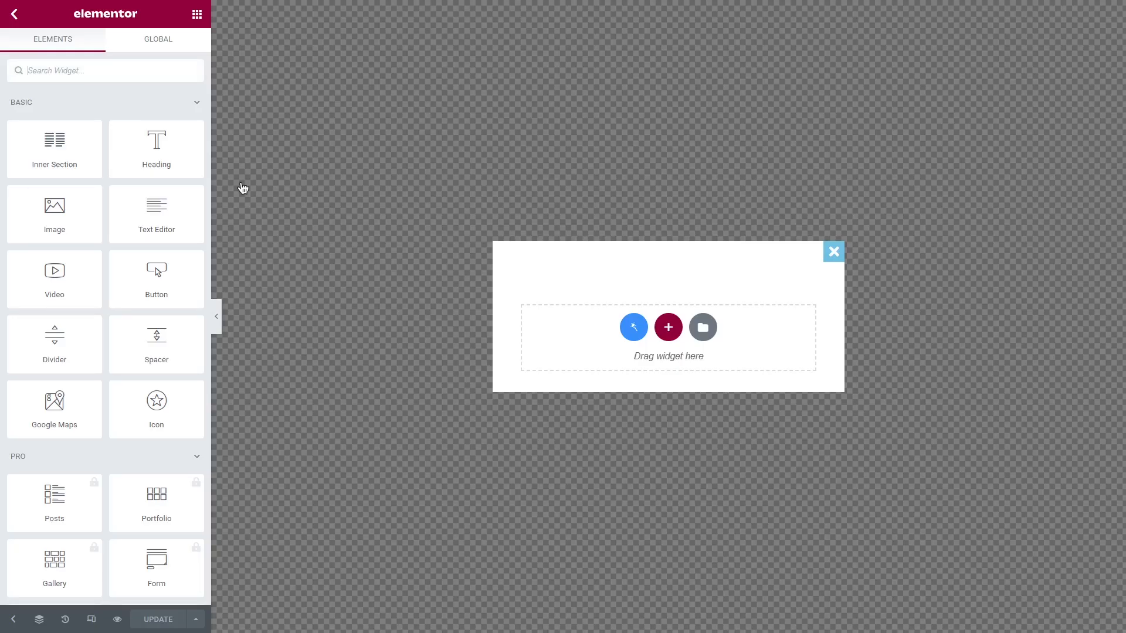
# Drop a Shortcode widget into the popup and paste the jet_fb_form Register Form shortcode.
pyautogui.write('short')
pyautogui.moveTo(61, 124); pyautogui.dragTo(559, 335)
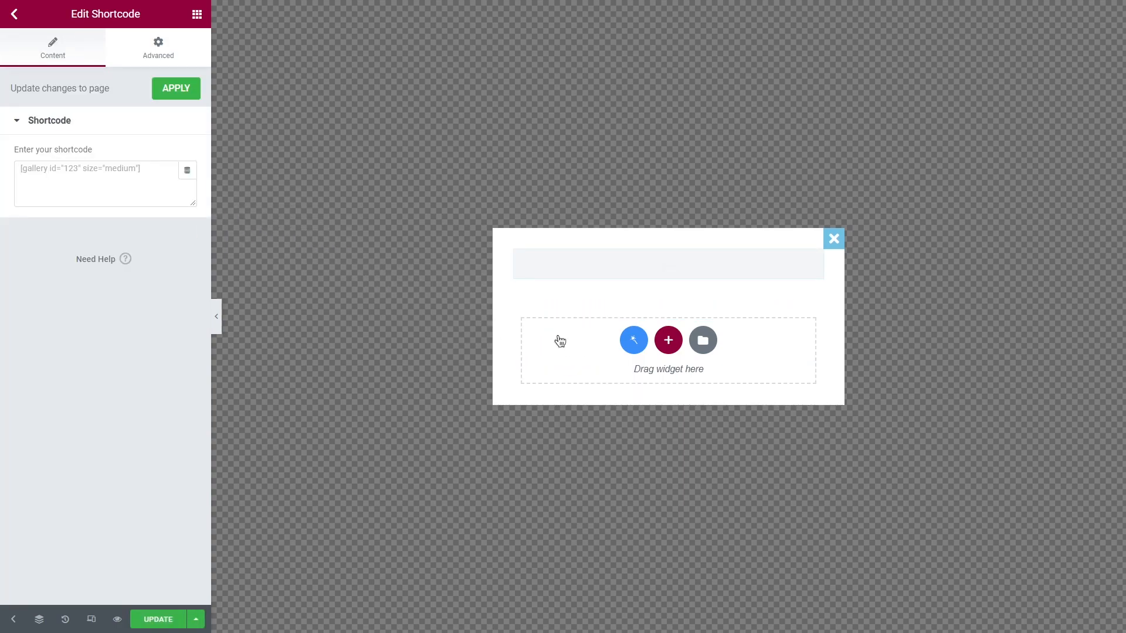
pyautogui.click(96, 175)
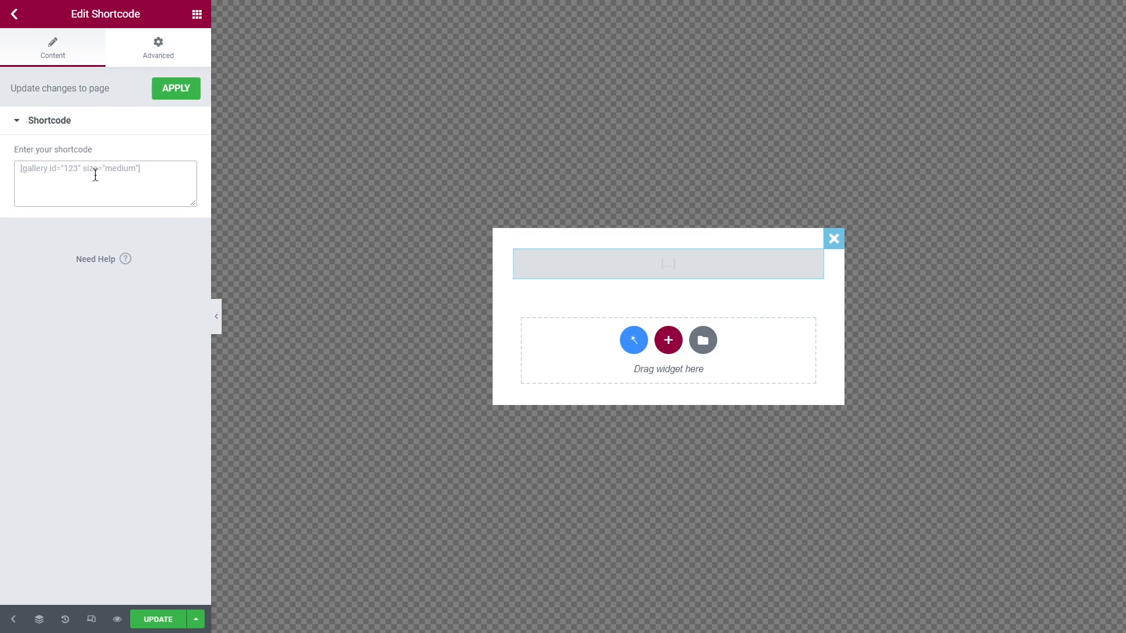
pyautogui.write('[jet_fb_form form_id="4253" submit_type="ajax" required_mark="*" fields_layout="column" enable_progress=""]')
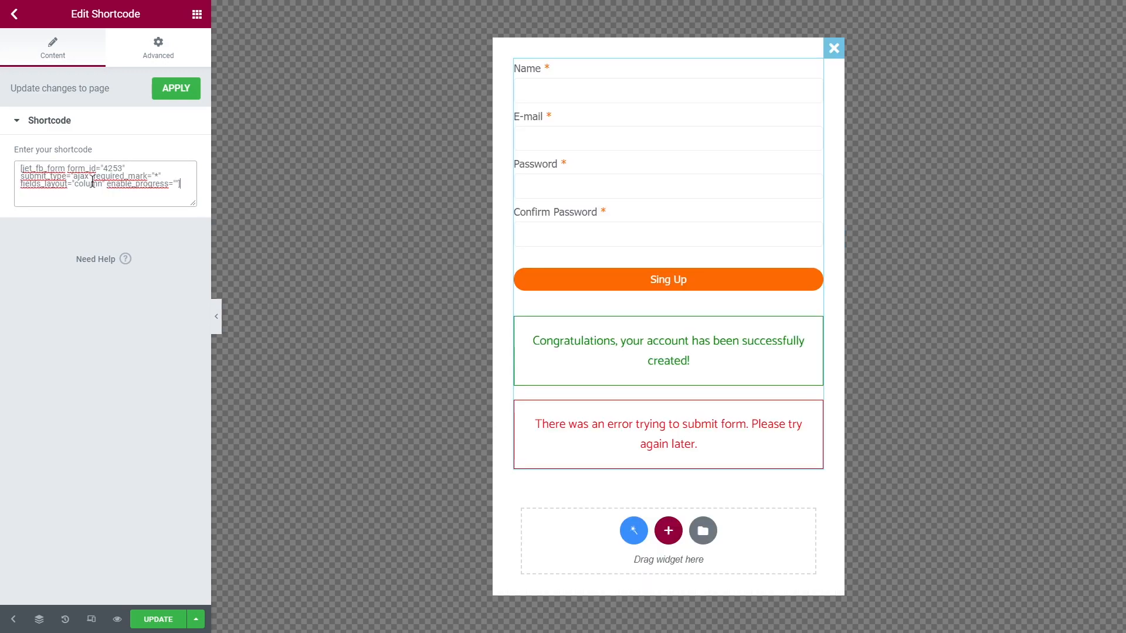
pyautogui.click(14, 620)
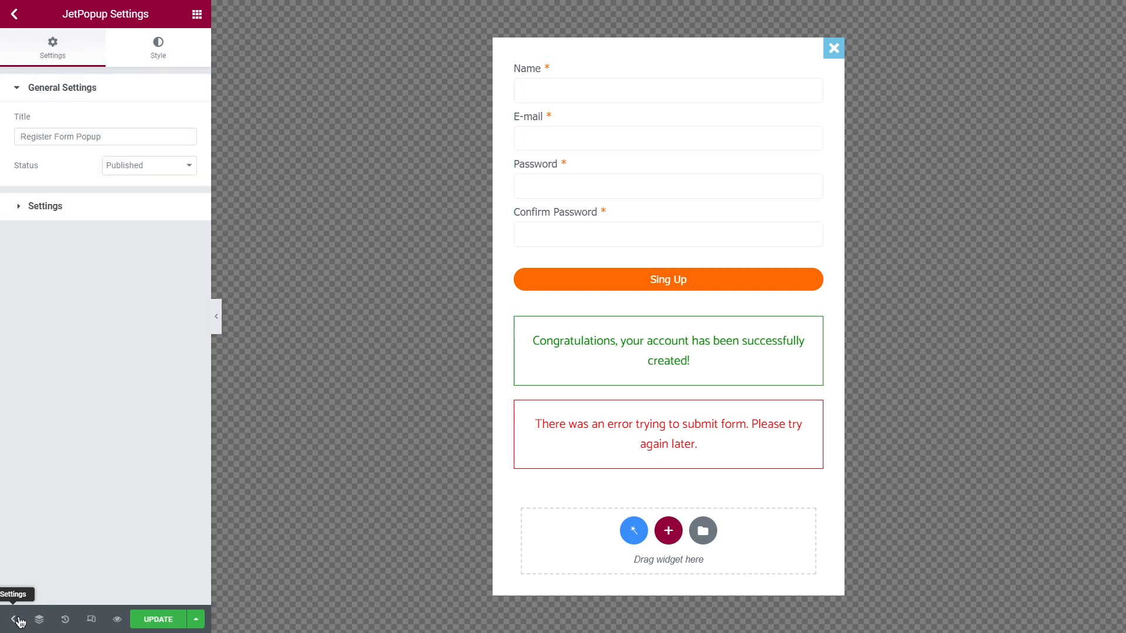
# Give the popup container a classic, slightly transparent white background (#FFFFFFEB).
pyautogui.click(160, 54)
pyautogui.click(146, 88)
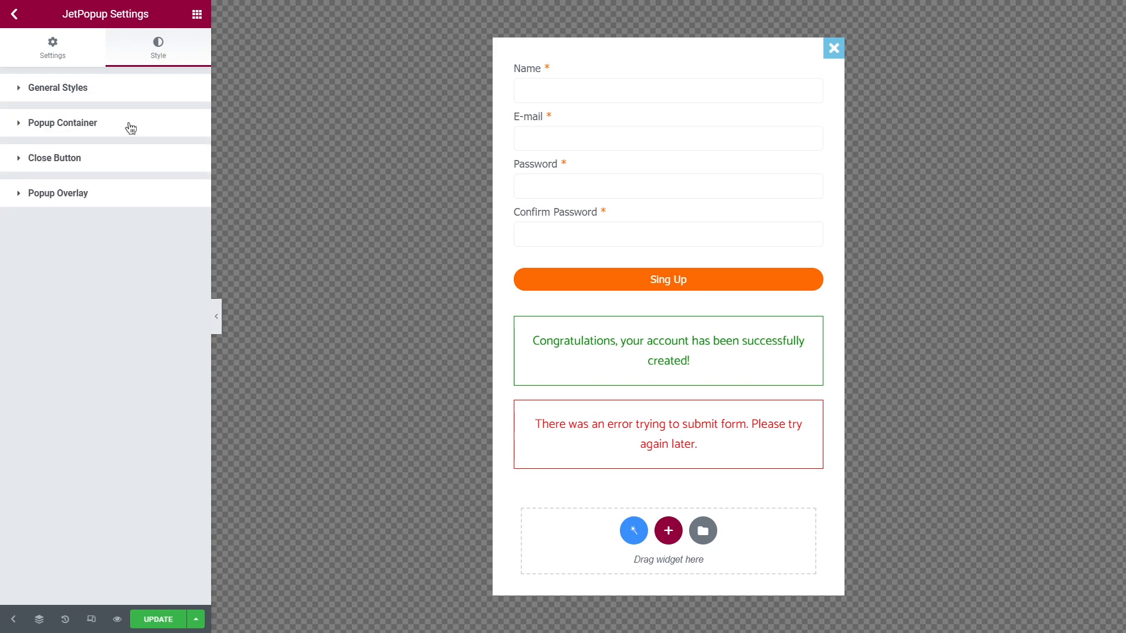
pyautogui.click(129, 123)
pyautogui.scroll(-2, 129, 122)
pyautogui.click(168, 262)
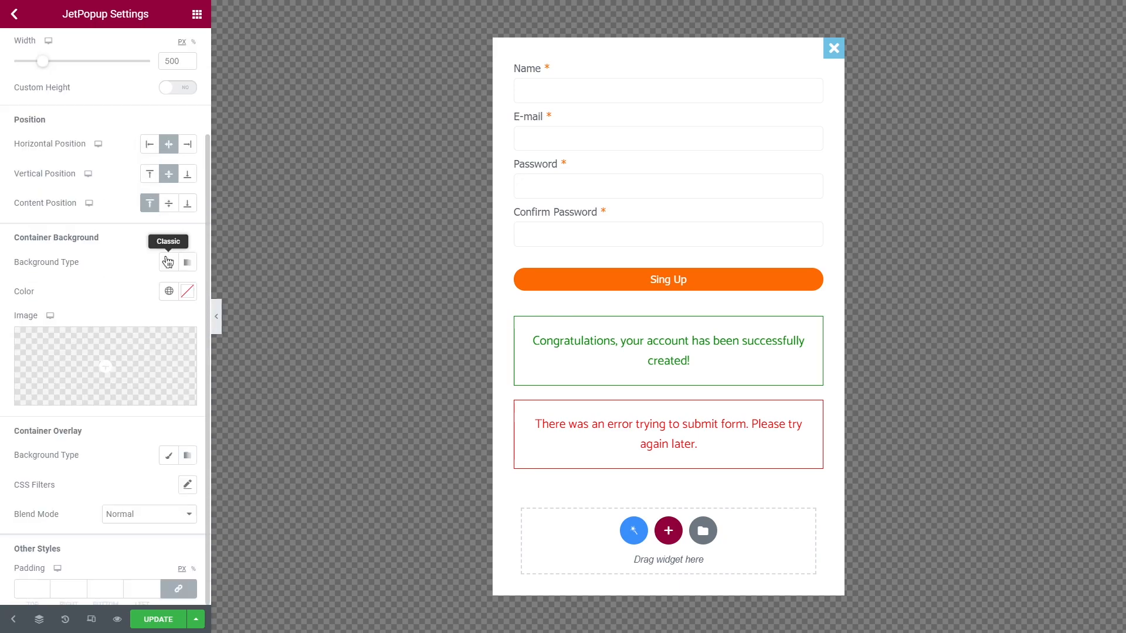
pyautogui.click(188, 295)
pyautogui.click(26, 344)
pyautogui.moveTo(183, 486); pyautogui.dragTo(162, 487)
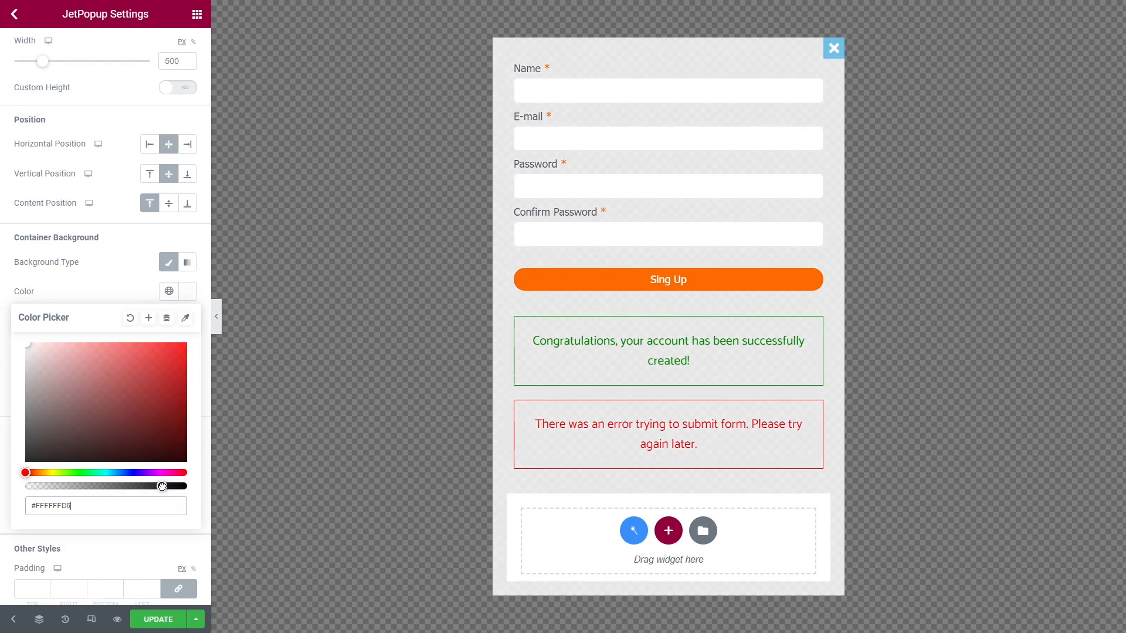
pyautogui.click(114, 279)
# Set the popup container's border radius to 8.
pyautogui.scroll(-4, 114, 277)
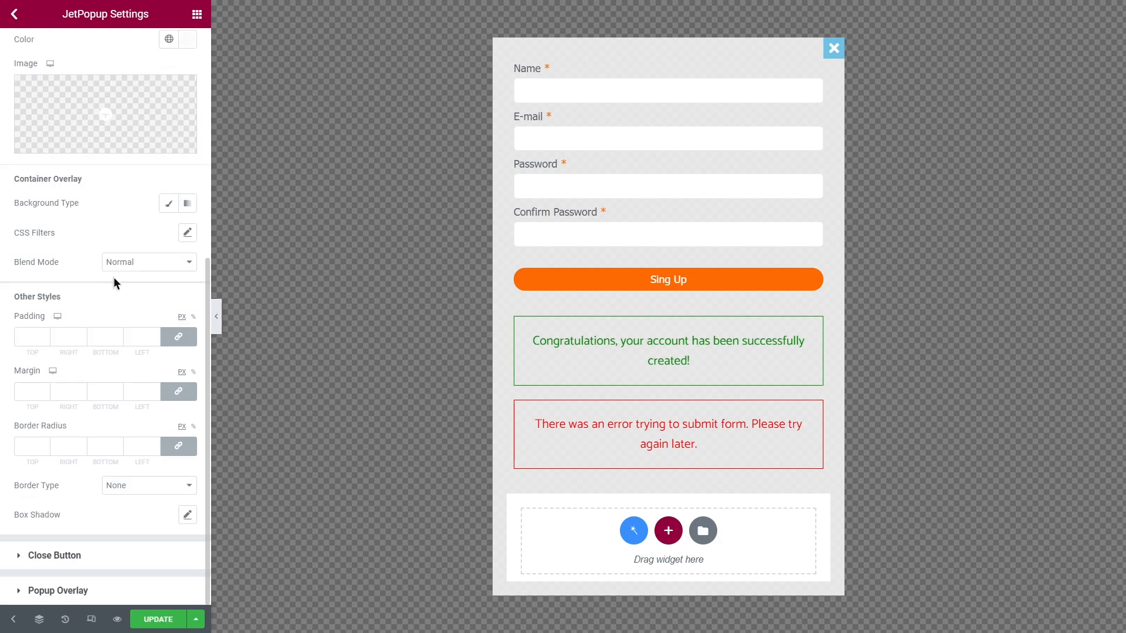
pyautogui.click(138, 445)
pyautogui.write('8')
pyautogui.click(133, 420)
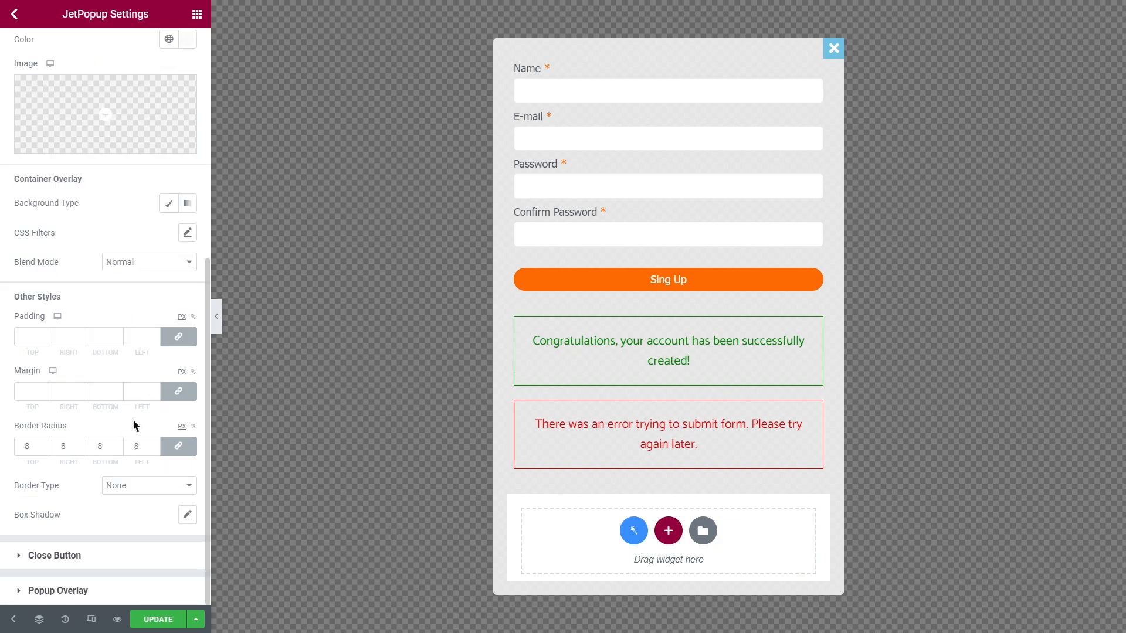
# Give the close button a classic background in the global Orange colour, icon size 17.
pyautogui.click(120, 555)
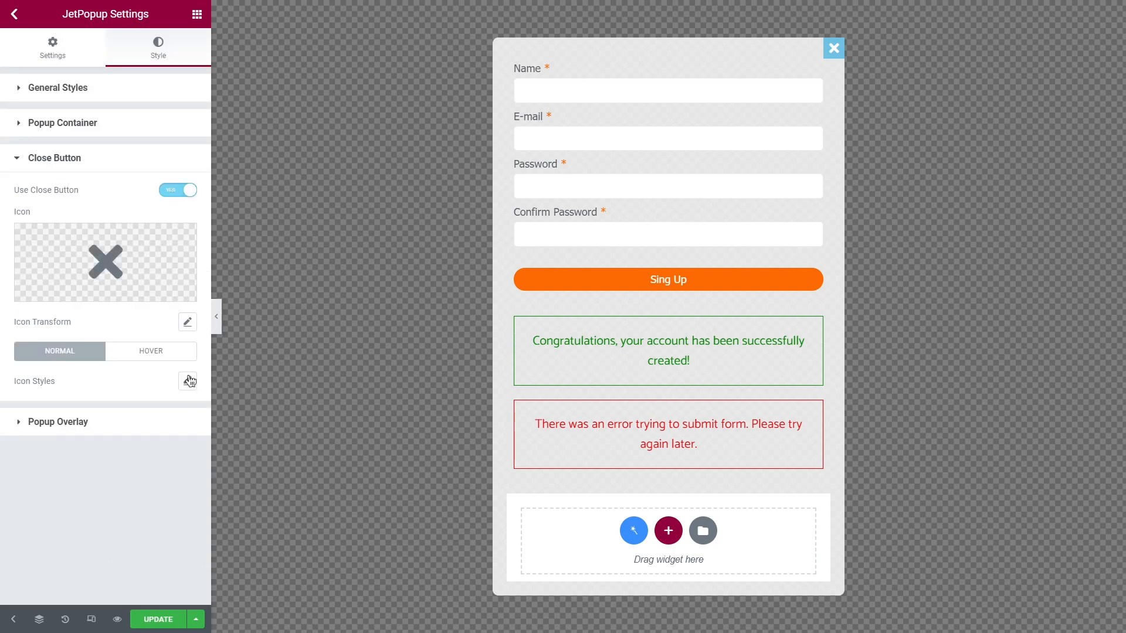
pyautogui.click(189, 381)
pyautogui.click(158, 377)
pyautogui.click(158, 407)
pyautogui.scroll(-5, 138, 352)
pyautogui.click(121, 251)
pyautogui.click(184, 312)
pyautogui.click(187, 381)
pyautogui.moveTo(28, 423); pyautogui.dragTo(32, 427)
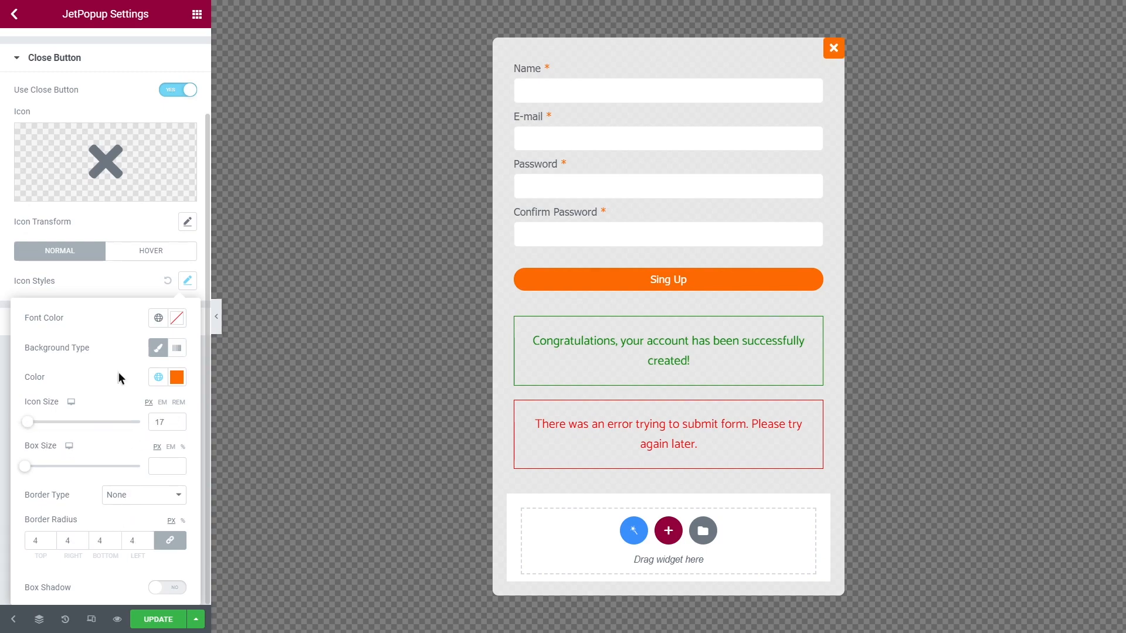
pyautogui.click(109, 281)
pyautogui.scroll(2, 109, 282)
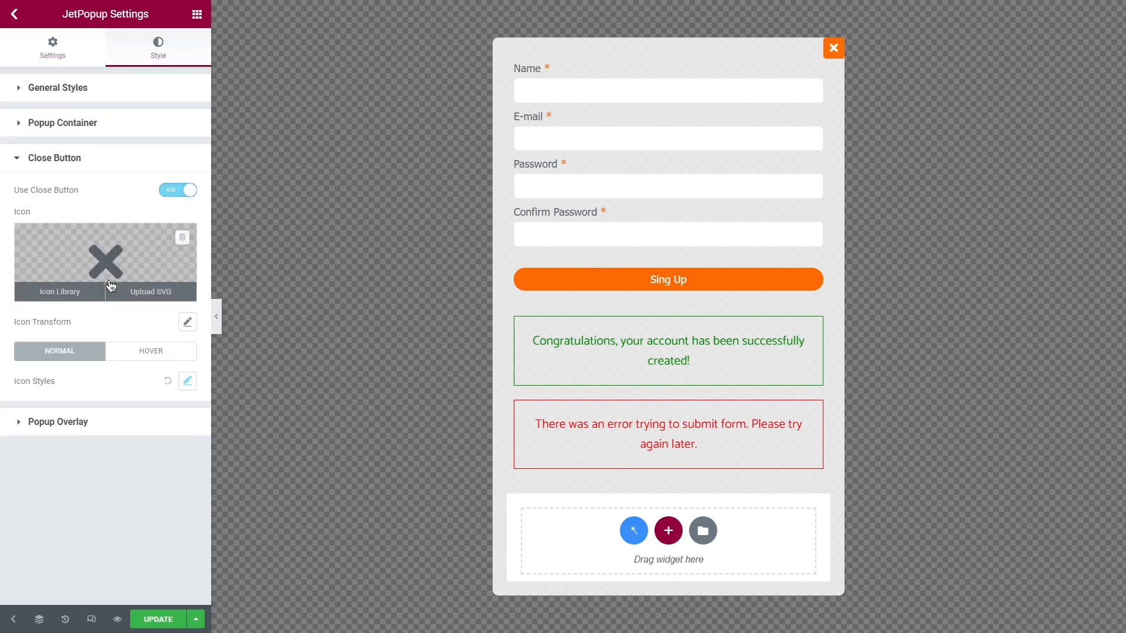
pyautogui.click(63, 56)
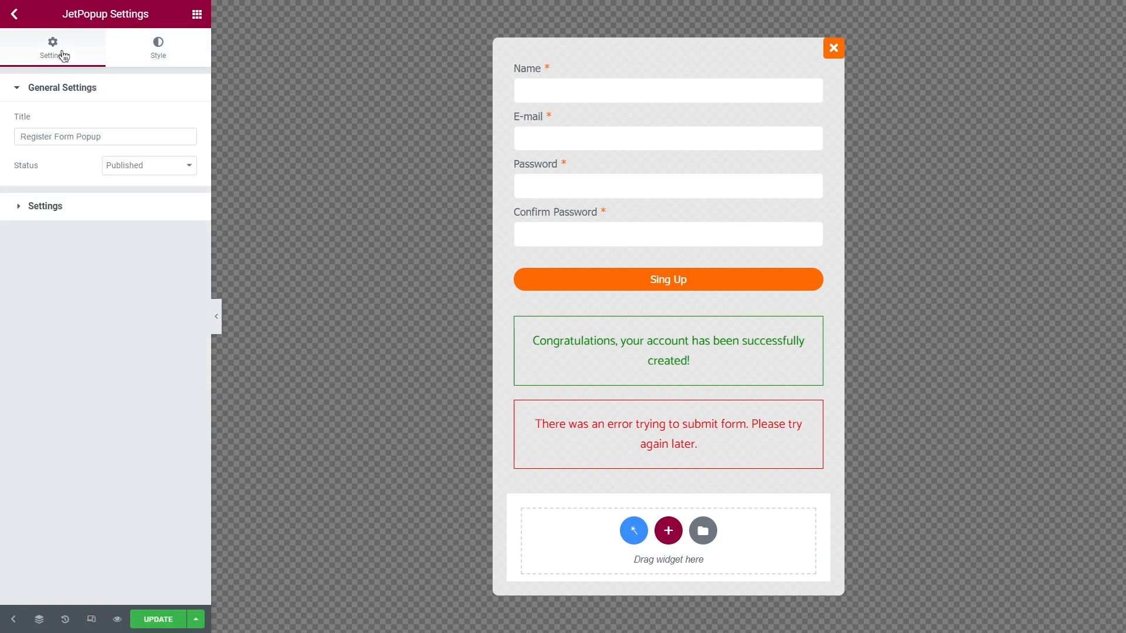
# Turn on 'Loading content with Ajax' and Force Loading, then update the popup.
pyautogui.click(79, 84)
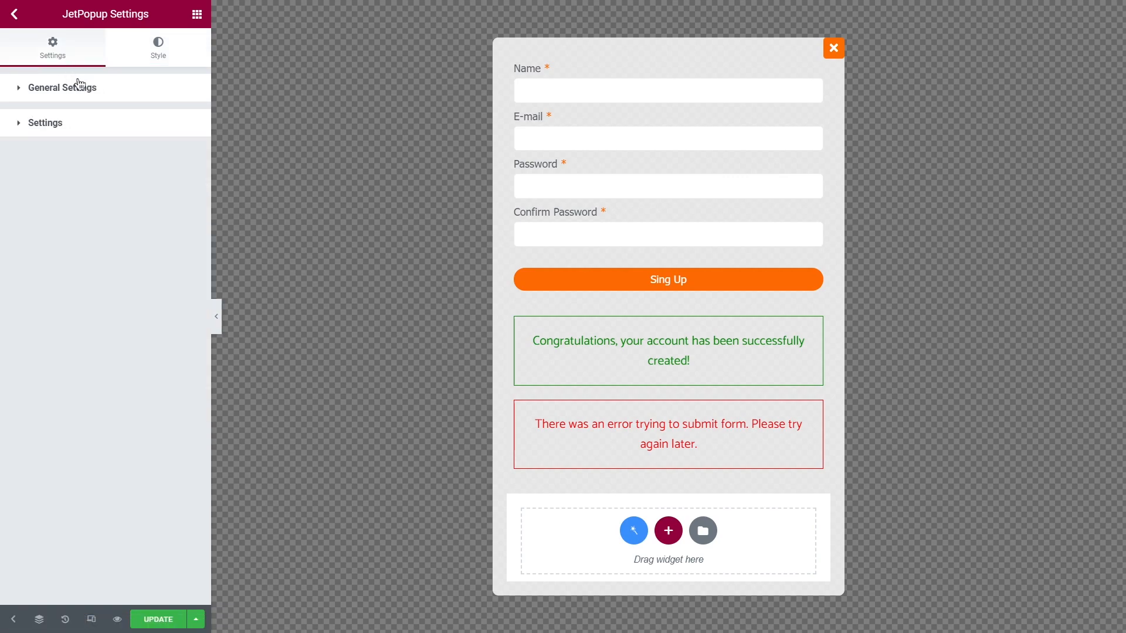
pyautogui.click(106, 119)
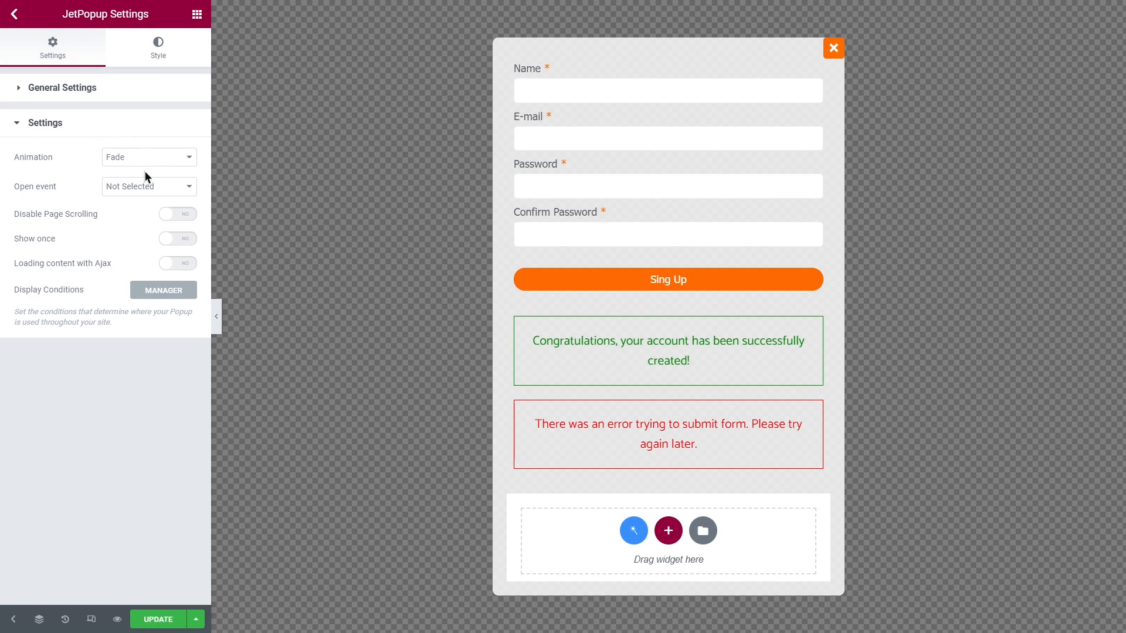
pyautogui.click(183, 263)
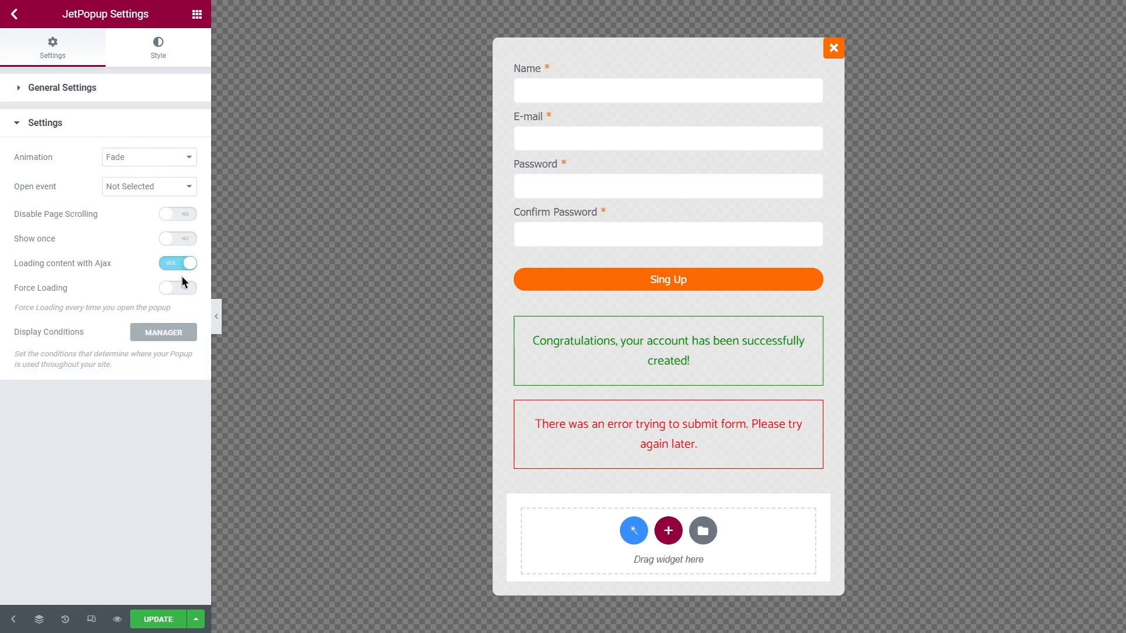
pyautogui.click(183, 288)
pyautogui.click(164, 620)
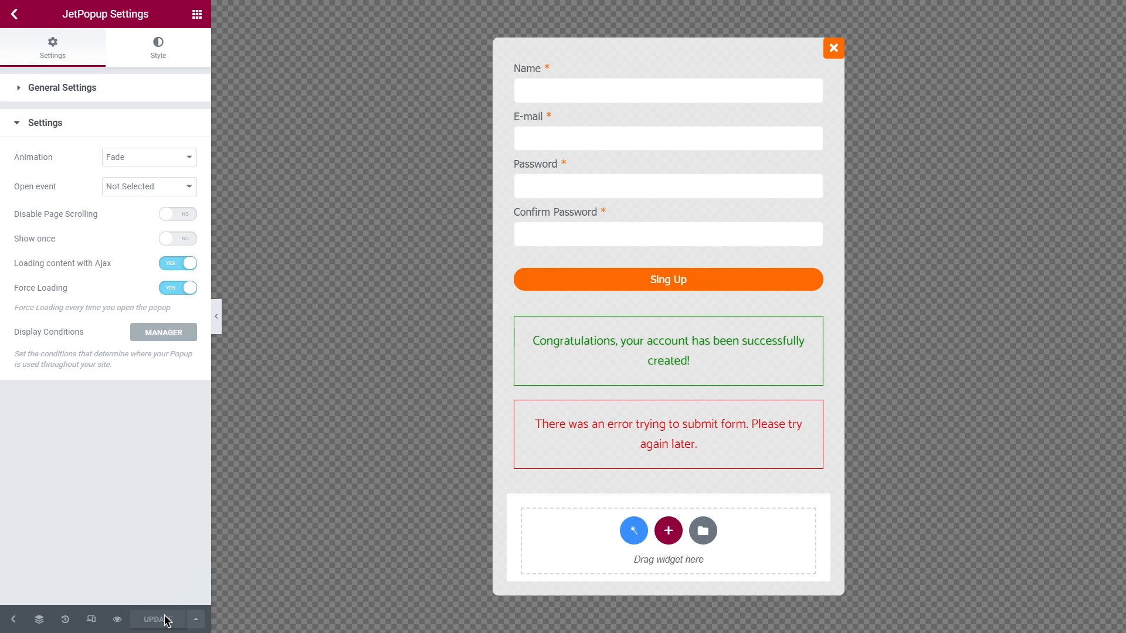
pyautogui.click(15, 13)
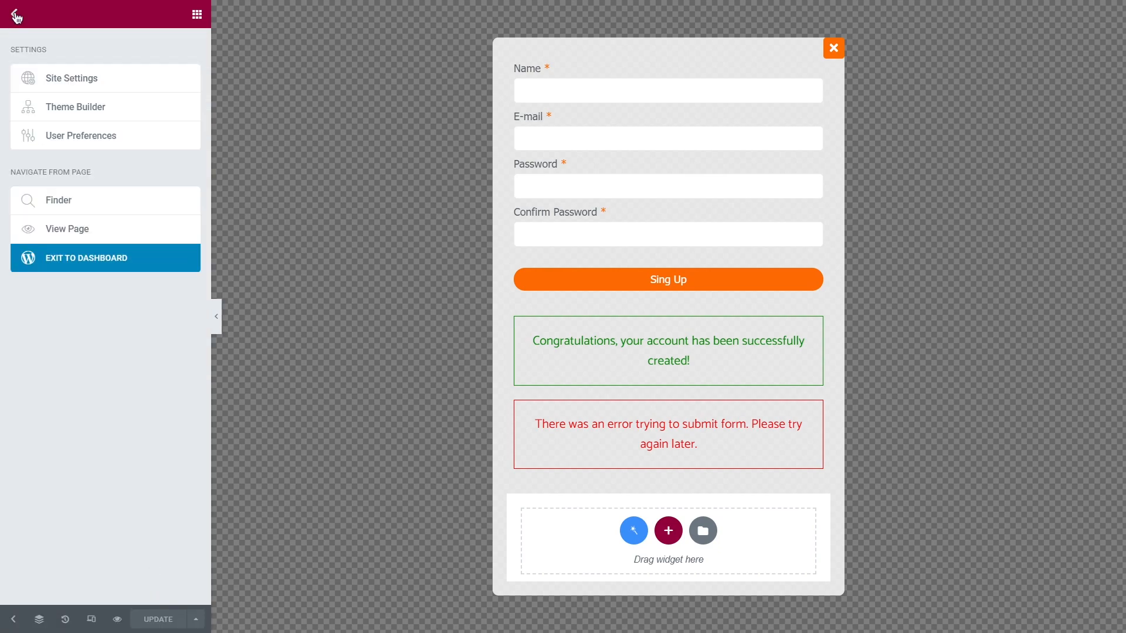
# Open the header template from Theme Builder and select its Register button.
pyautogui.click(82, 254)
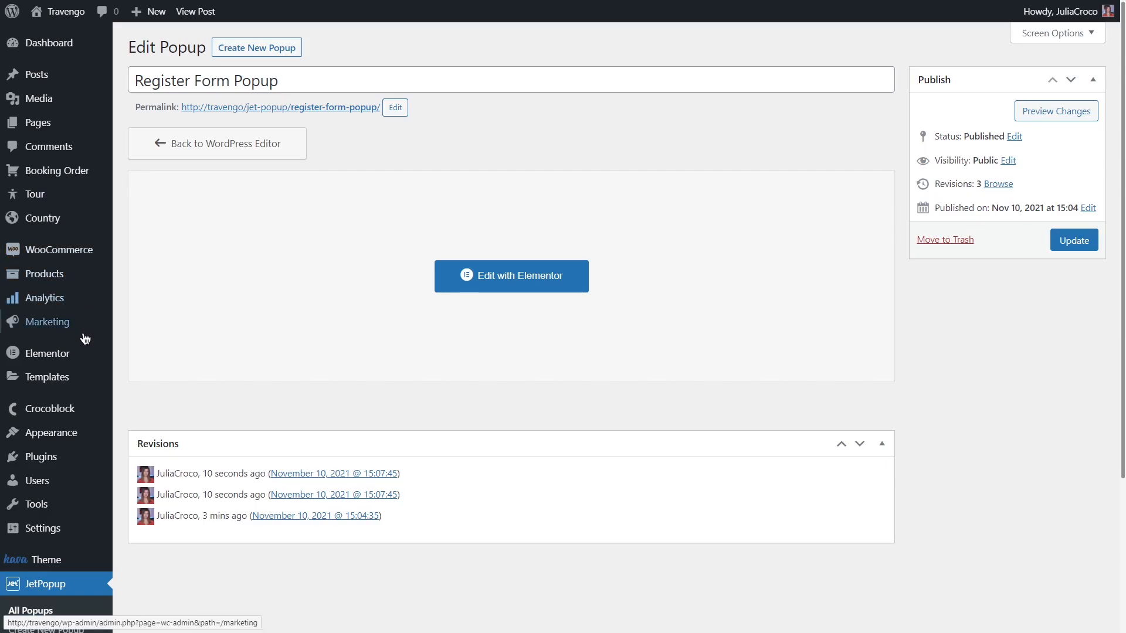
pyautogui.moveTo(79, 411)
pyautogui.click(205, 471)
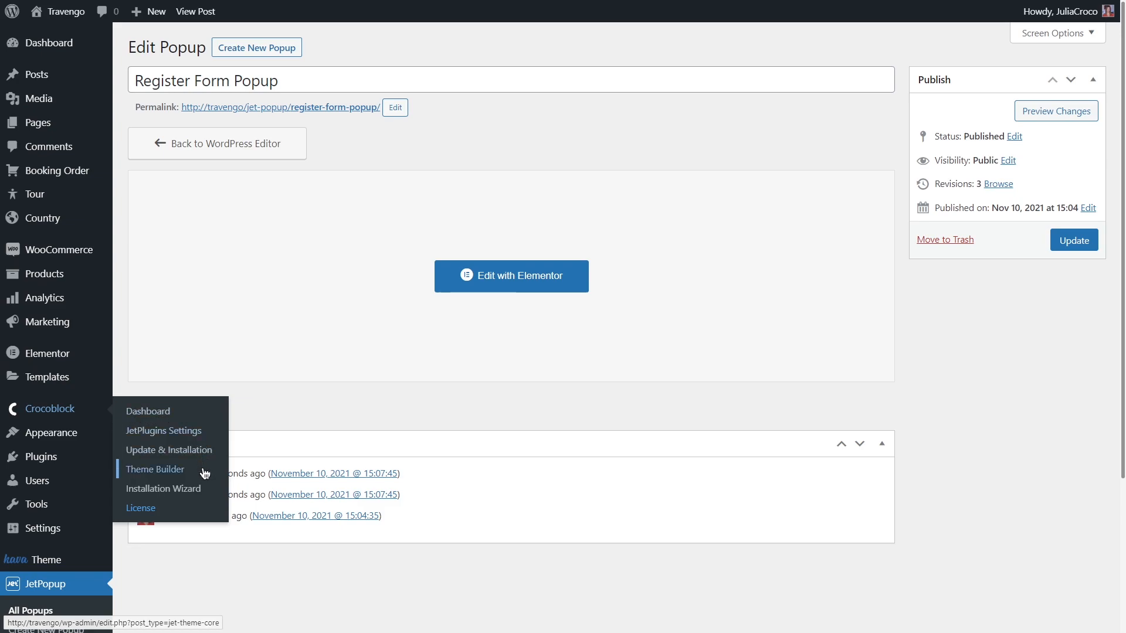
pyautogui.click(364, 490)
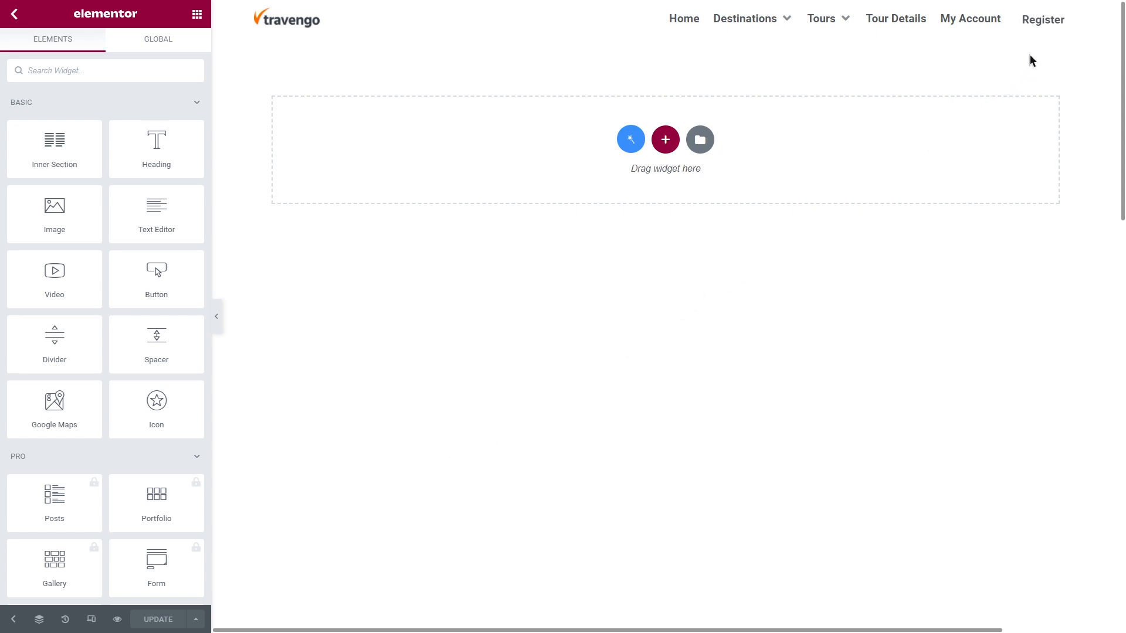
pyautogui.click(1063, 18)
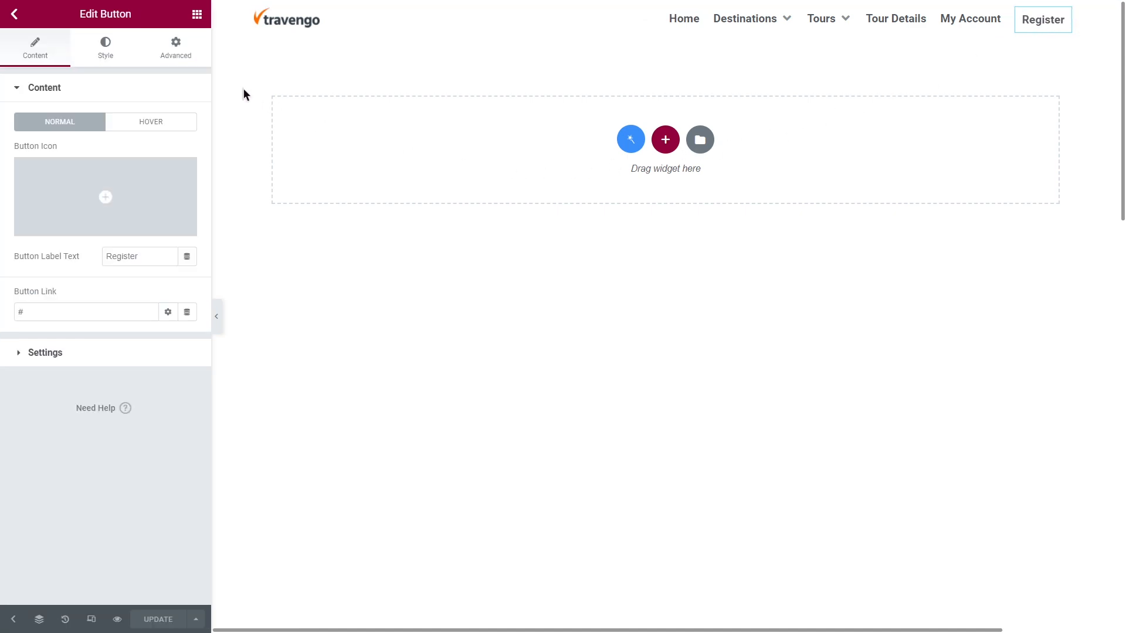
# Attach Register Form Popup to the button with a Click On Widget trigger, then update the header.
pyautogui.click(177, 54)
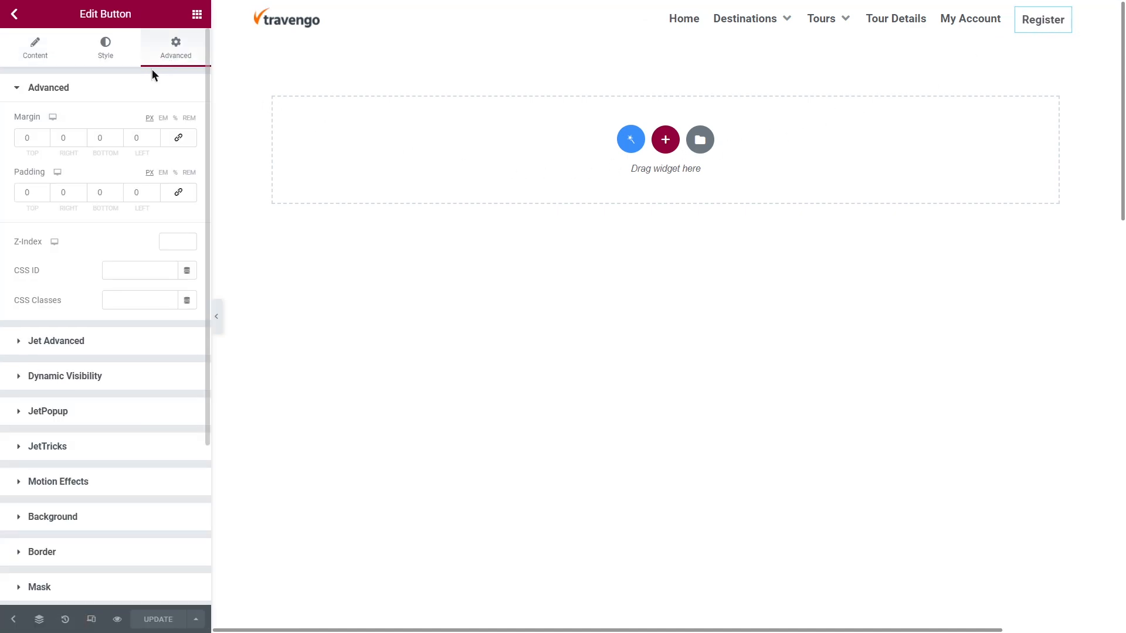
pyautogui.click(138, 88)
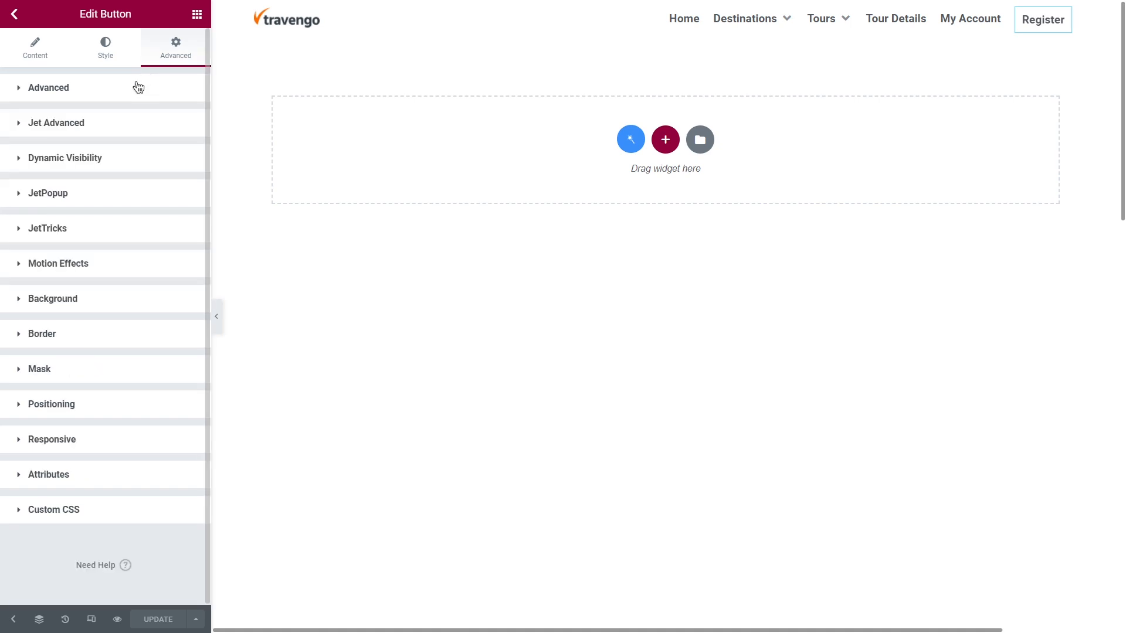
pyautogui.click(95, 194)
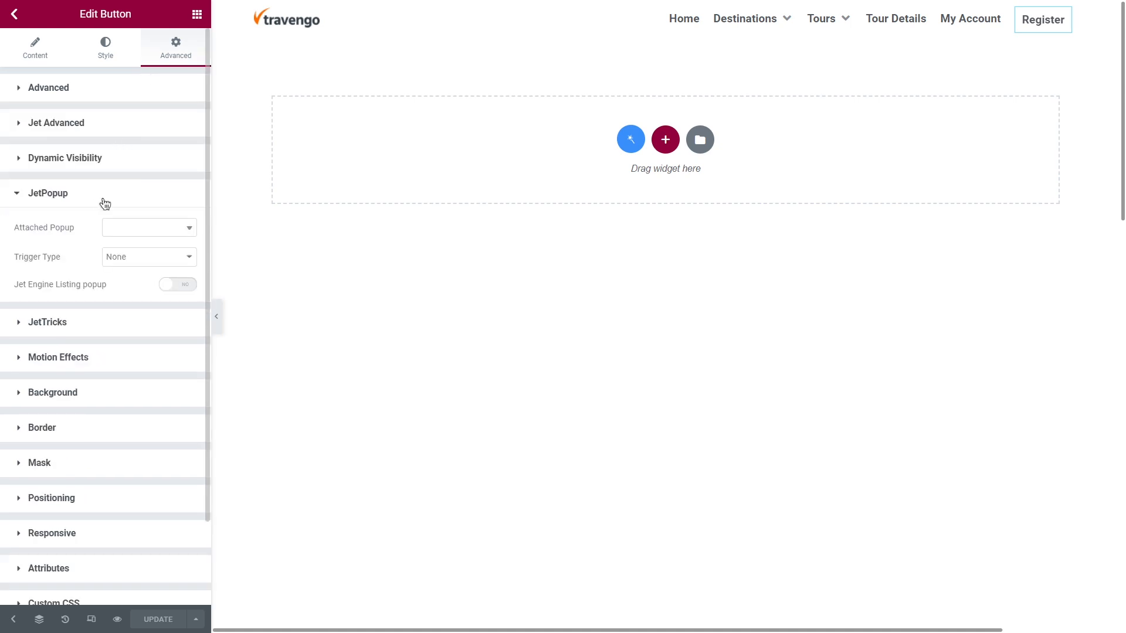
pyautogui.click(141, 227)
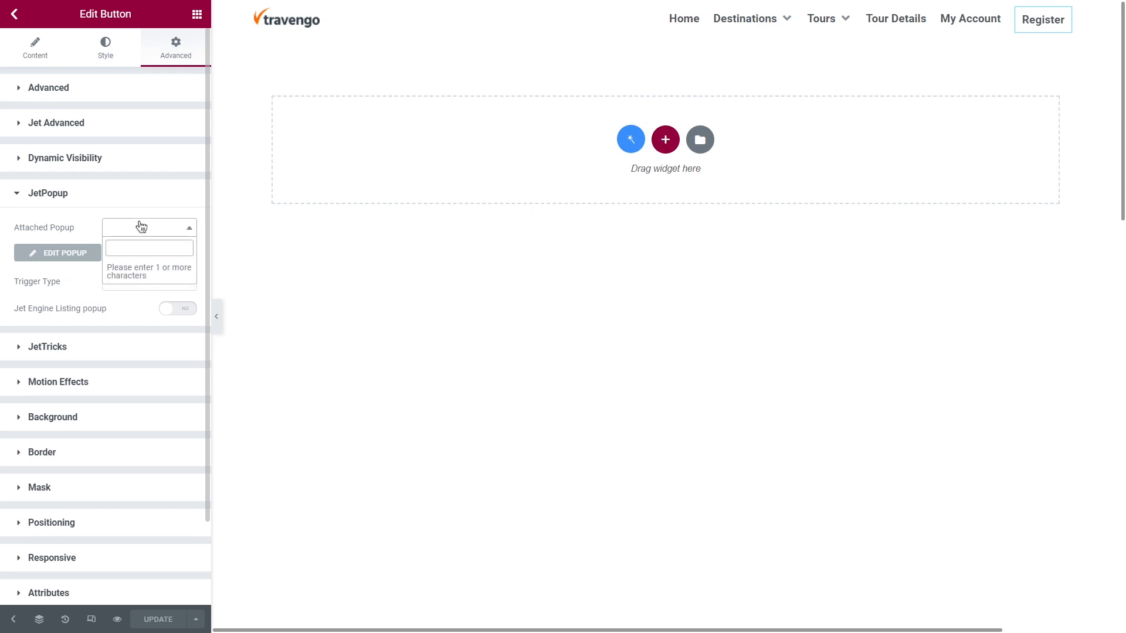
pyautogui.write('register form')
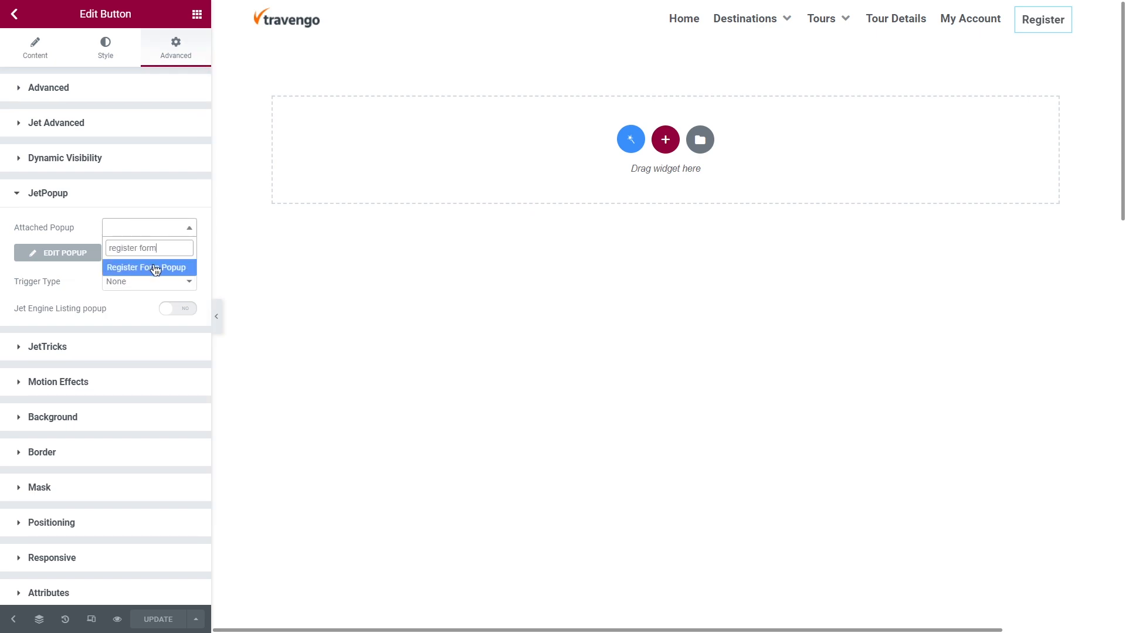
pyautogui.click(154, 268)
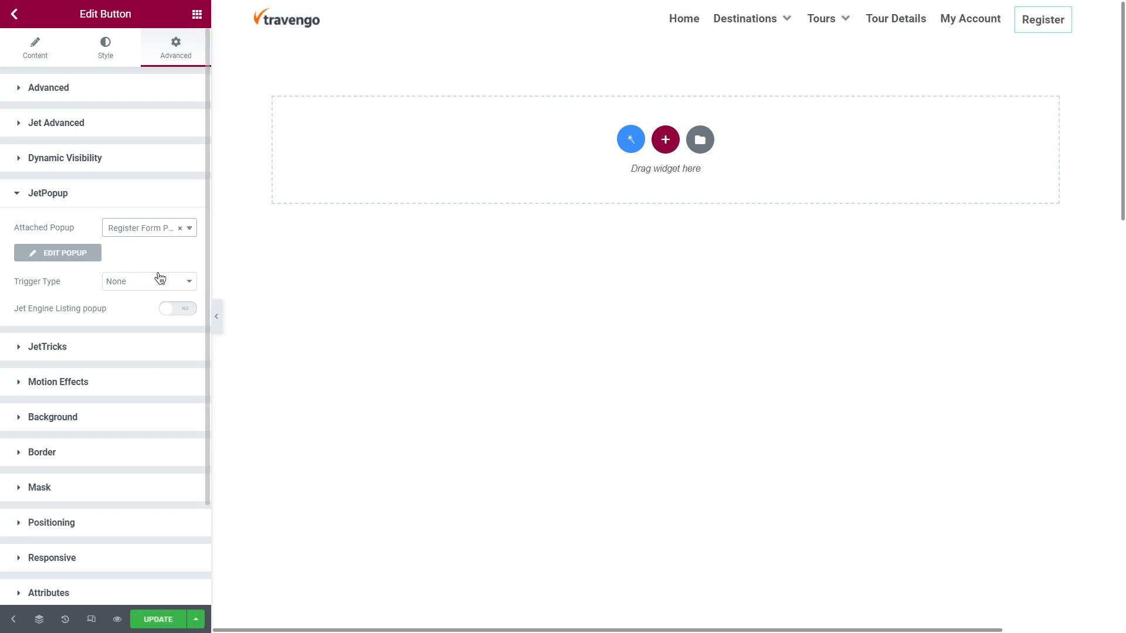
pyautogui.click(162, 282)
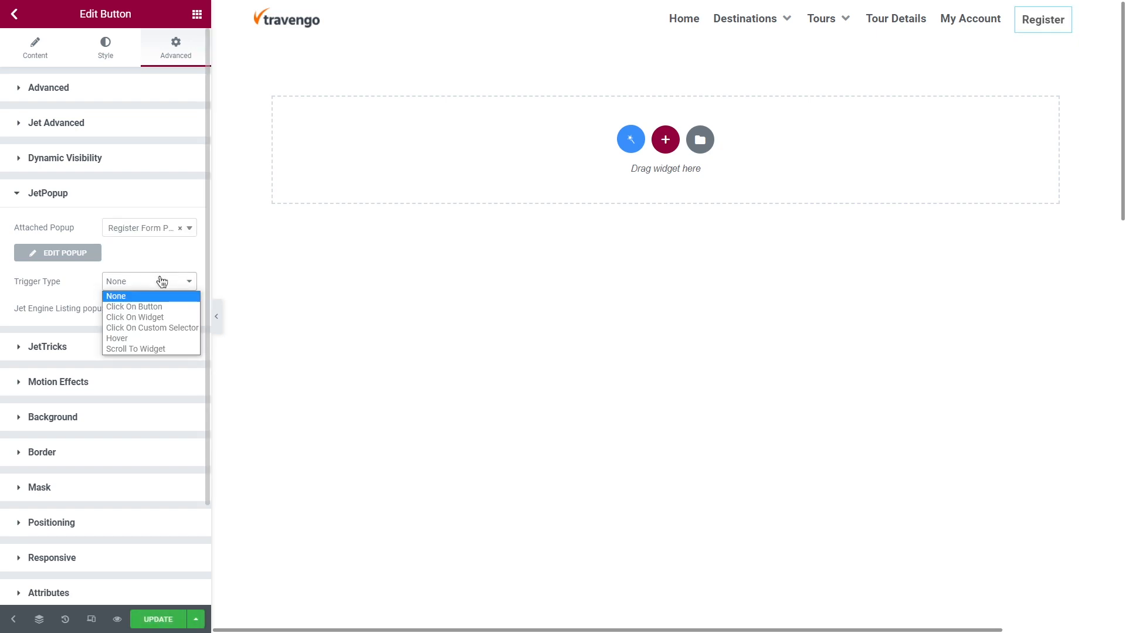
pyautogui.click(169, 316)
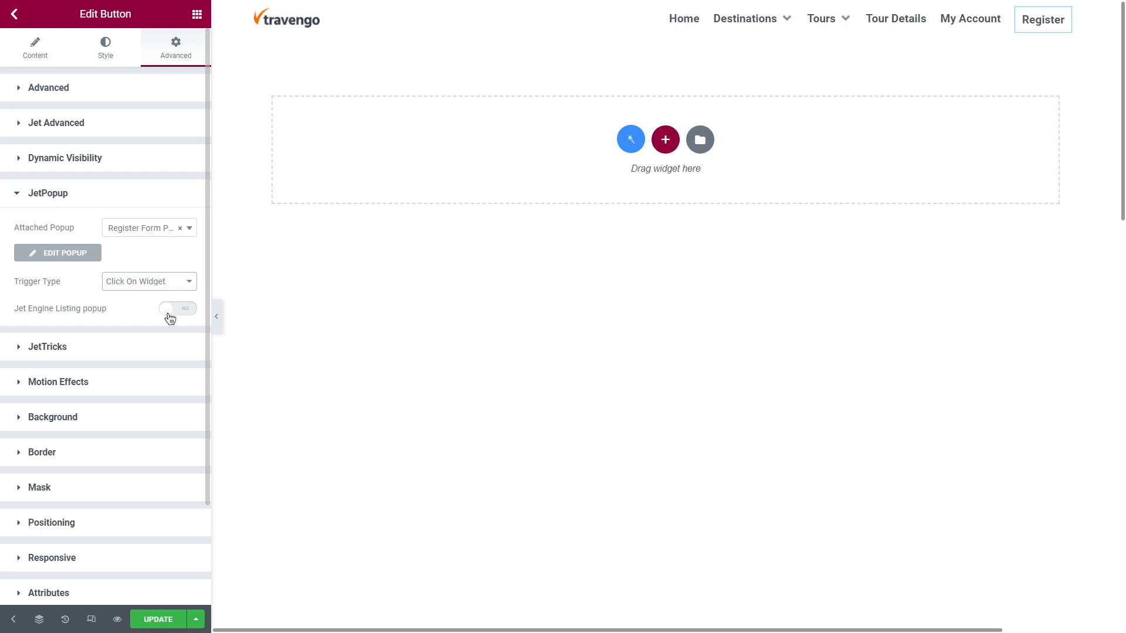
pyautogui.click(157, 619)
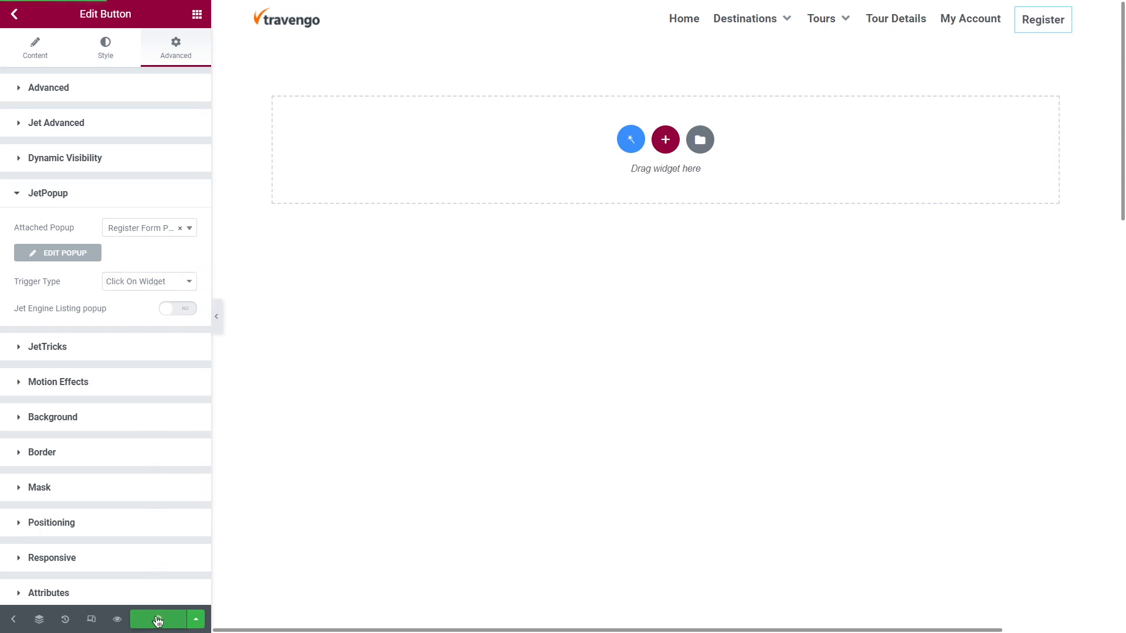
# Preview the site, open the Register popup, and submit it with a name, e-mail and passwords.
pyautogui.click(117, 620)
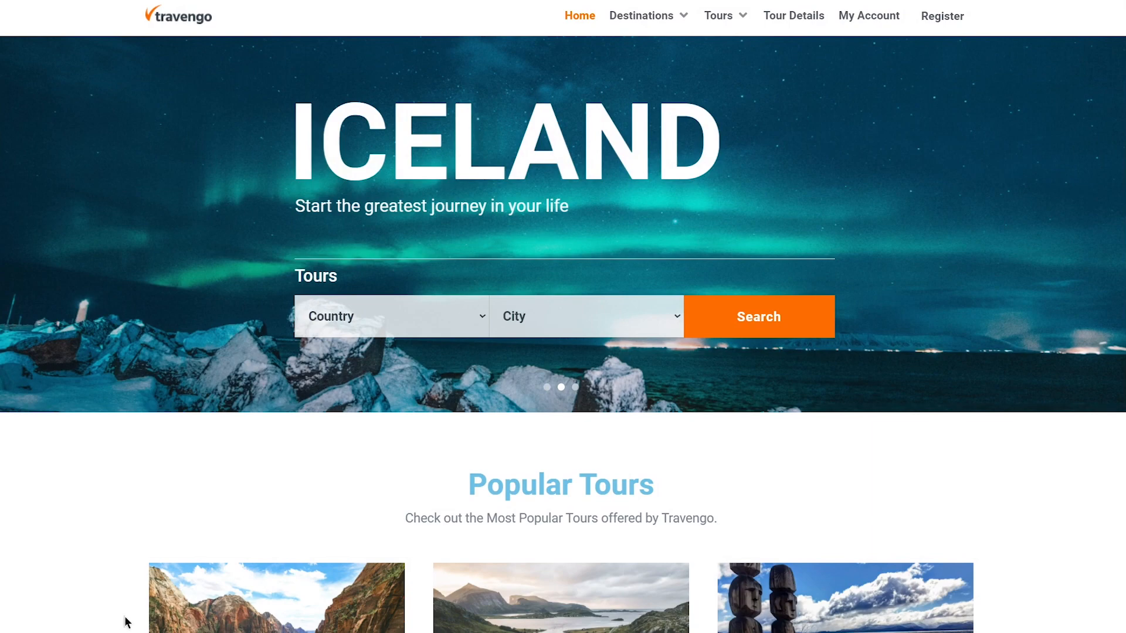
pyautogui.click(937, 18)
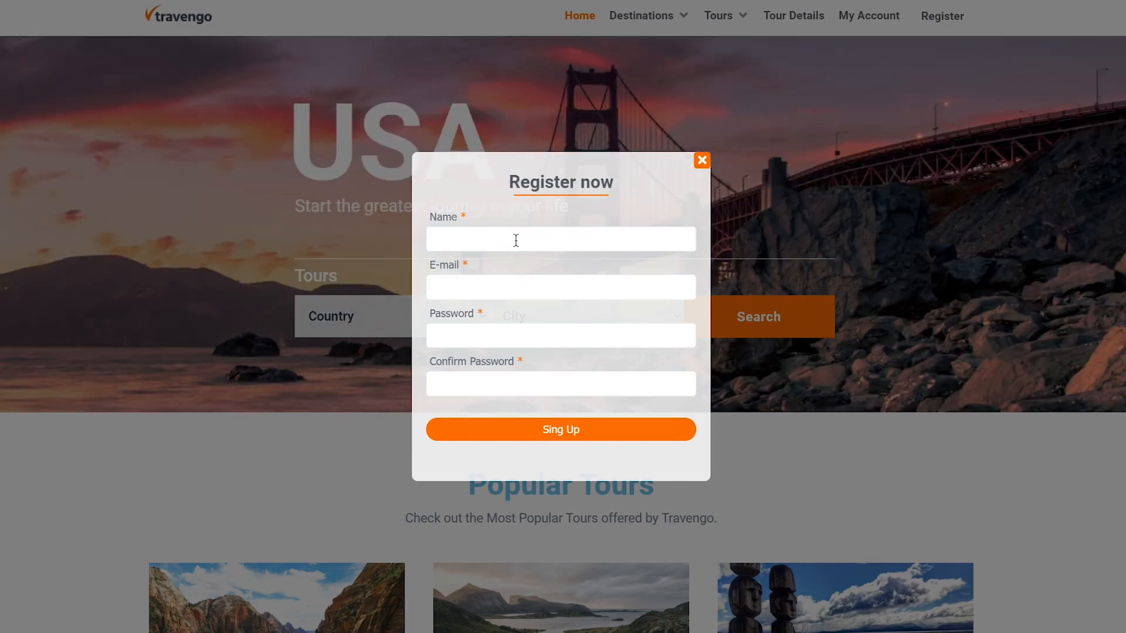
pyautogui.click(503, 286)
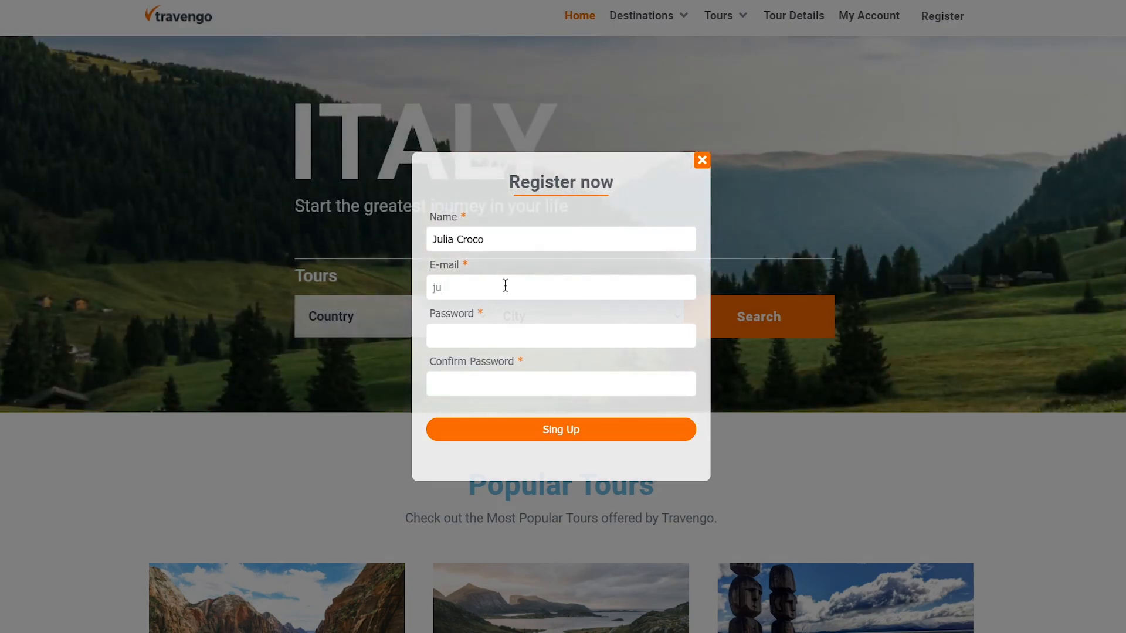
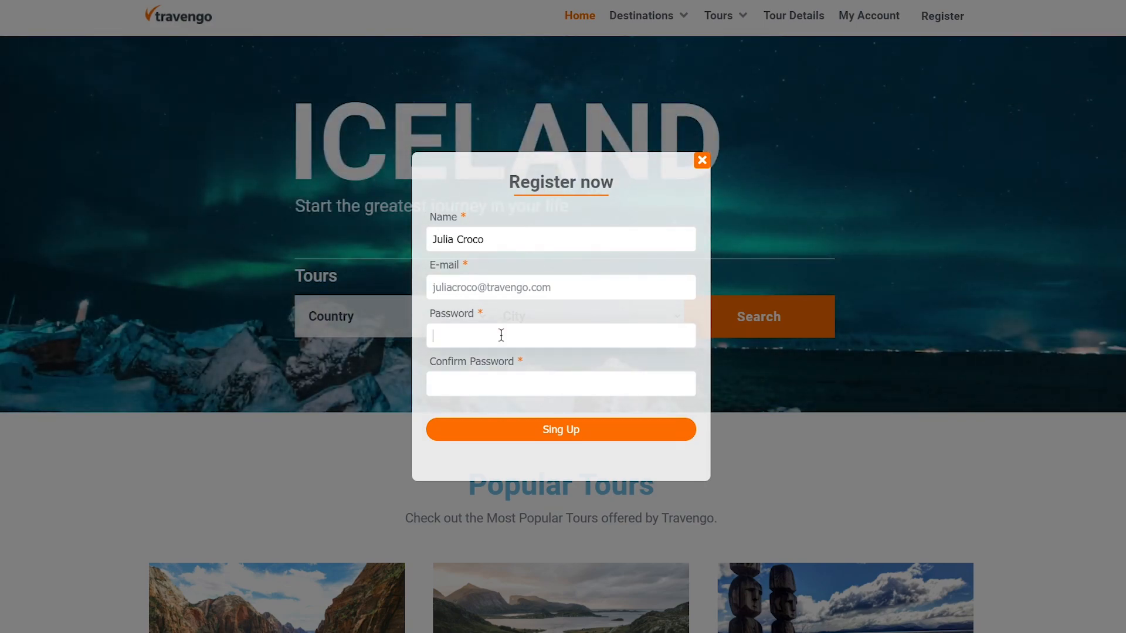
pyautogui.write('••••')
pyautogui.click(501, 383)
pyautogui.write('••••••')
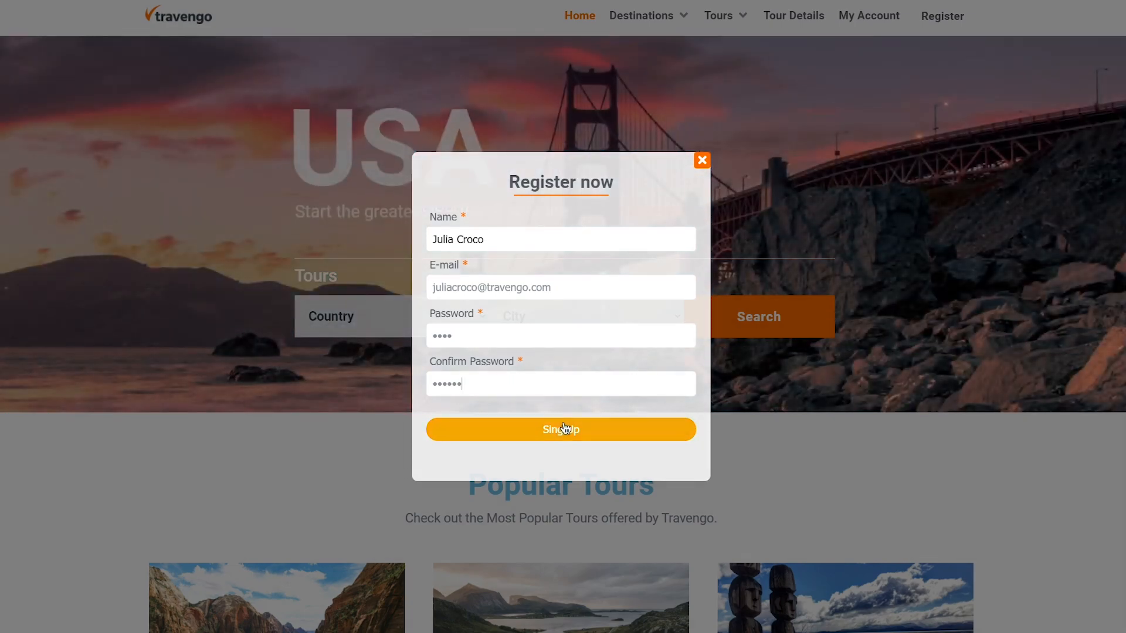
pyautogui.click(565, 428)
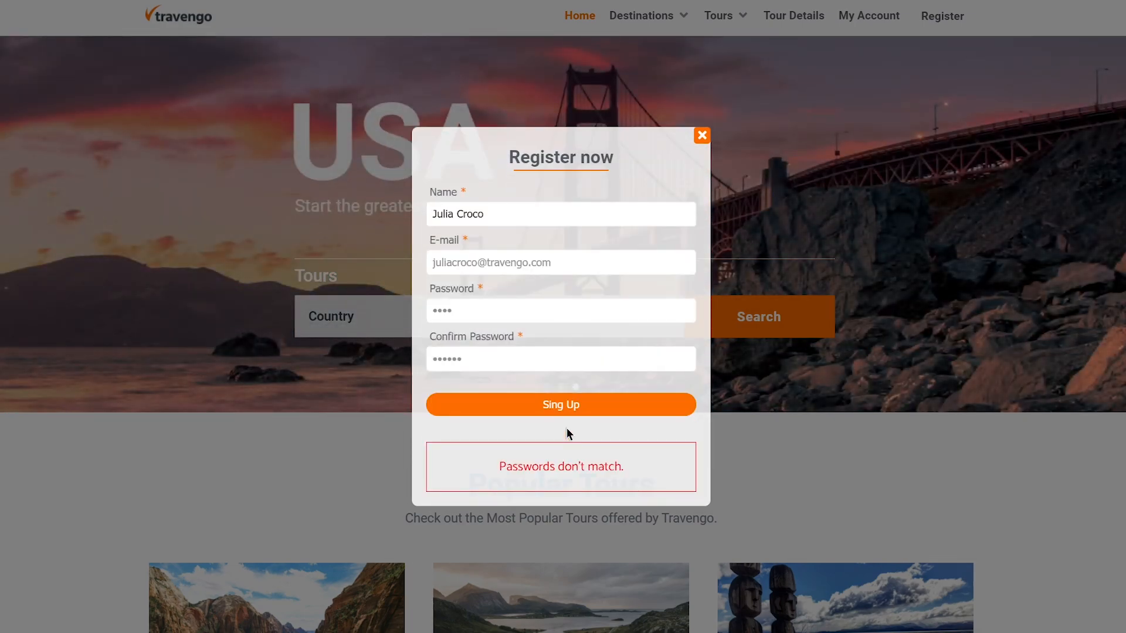
# Retype matching passwords in both password fields and submit the registration again.
pyautogui.moveTo(538, 311); pyautogui.dragTo(425, 309)
pyautogui.press('BackSpace')
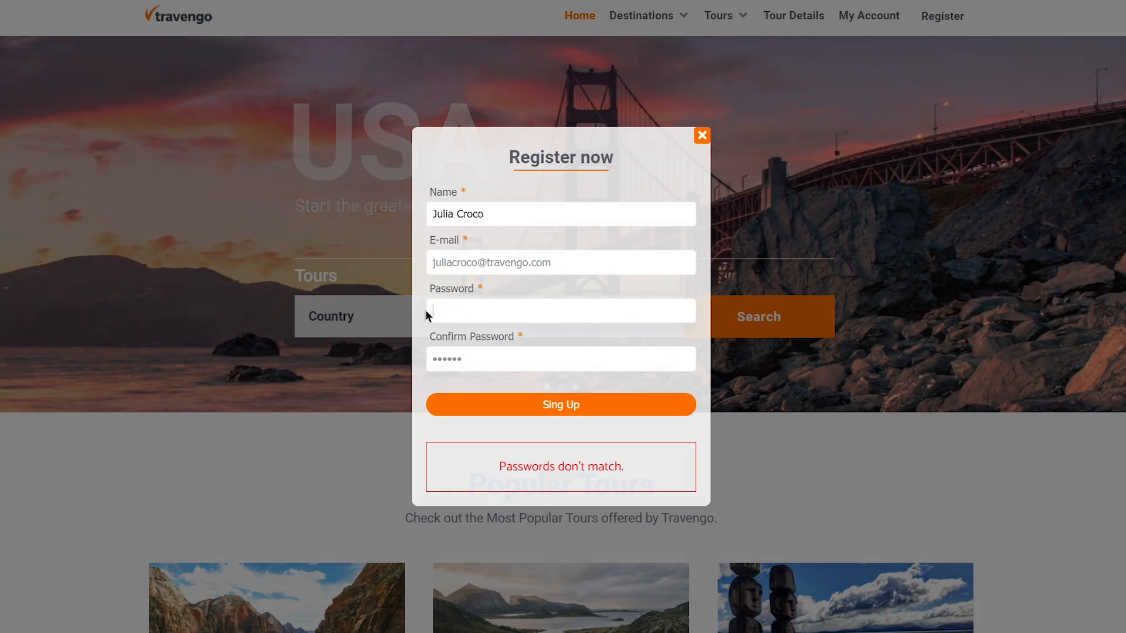
pyautogui.write('••••')
pyautogui.moveTo(469, 361); pyautogui.dragTo(432, 358)
pyautogui.write('••••')
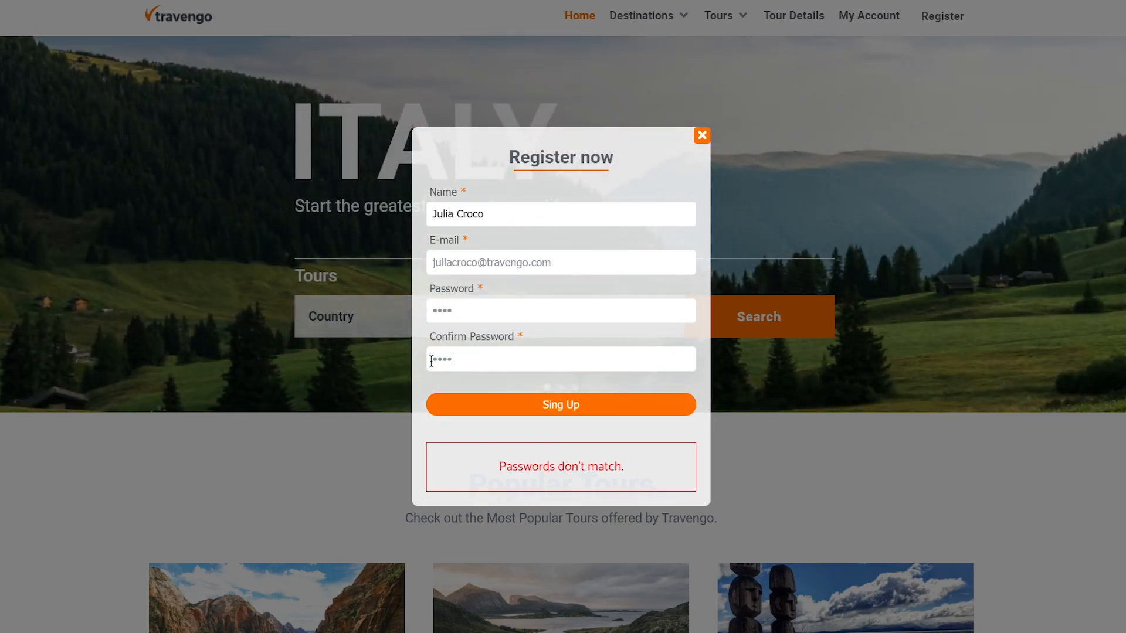
pyautogui.click(567, 405)
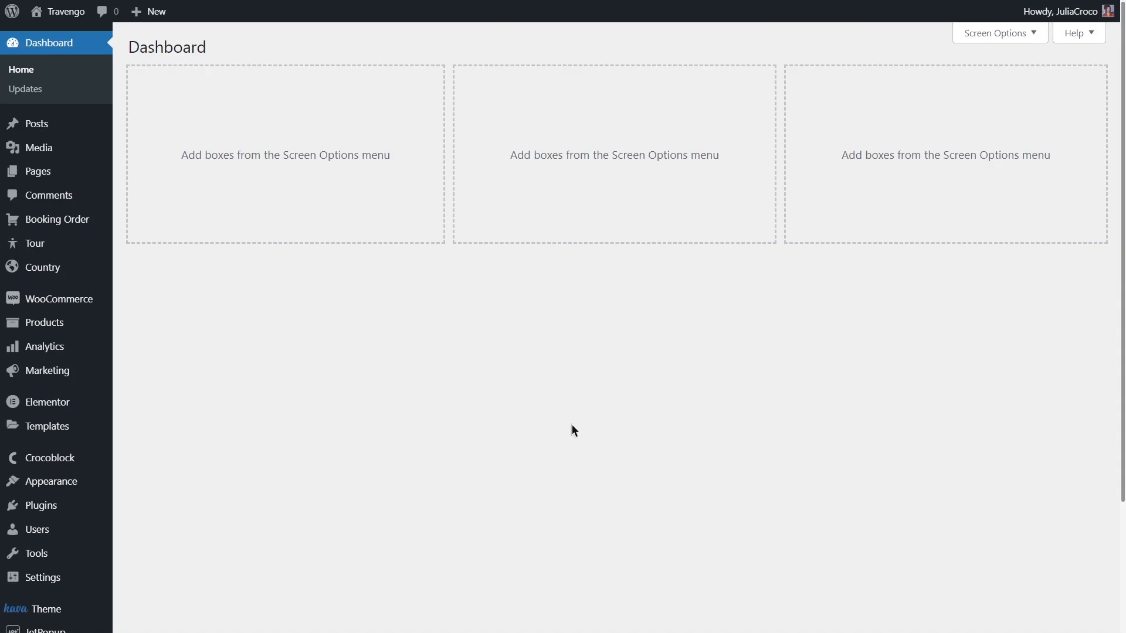
# Show All Users in admin and confirm the newly registered account has the Customer role.
pyautogui.moveTo(75, 531)
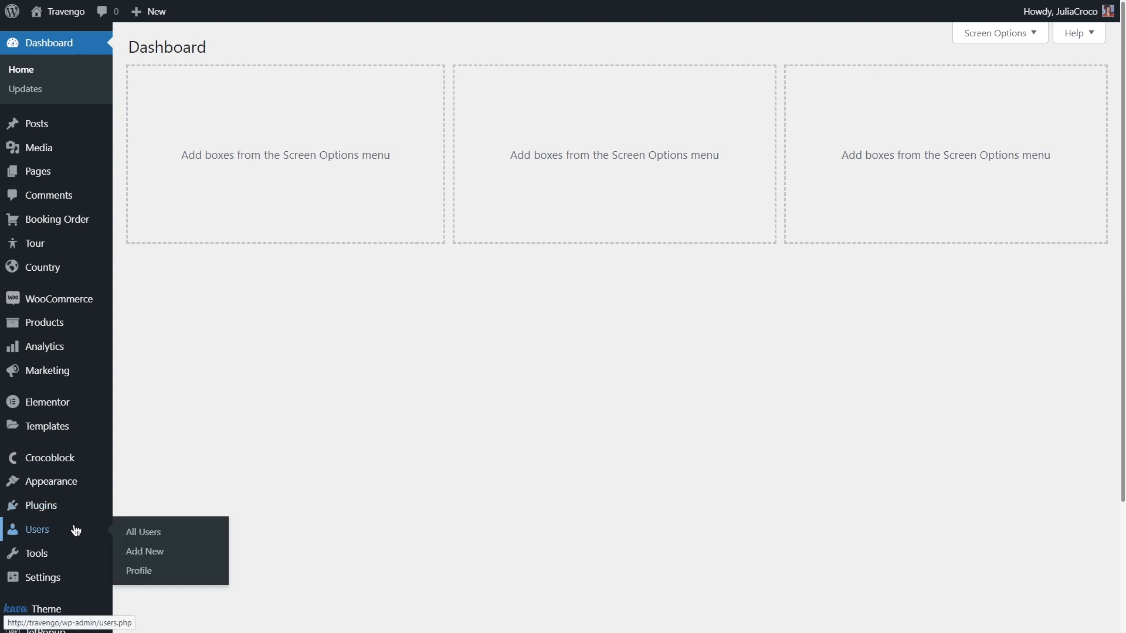
pyautogui.click(181, 531)
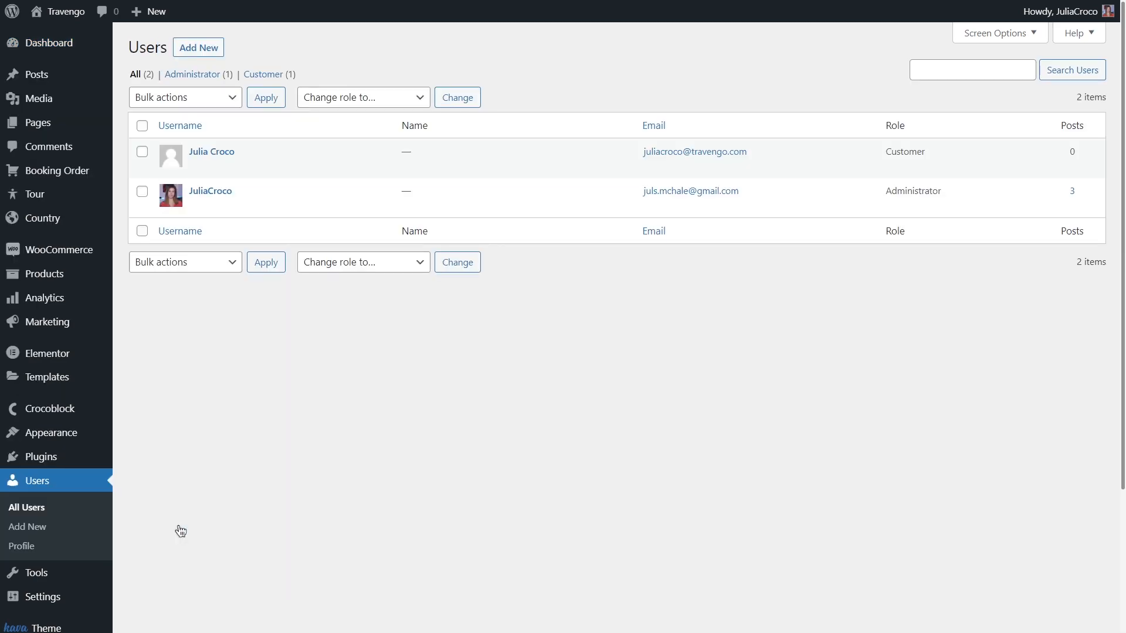
pyautogui.moveTo(316, 164)
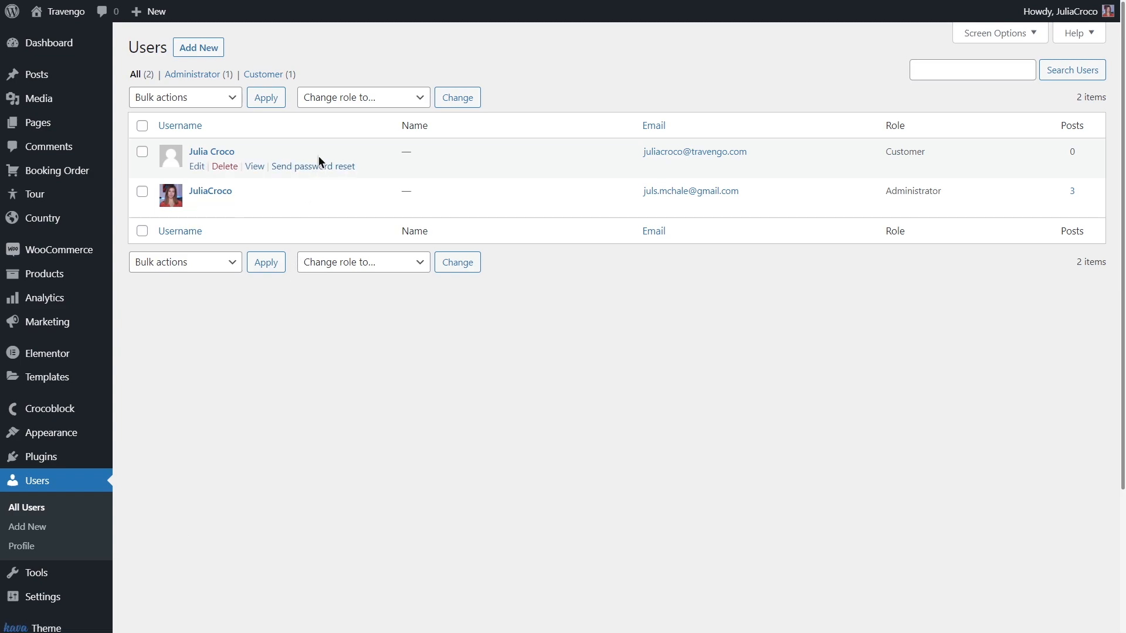